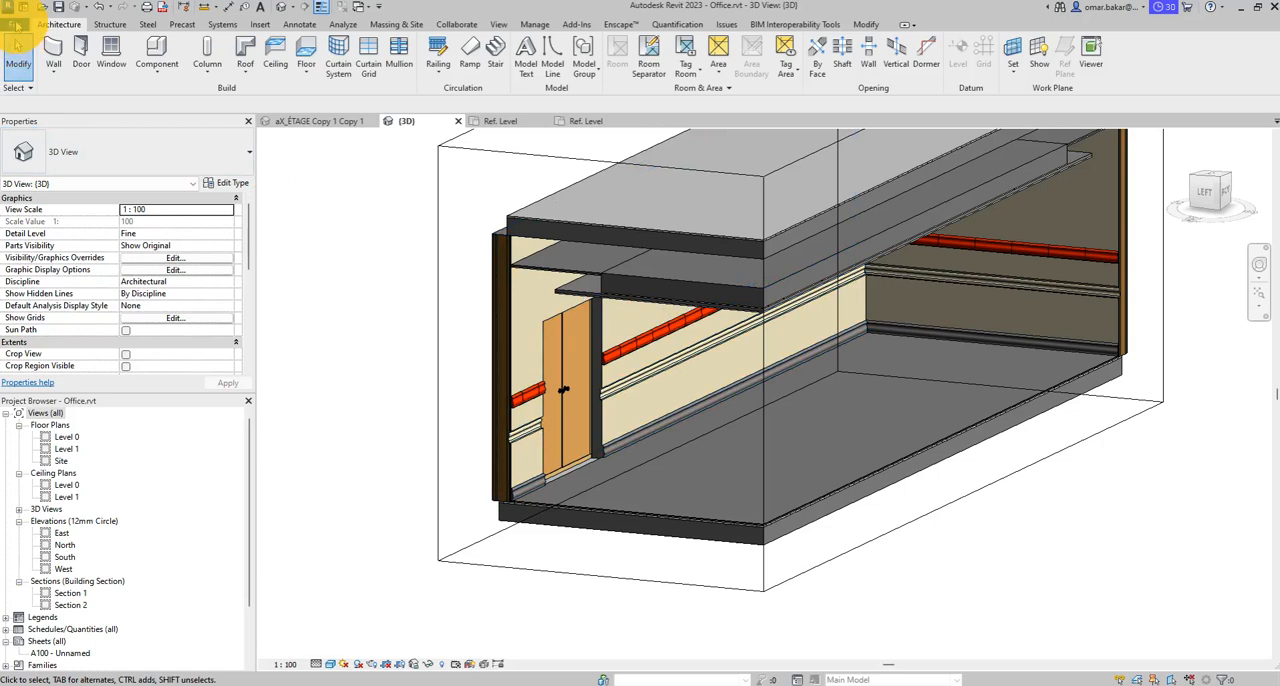
- Start a new family and select the Furniture.rft template from the English-Imperial template folder
left_click(15, 24)
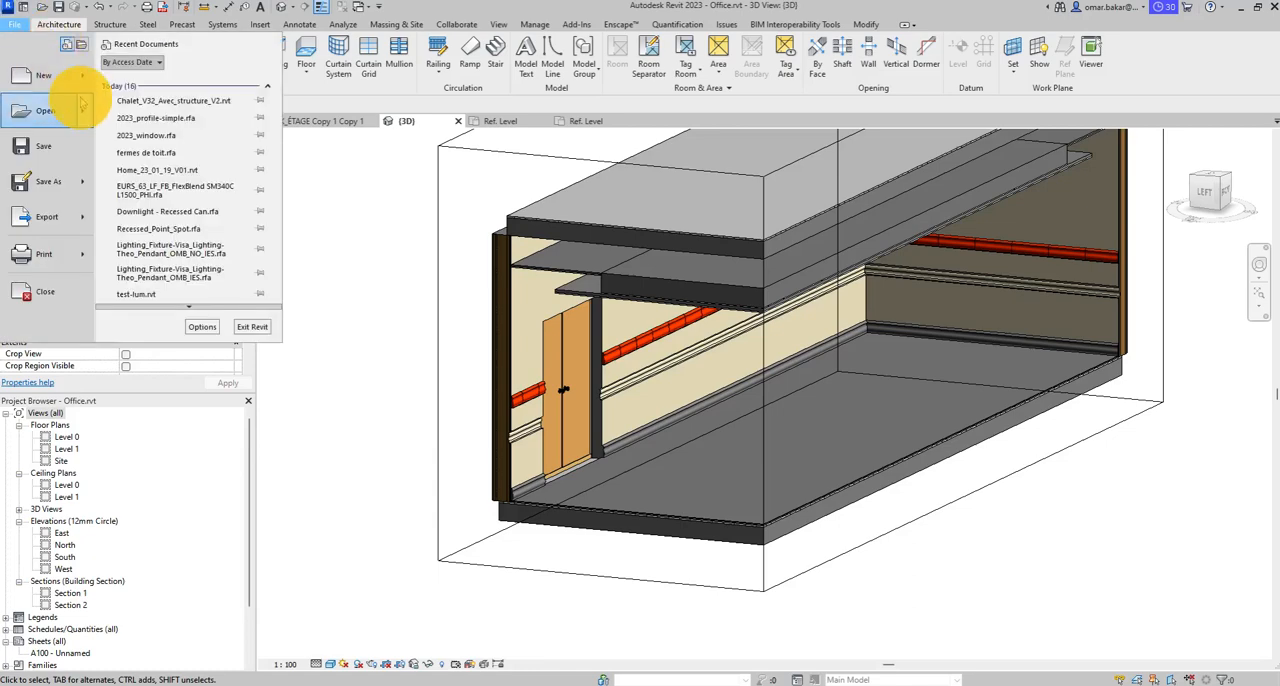
left_click(83, 80)
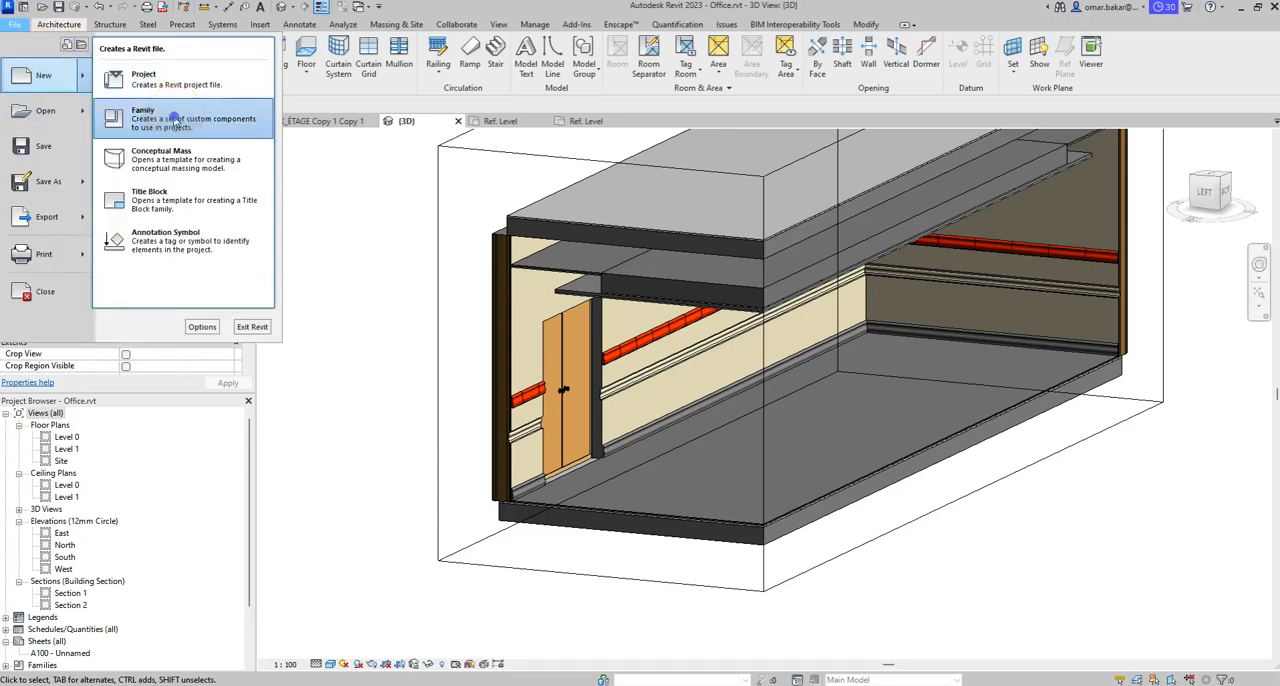
left_click(171, 112)
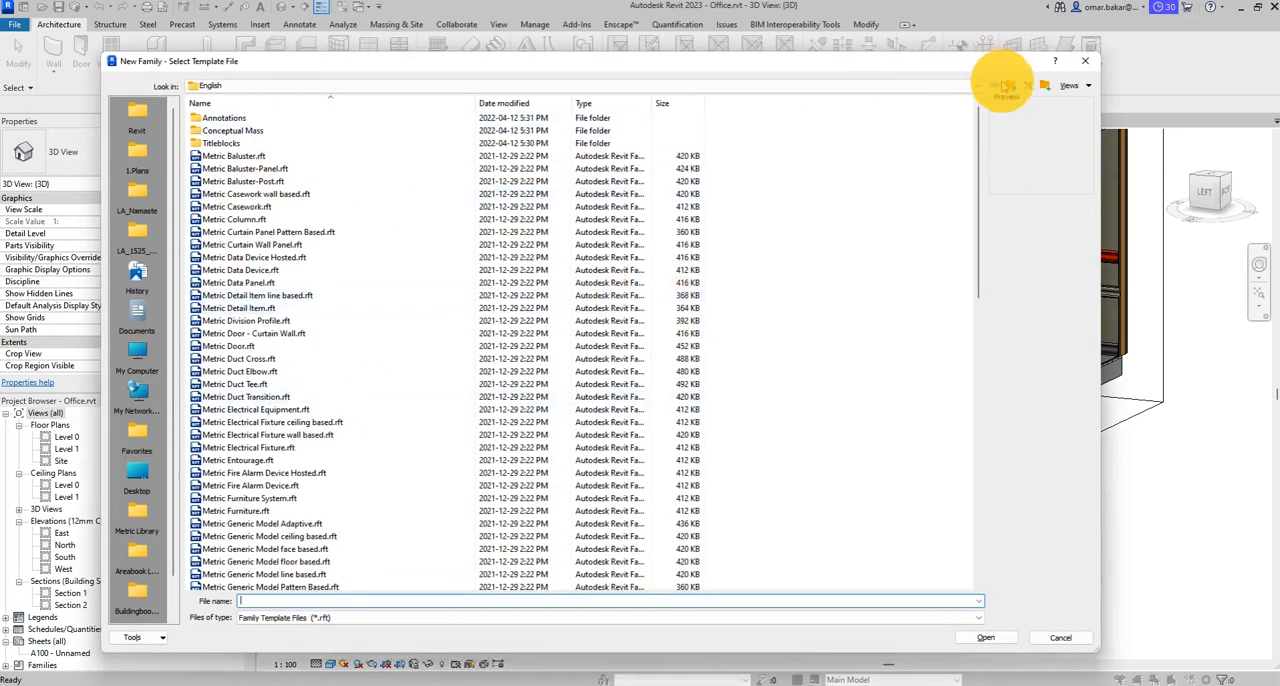
left_click(1010, 85)
double_click(240, 157)
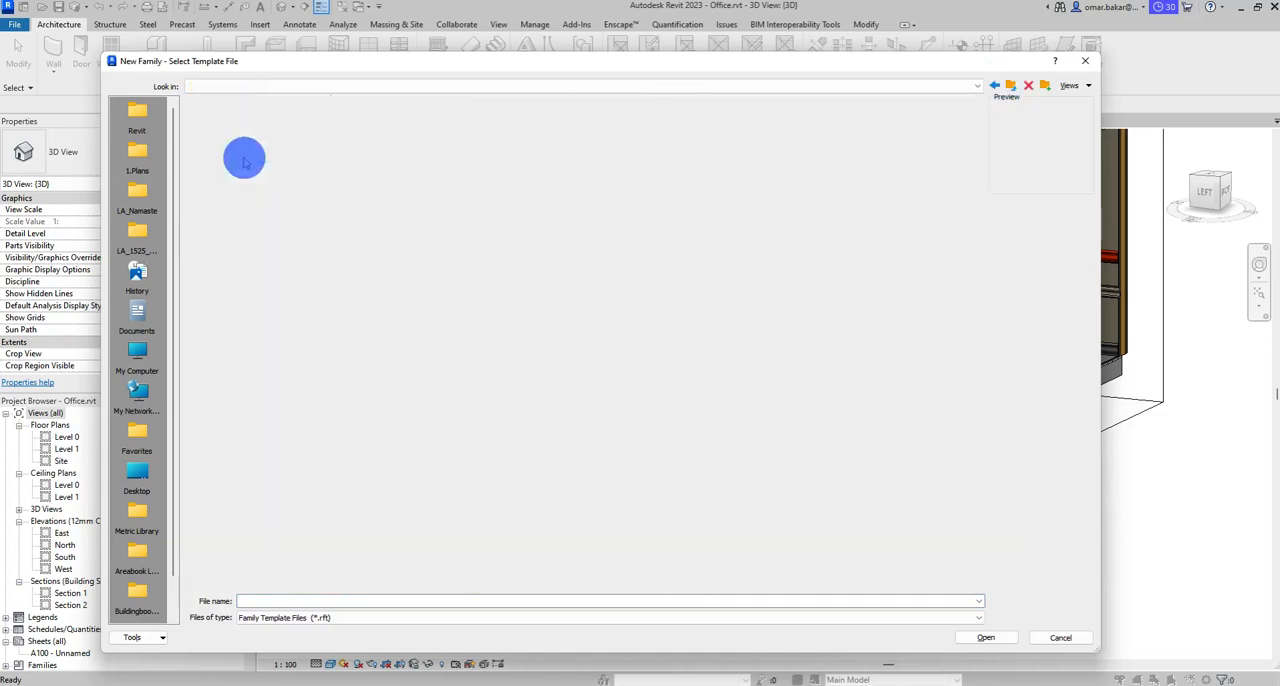
scroll(389, 406, "down", 4)
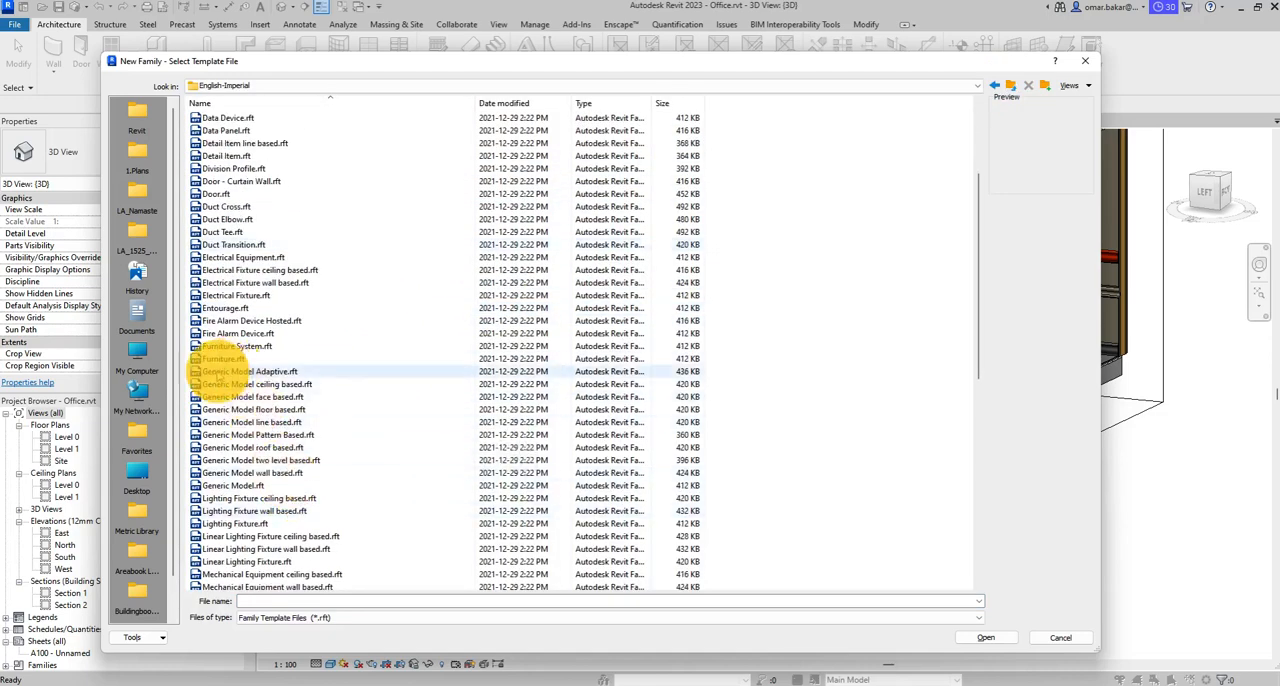
left_click(222, 358)
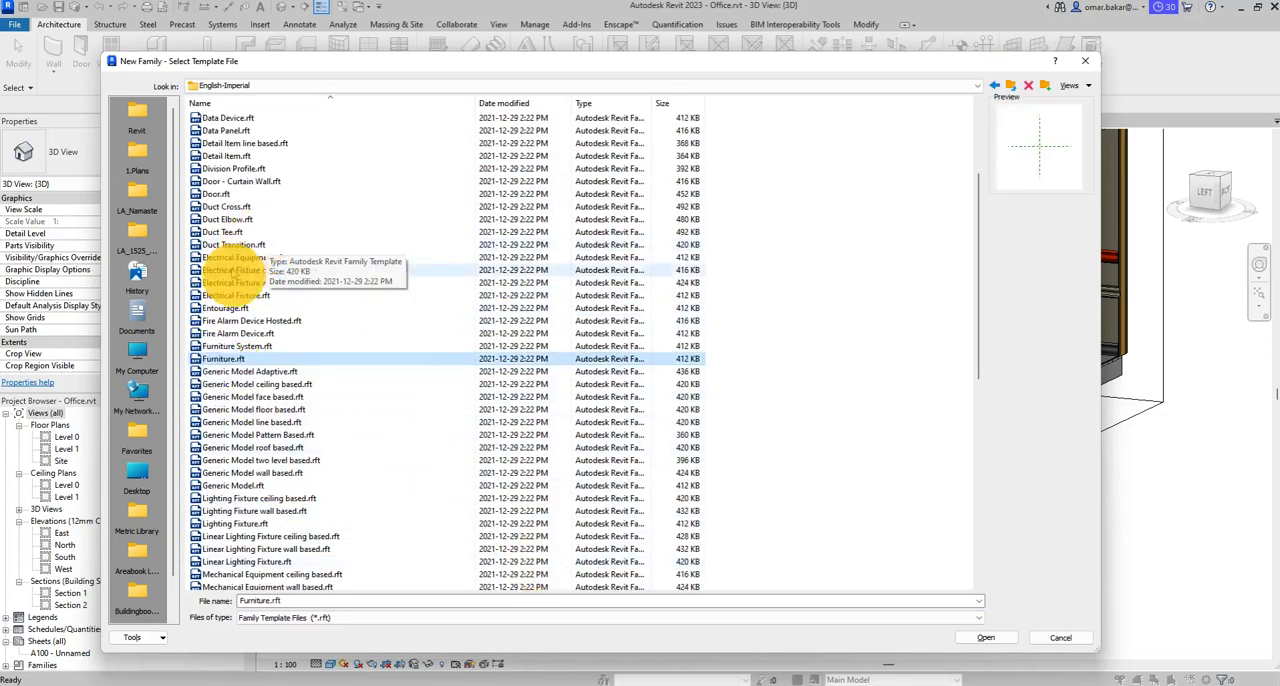
- Look through the remaining imperial templates and create the family from the selected Furniture template
scroll(238, 517, "down", 5)
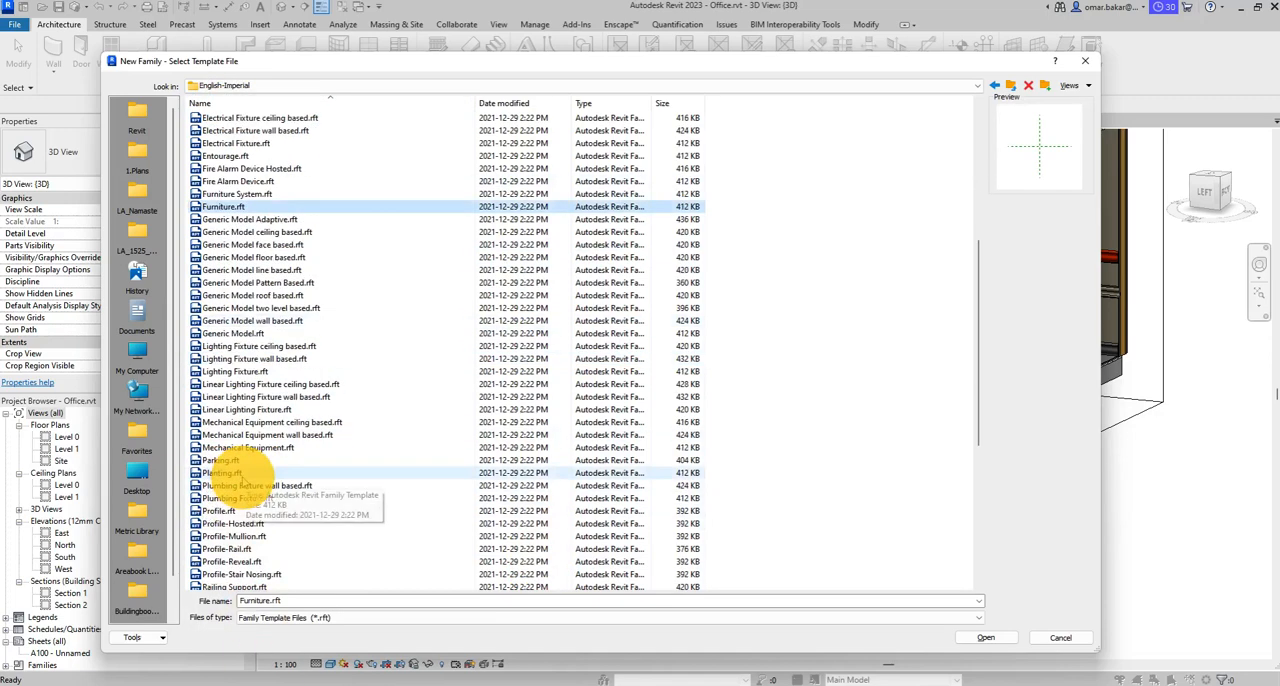
scroll(323, 509, "down", 3)
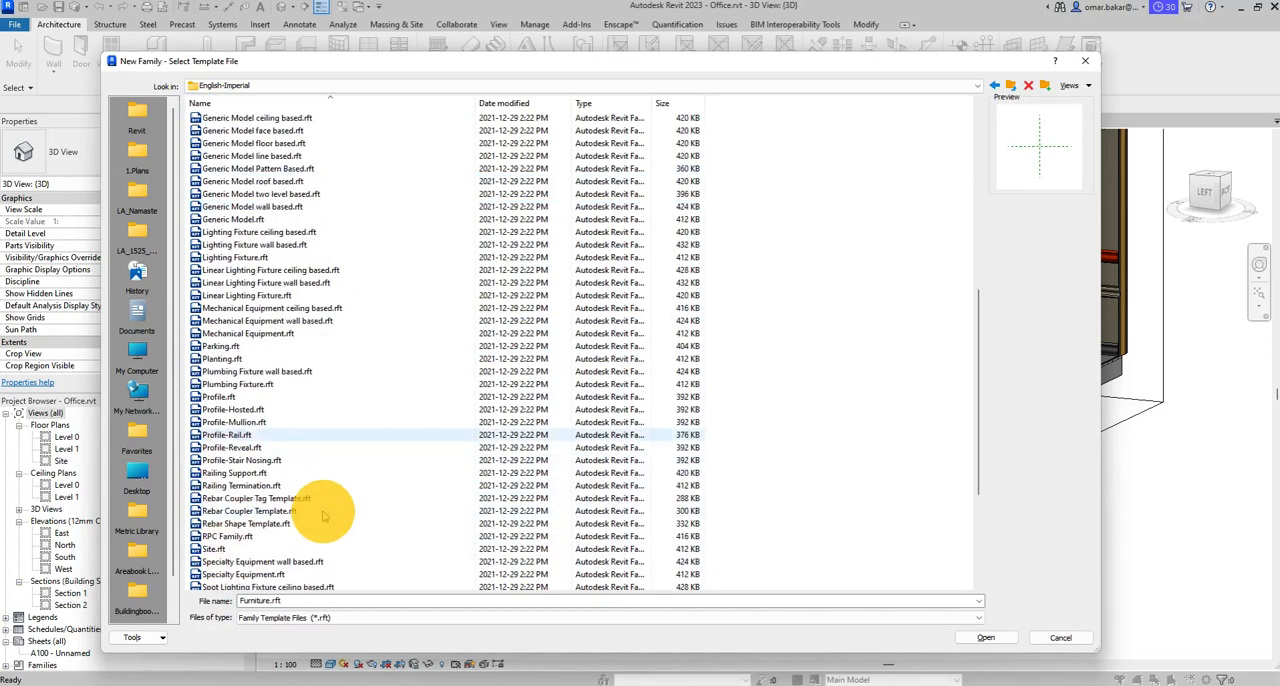
scroll(323, 515, "down", 4)
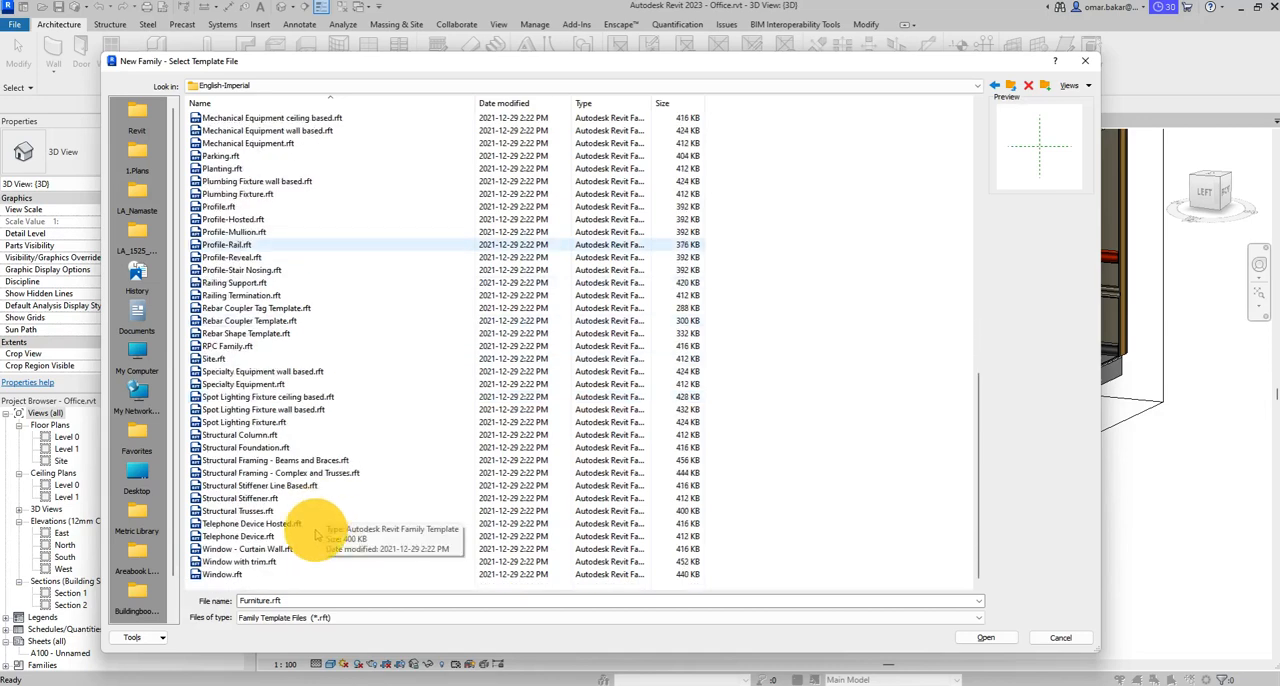
scroll(268, 570, "up", 4)
scroll(268, 570, "up", 6)
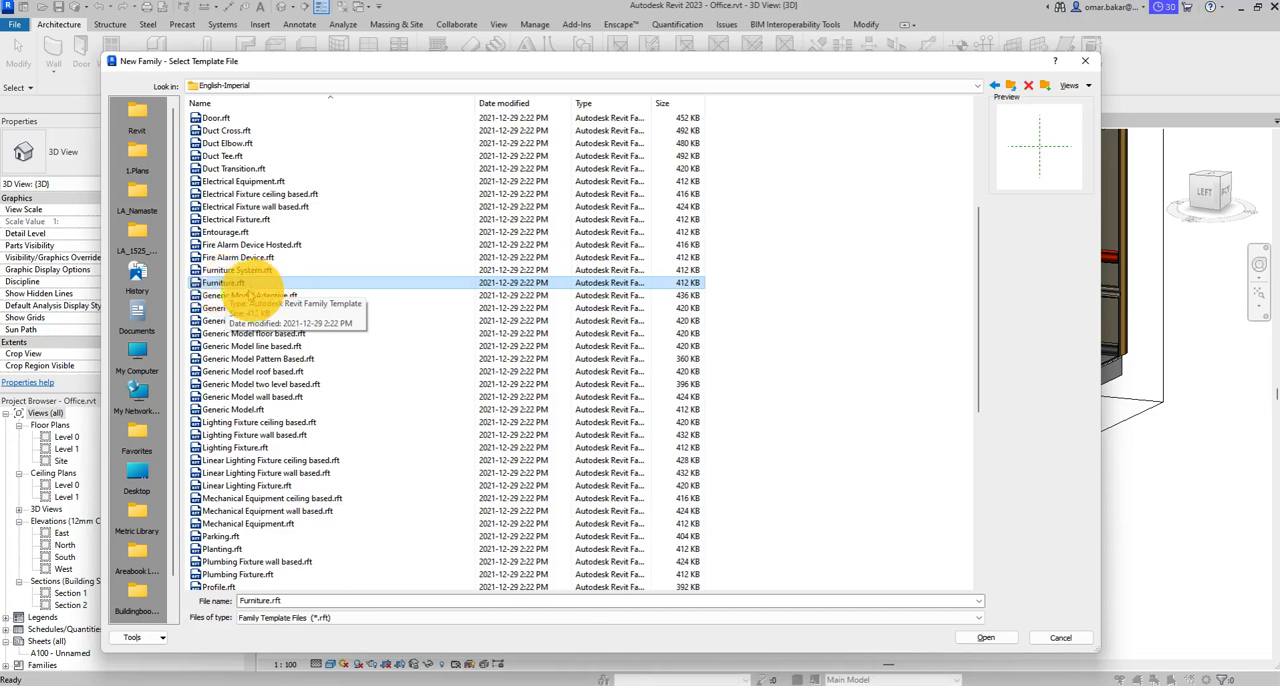
left_click(985, 637)
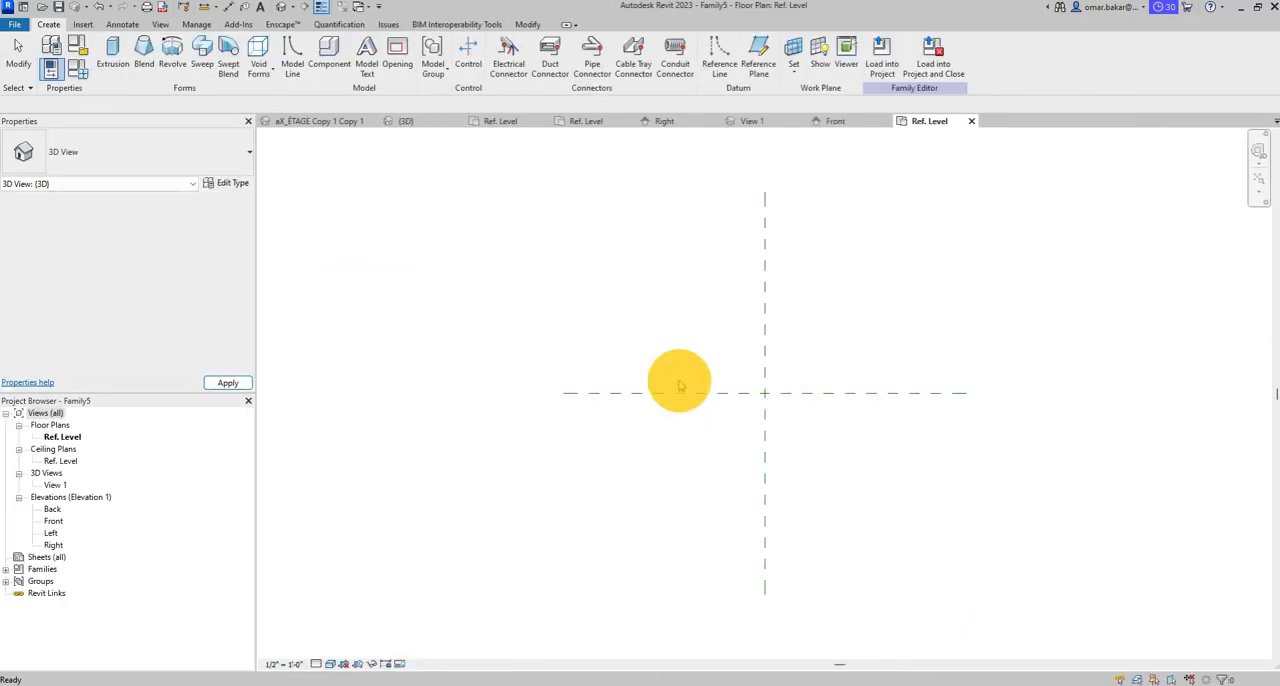
- Create reference planes offset 2' 0" on both sides of the Center Left/Right and Center Front/Back planes by picking those planes
middle_click_drag(837, 433, 671, 400)
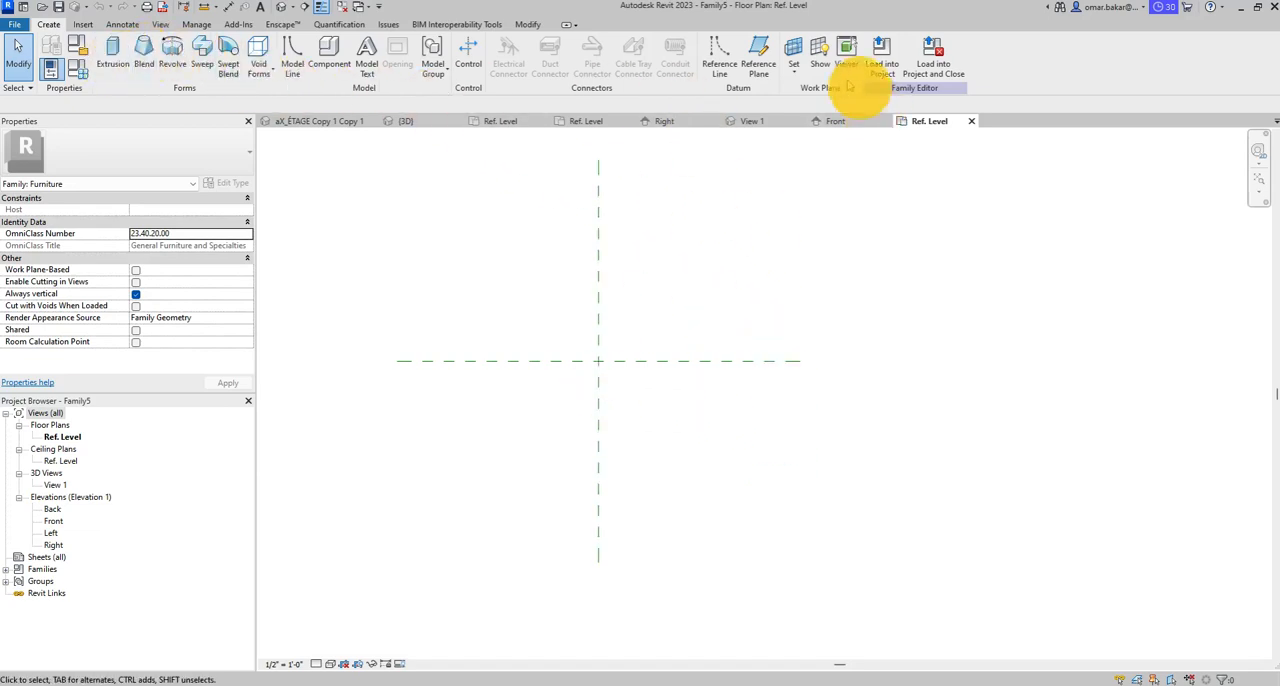
left_click(752, 62)
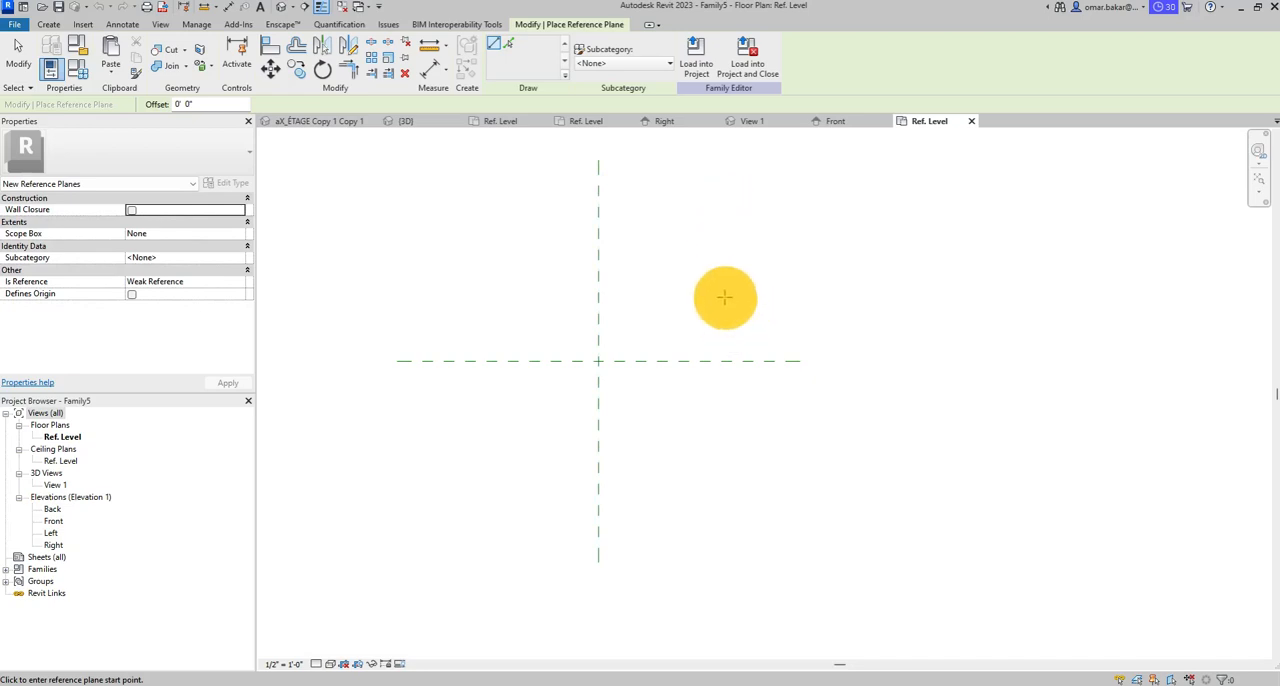
middle_click_drag(723, 294, 700, 346)
left_click(193, 104)
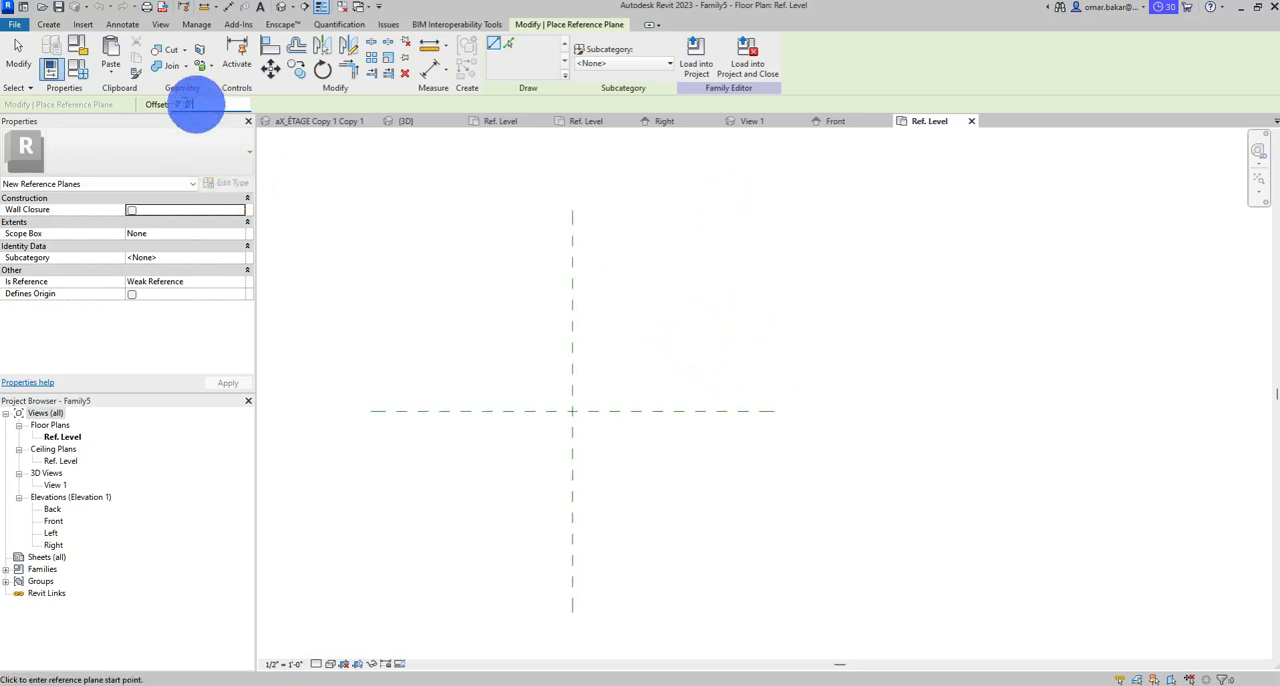
double_click(186, 104)
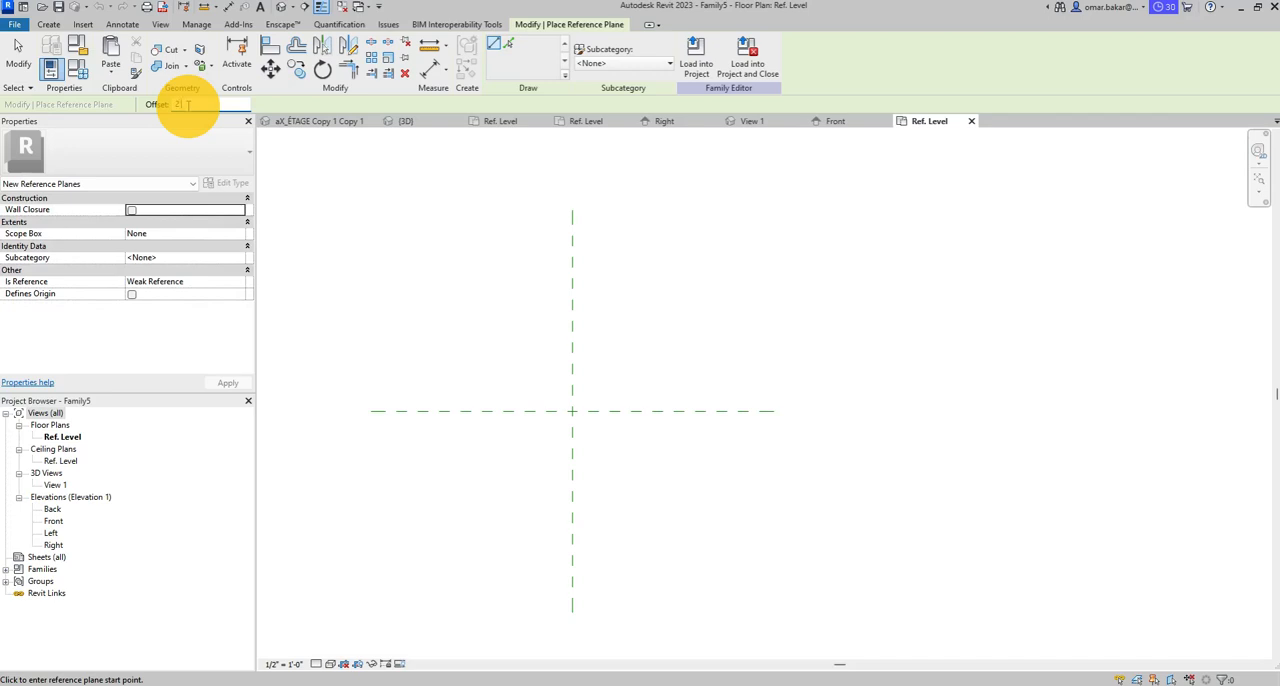
left_click(503, 45)
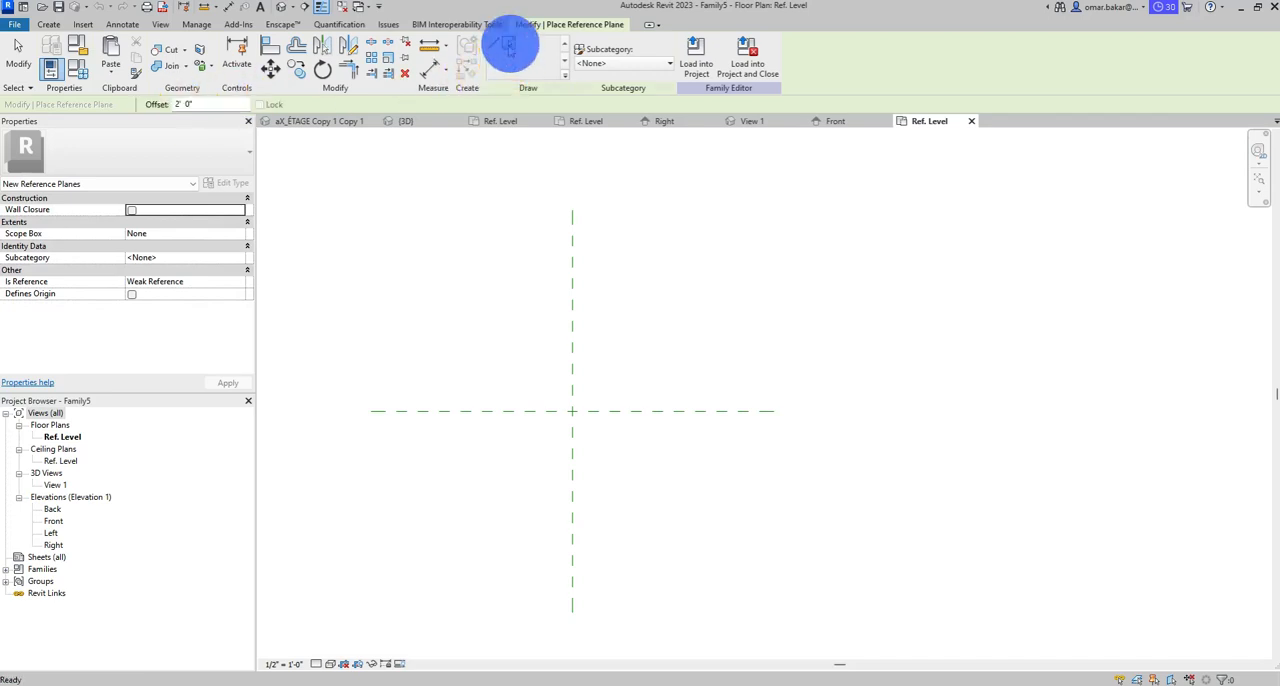
left_click(575, 310)
left_click(571, 352)
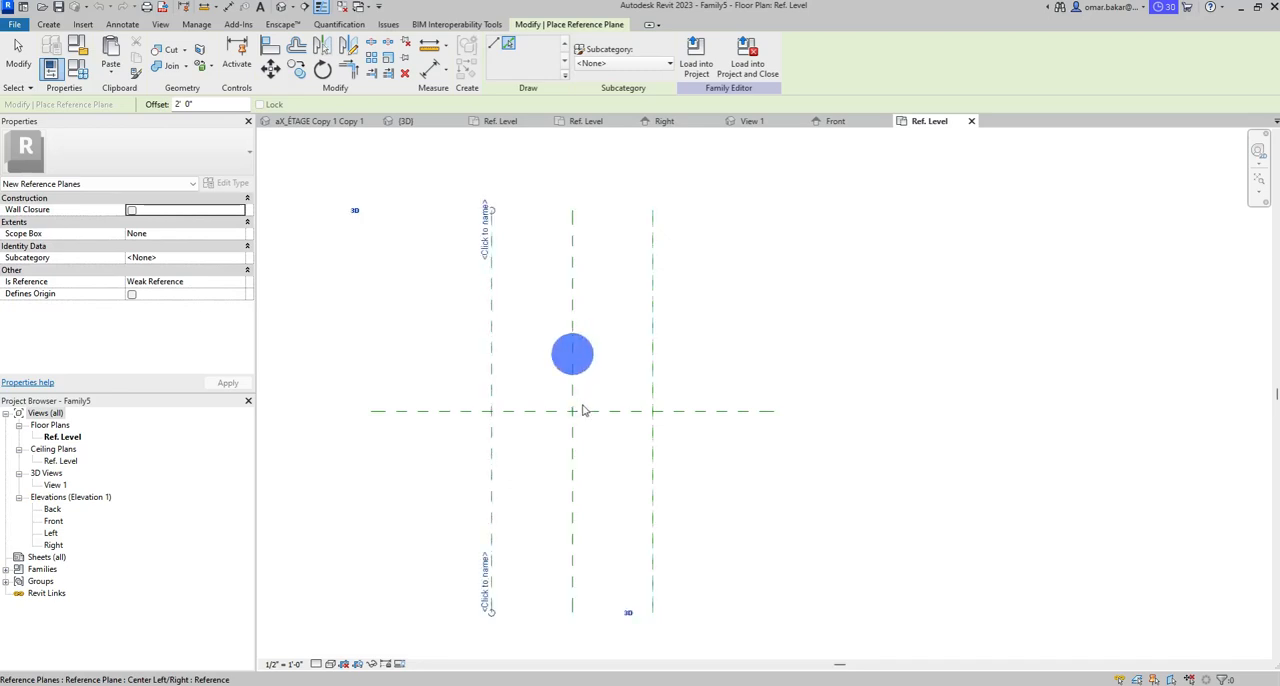
left_click(721, 411)
left_click(736, 417)
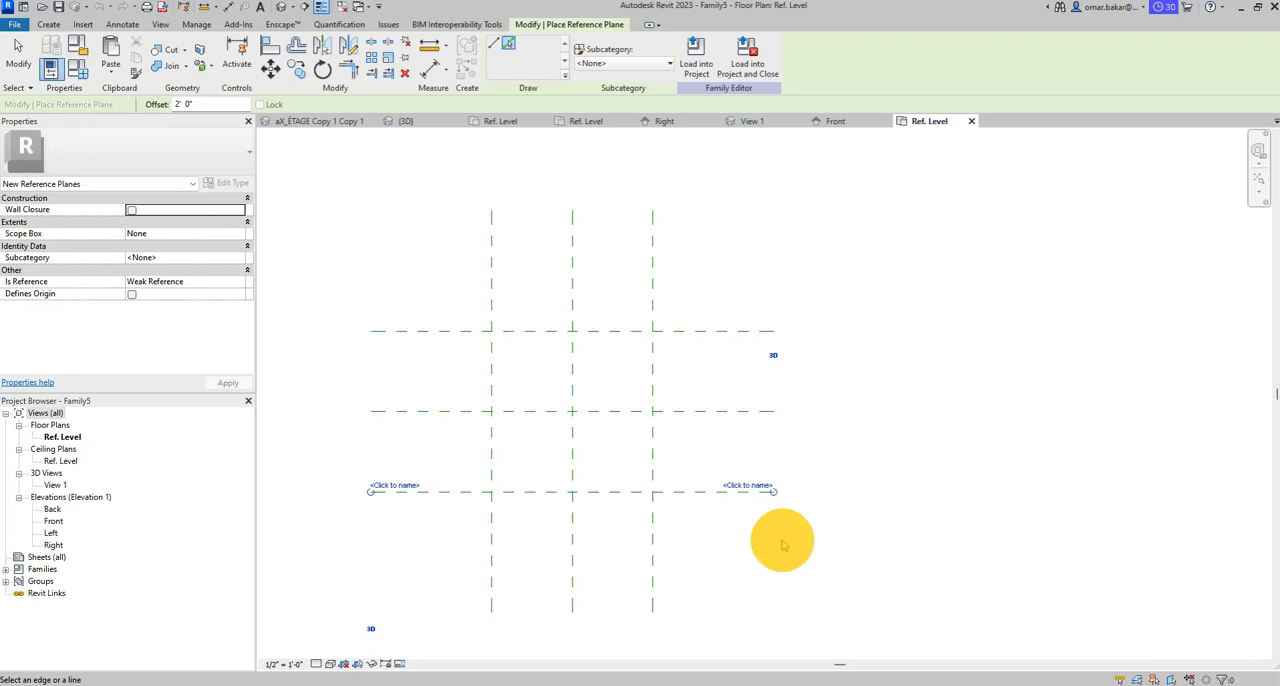
- Add an aligned dimension string across the three vertical reference planes below the grid and make its segments equal
middle_click_drag(523, 446, 516, 403)
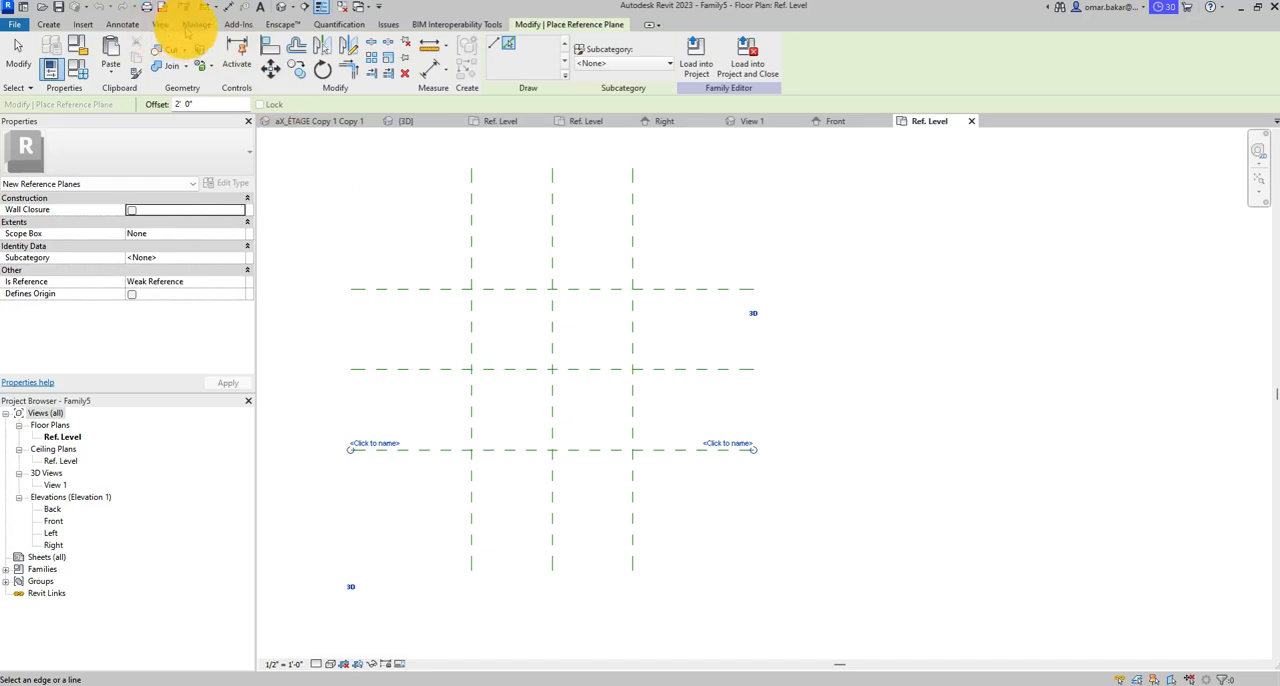
left_click(124, 25)
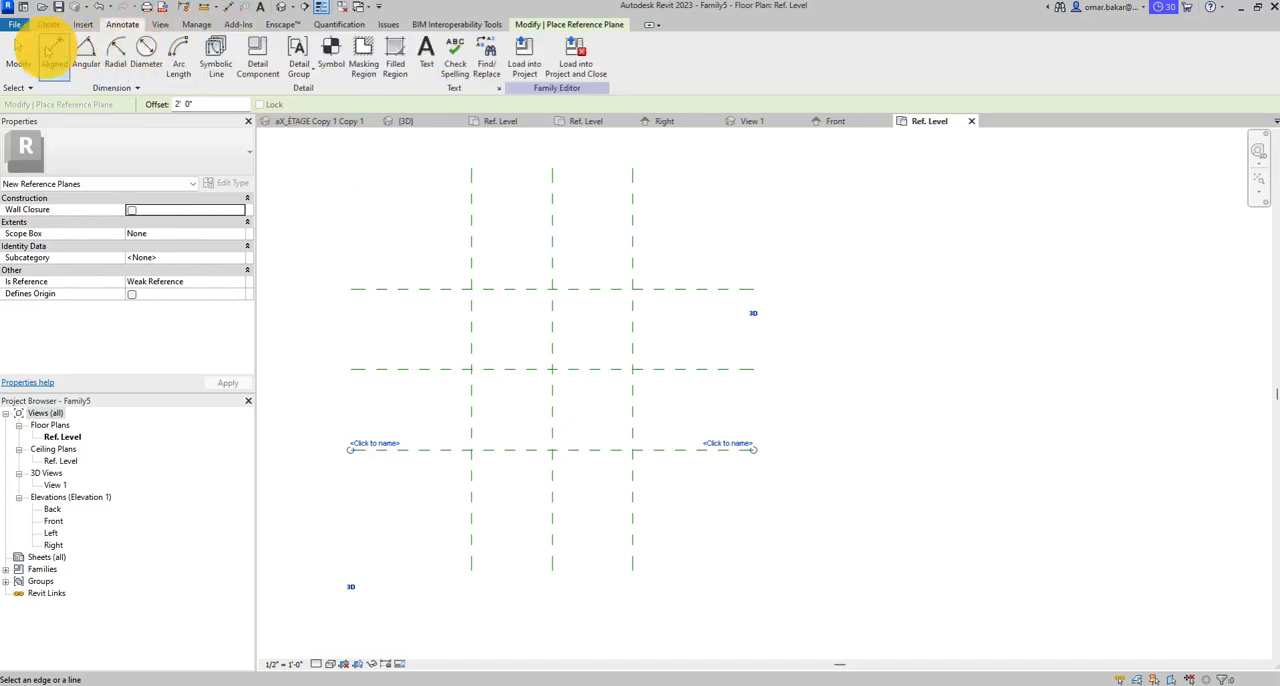
left_click(54, 52)
left_click(470, 503)
left_click(553, 512)
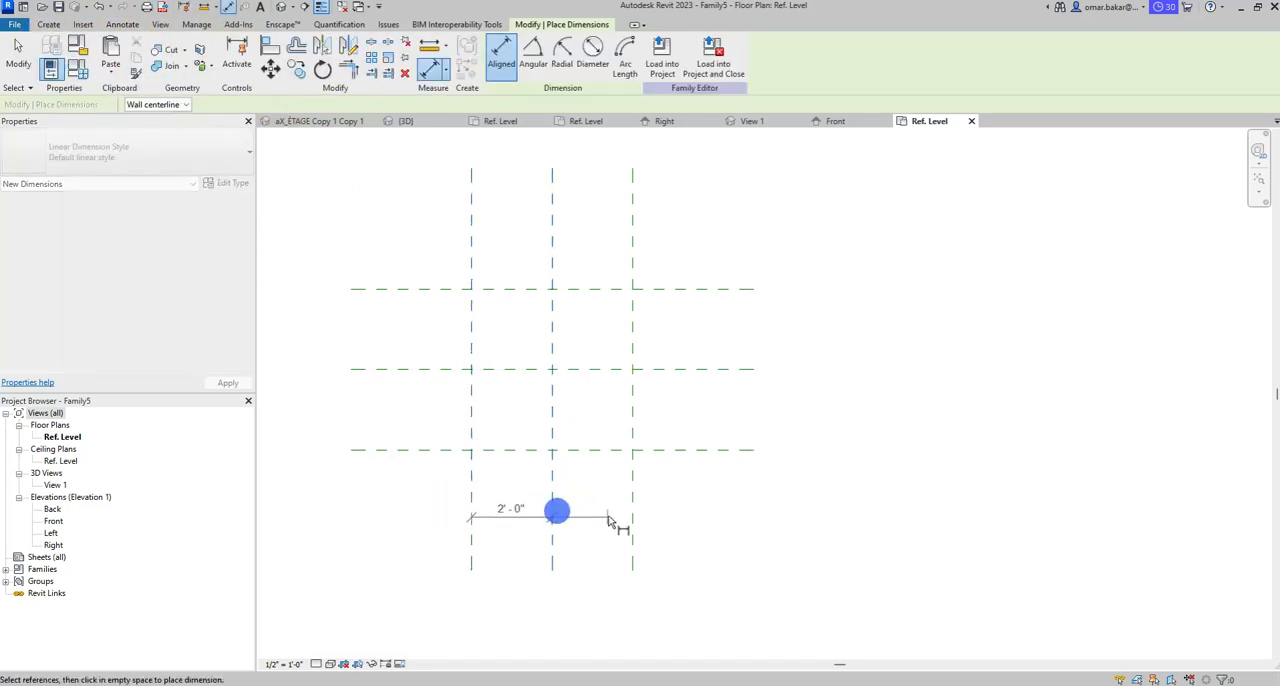
left_click(632, 510)
left_click(863, 510)
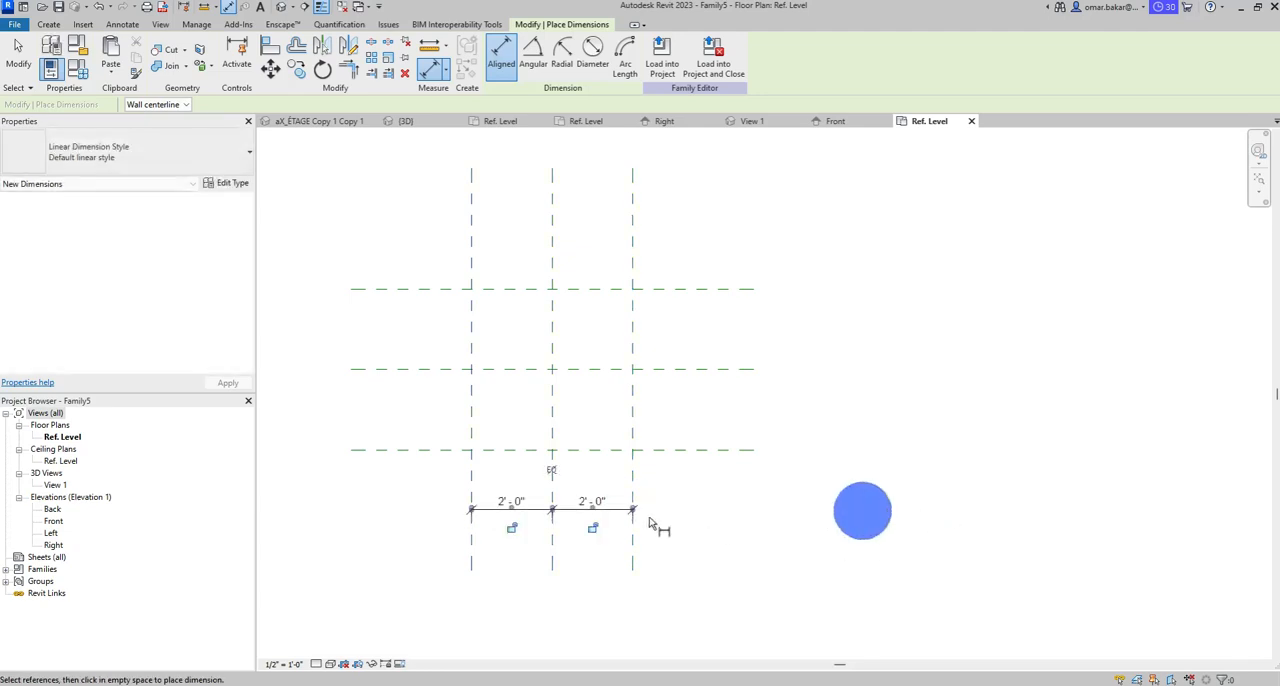
left_click(551, 470)
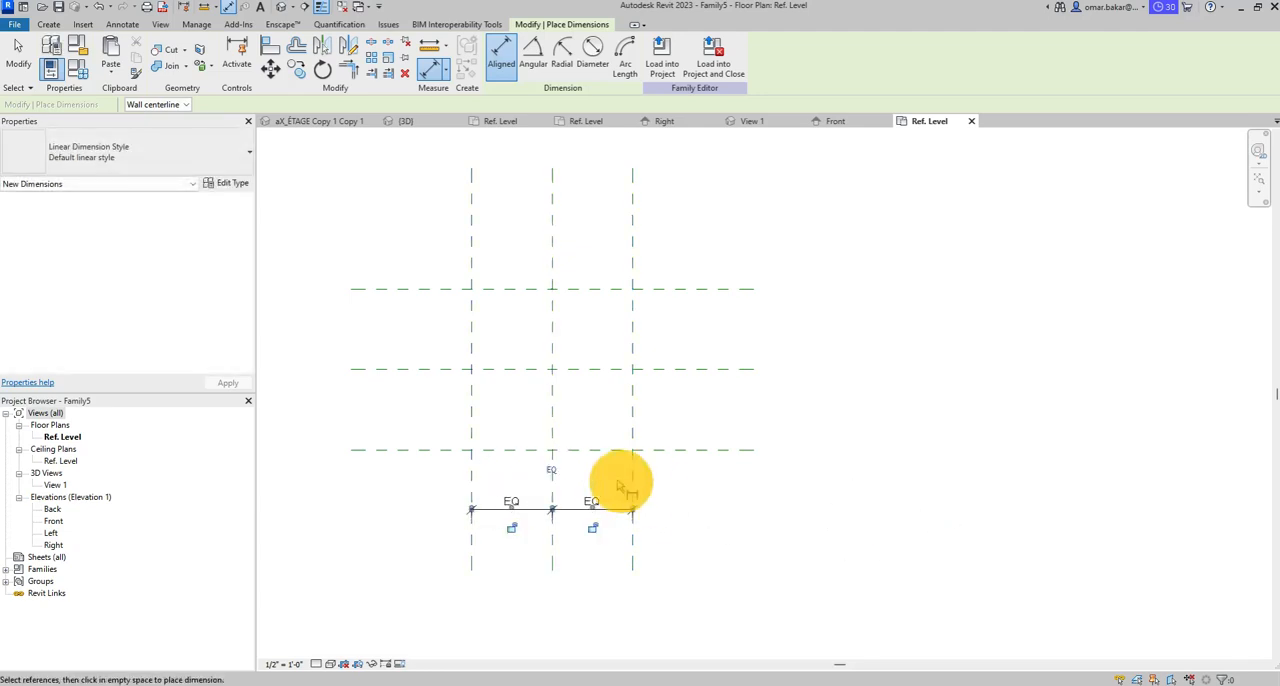
- Add an aligned dimension string across the three horizontal reference planes beside the grid and make its segments equal
left_click(687, 451)
left_click(690, 369)
left_click(690, 289)
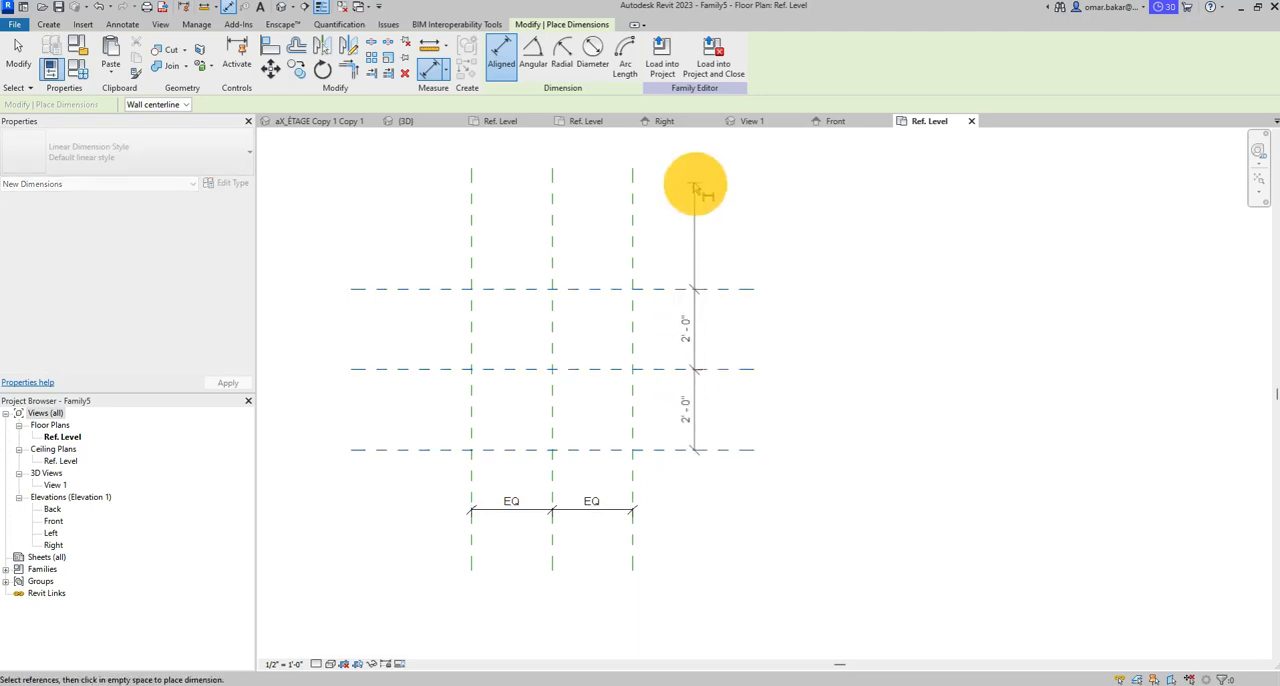
left_click(691, 182)
left_click(650, 369)
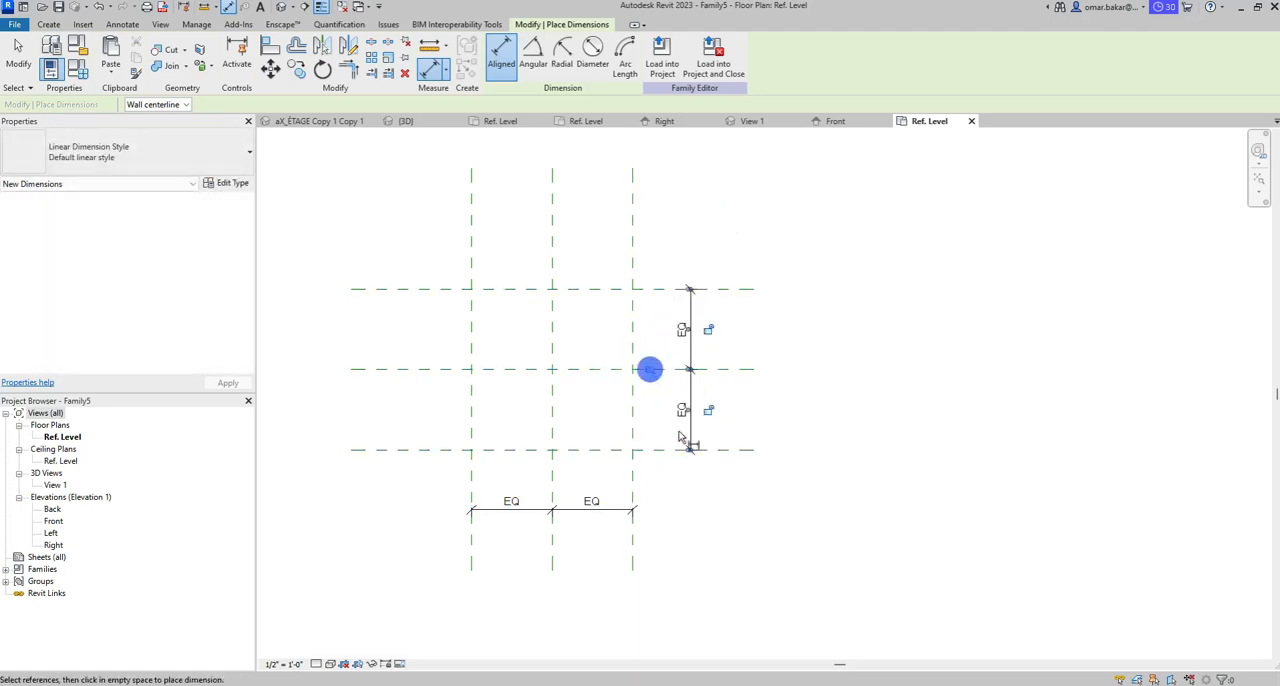
- Add overall aligned dimensions between the two outer vertical planes and between the two outer horizontal planes
left_click(471, 541)
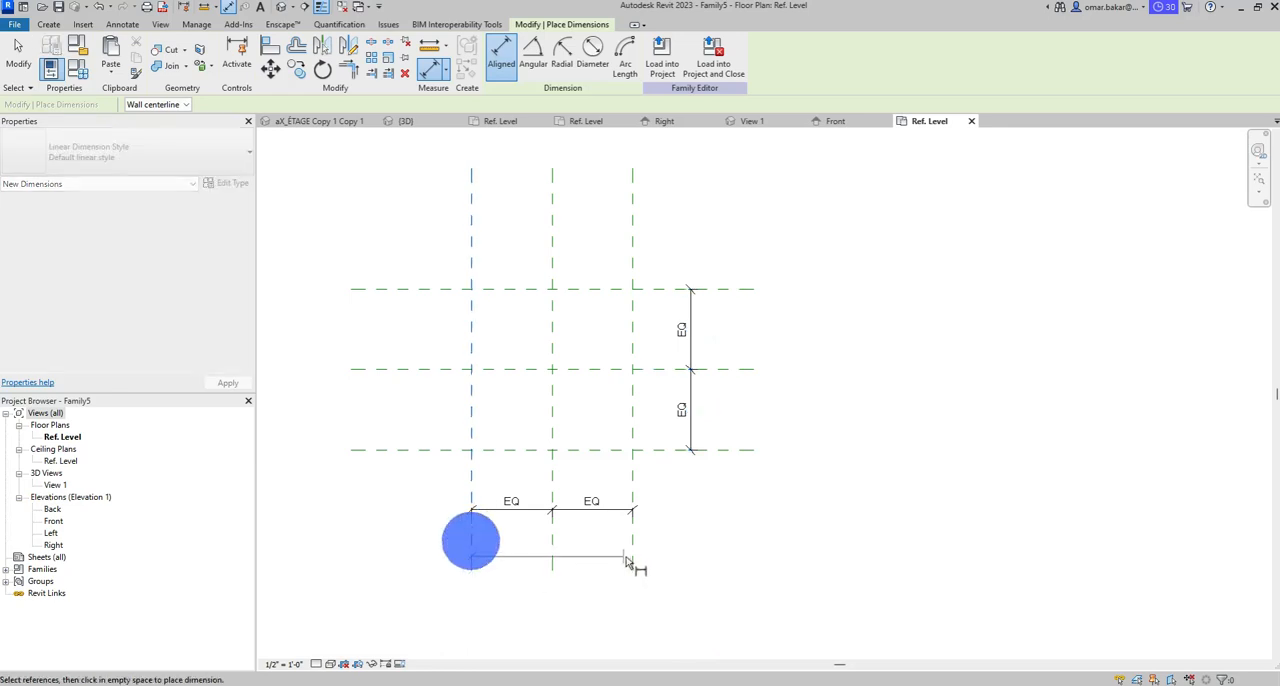
left_click(630, 540)
left_click(758, 538)
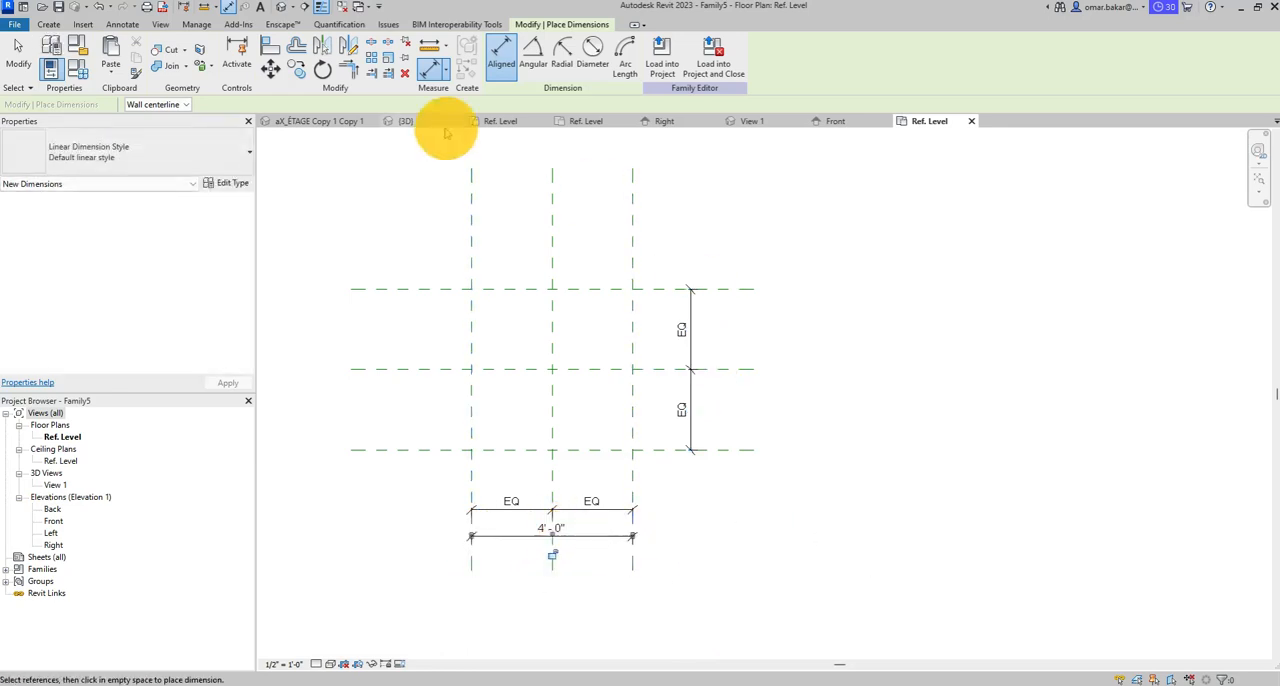
left_click(716, 449)
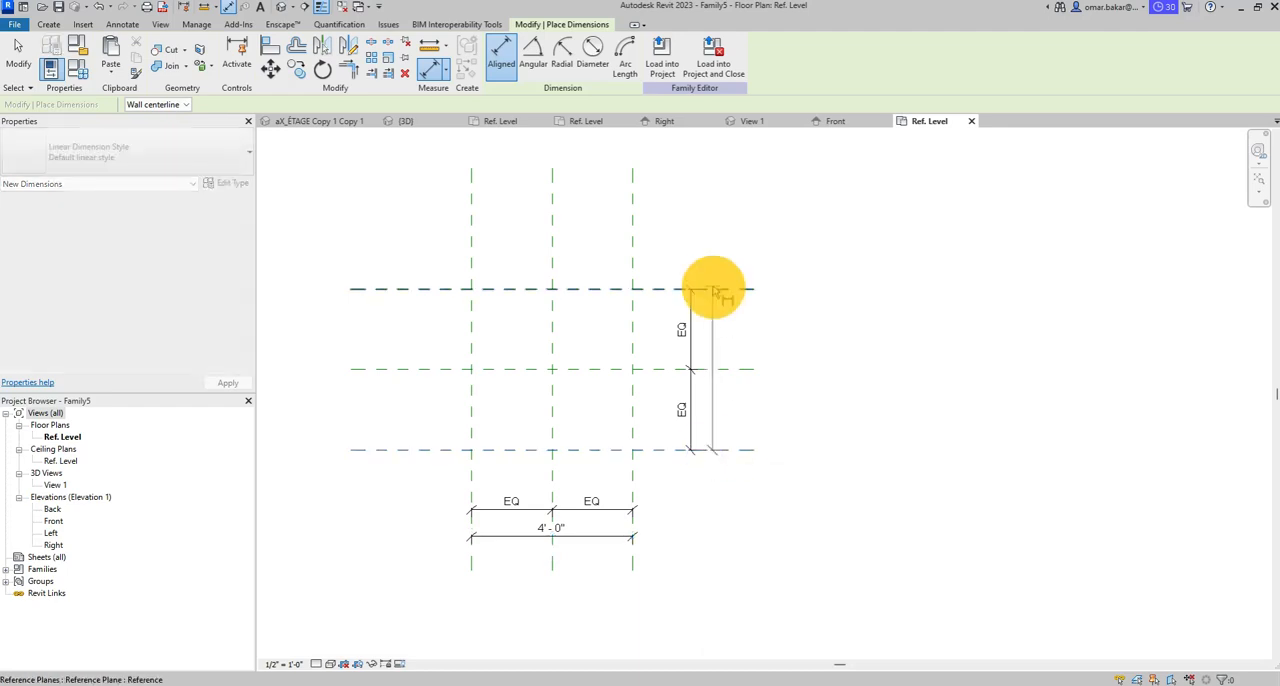
left_click(716, 290)
left_click(729, 206)
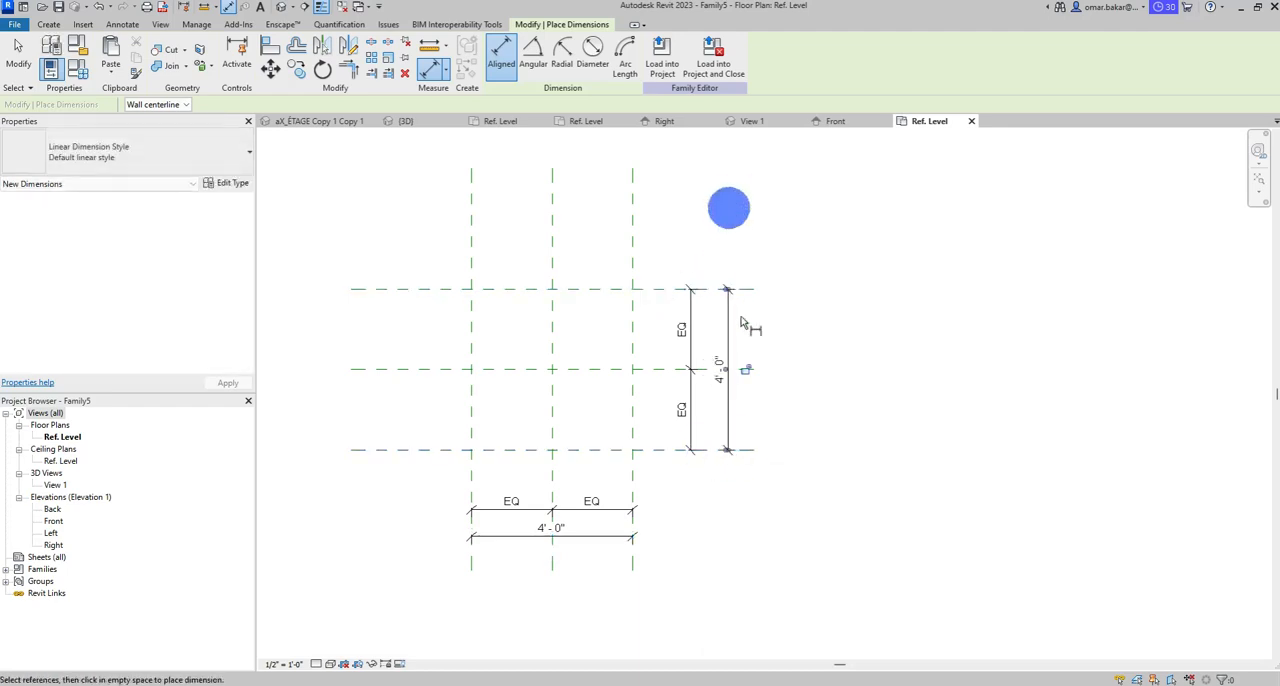
left_click(18, 55)
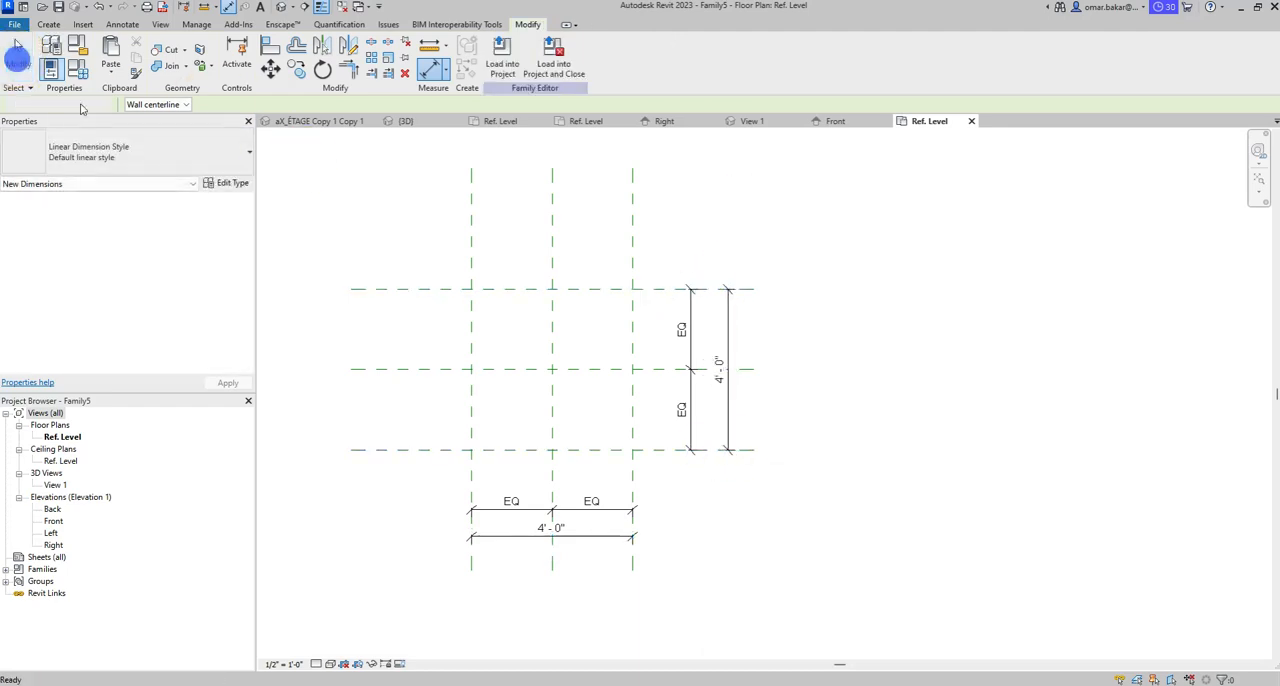
- Label the overall dimension between the outer vertical planes with a new family type parameter named Longueur, grouped under Dimensions
left_click(586, 536)
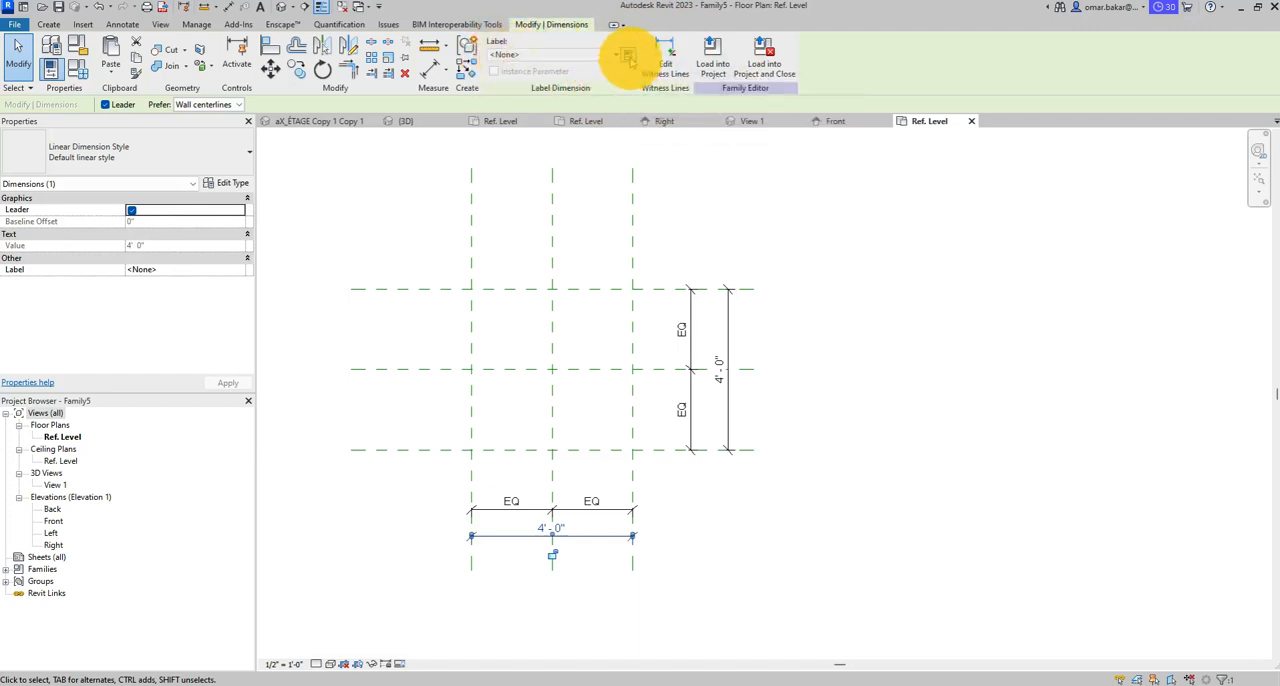
left_click(629, 57)
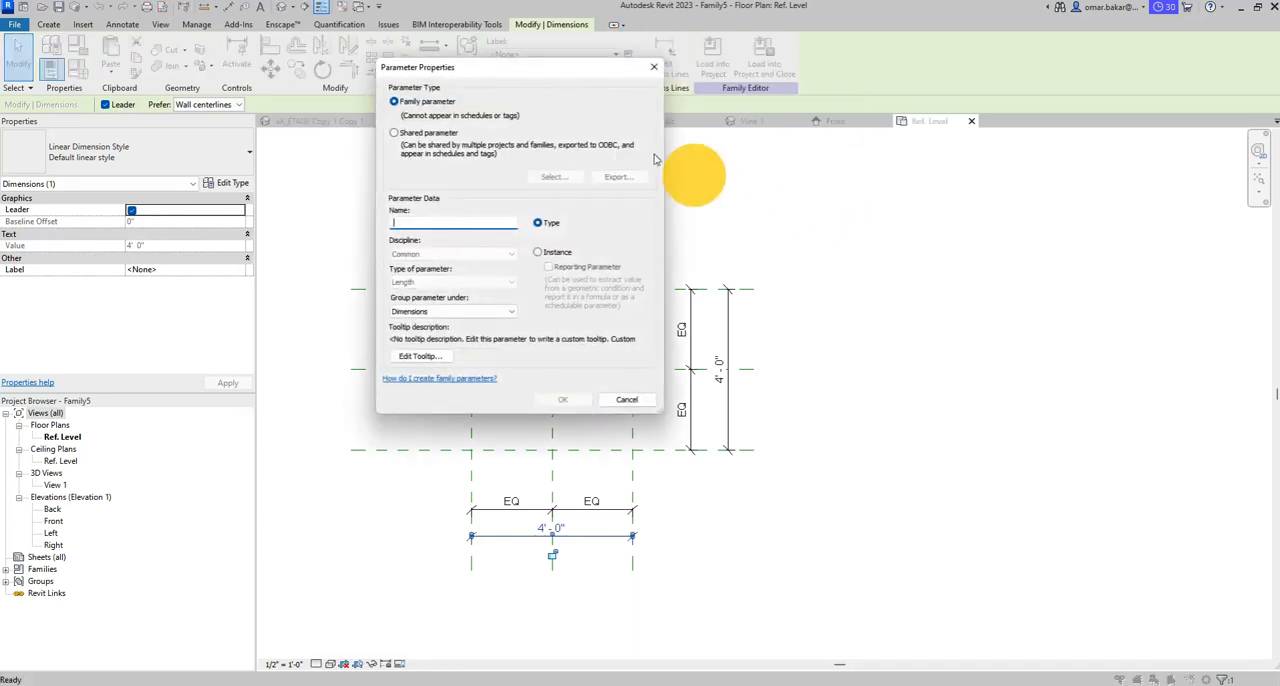
left_click_drag(505, 67, 905, 147)
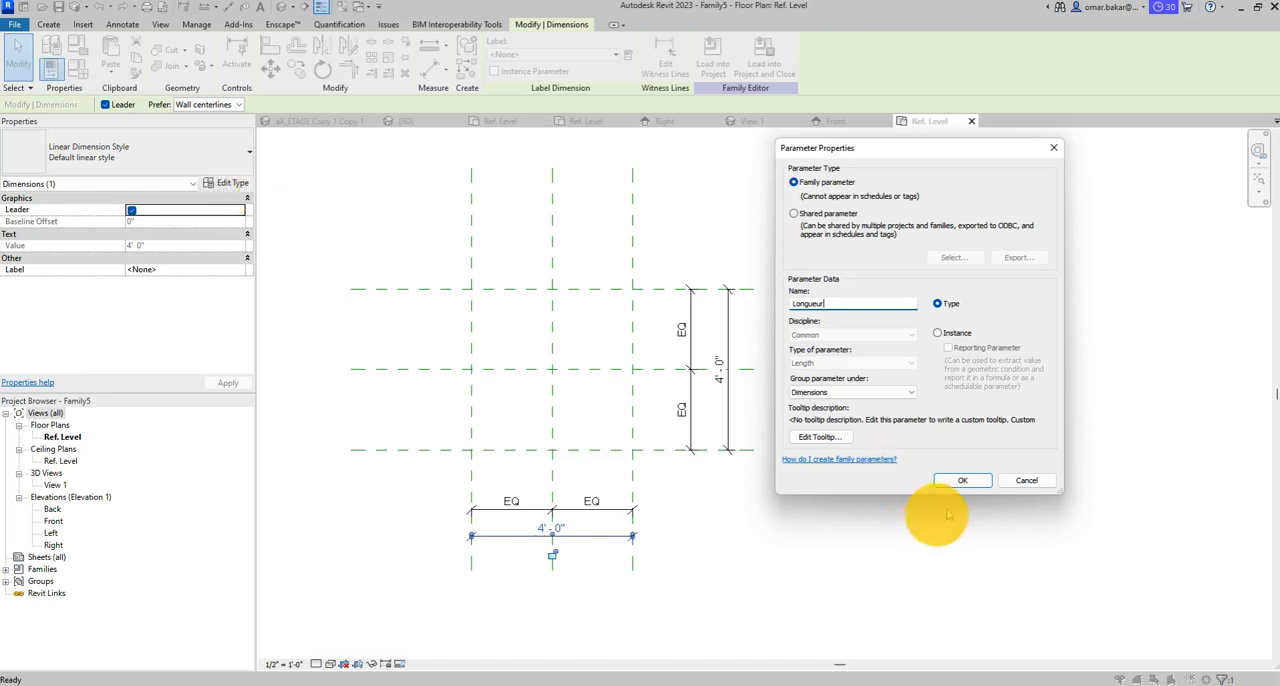
left_click(958, 480)
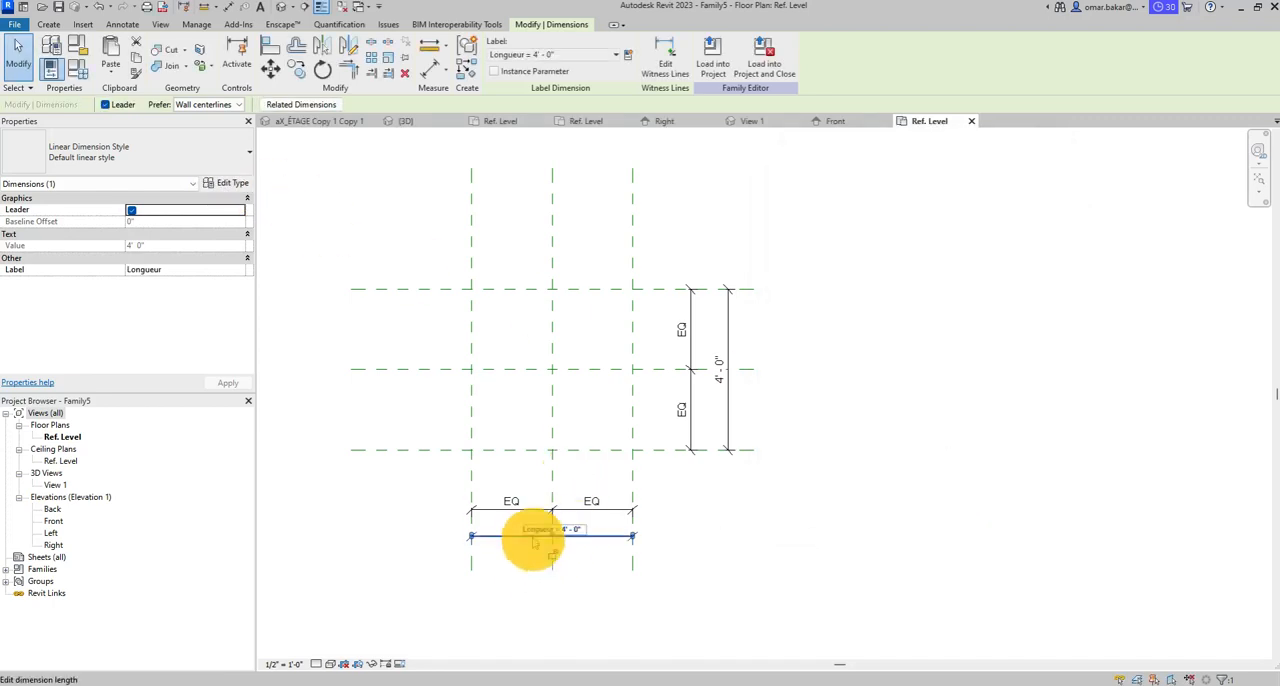
scroll(543, 540, "up", 5)
scroll(605, 512, "down", 4)
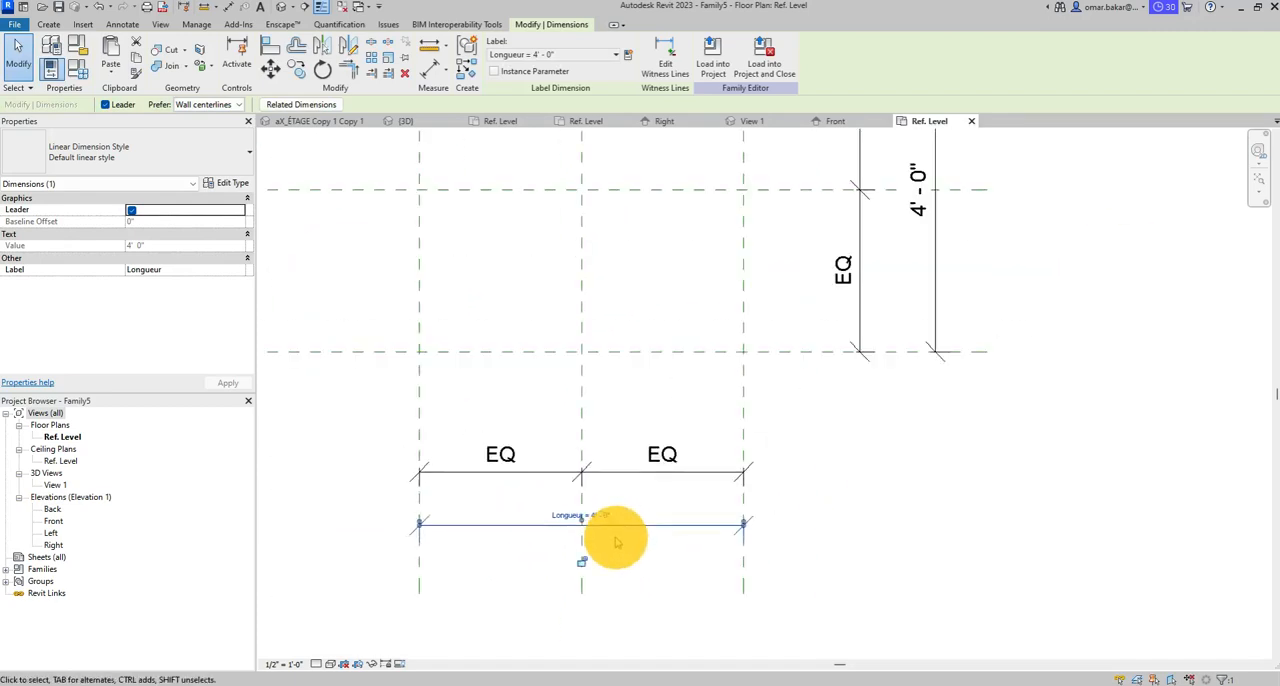
- Label the overall dimension between the outer horizontal planes with a new family type parameter named Largeur, grouped under Dimensions
left_click(827, 352)
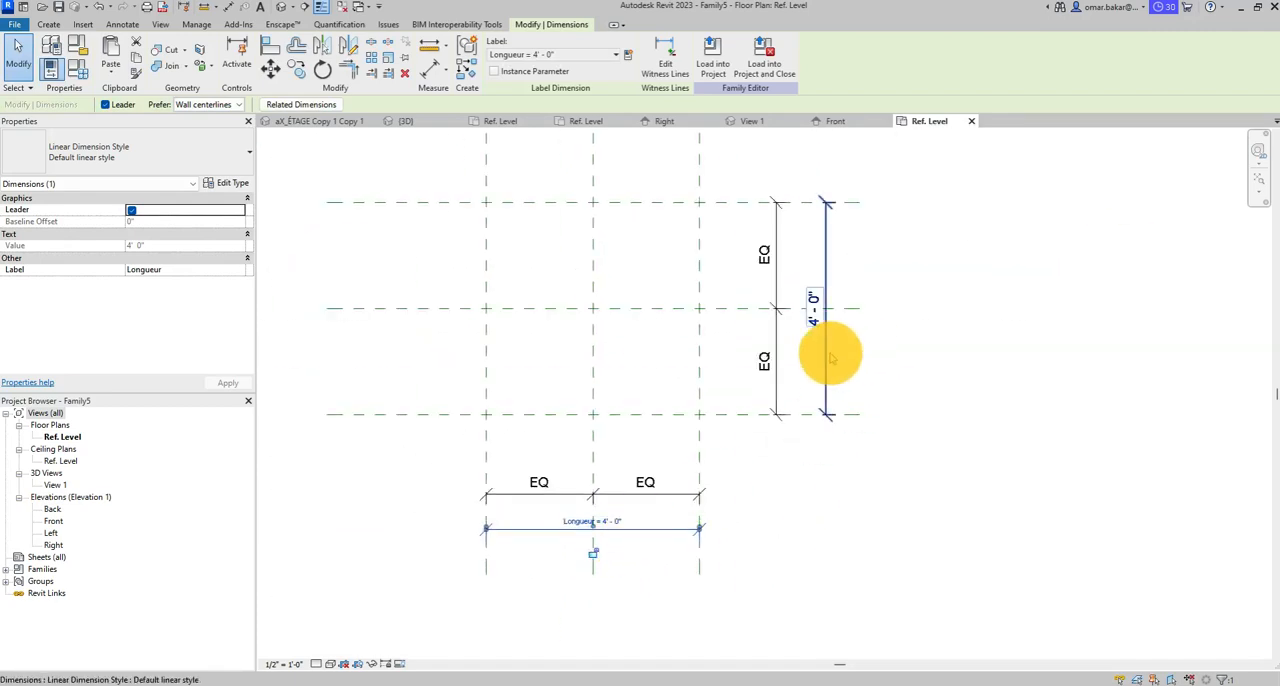
left_click(626, 57)
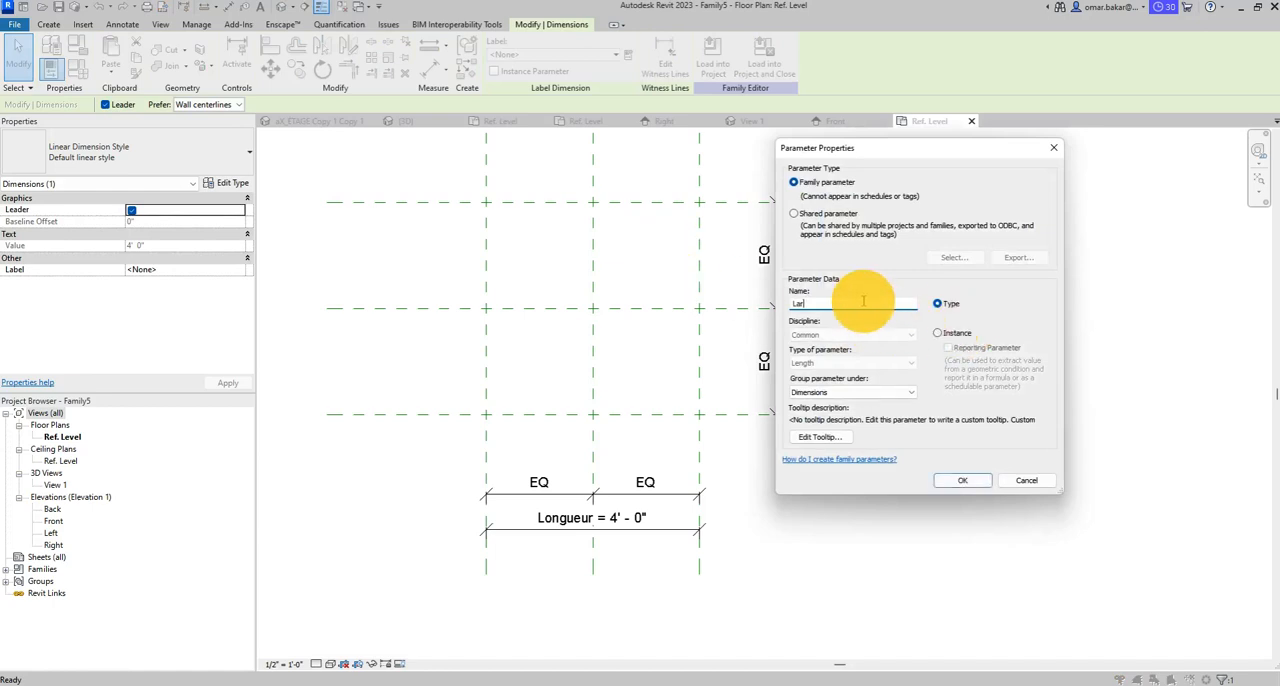
type("Largeur")
key("Return")
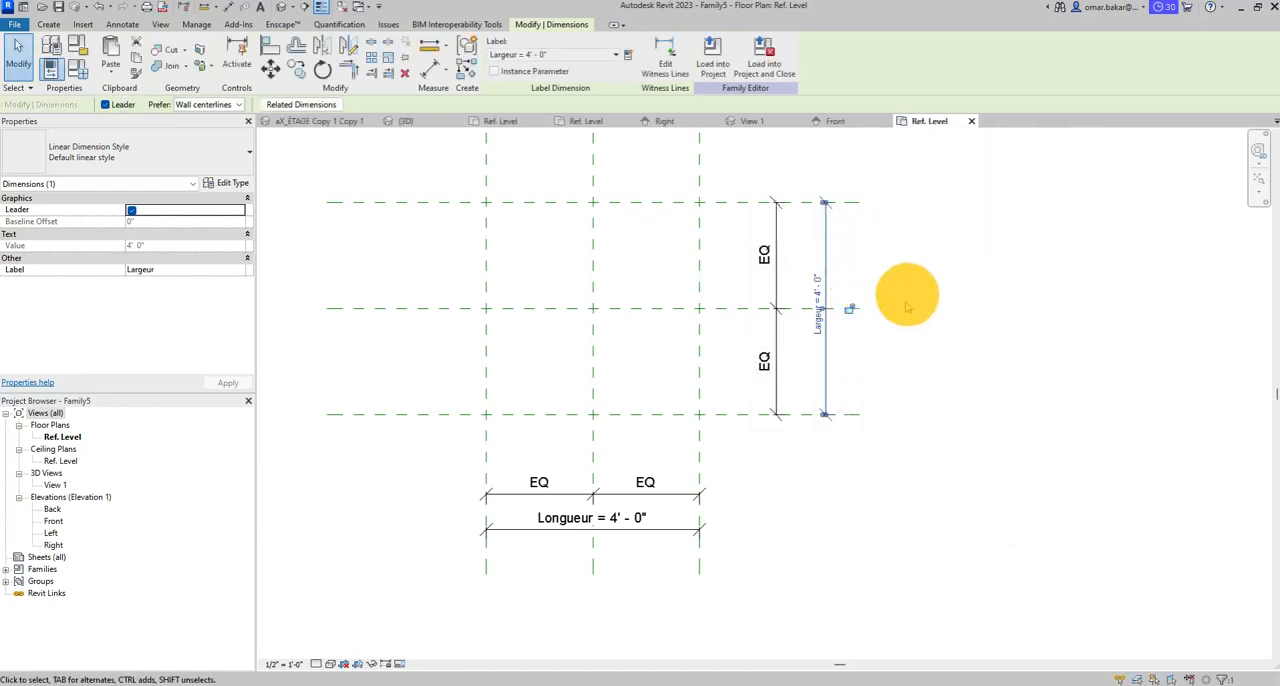
- Add four reference planes offset 0' 8" inward from the two outer vertical and two outer horizontal reference planes
scroll(968, 509, "down", 1)
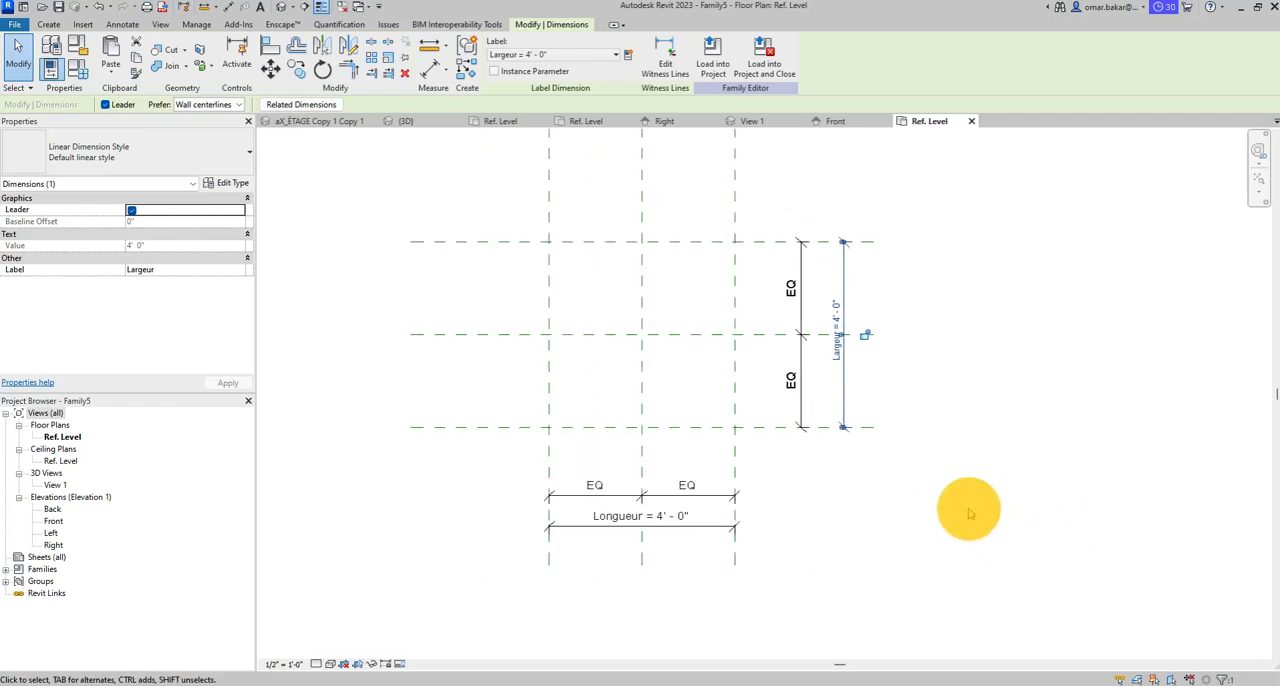
middle_click_drag(968, 509, 904, 537)
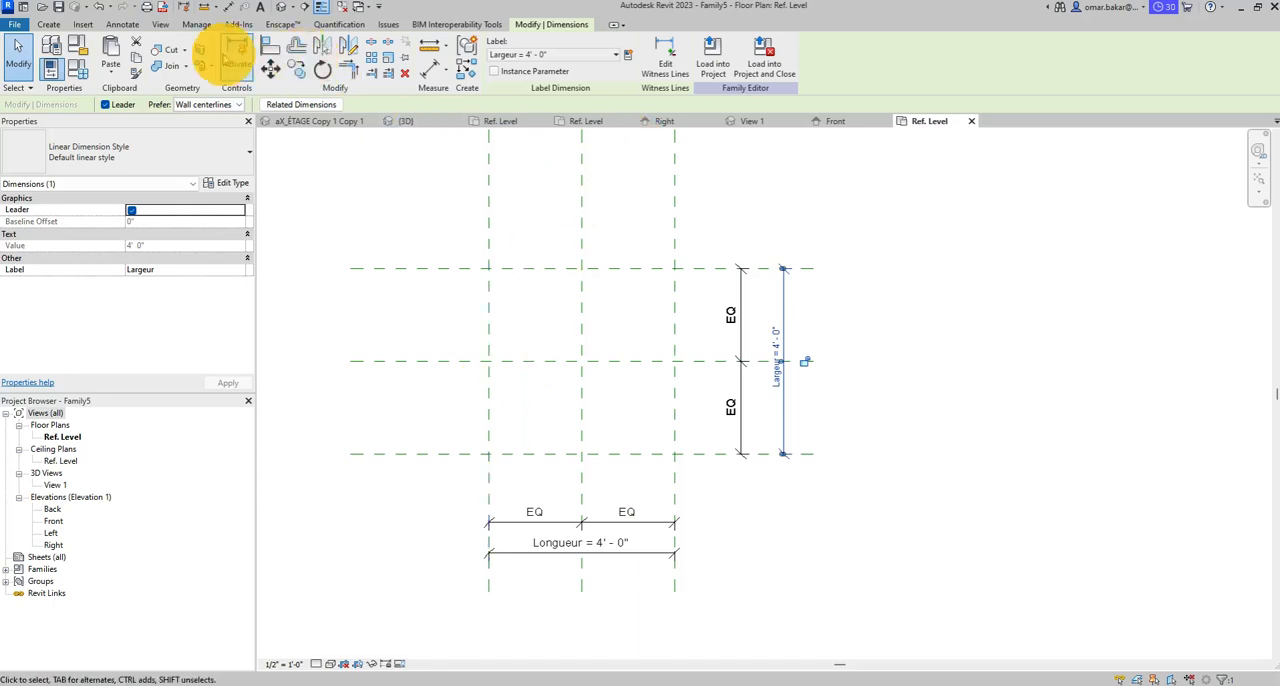
left_click(48, 24)
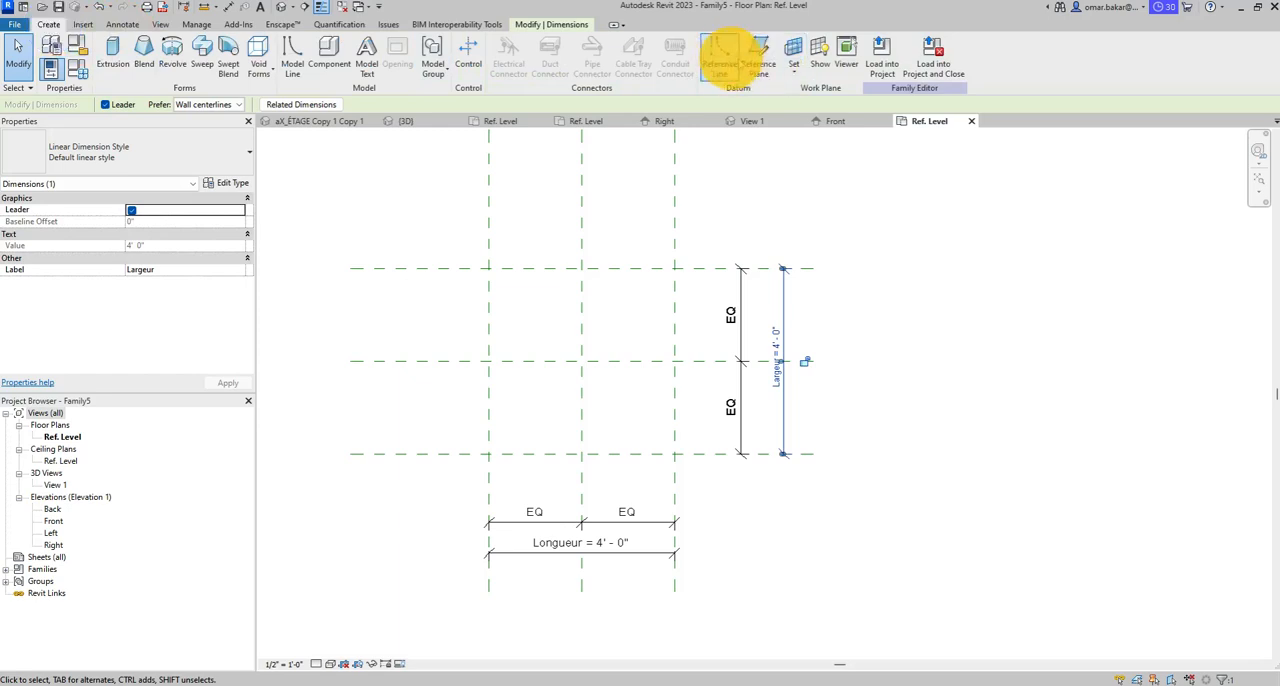
left_click(765, 58)
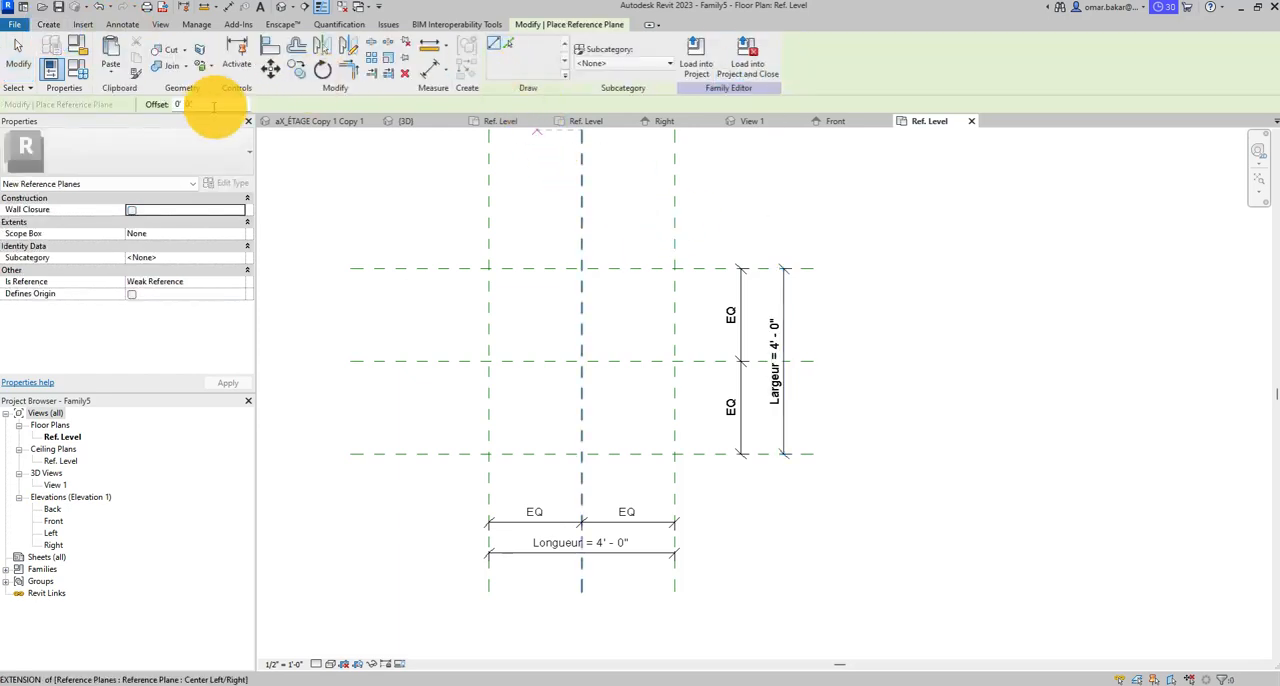
left_click_drag(163, 104, 82, 72)
type("0 8")
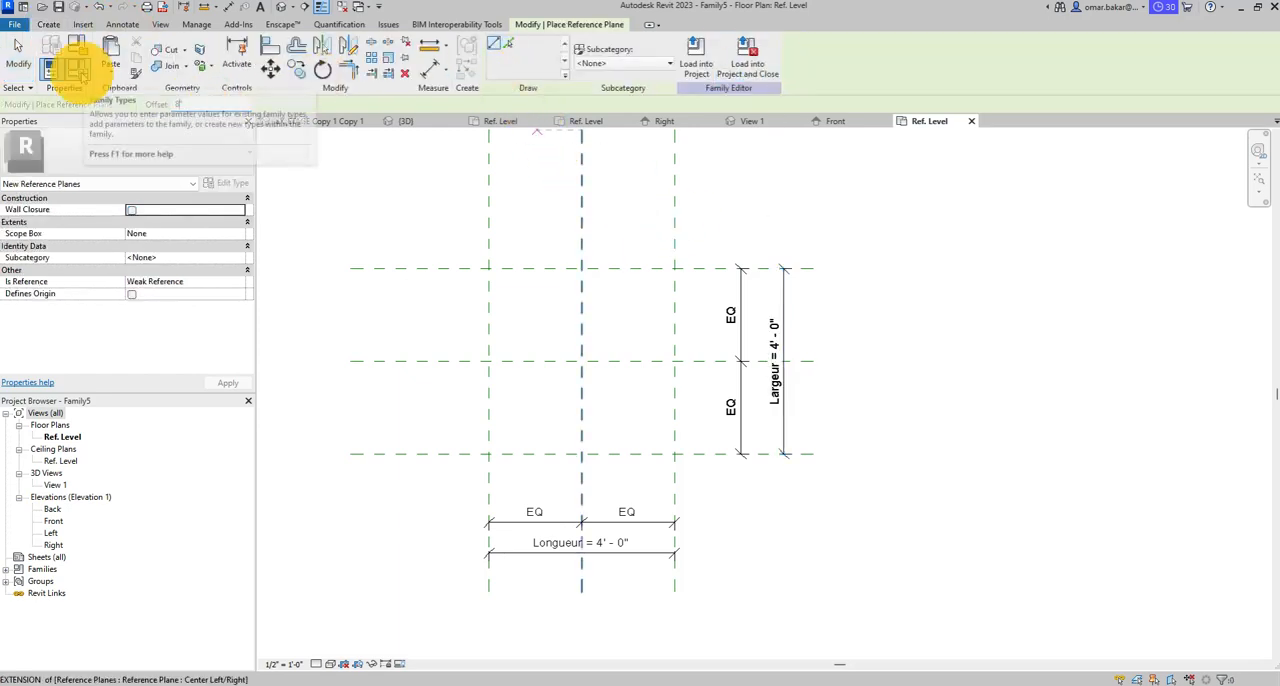
key("Return")
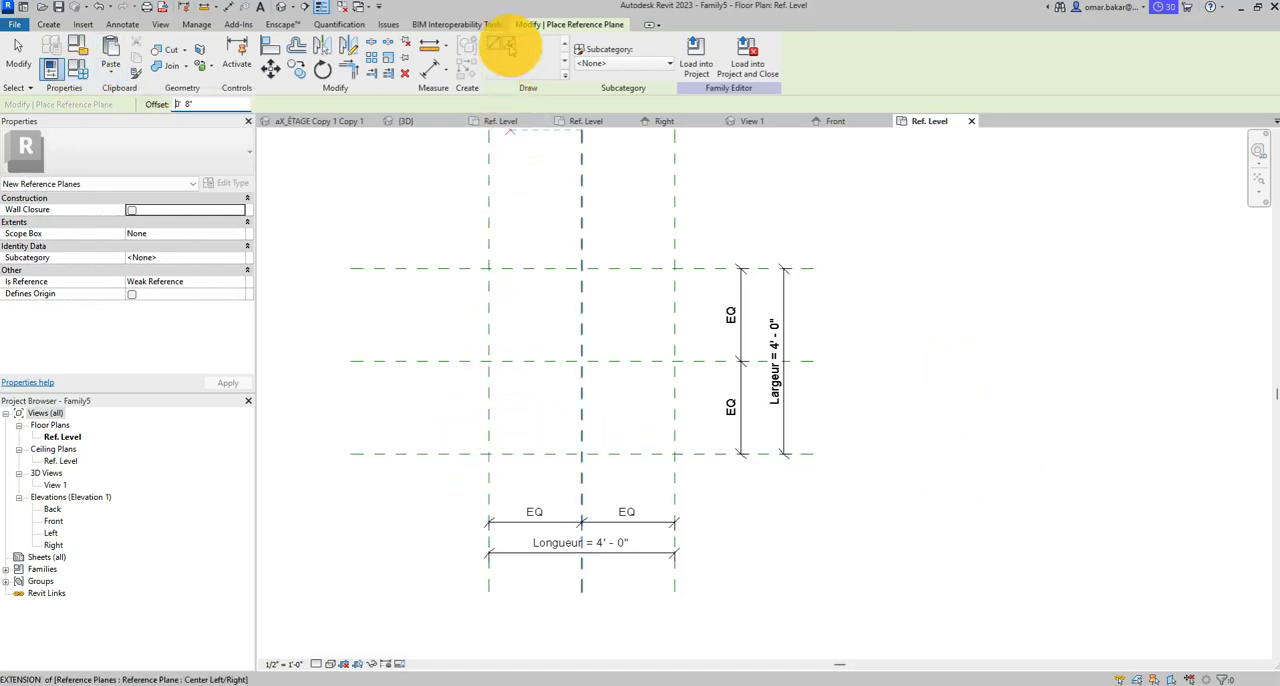
left_click(508, 43)
left_click(493, 430)
left_click(549, 452)
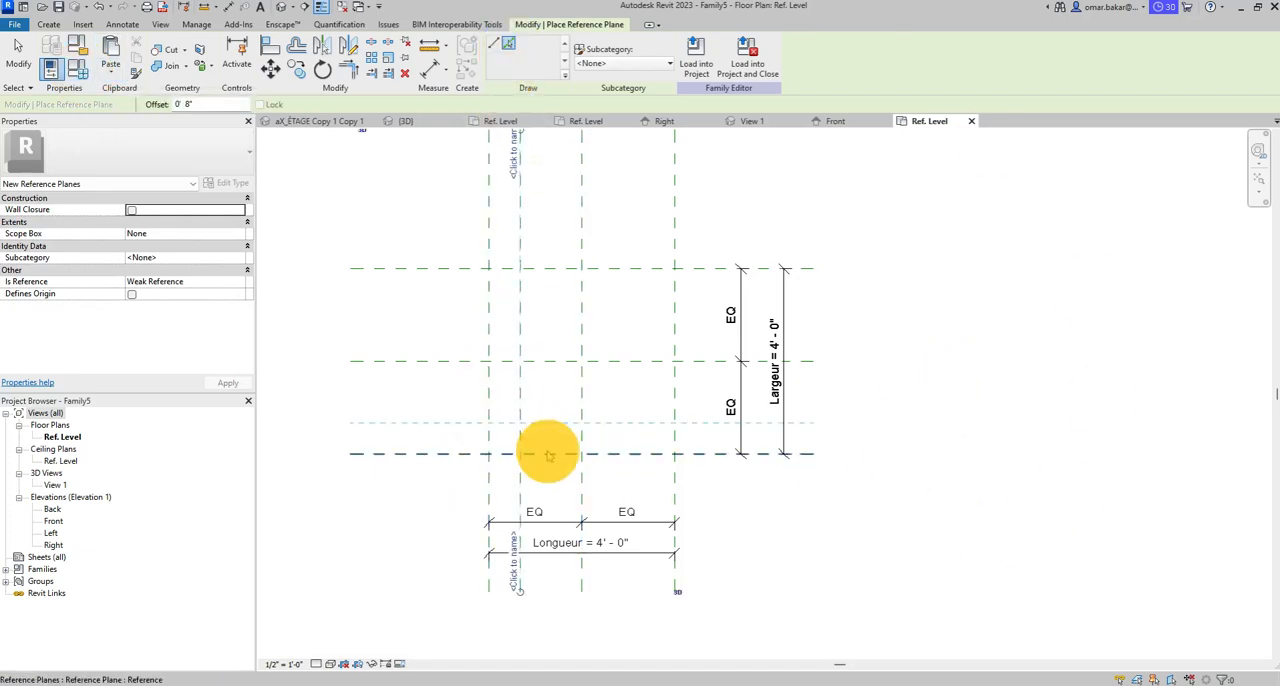
left_click(674, 395)
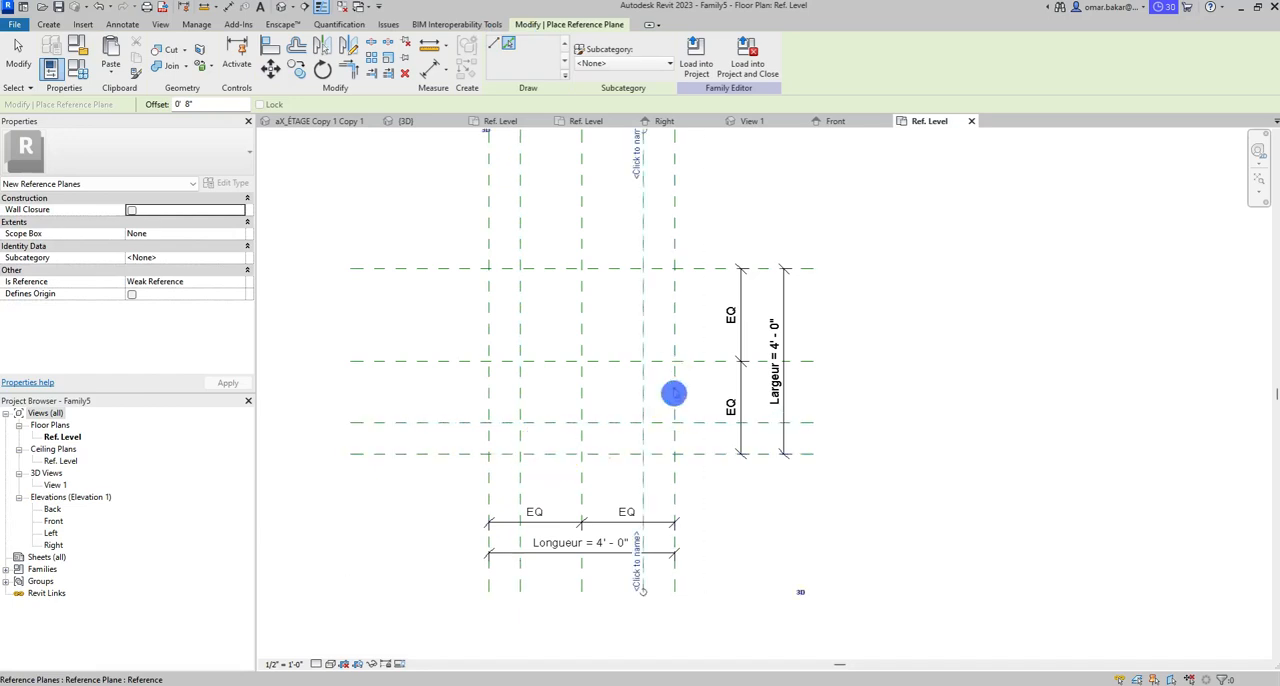
left_click(635, 273)
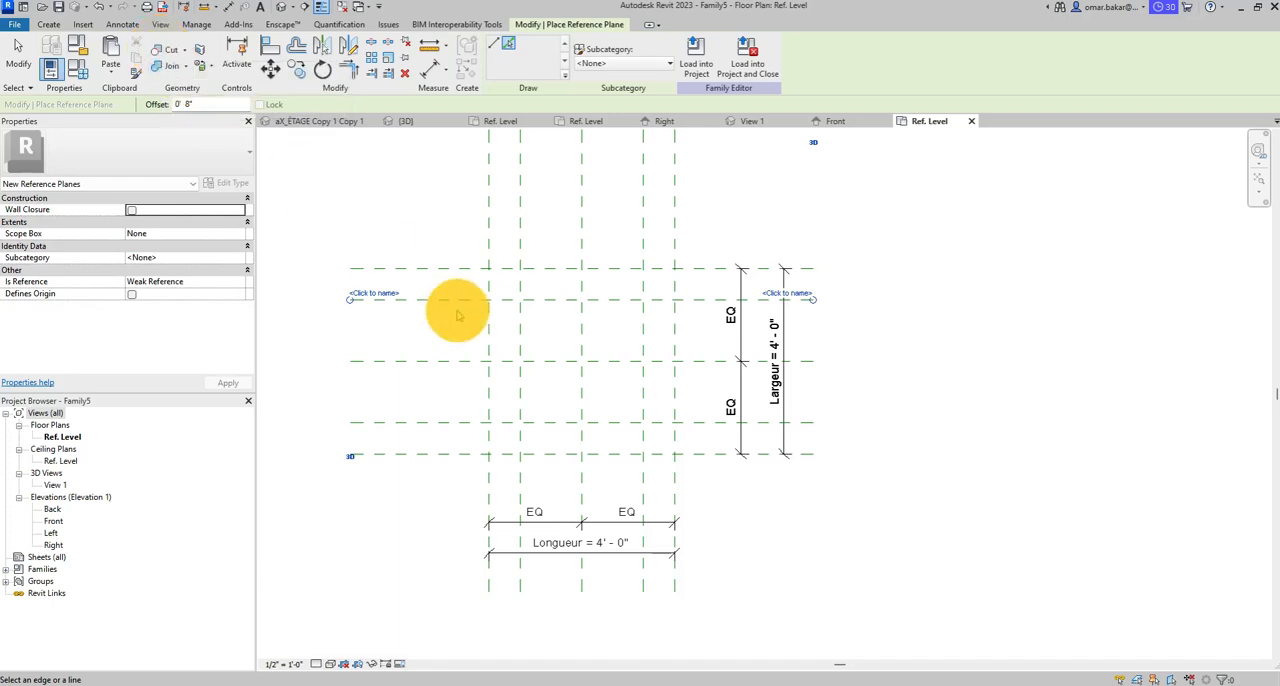
- Add an aligned dimension inside the grid between the left outer vertical plane and its inner offset plane, and lock it
left_click(122, 24)
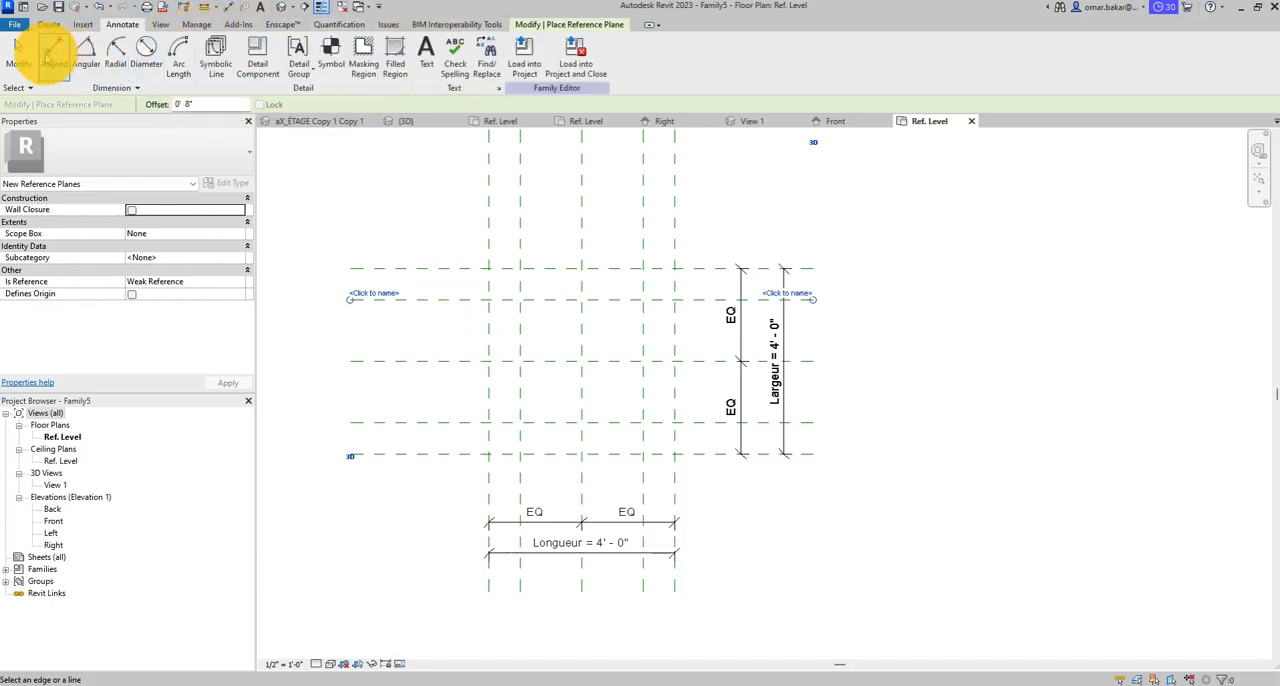
left_click(54, 54)
scroll(537, 420, "up", 3)
scroll(443, 391, "up", 2)
left_click(440, 391)
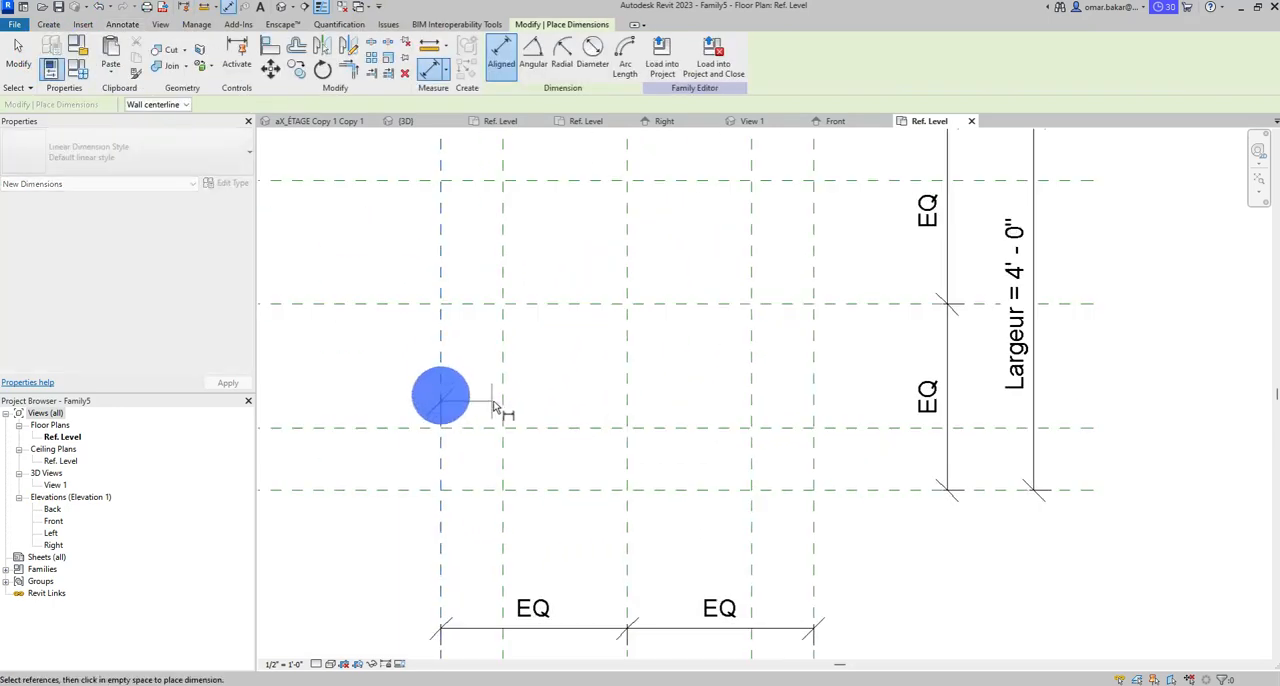
left_click(502, 402)
left_click(460, 393)
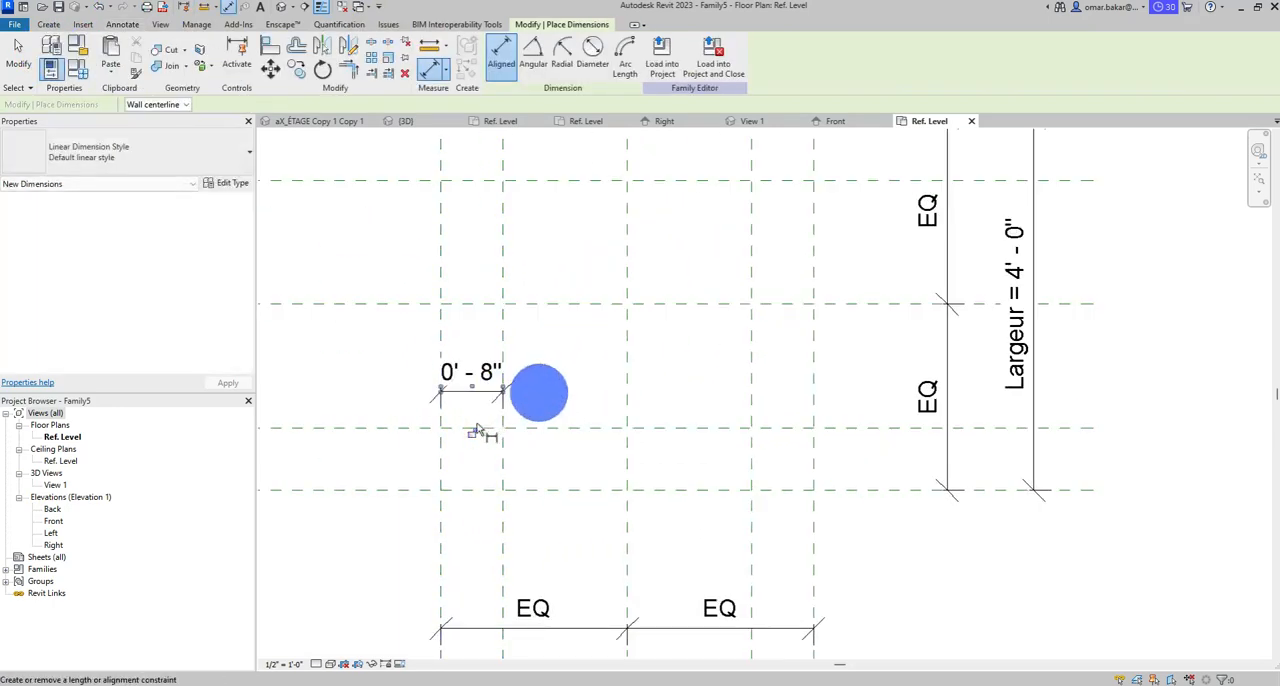
left_click(472, 434)
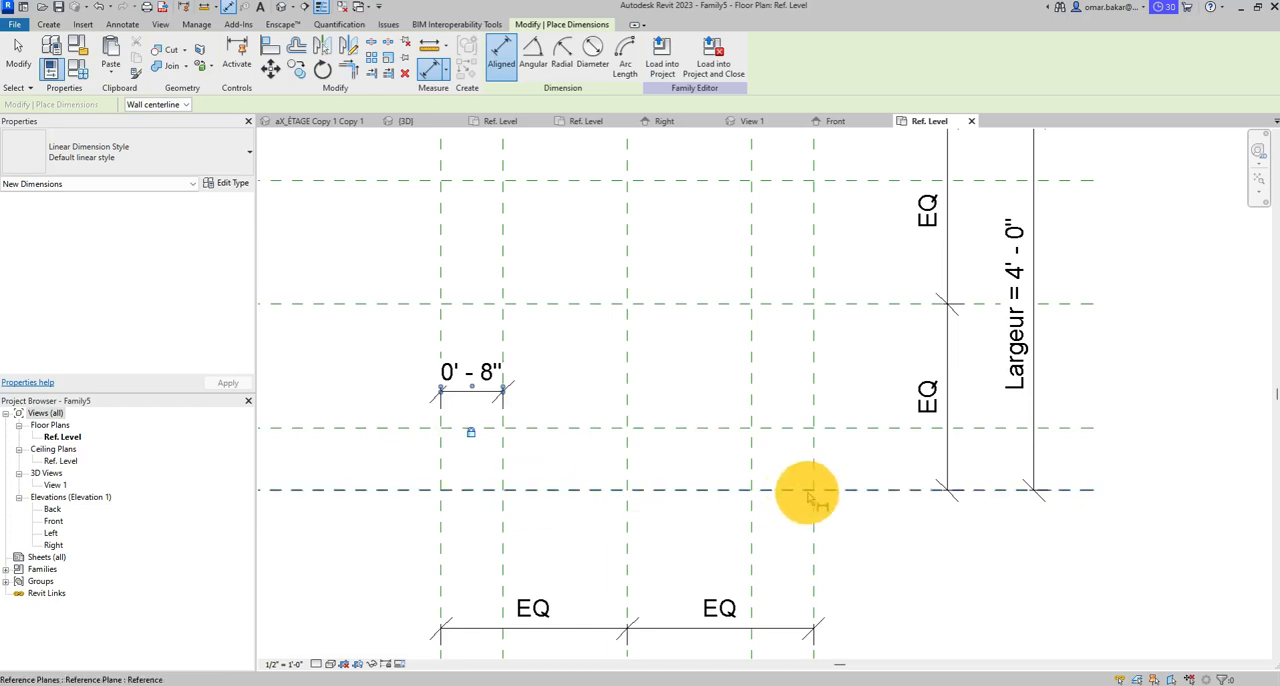
- Dimension the gap between the lowest horizontal plane and its inner offset plane beside the grid, and lock it
left_click(1072, 489)
left_click(1075, 429)
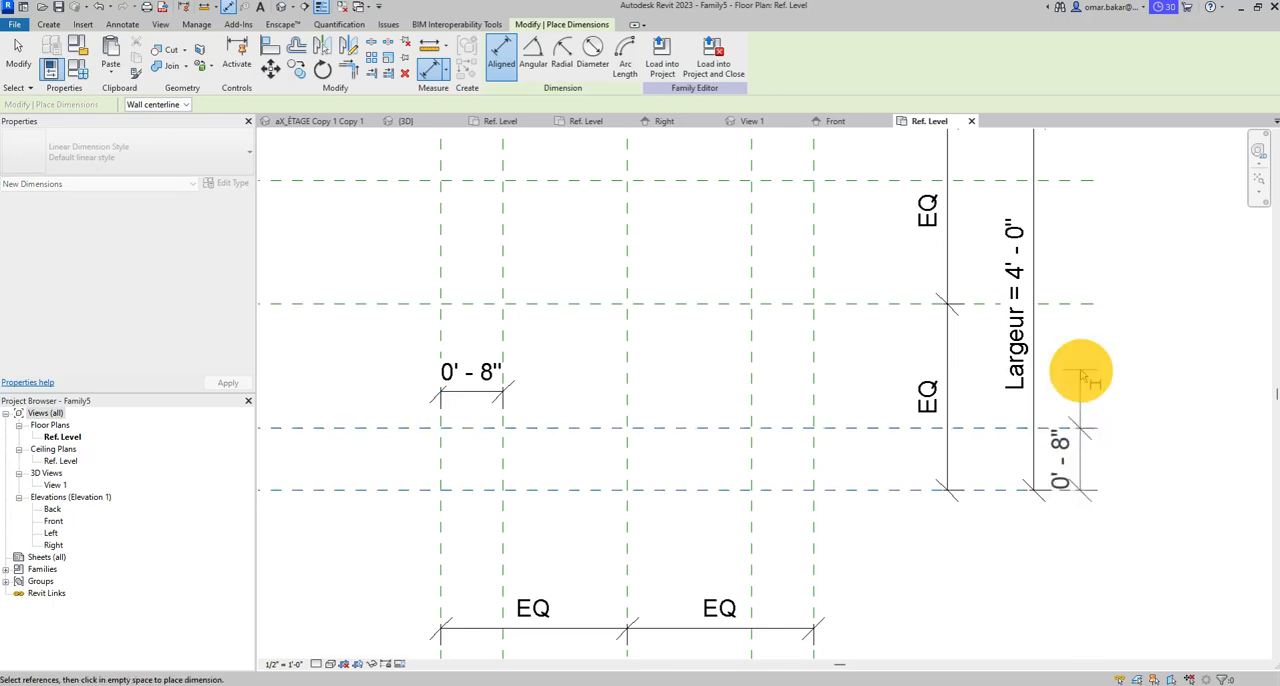
left_click(1080, 370)
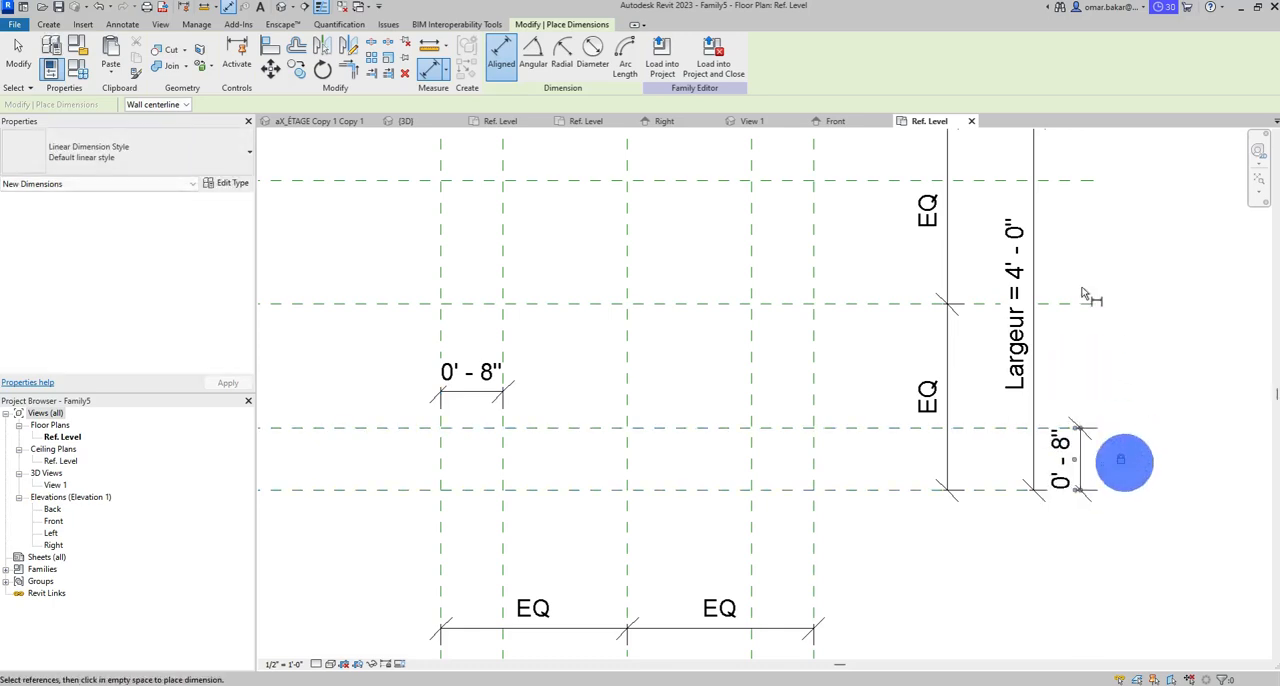
- Dimension the gap between the uppermost horizontal plane and its inner offset plane beside the grid
scroll(1082, 288, "down", 1)
middle_click_drag(1081, 198, 1048, 326)
left_click(1048, 333)
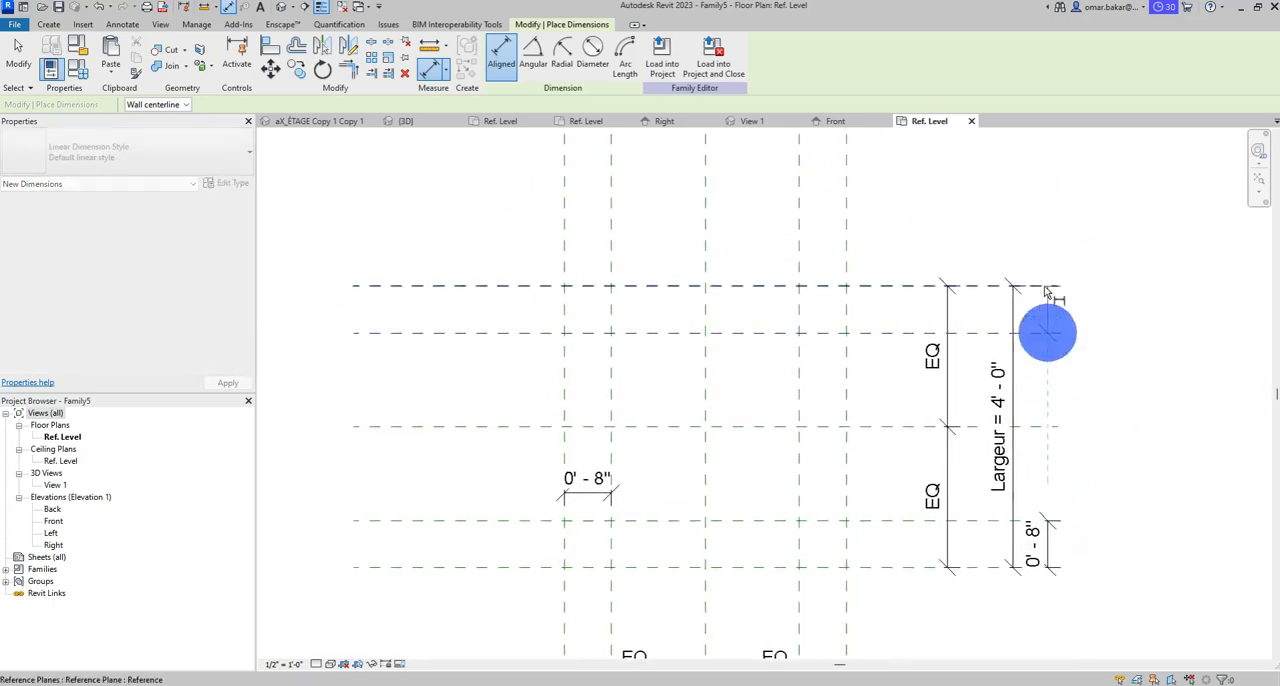
left_click(1046, 287)
left_click(1049, 237)
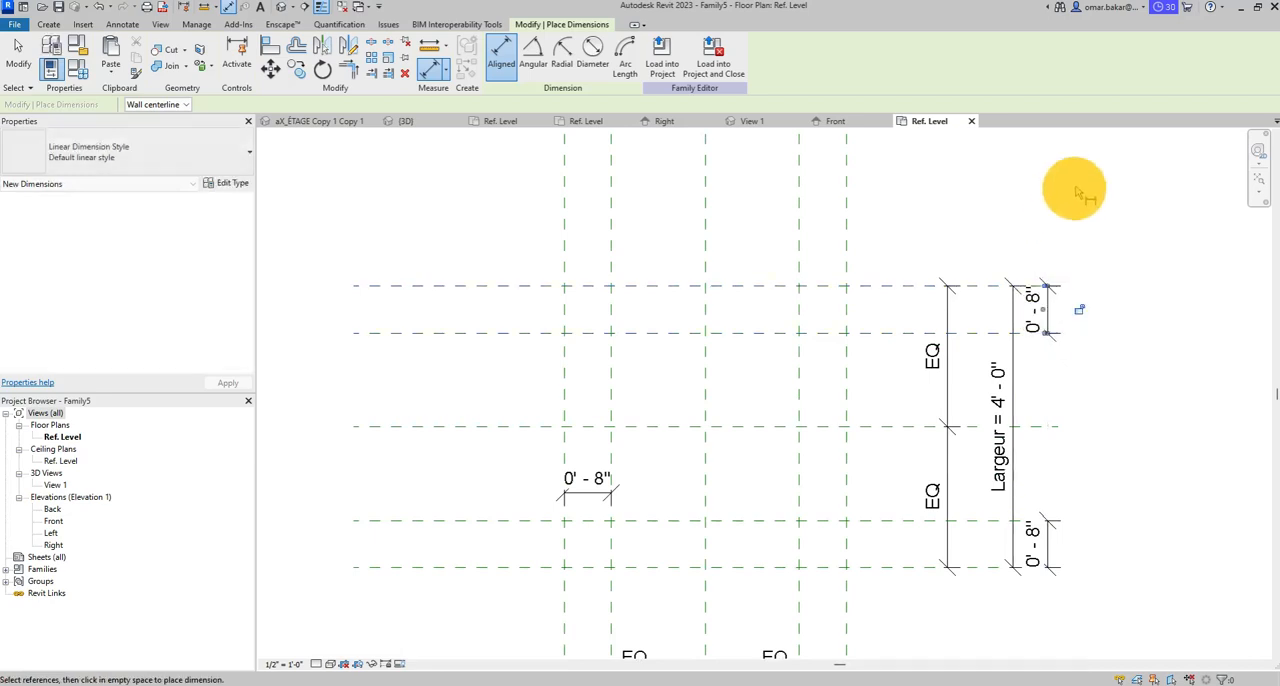
- Dimension the gap between the right outer vertical plane and its inner offset plane above the grid, and lock it
left_click(798, 232)
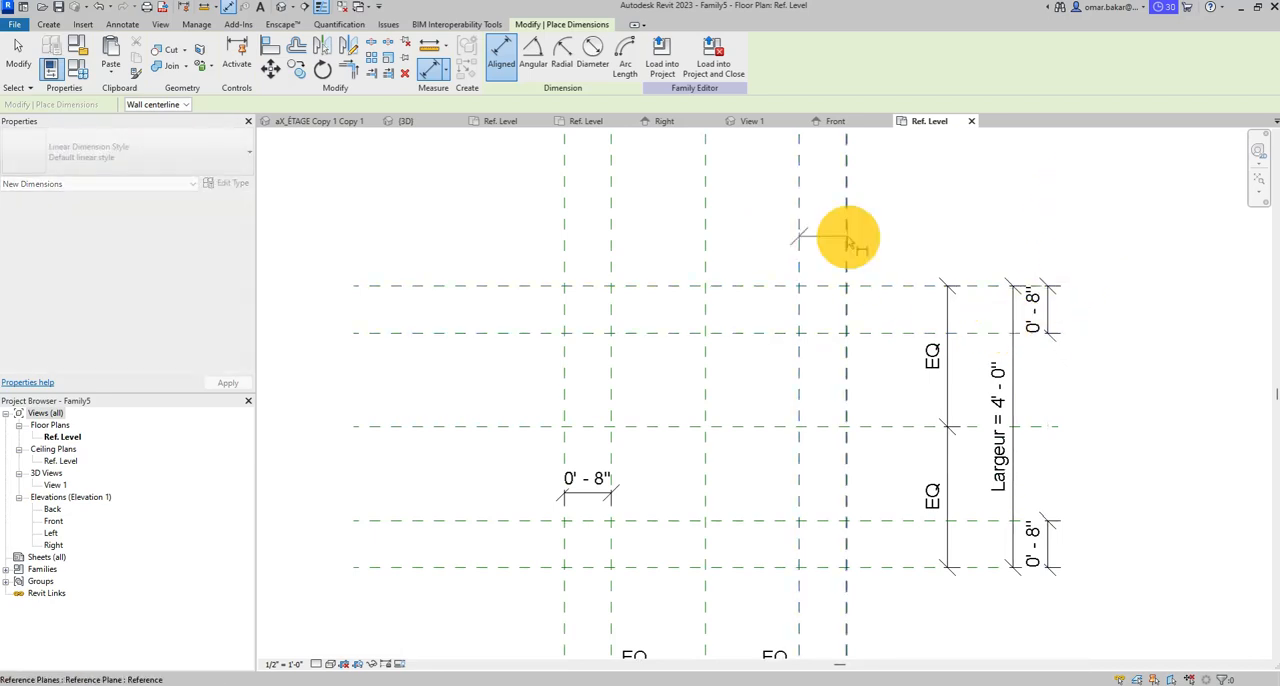
left_click(846, 234)
left_click(833, 246)
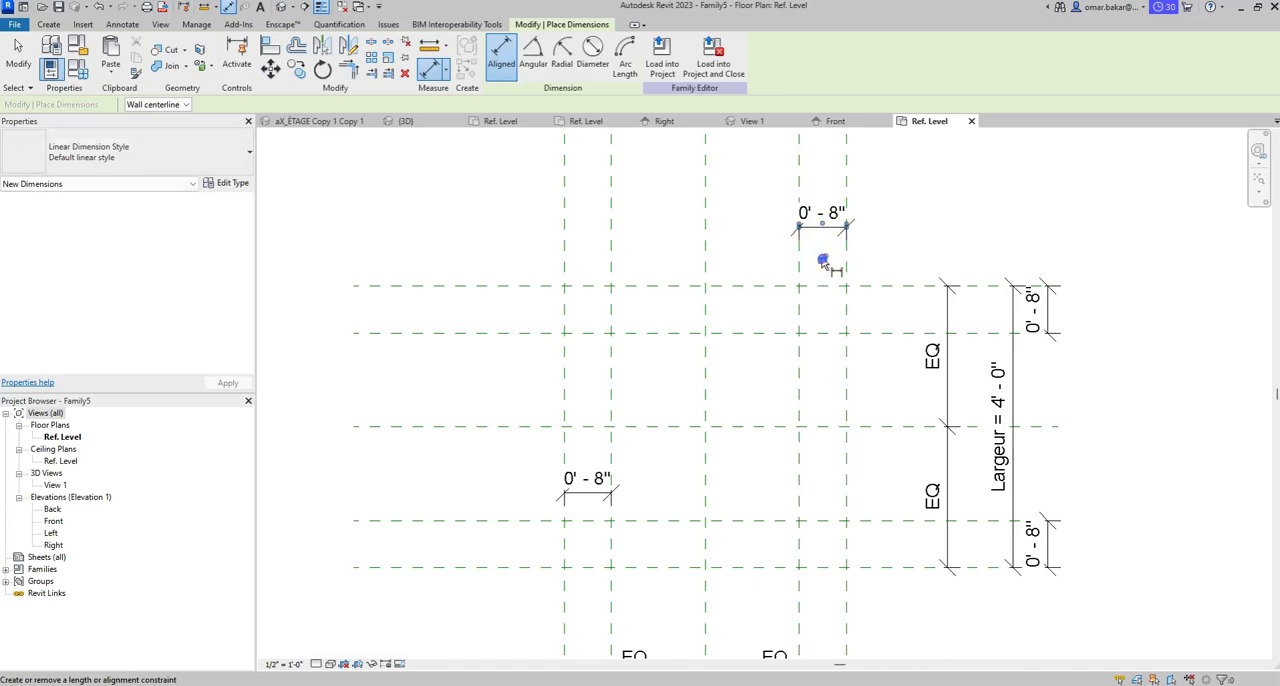
- Add an aligned dimension above the grid between the left outer vertical plane and its inner offset plane, and try to lock it
left_click(562, 222)
left_click(562, 218)
left_click(609, 223)
left_click(647, 218)
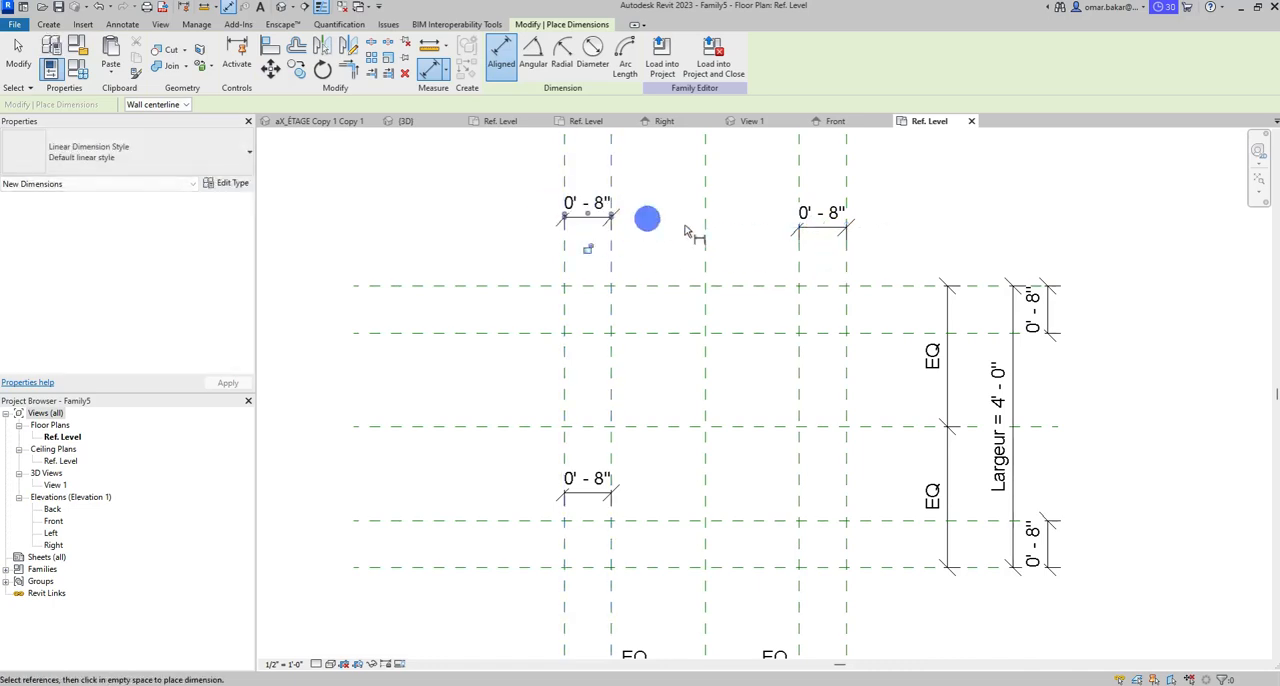
left_click(588, 248)
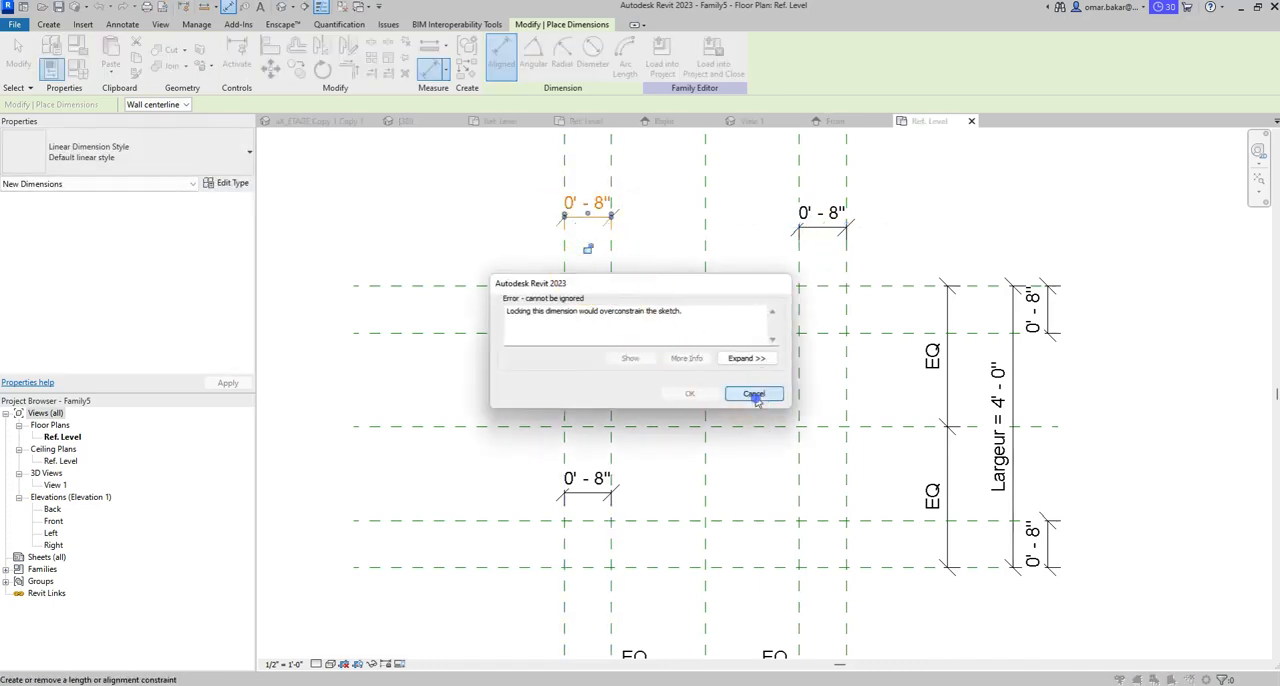
left_click(755, 396)
- Delete the duplicate dimension of the left vertical pair inside the grid and lock the one above the grid
left_click(18, 57)
left_click(588, 492)
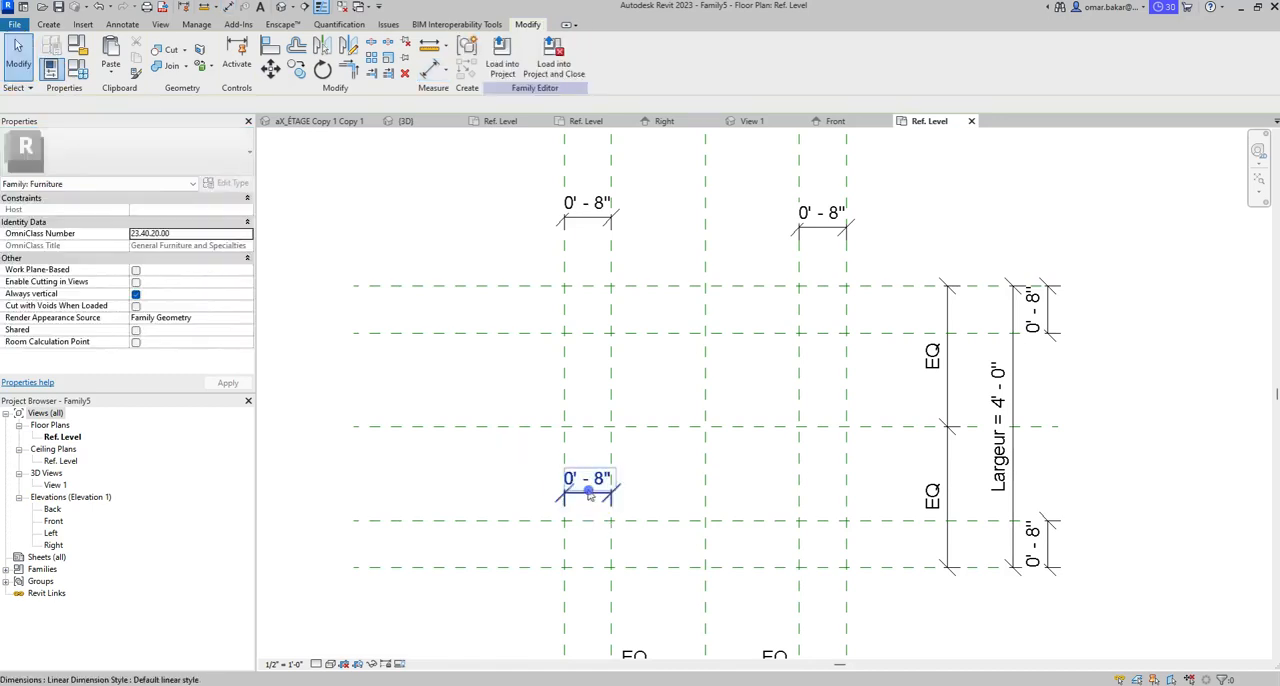
left_click(589, 493)
key("Delete")
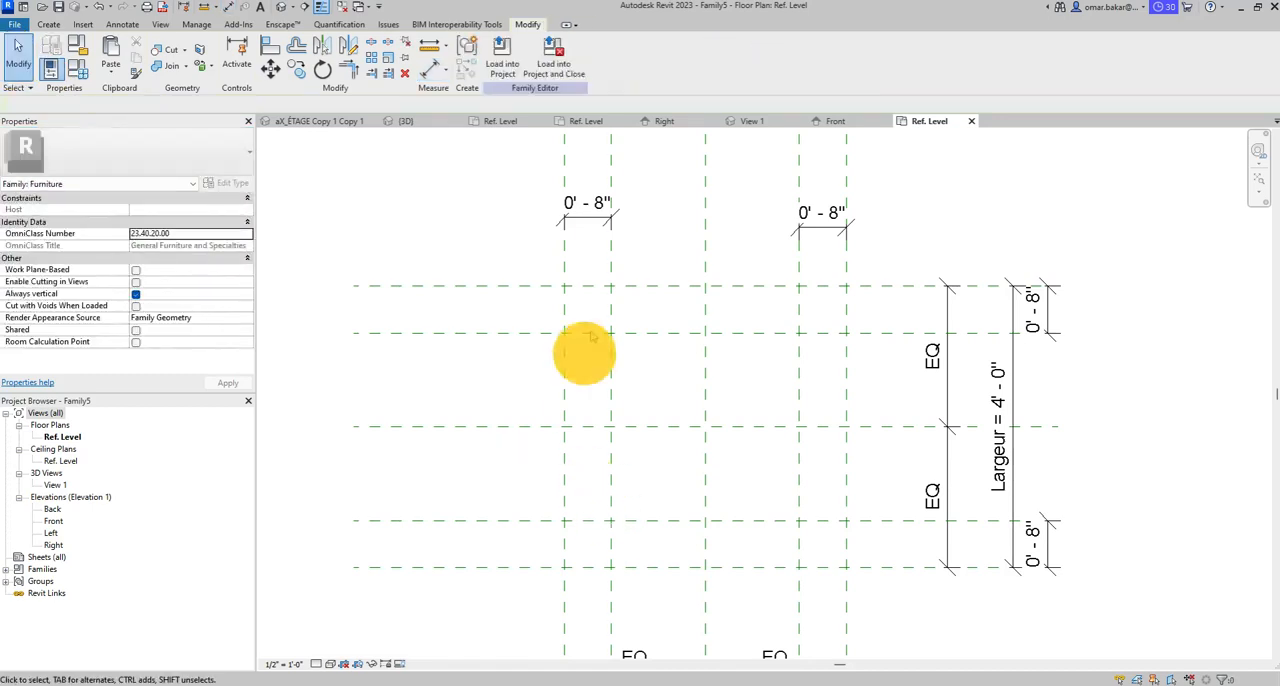
left_click(594, 225)
left_click(588, 250)
- Start a solid extrusion sketch on the Ref. Level plan
scroll(850, 290, "down", 3)
middle_click_drag(852, 290, 743, 349)
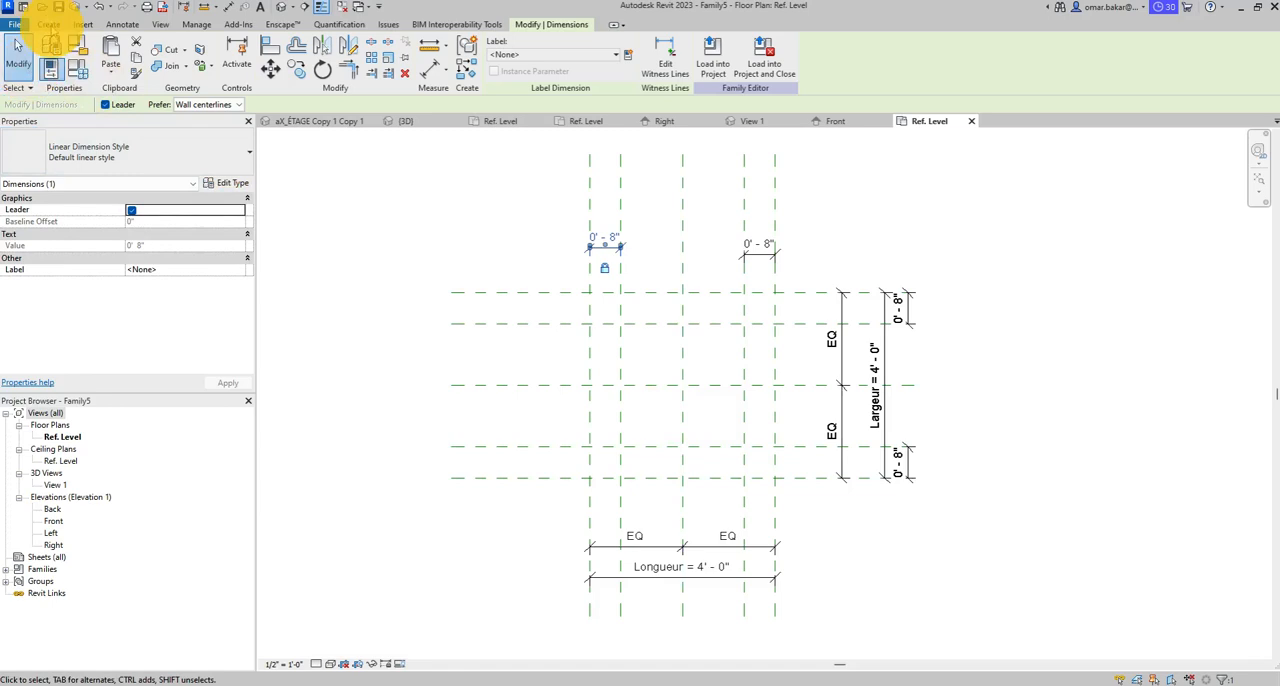
left_click(48, 24)
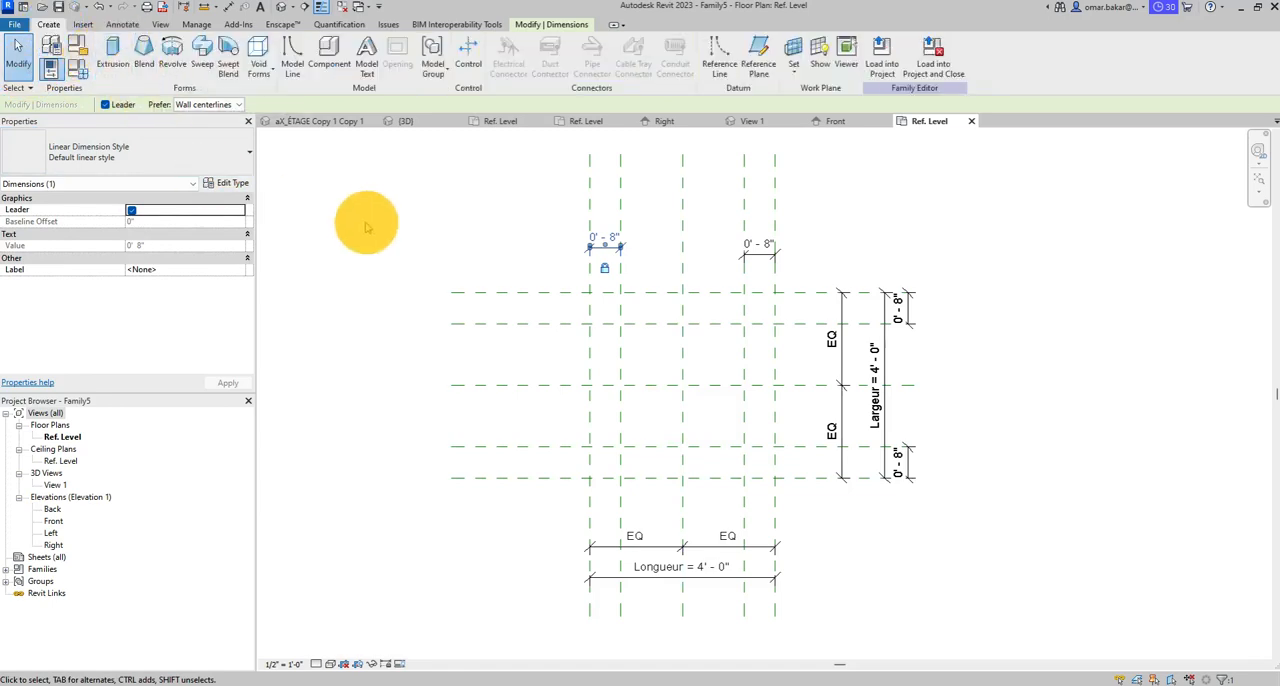
left_click(113, 52)
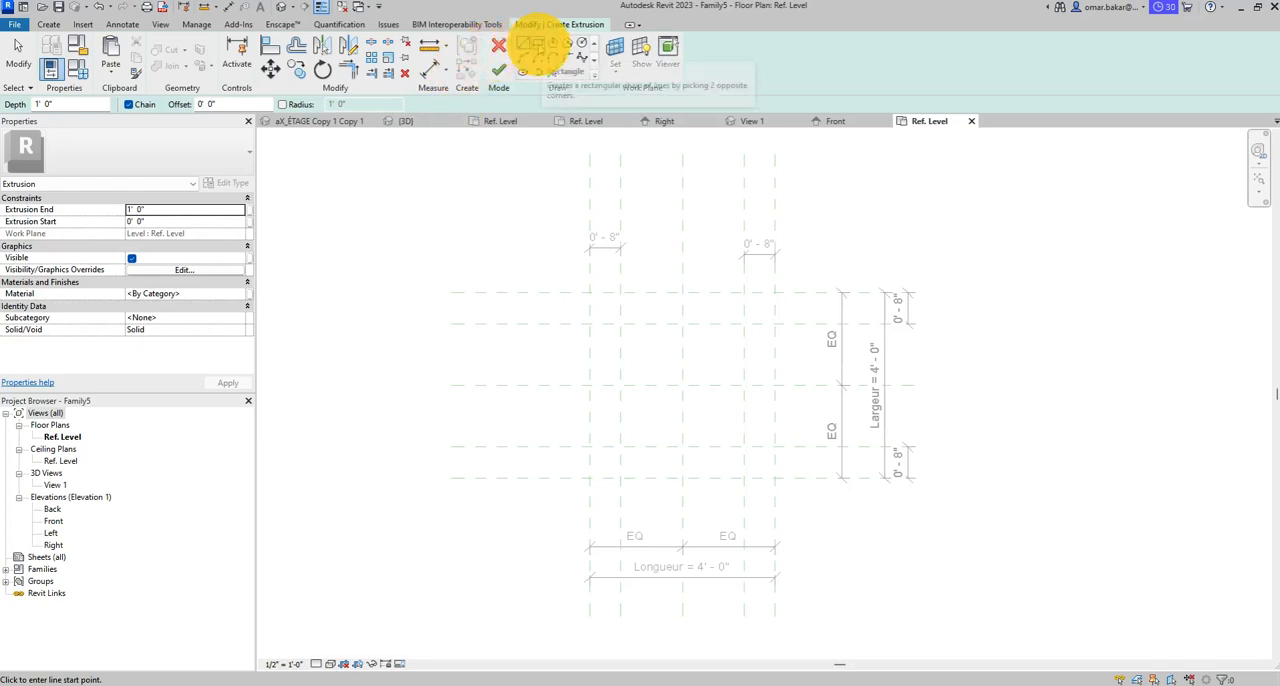
- Sketch a rectangle between opposite corner intersections of the outer reference planes, and undo it
left_click(537, 47)
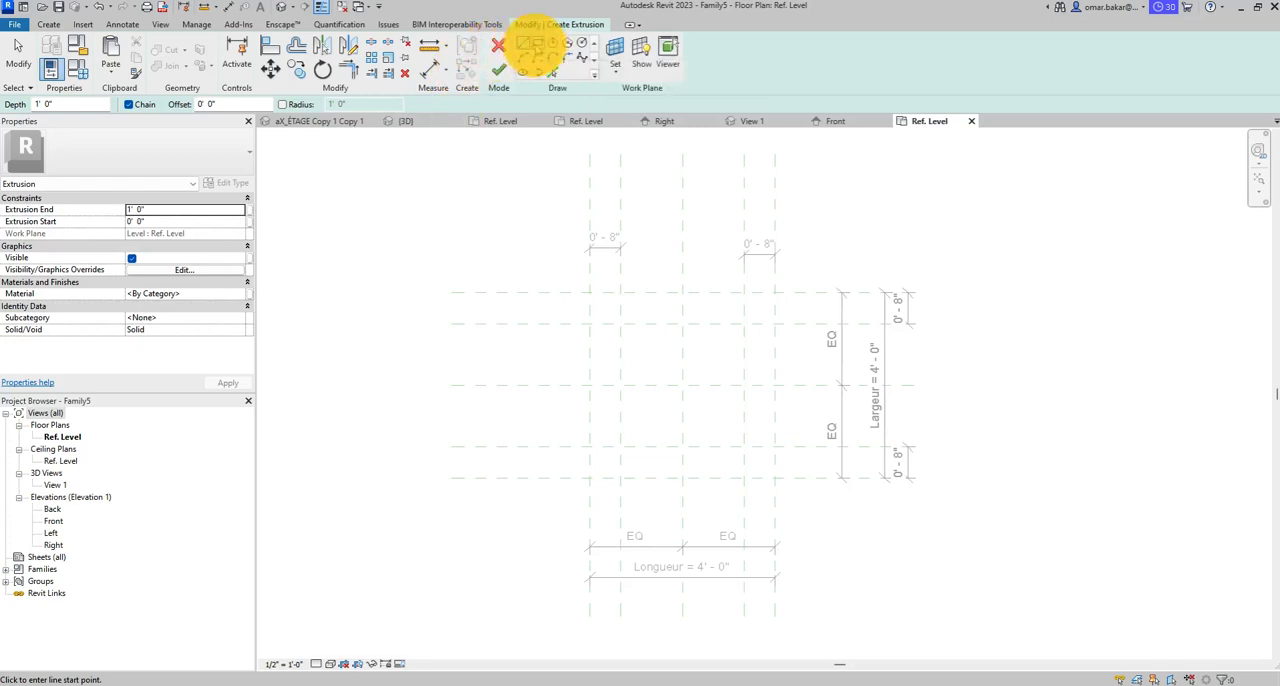
left_click(537, 45)
left_click(588, 291)
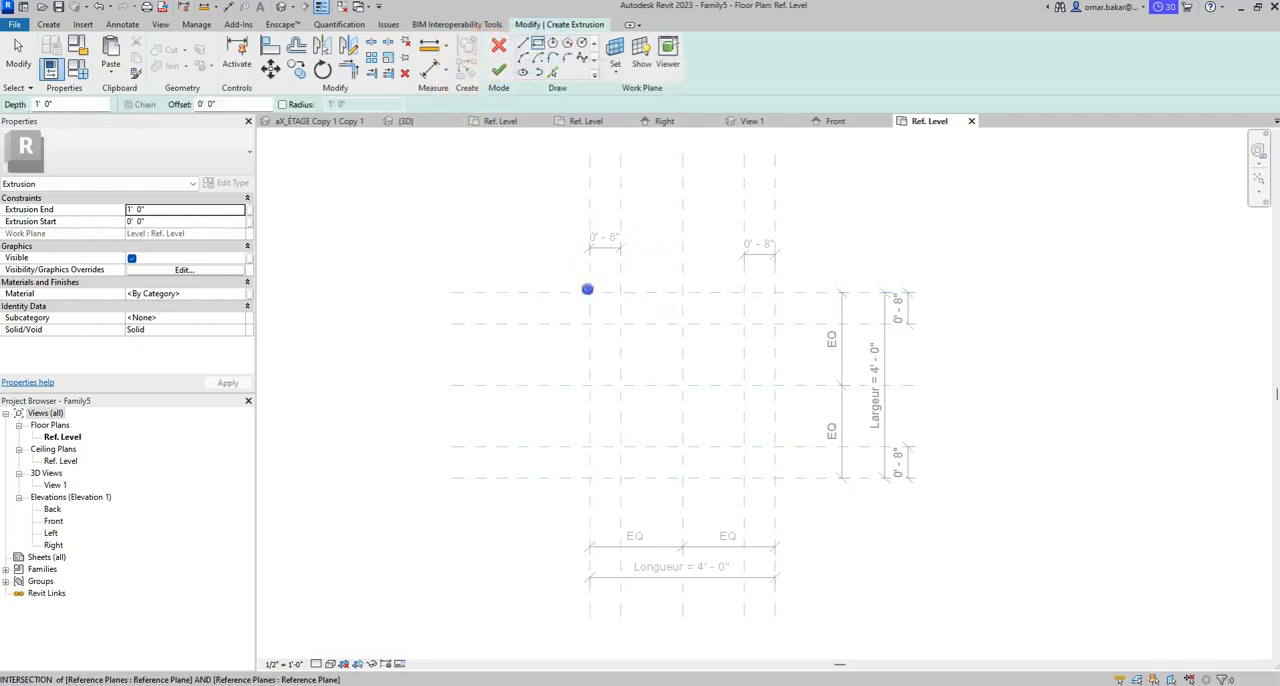
left_click(775, 478)
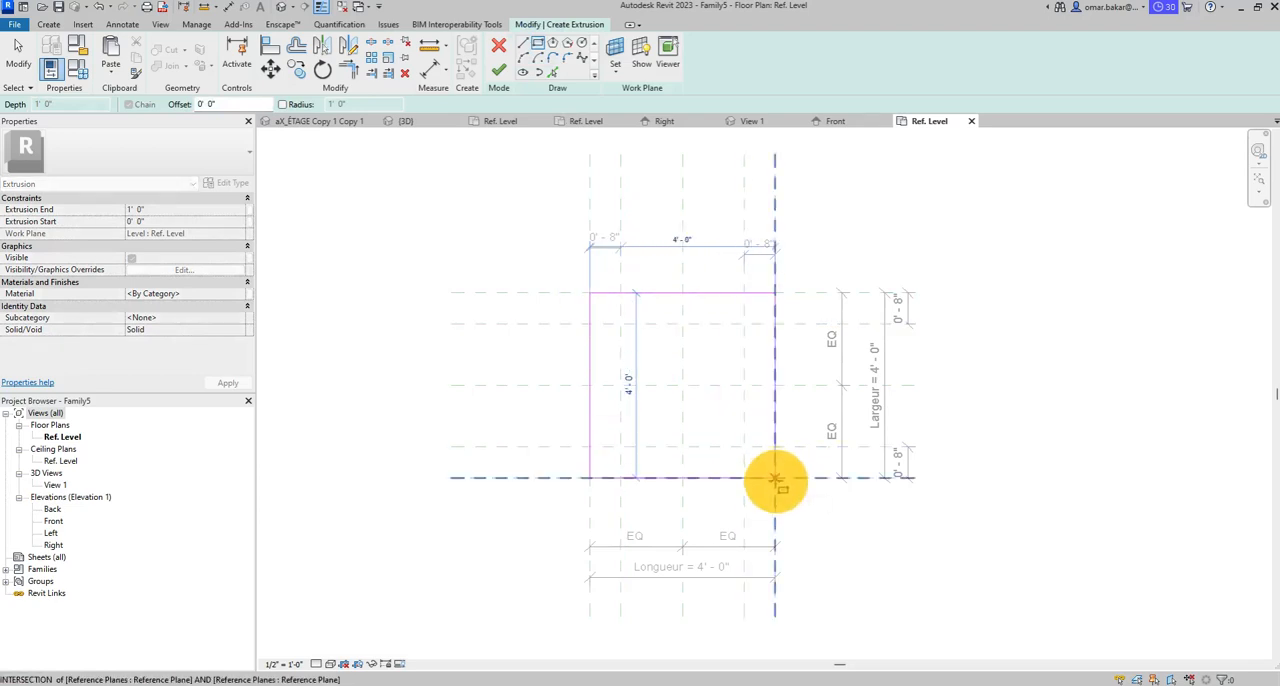
left_click(775, 478)
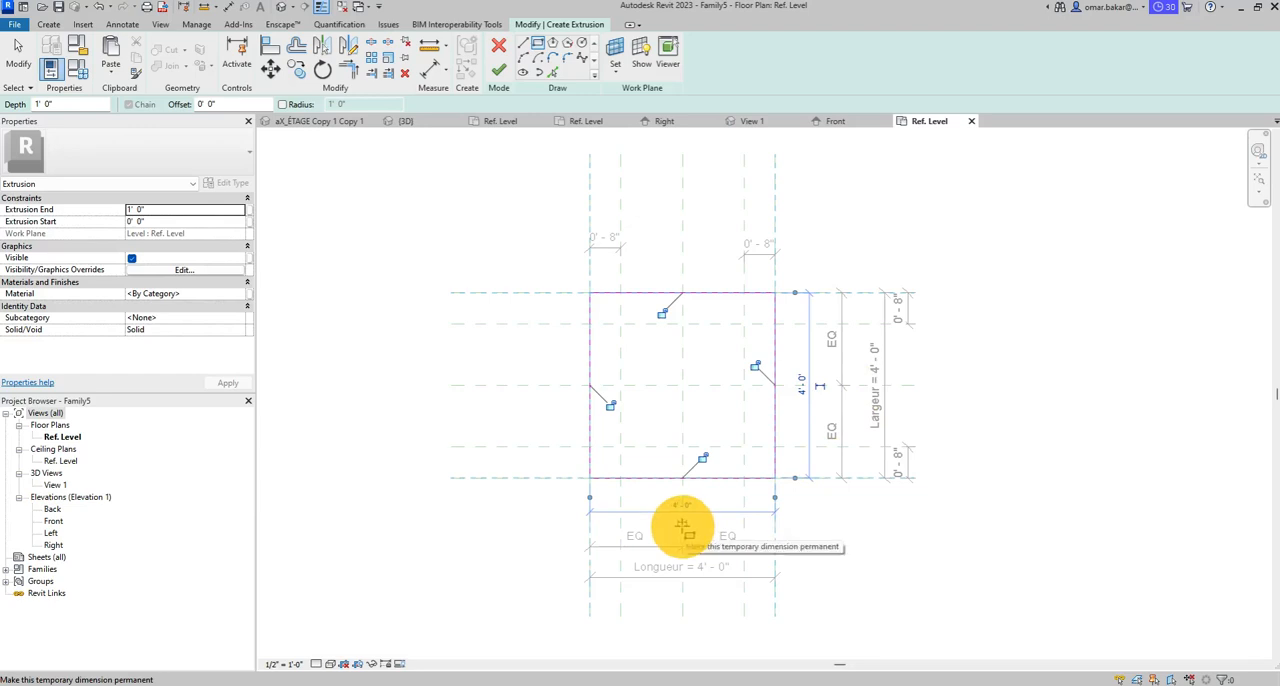
key("ctrl+z")
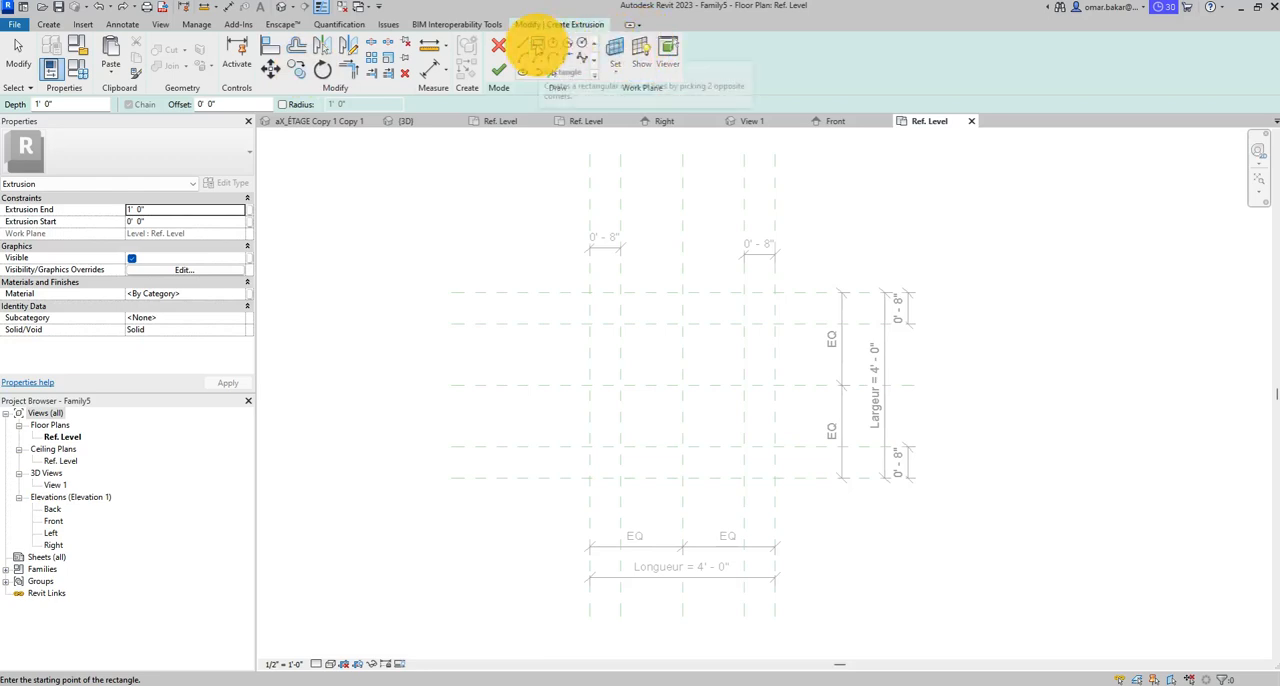
- Sketch a rectangle for the extrusion between opposite corner intersections of the outermost reference planes, then leave the drawing tool
left_click(524, 44)
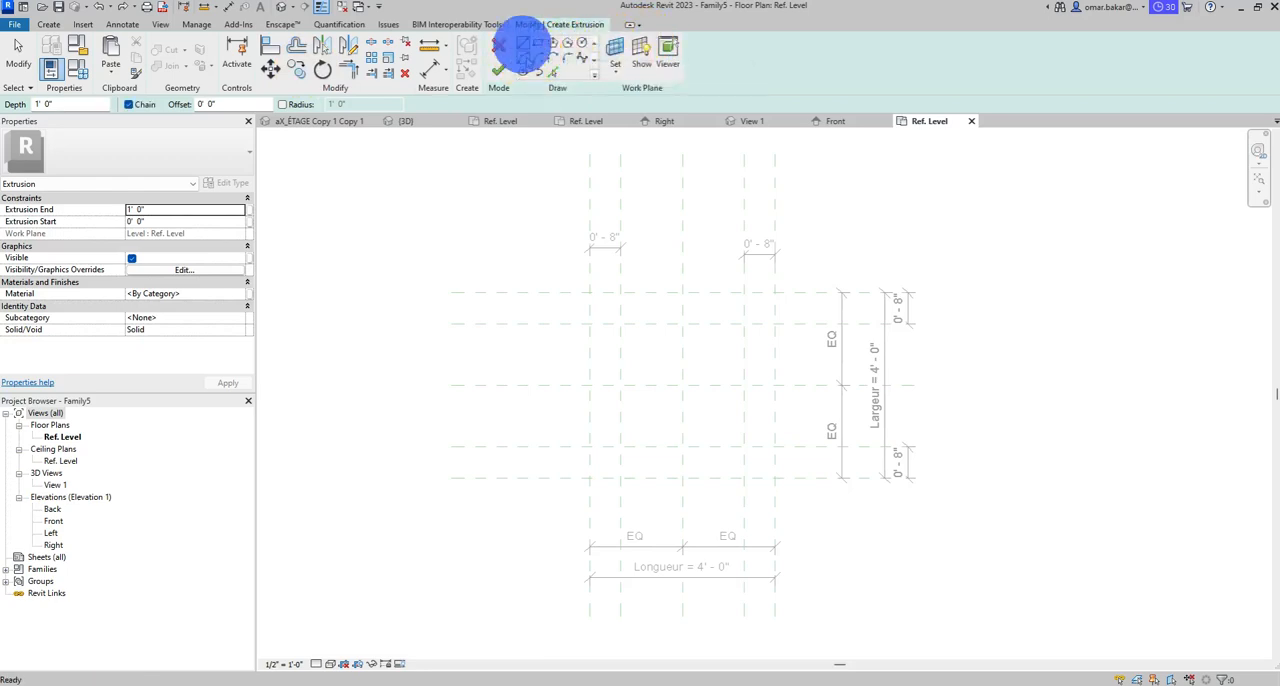
left_click(537, 45)
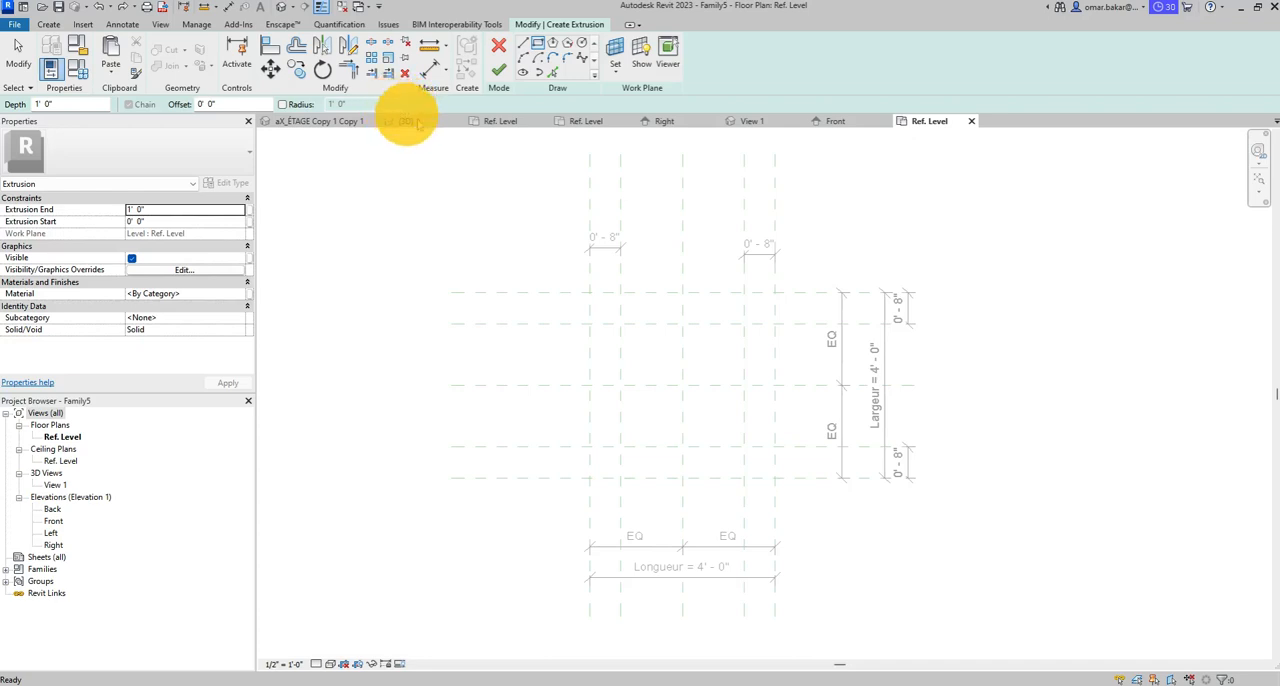
left_click(591, 292)
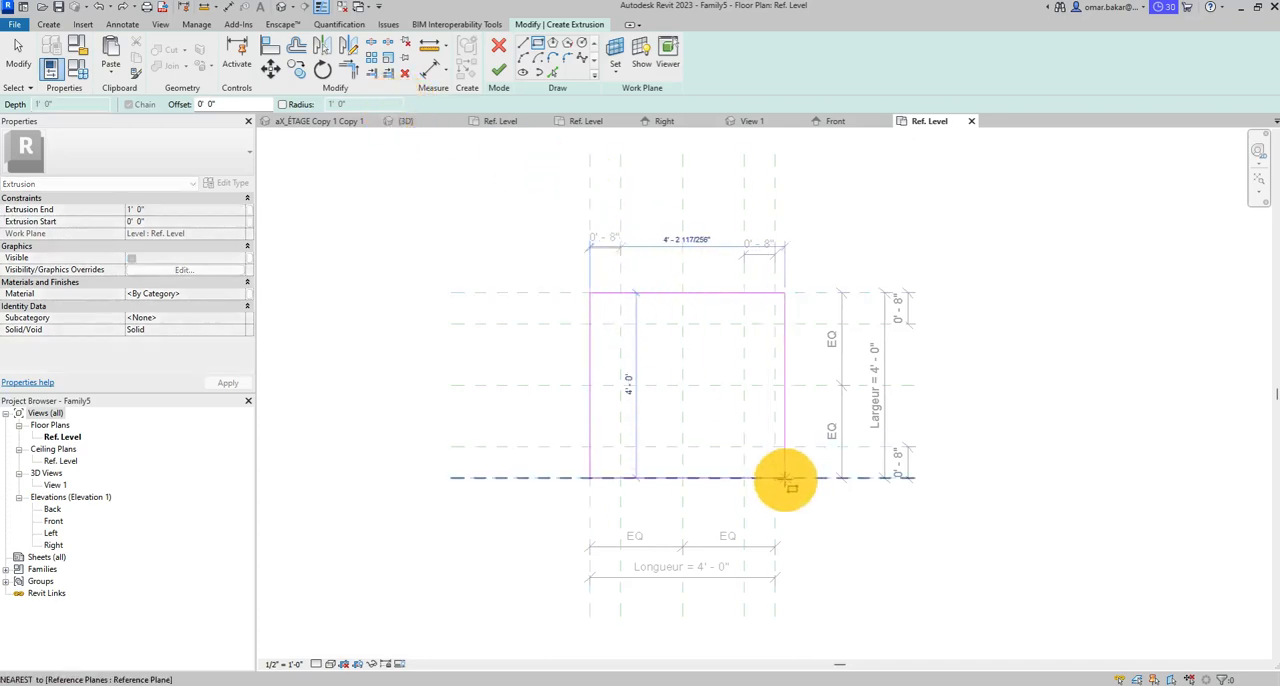
left_click(775, 478)
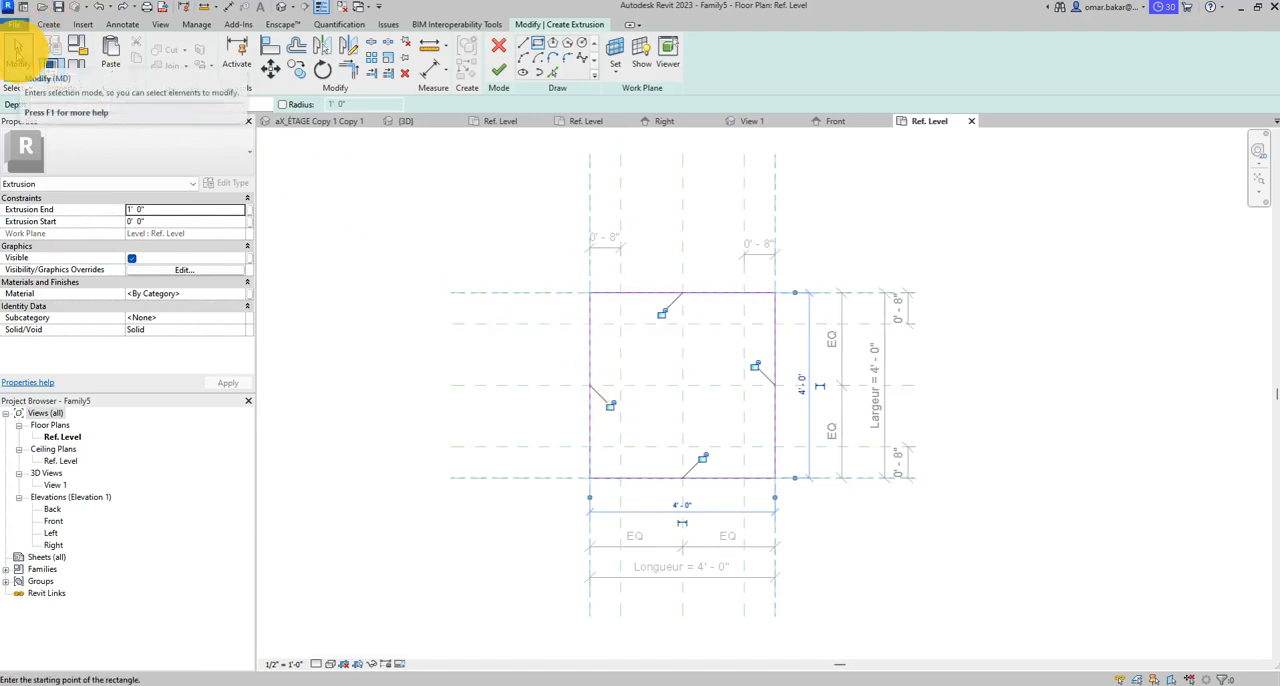
left_click(18, 50)
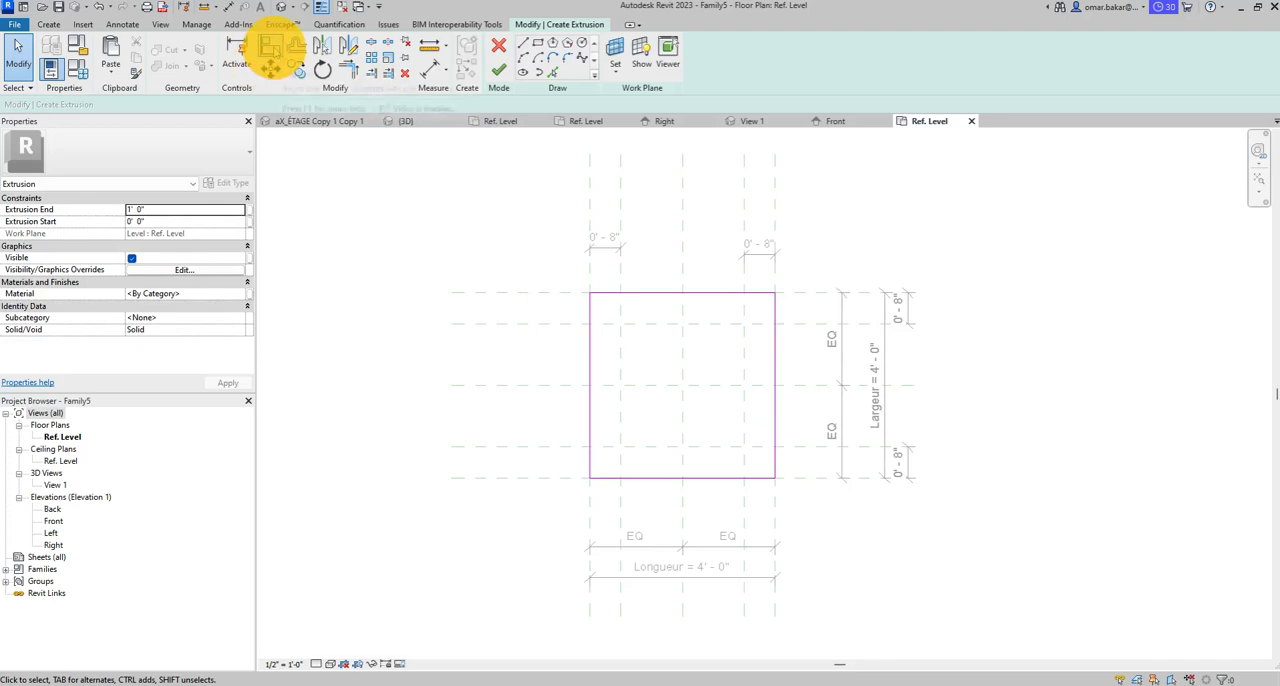
- Align the rectangle's upper edge to the upper outer reference plane and lock the alignment
left_click(270, 47)
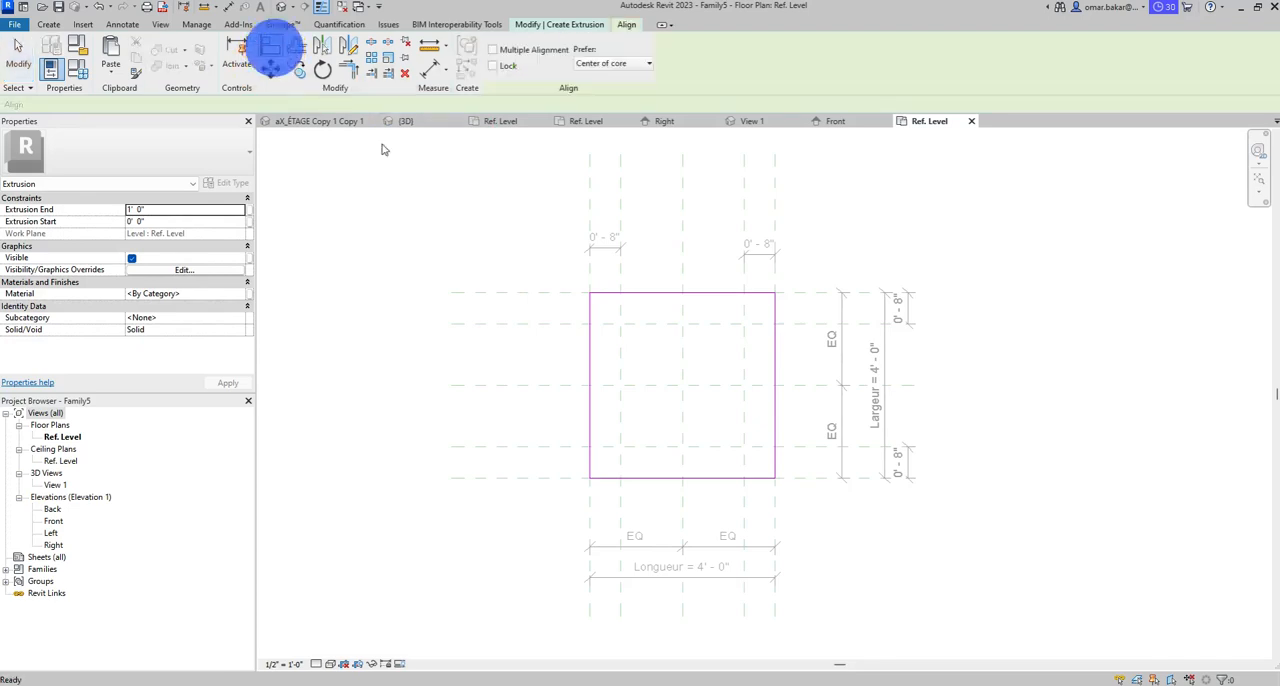
left_click(533, 293)
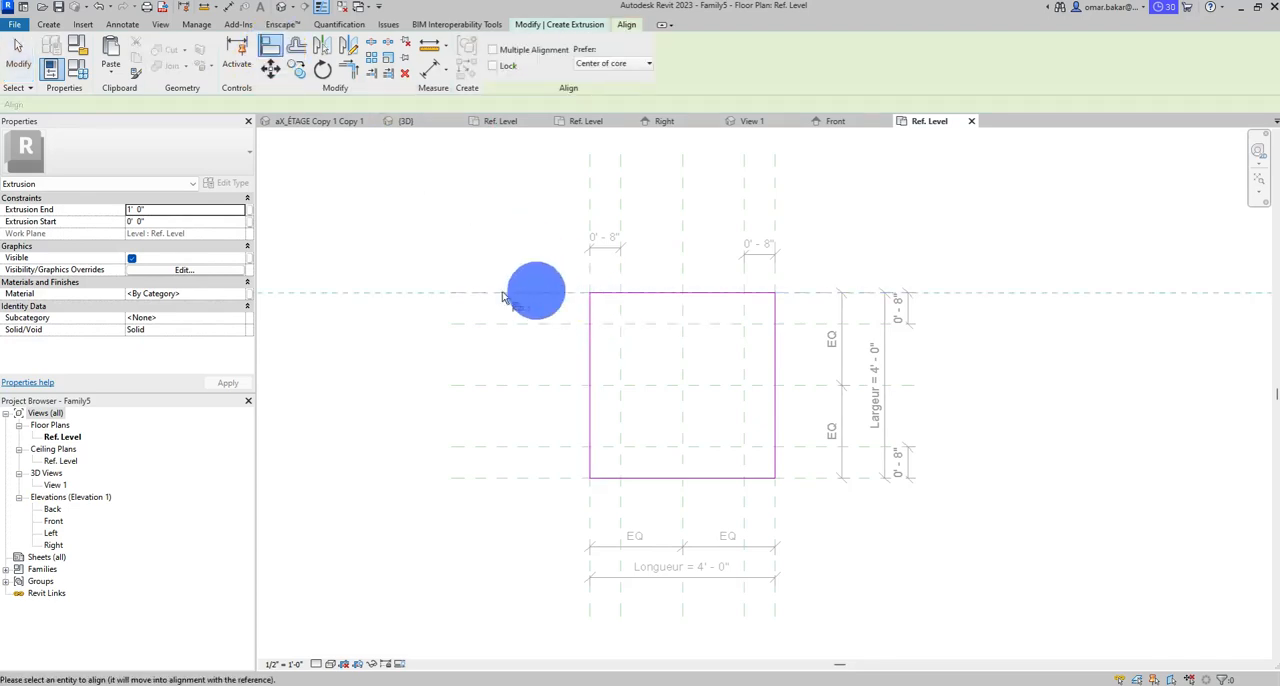
left_click(603, 295)
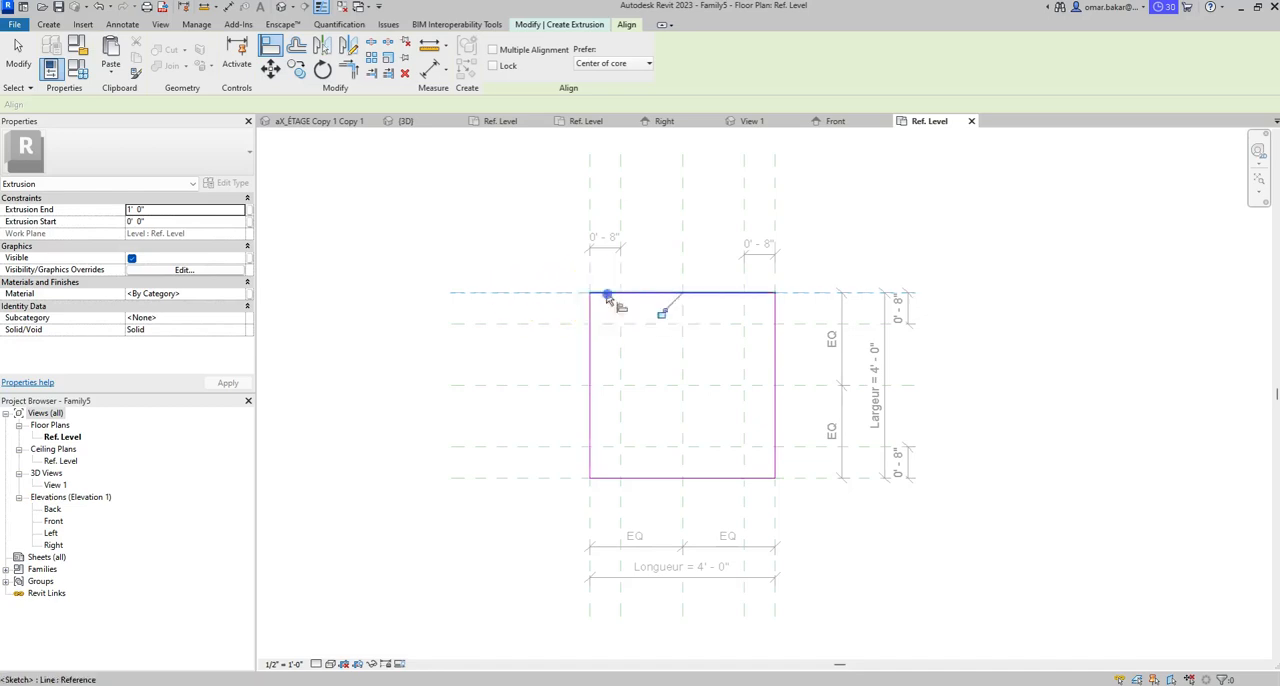
left_click(662, 316)
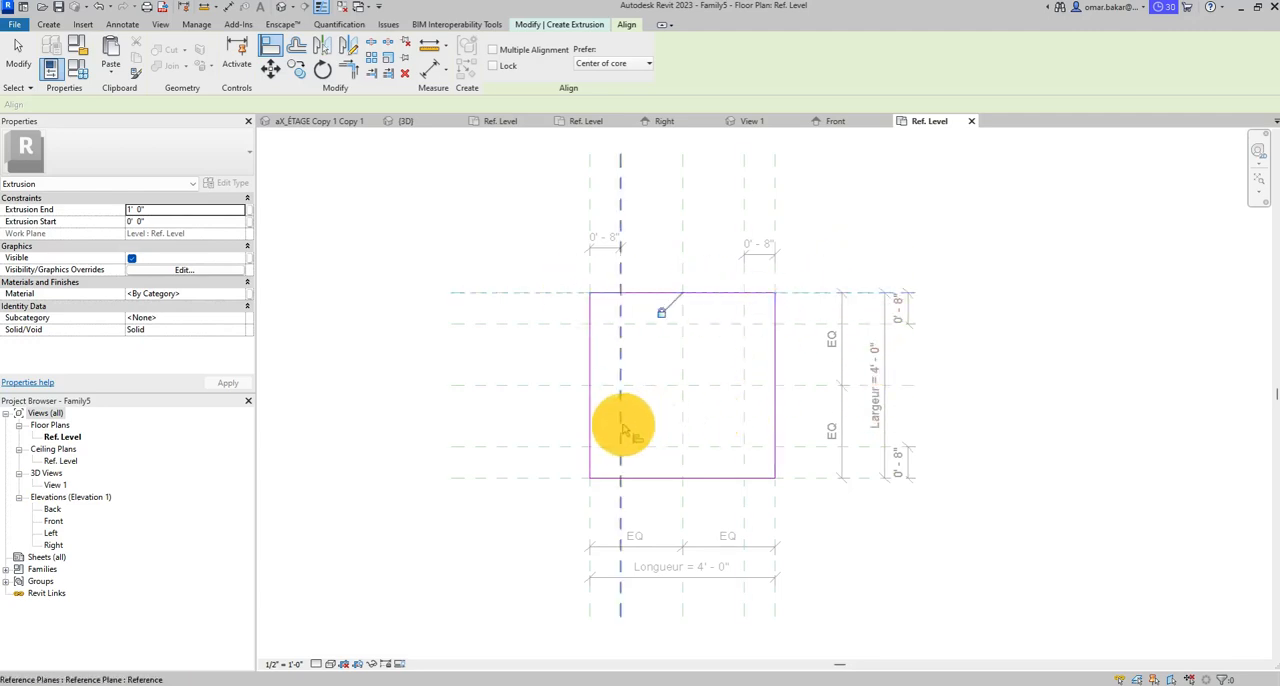
- Align and lock the rectangle's left, lower and right edges to their matching outer reference planes
left_click(590, 205)
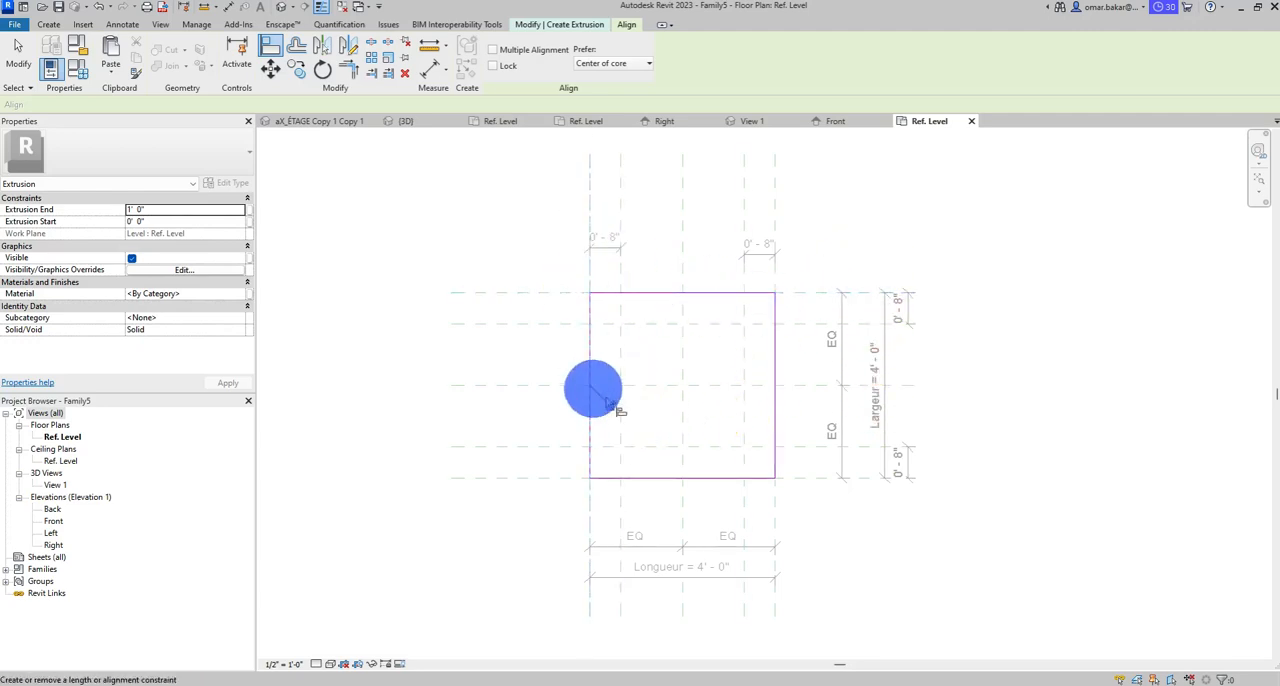
left_click(809, 480)
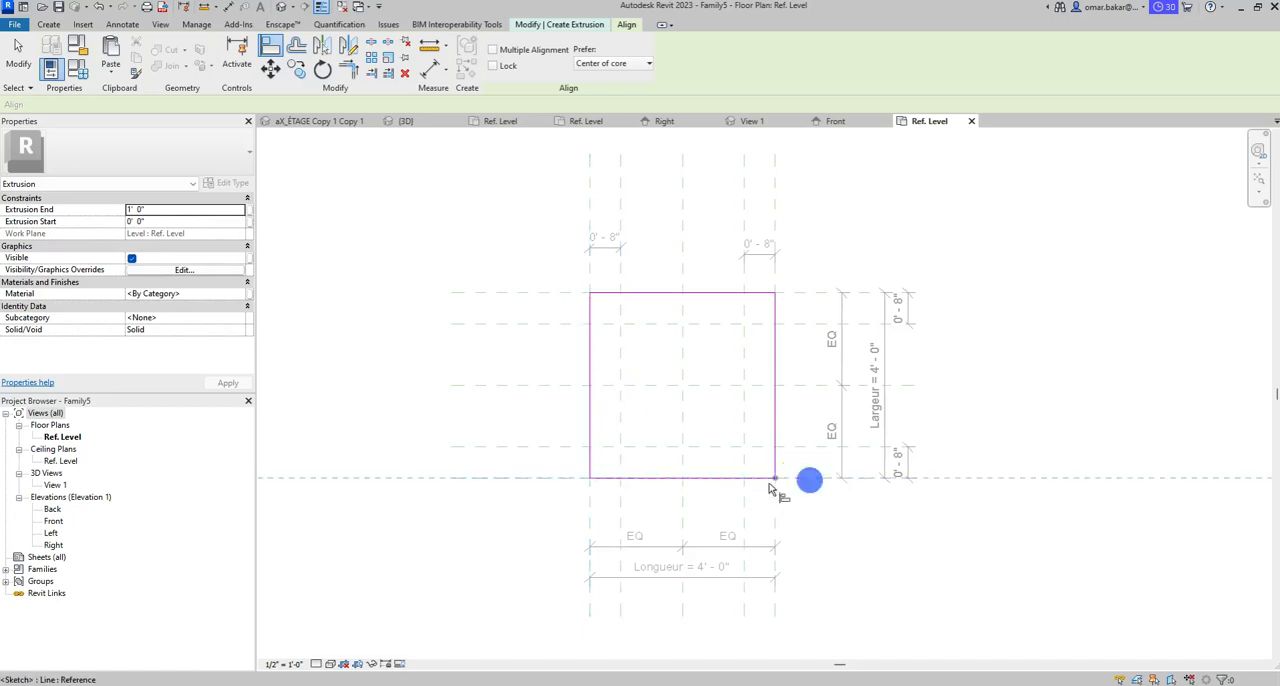
left_click(760, 478)
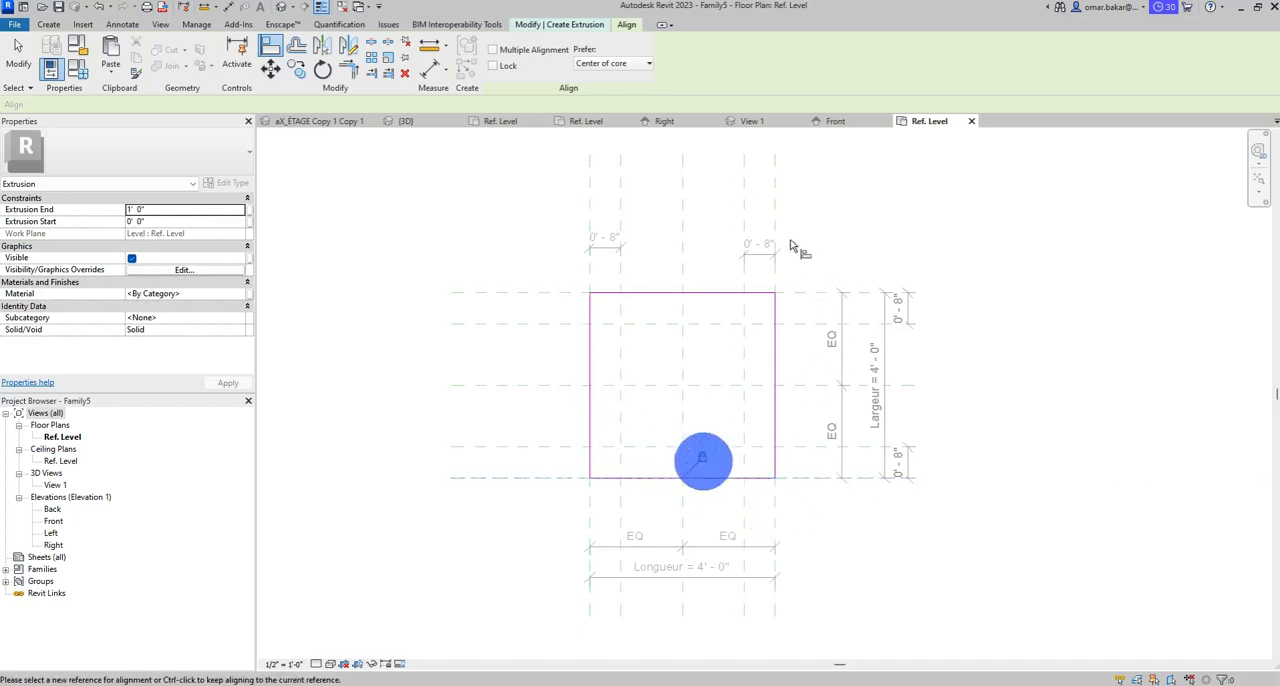
left_click(770, 192)
left_click(776, 390)
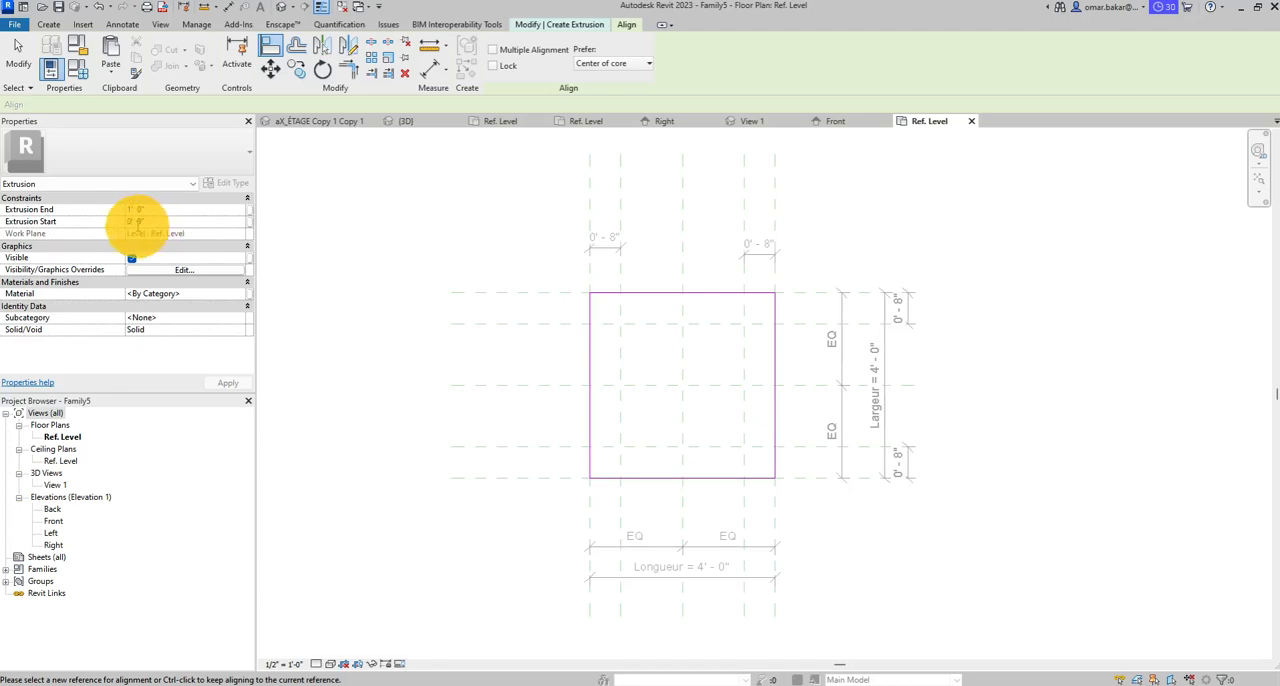
- Set the extrusion start to 2' 6" and the extrusion end to 2' 8"
left_click(68, 221)
type("3")
left_click(141, 211)
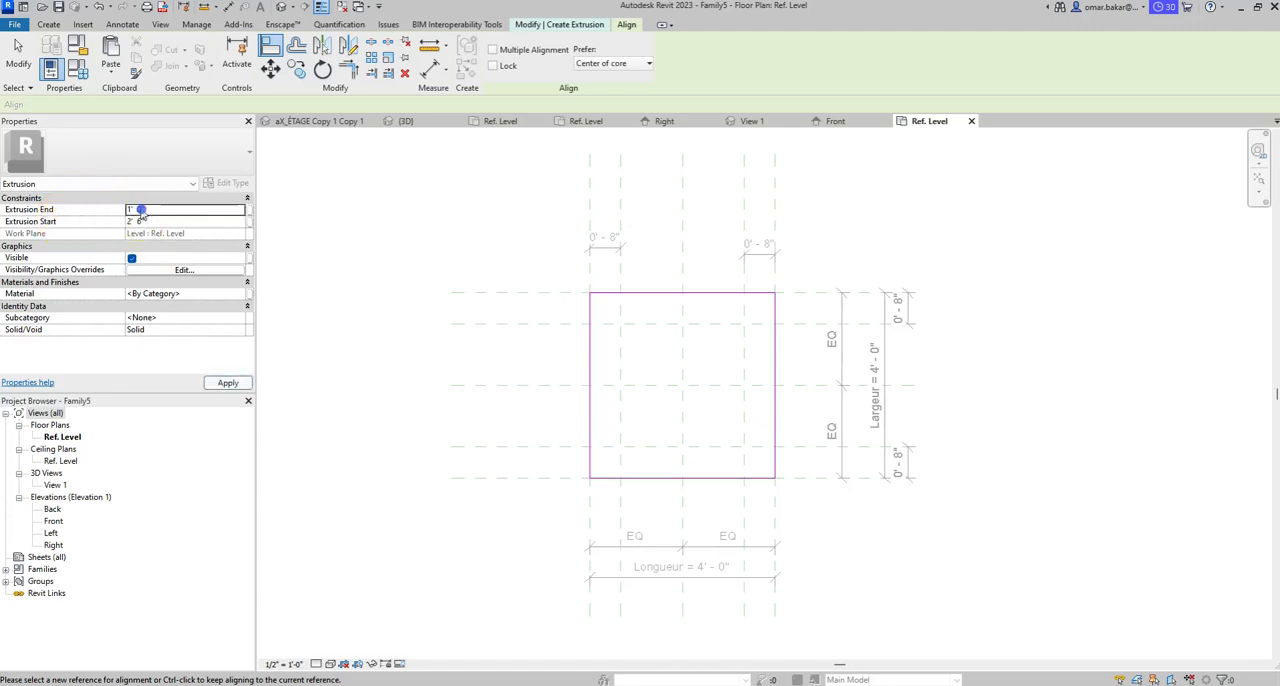
left_click(64, 207)
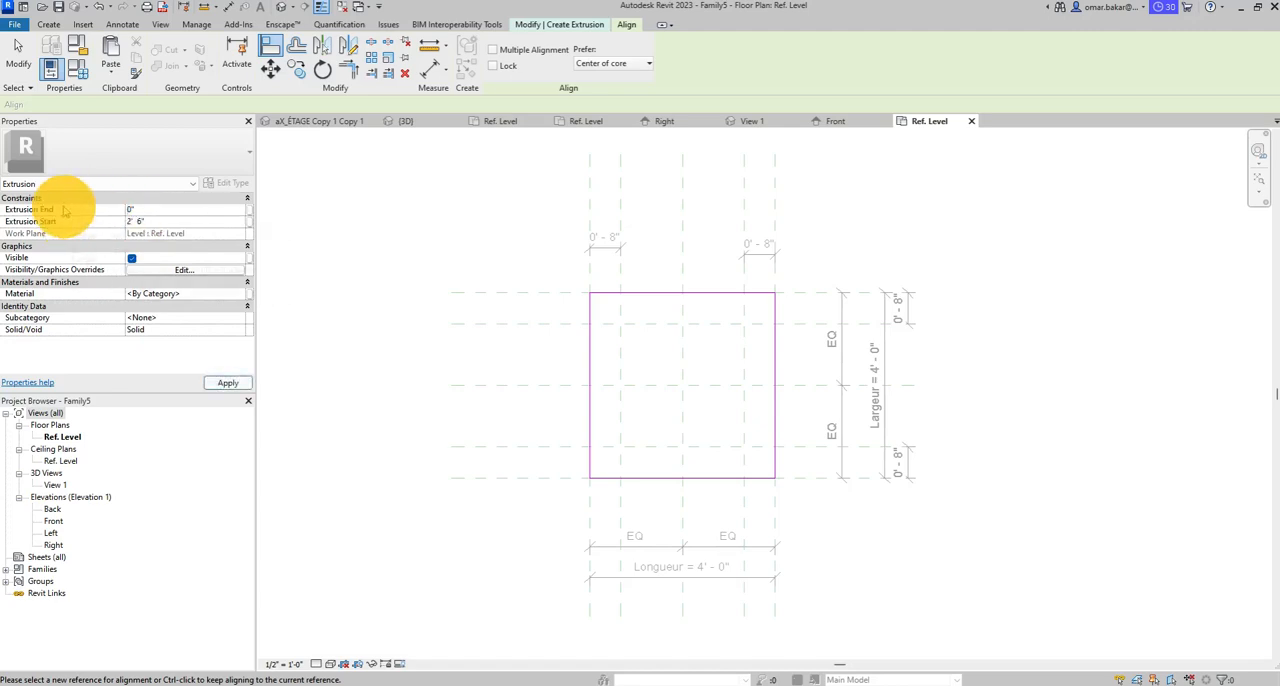
type("32")
left_click(158, 229)
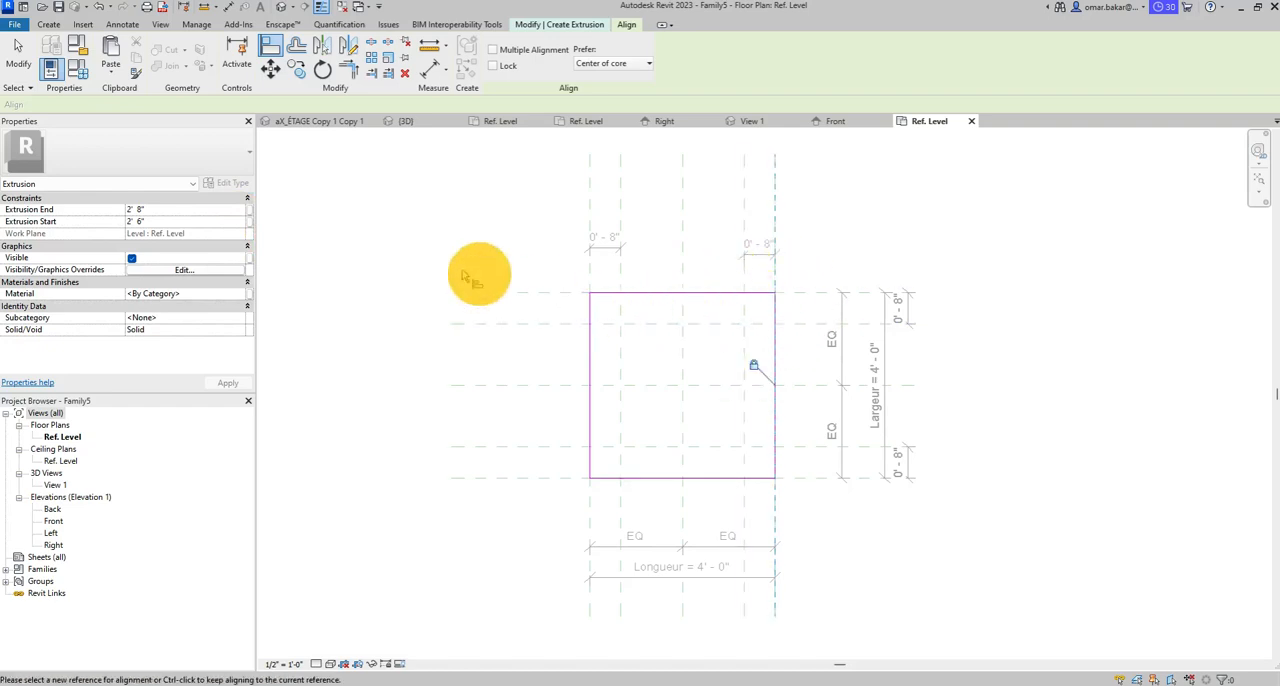
- Search the materials for wood, add Birch to the document and assign it to the extrusion
left_click(198, 296)
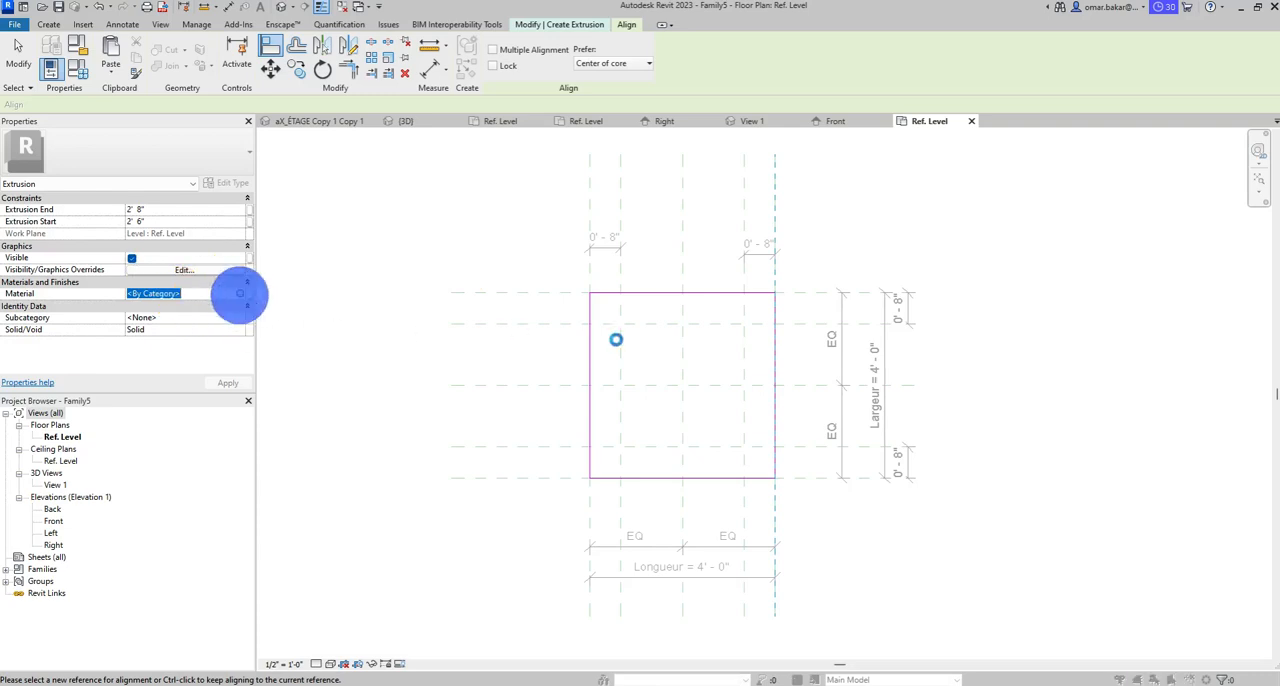
left_click(240, 294)
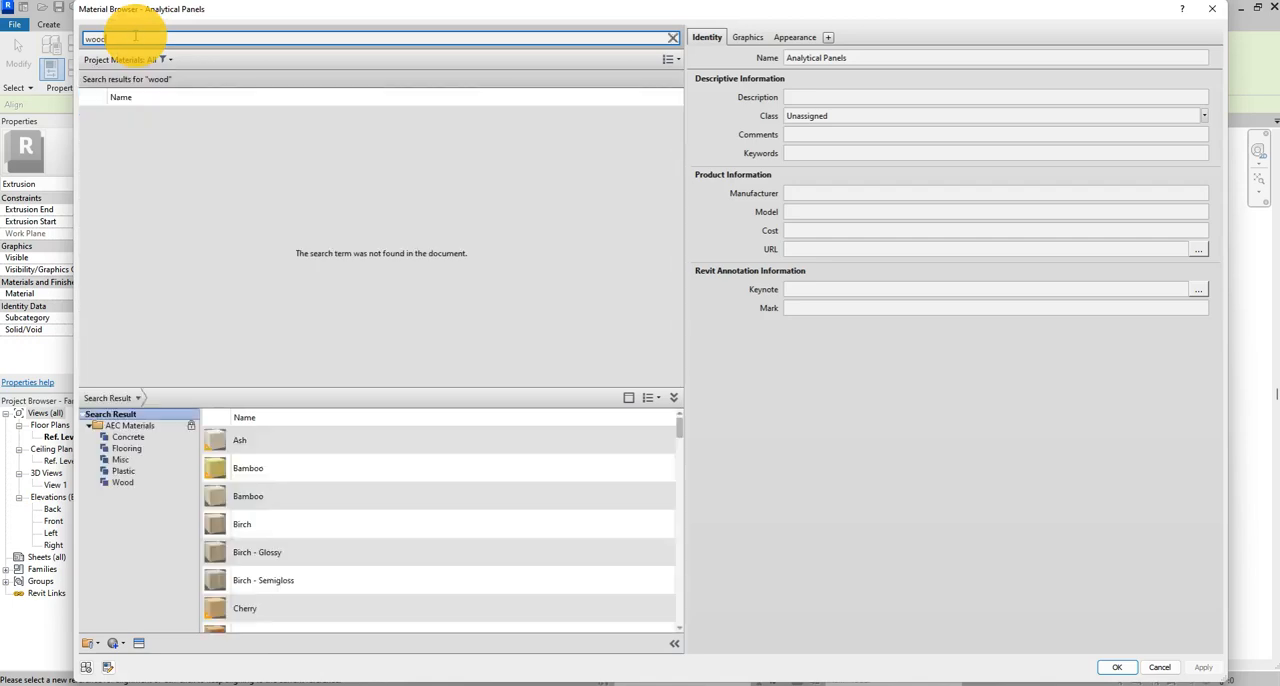
left_click(253, 524)
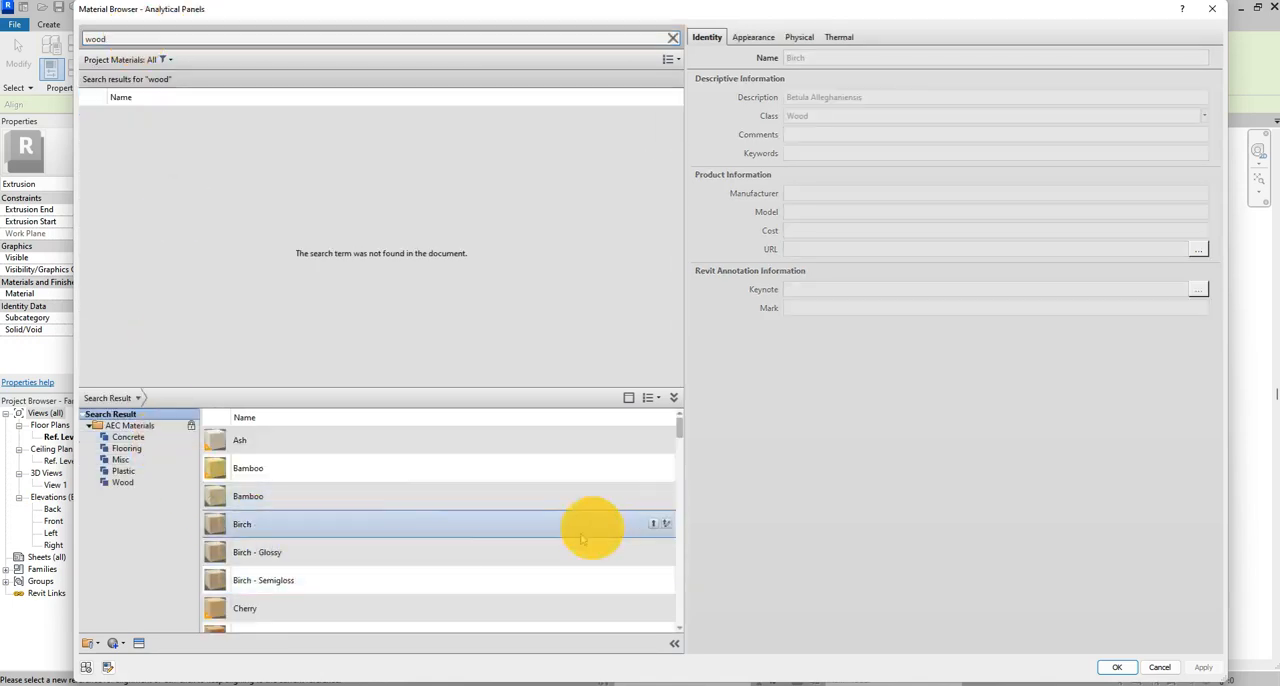
left_click(655, 524)
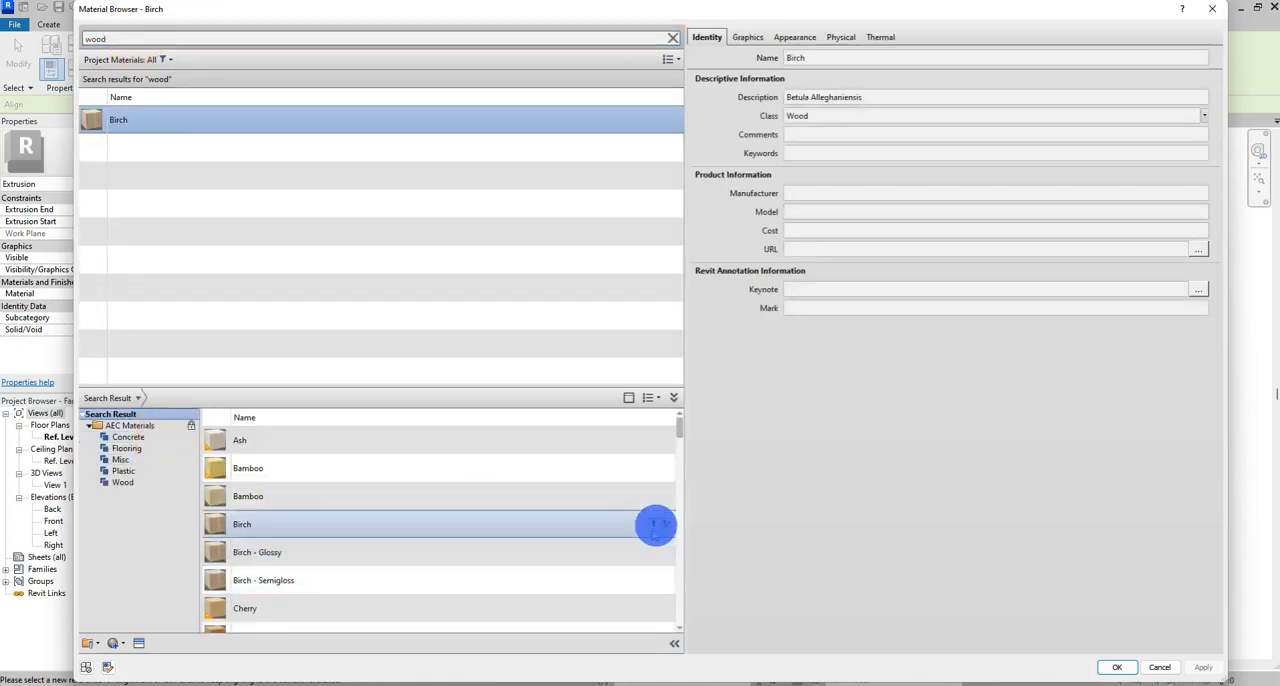
left_click(160, 110)
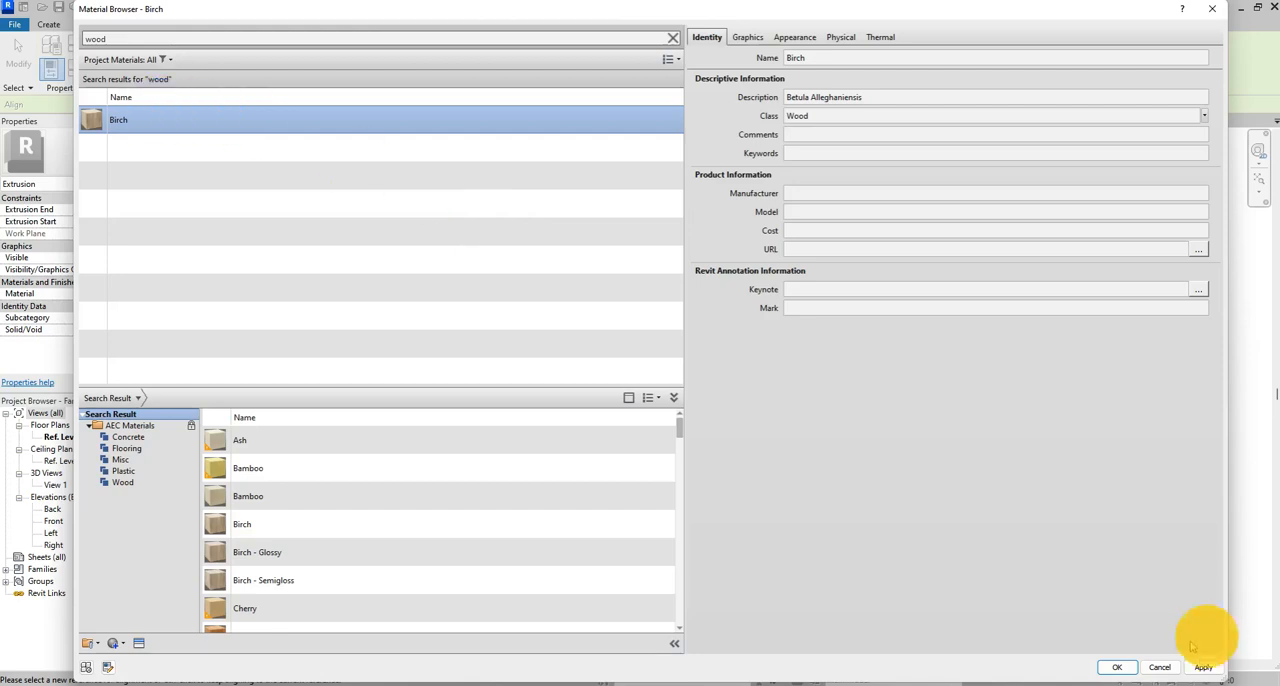
left_click(1117, 666)
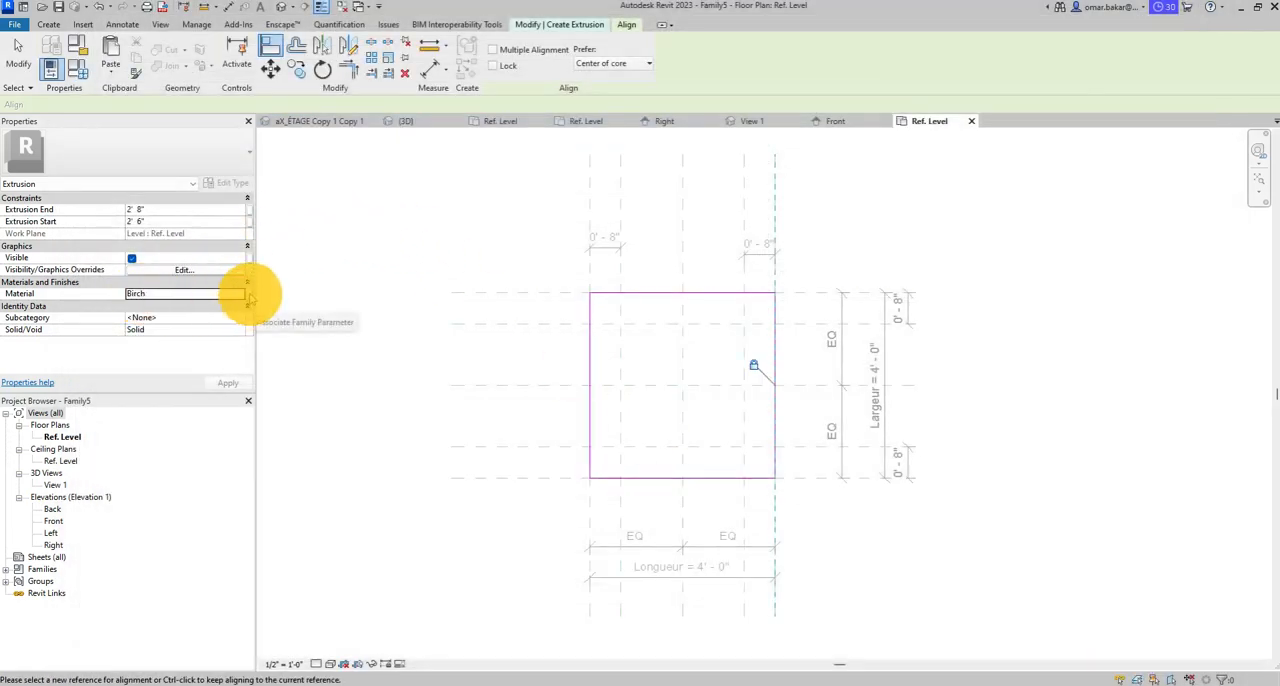
- Associate the extrusion's material with a new type family parameter named Dessus_table under Materials and Finishes
left_click(249, 295)
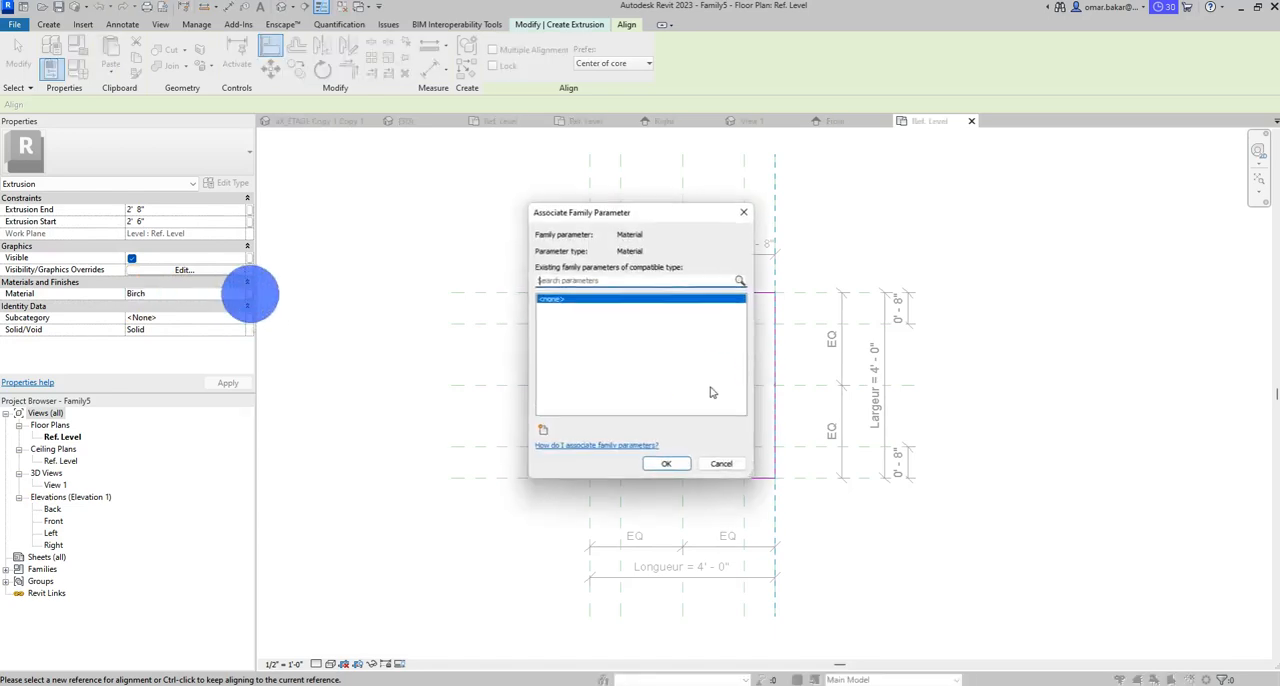
left_click(542, 430)
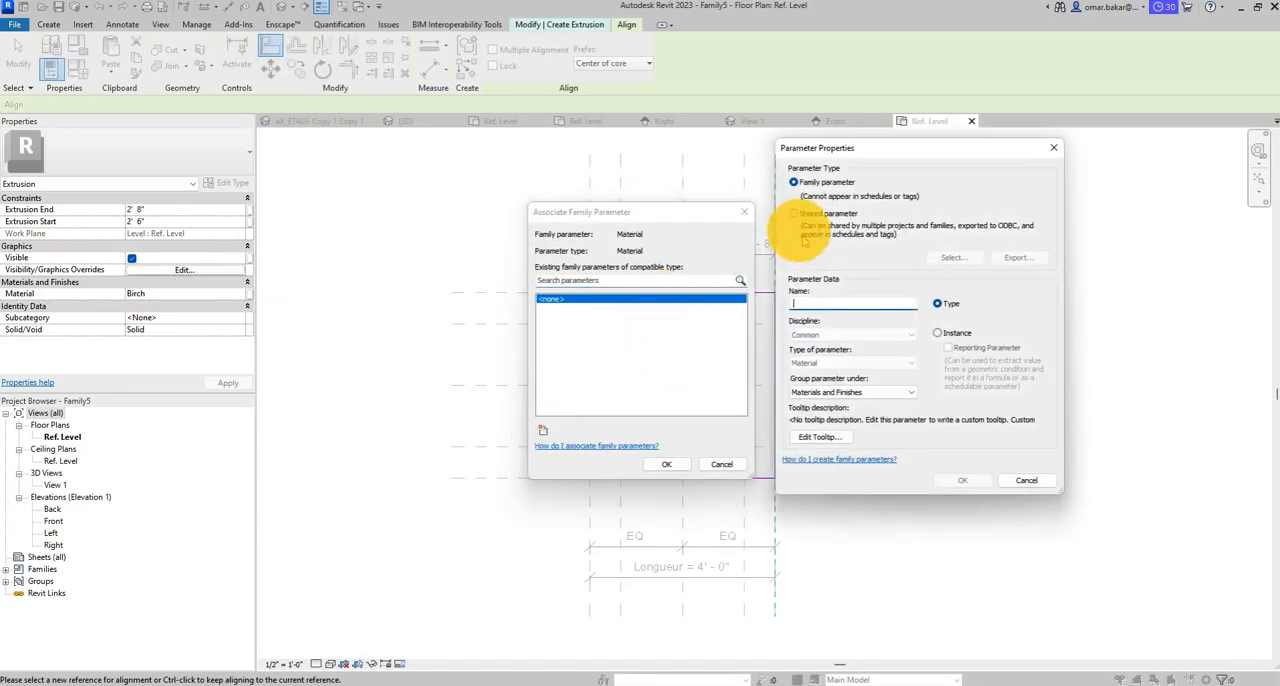
left_click(813, 301)
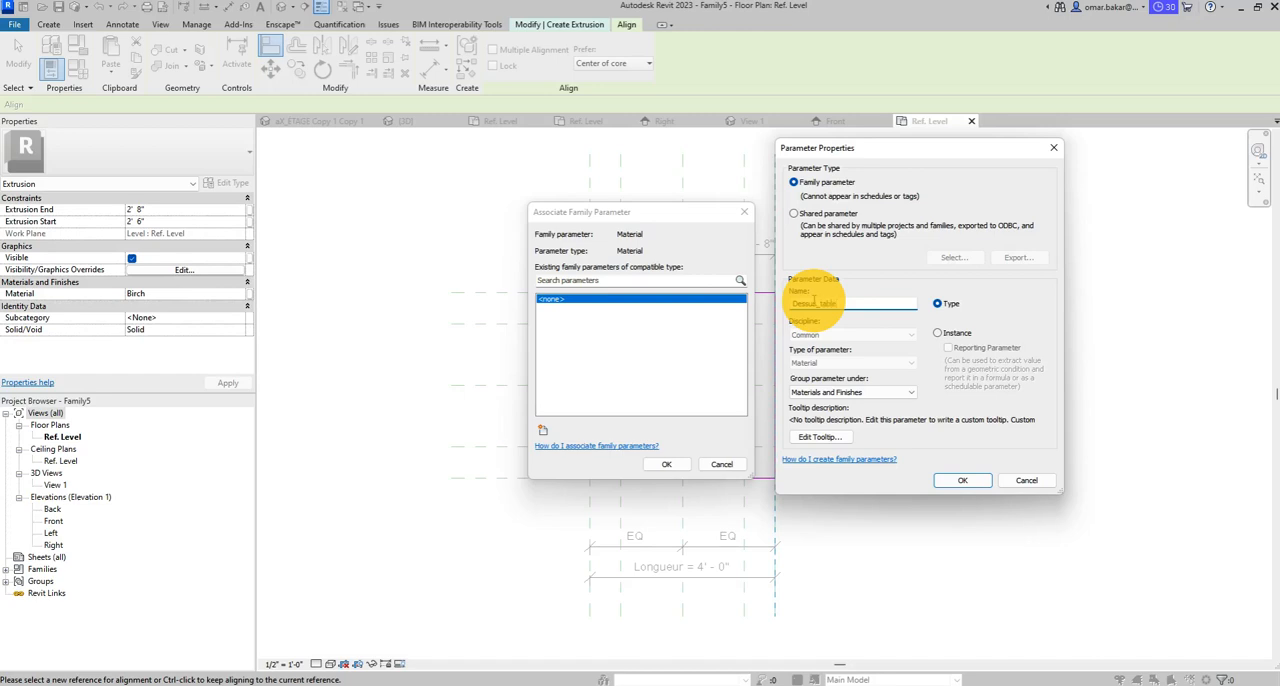
key("Return")
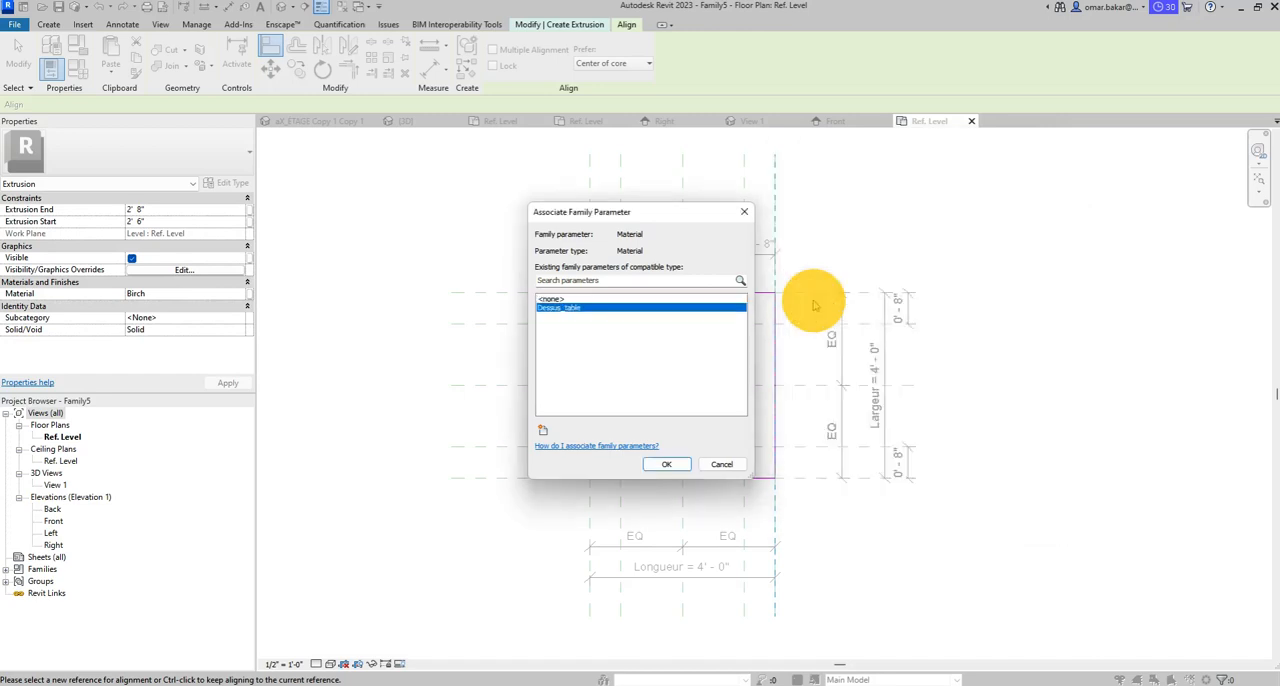
left_click(665, 464)
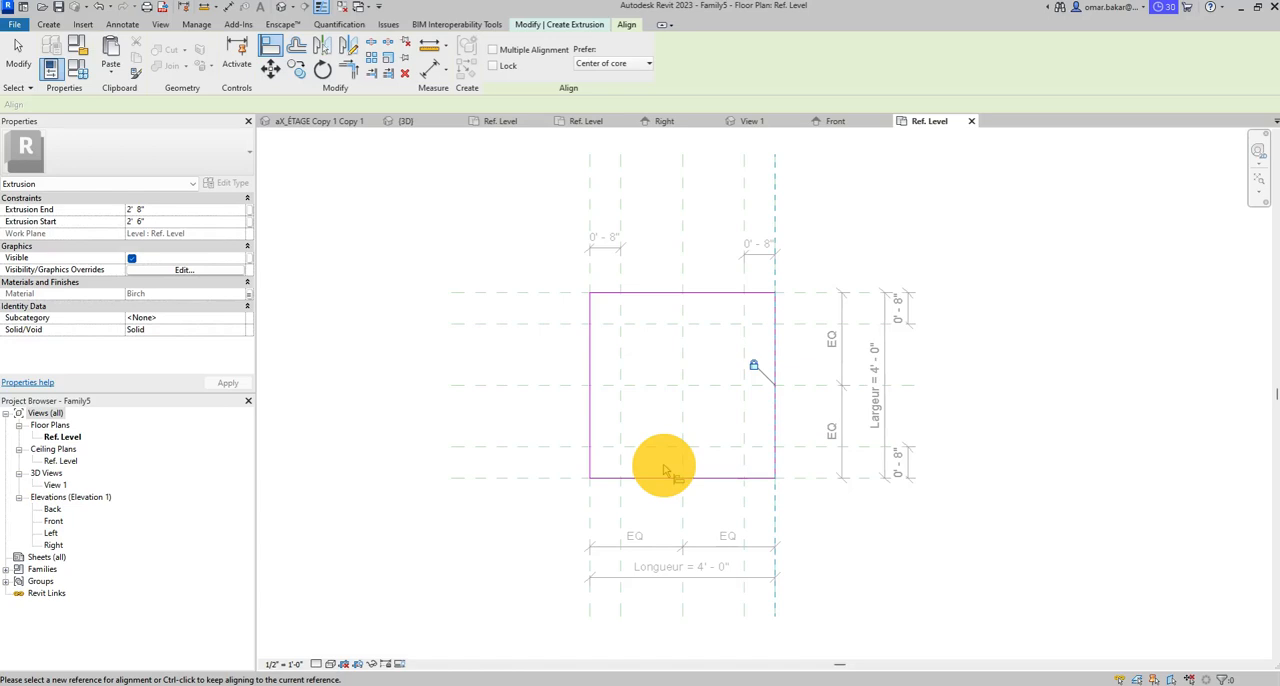
- Finish the extrusion sketch to create the tabletop solid
left_click(768, 447)
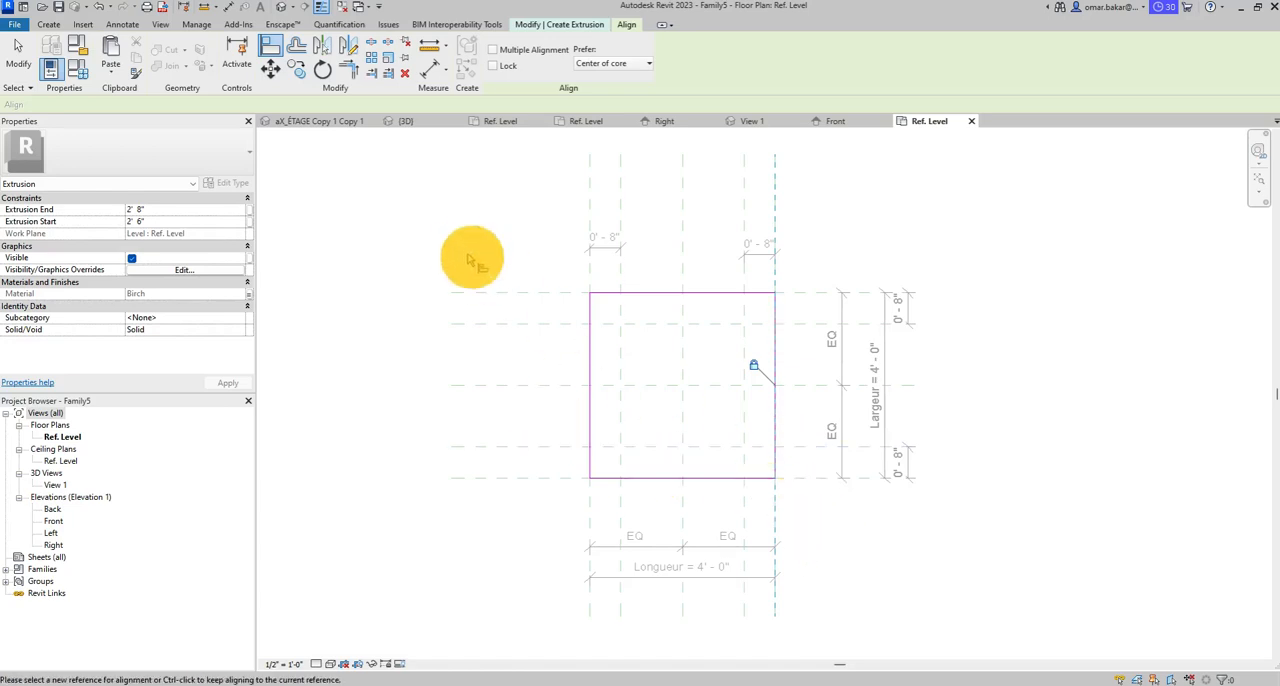
left_click(576, 26)
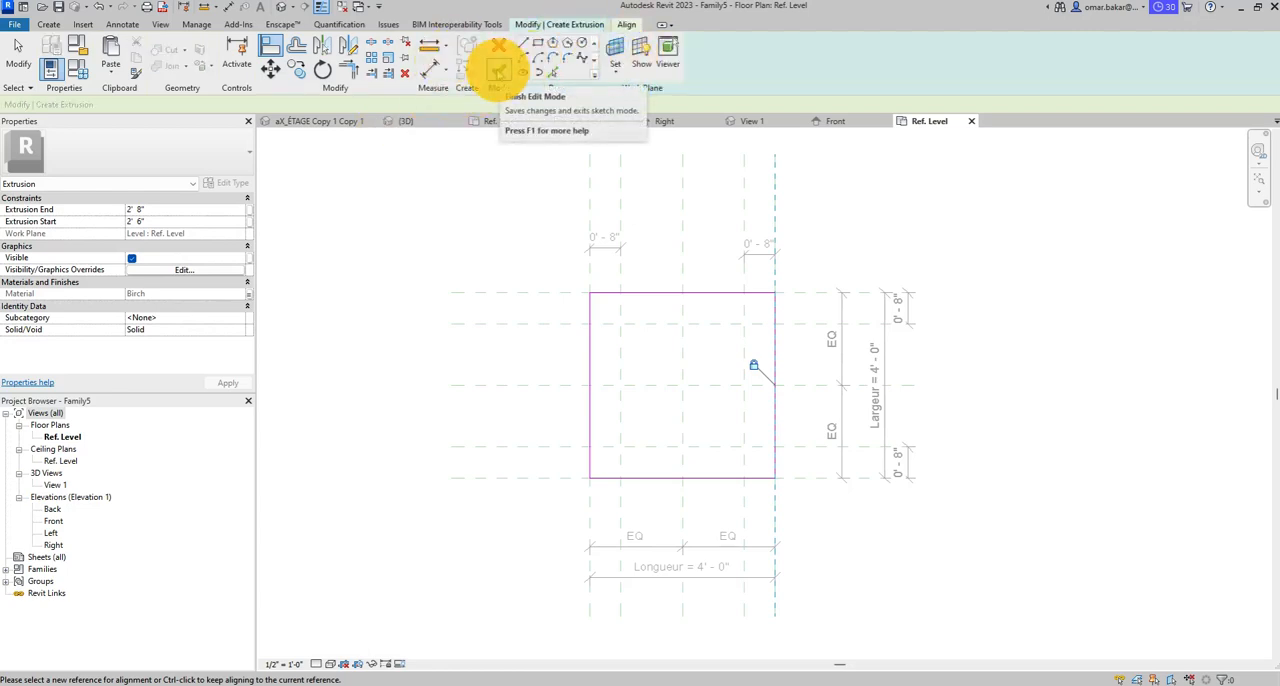
left_click(497, 70)
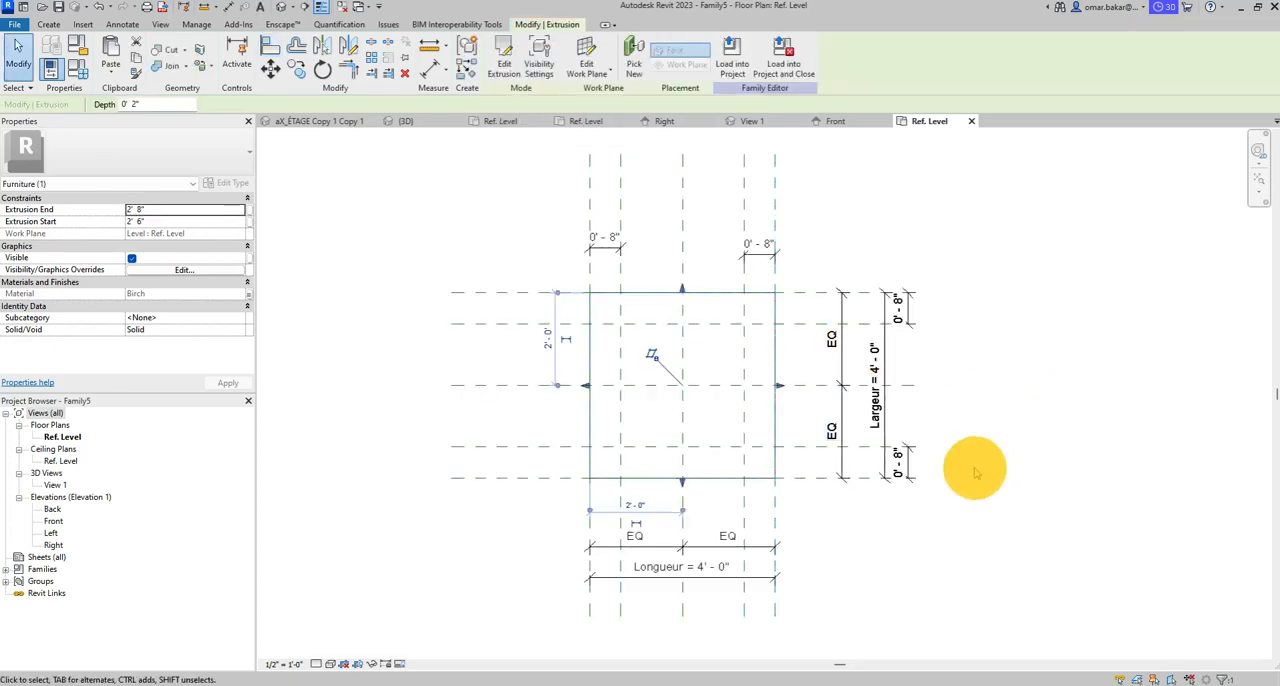
- Open the default 3D view and examine the tabletop's shape from another angle
left_click(283, 8)
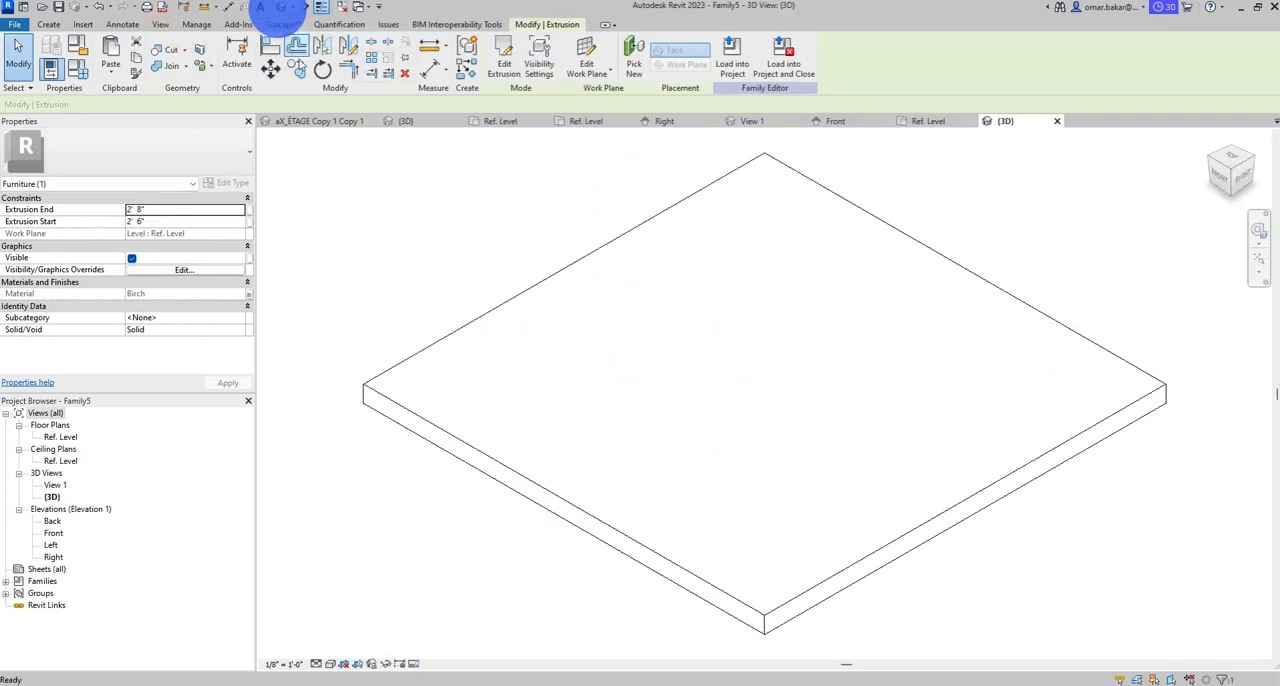
middle_click_drag(714, 491, 743, 463, "shift")
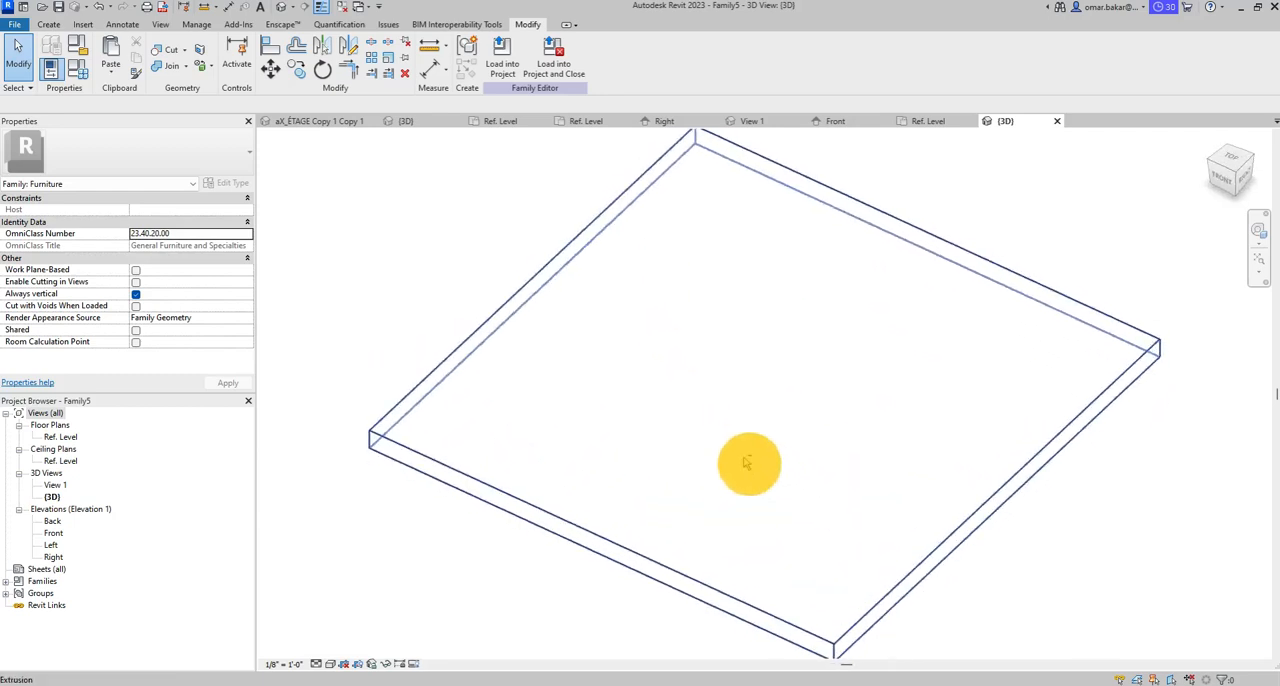
scroll(626, 369, "down", 6)
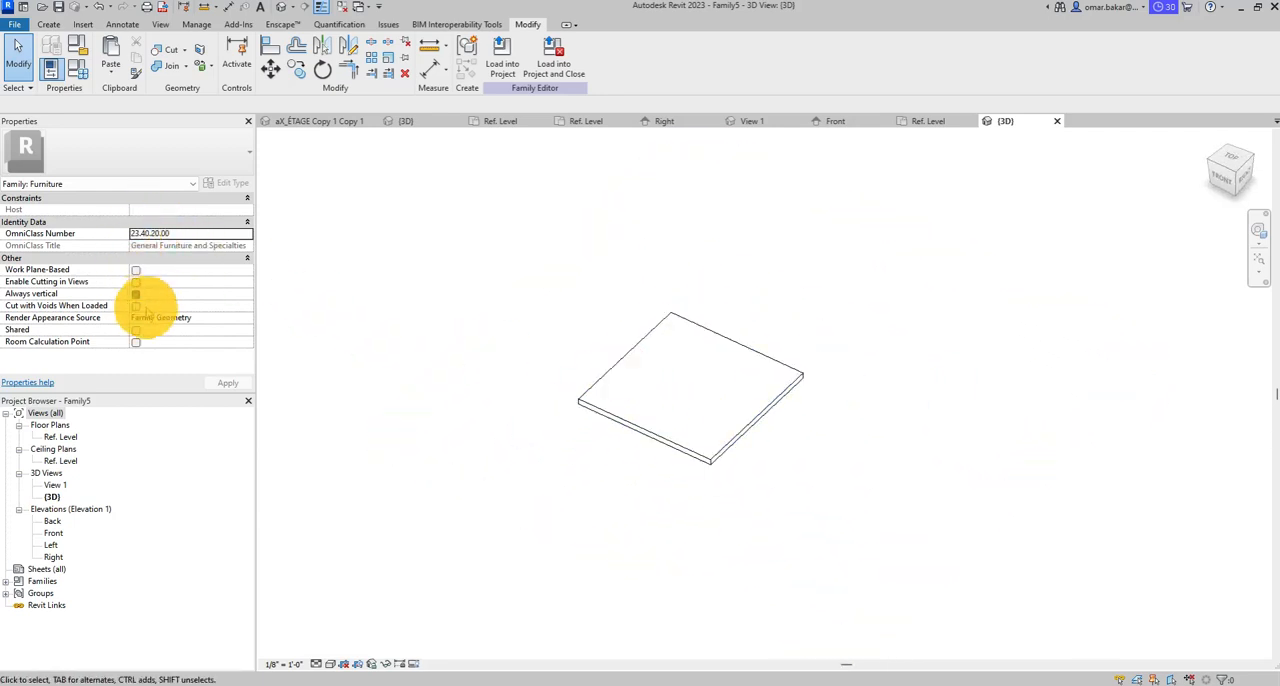
- In the Ref. Level floor plan, flex the table by applying a Longueur of 6' 0" in the family types, keeping the plan in view
double_click(60, 437)
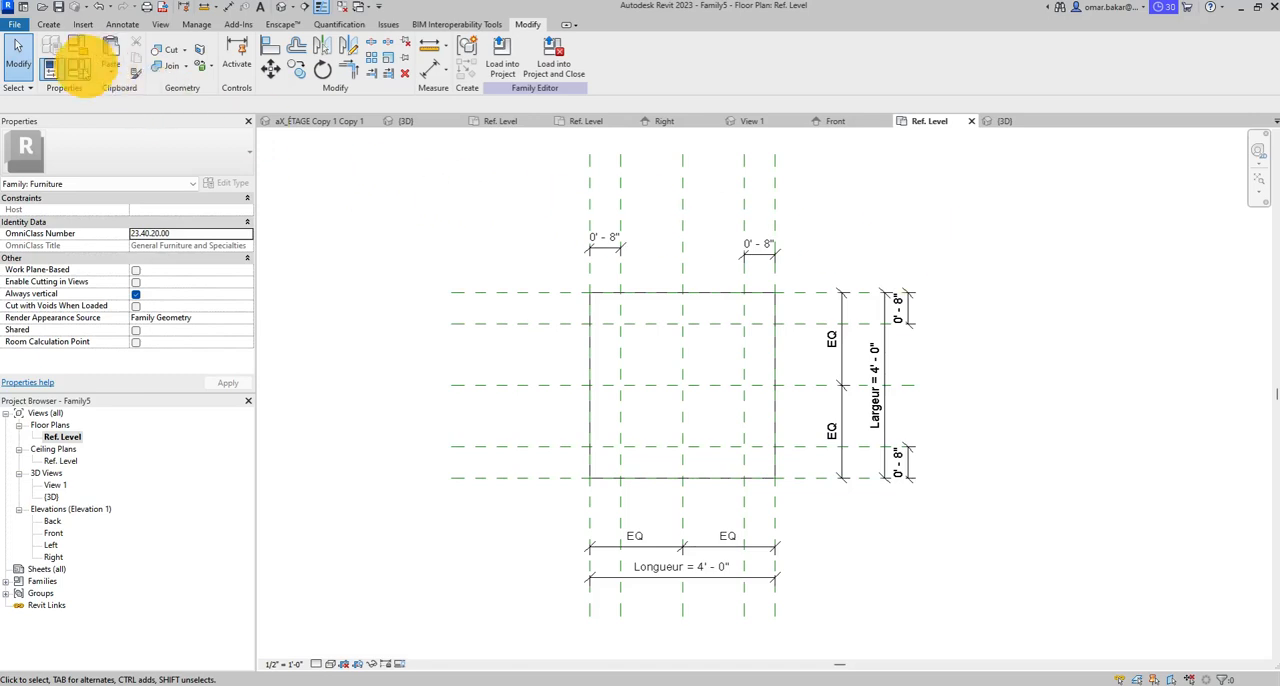
left_click(79, 68)
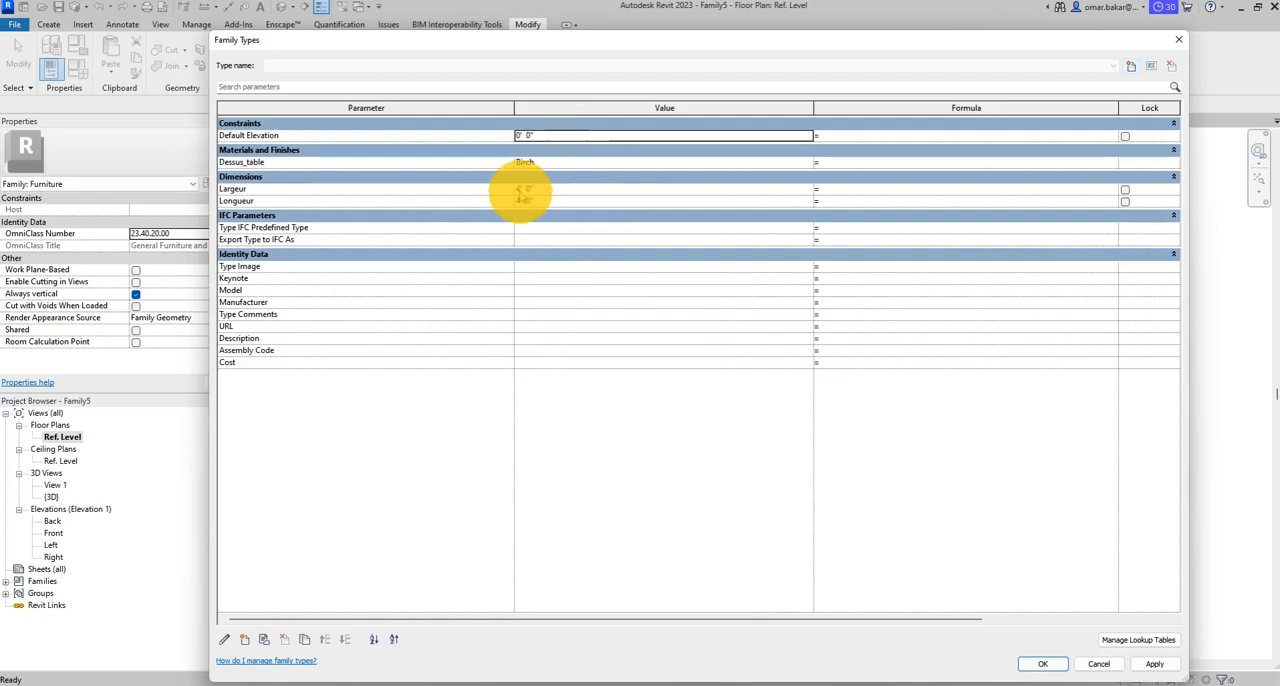
left_click(521, 190)
left_click(521, 201)
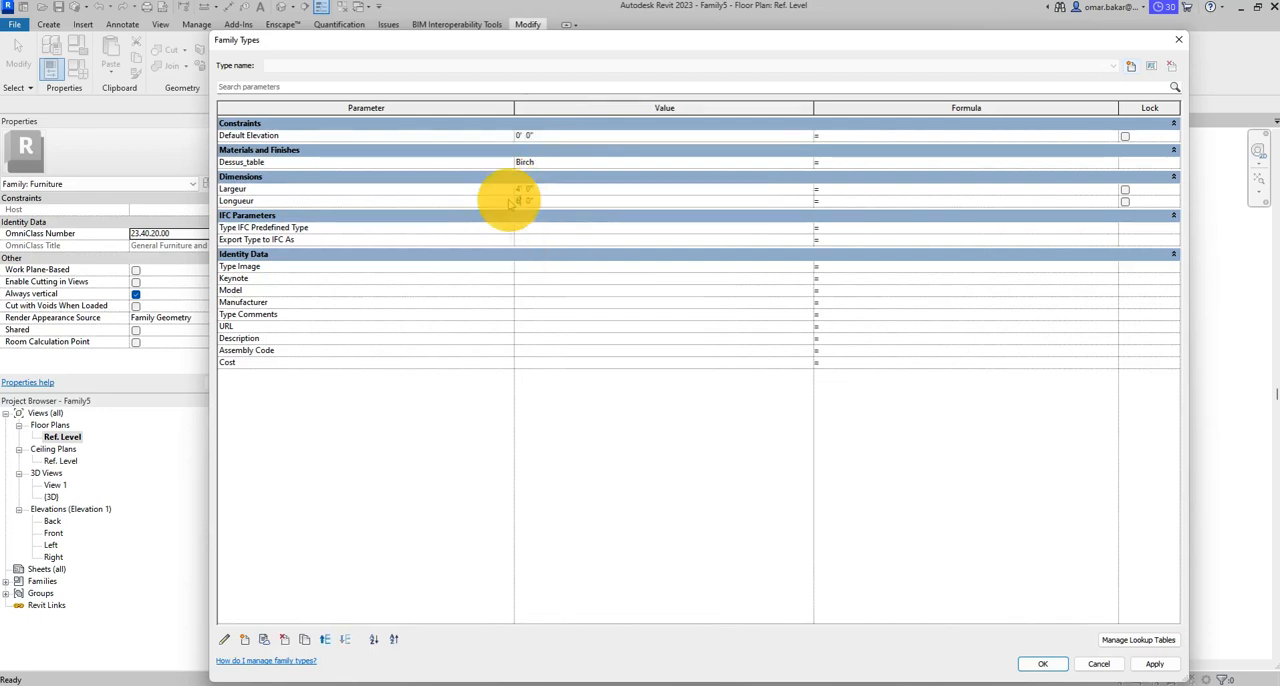
left_click(1154, 664)
left_click_drag(768, 46, 746, 558)
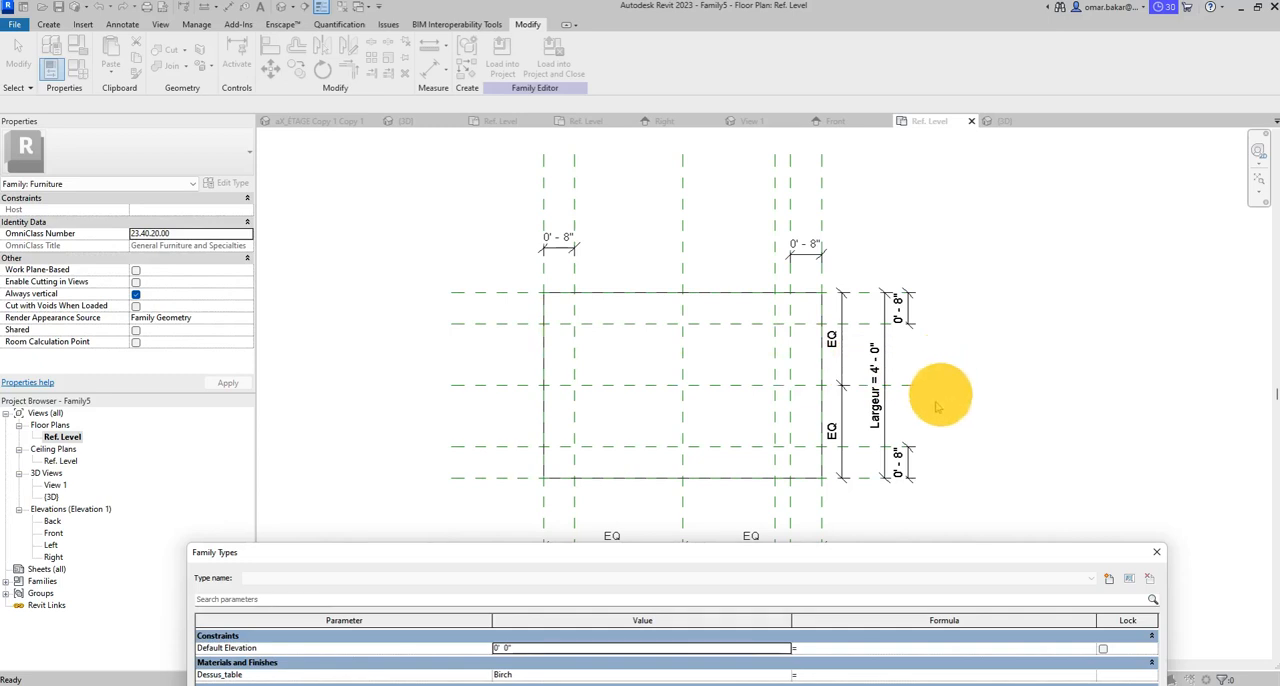
- Set the Longueur parameter to 4' 0" and accept the family types
left_click_drag(814, 551, 817, 149)
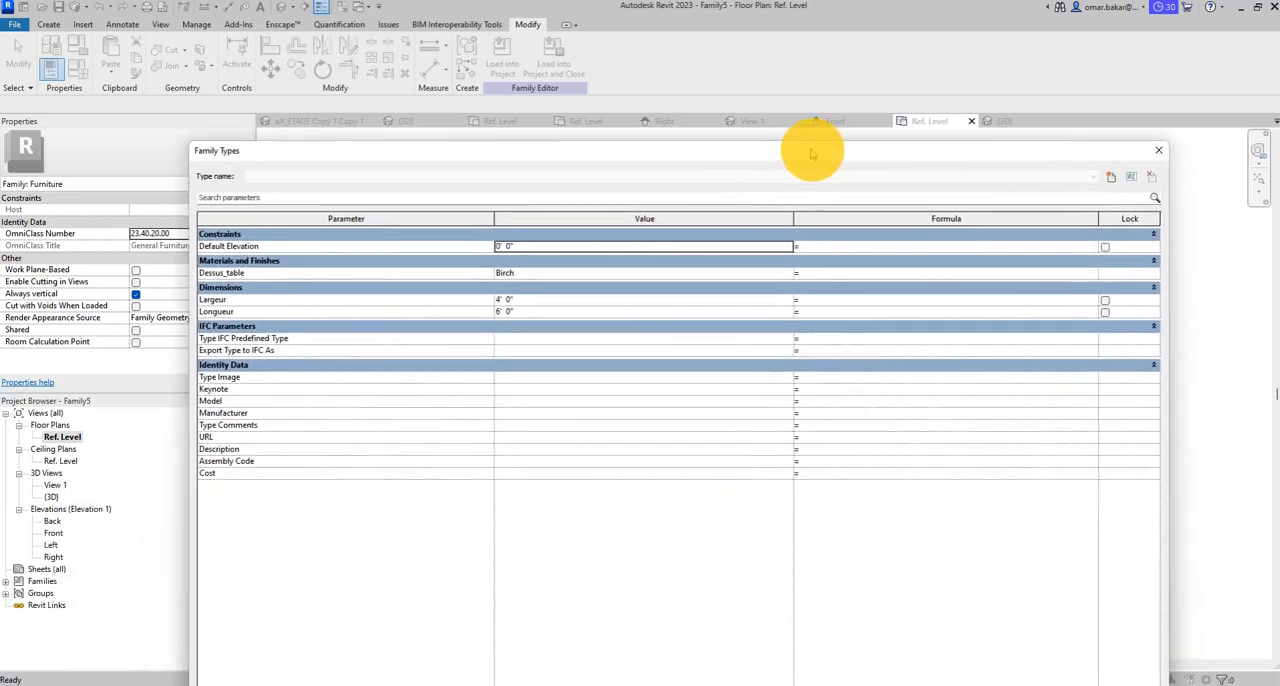
left_click(500, 308)
left_click(500, 310)
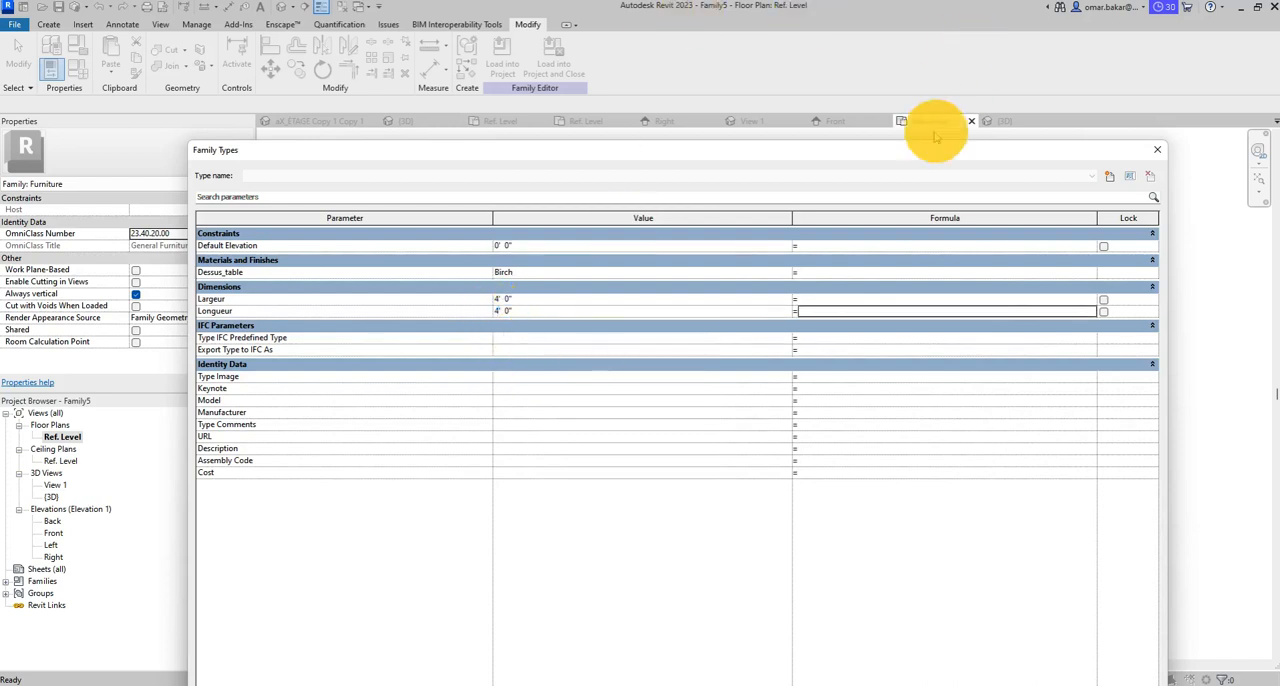
left_click_drag(893, 148, 771, 24)
left_click(912, 649)
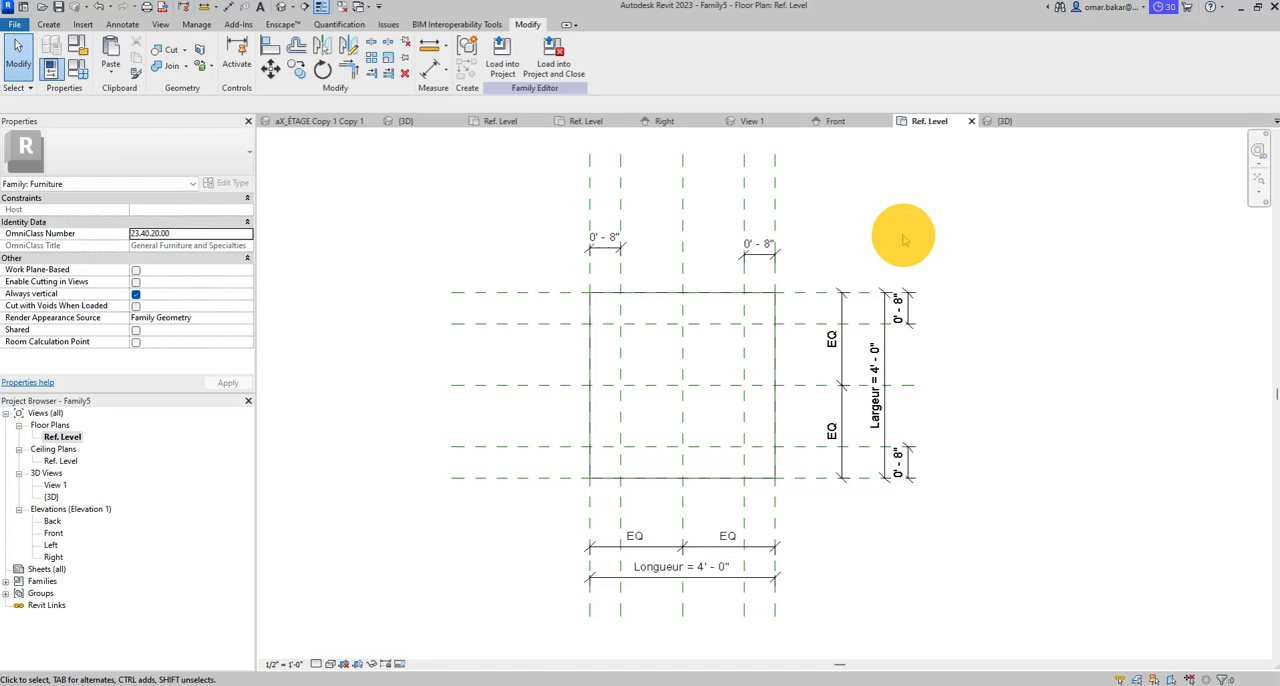
- Open the Front elevation and start a Revolve with straight boundary lines for the first table leg
left_click(48, 24)
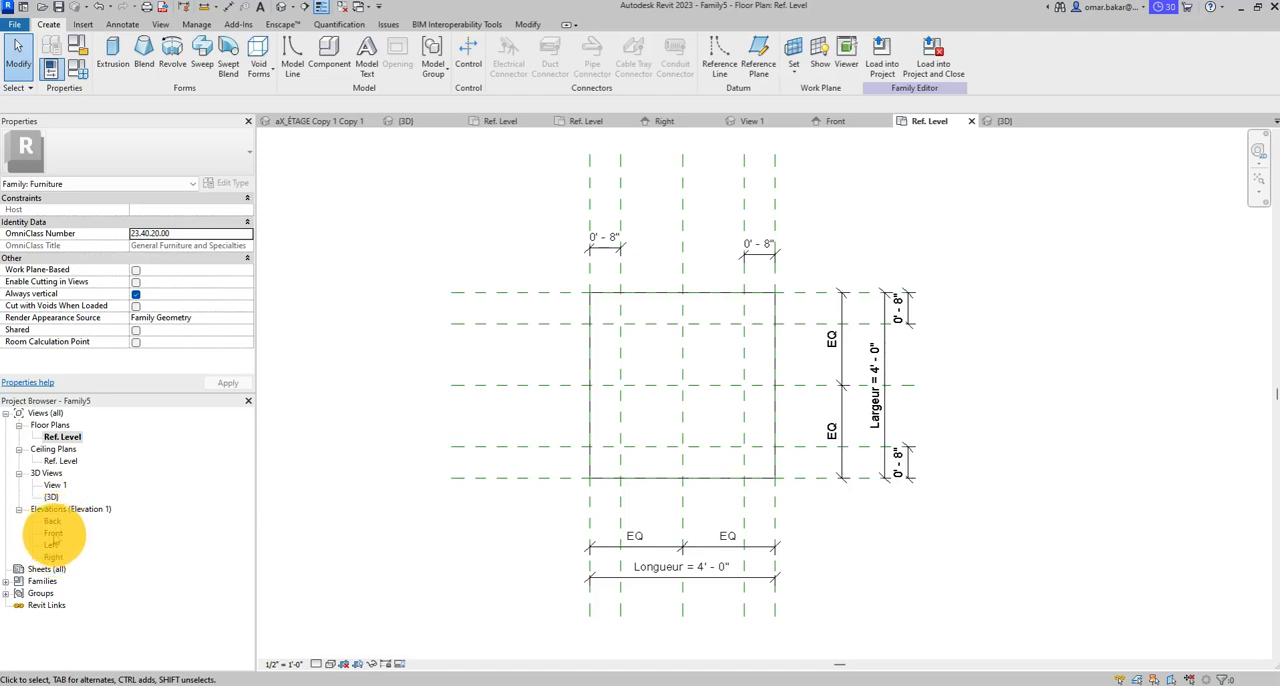
double_click(53, 533)
scroll(710, 460, "up", 4)
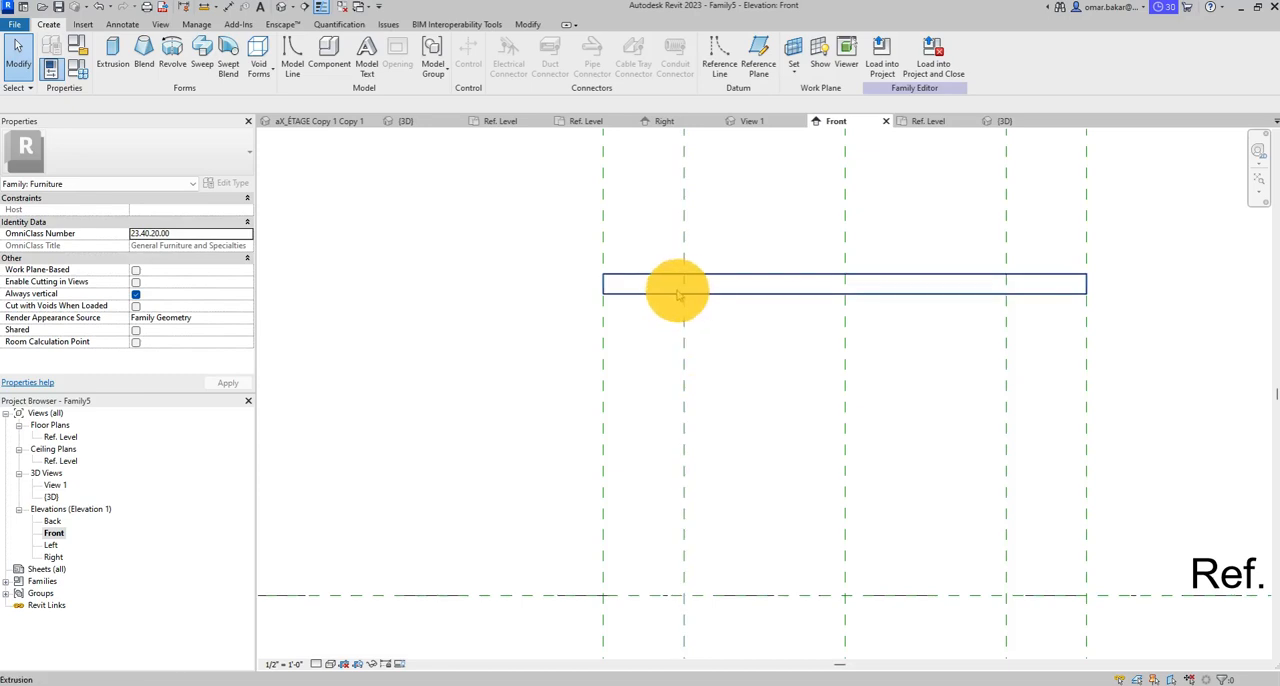
middle_click_drag(747, 450, 617, 413)
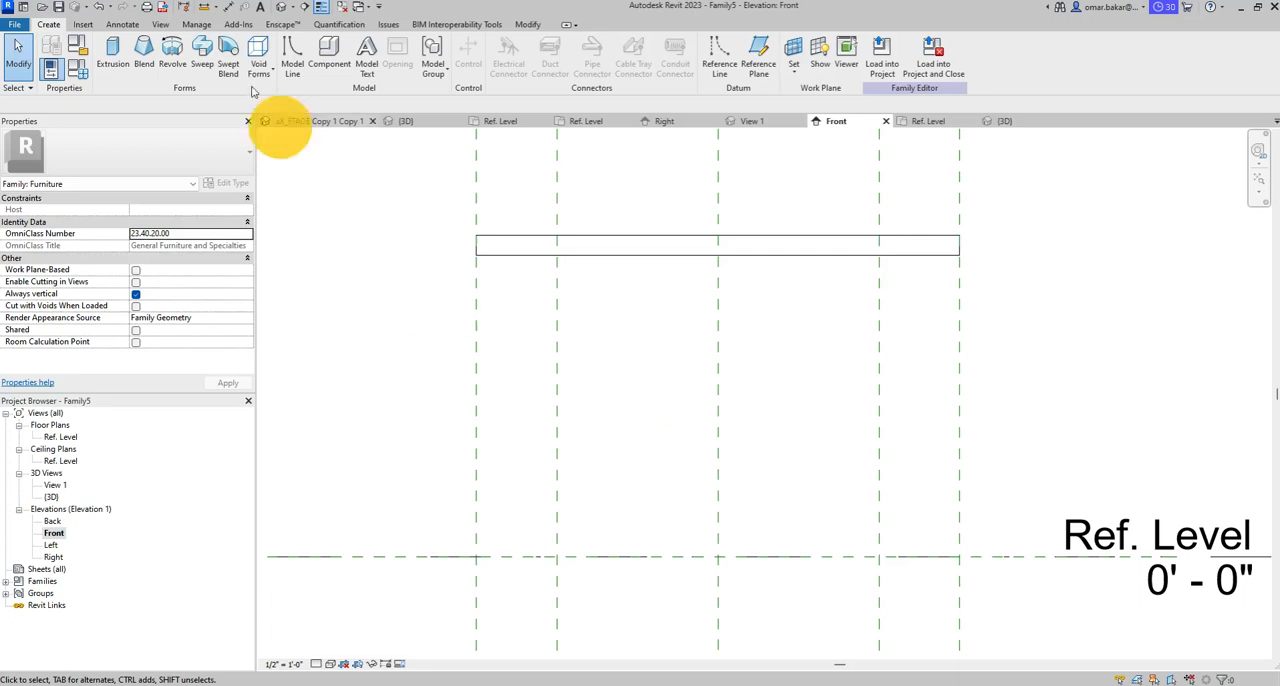
left_click(172, 52)
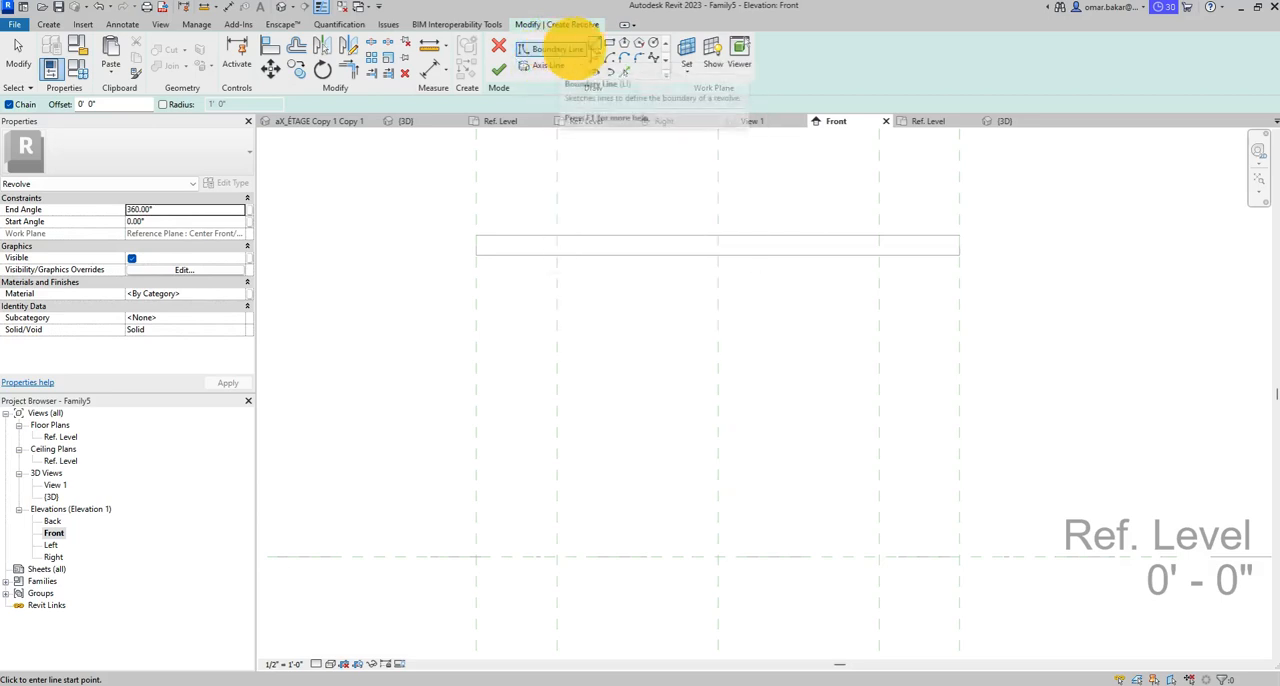
left_click(595, 44)
- Sketch the leg's top collar from the left inner reference plane along the tabletop's underside, outward, down, and about 1" back inward
scroll(540, 277, "up", 3)
left_click(566, 237)
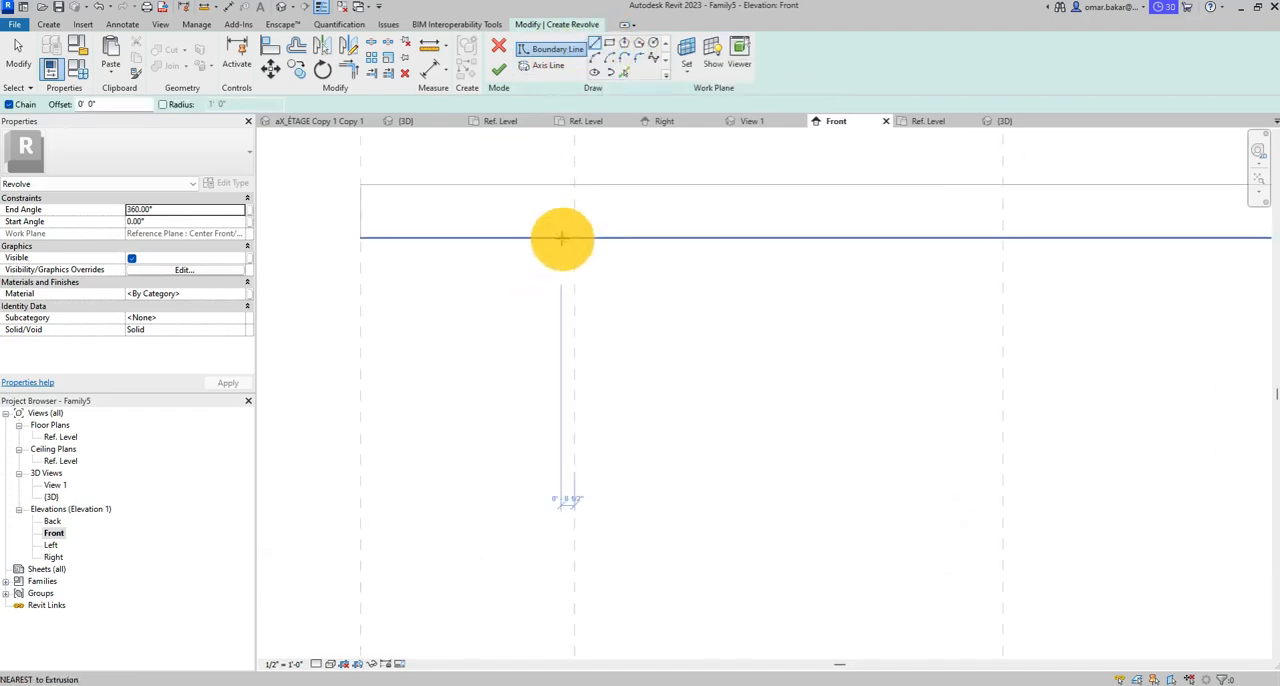
left_click(573, 237)
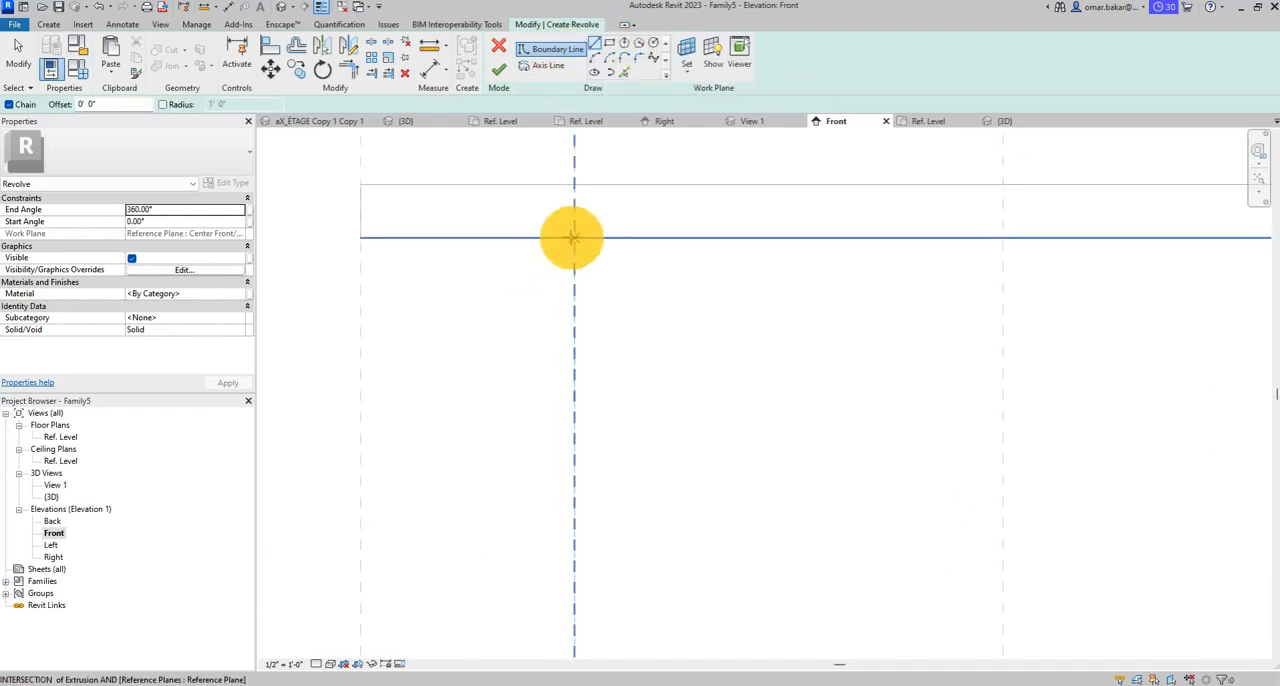
left_click(516, 234)
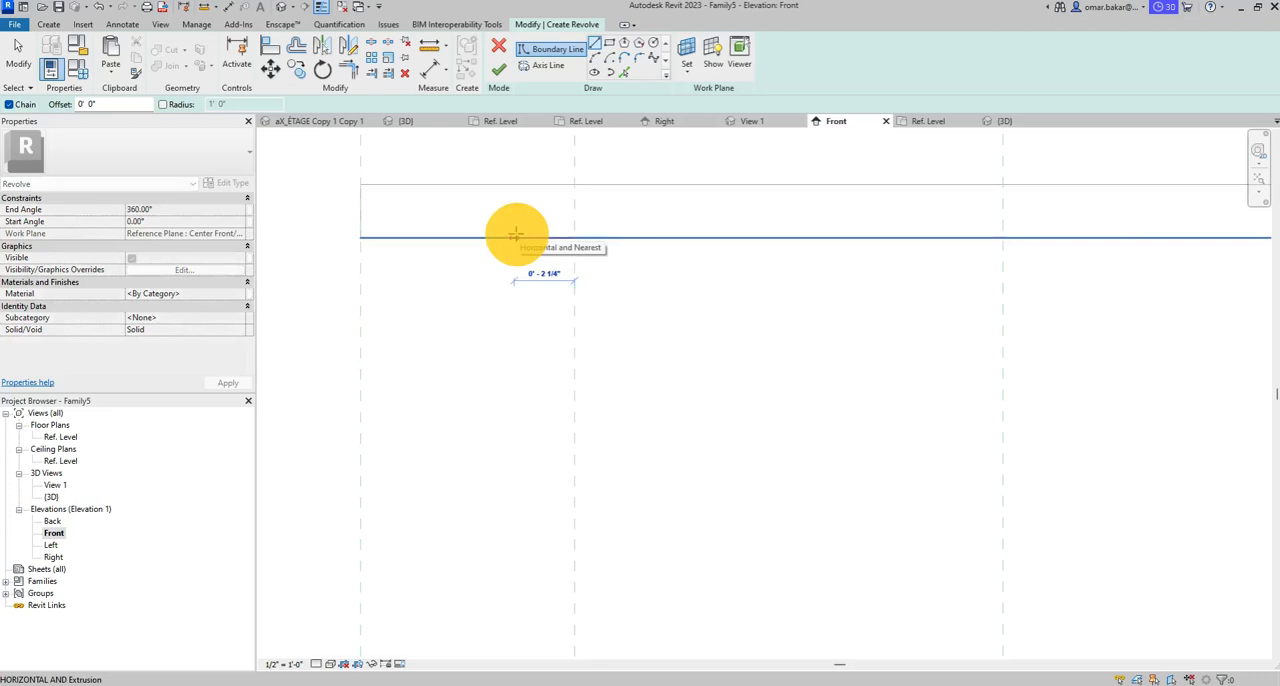
left_click(521, 276)
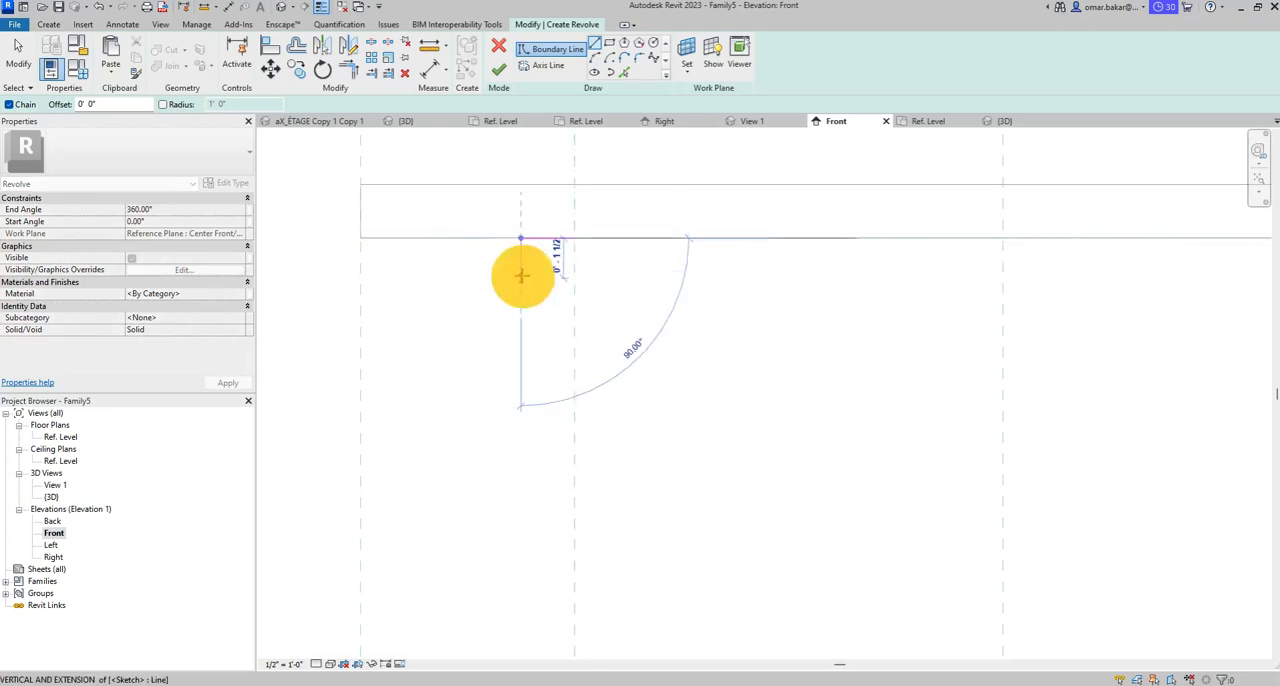
left_click(522, 273)
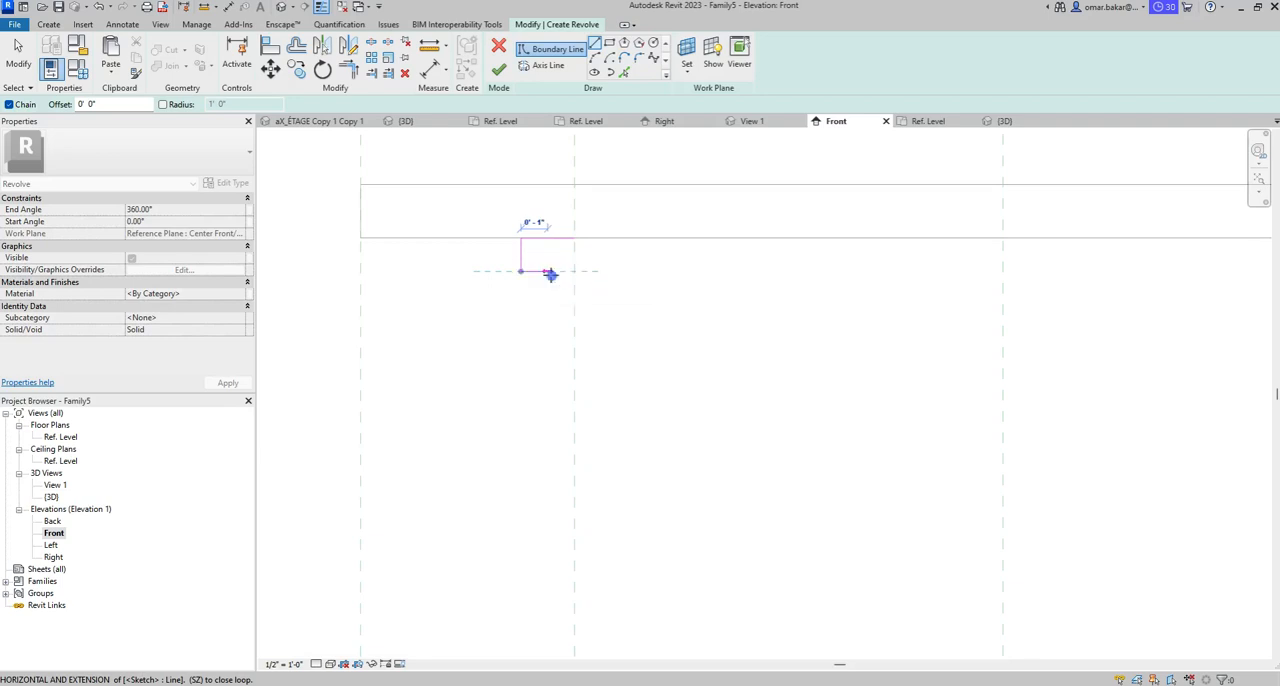
left_click(547, 271)
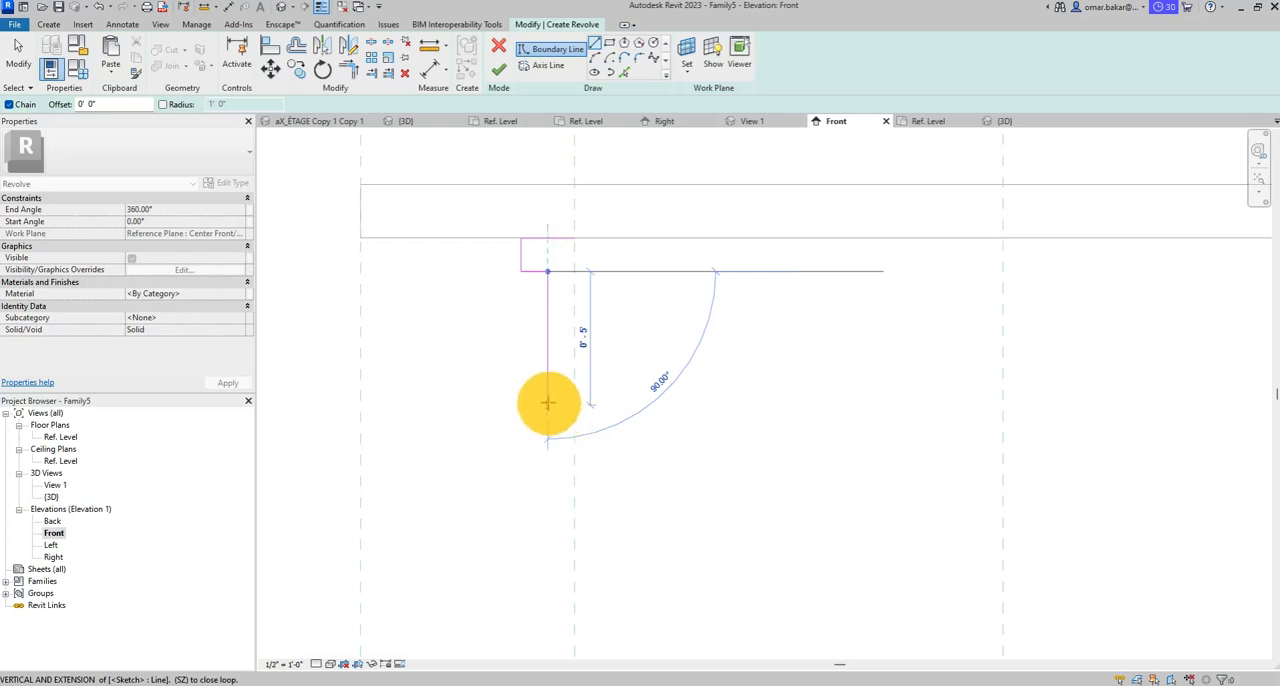
- Continue the leg profile about 5" down, adding a ring that projects about 1" outward and is about 2" high
left_click(547, 404)
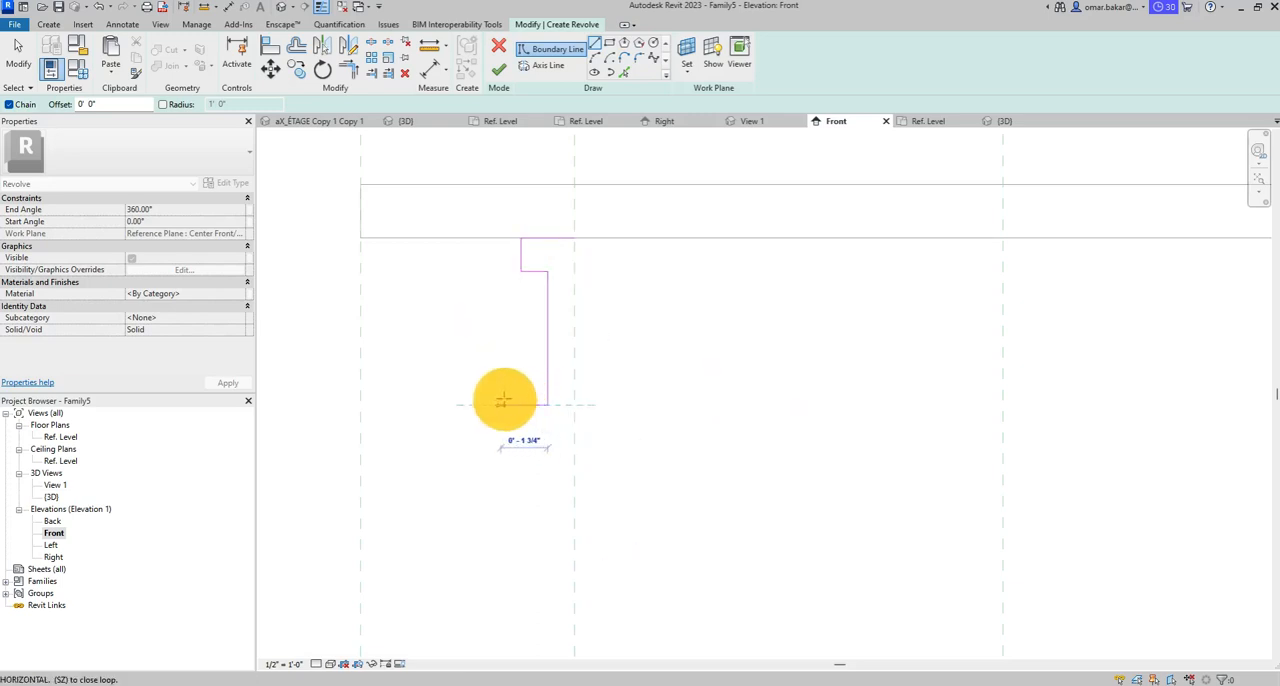
left_click(519, 404)
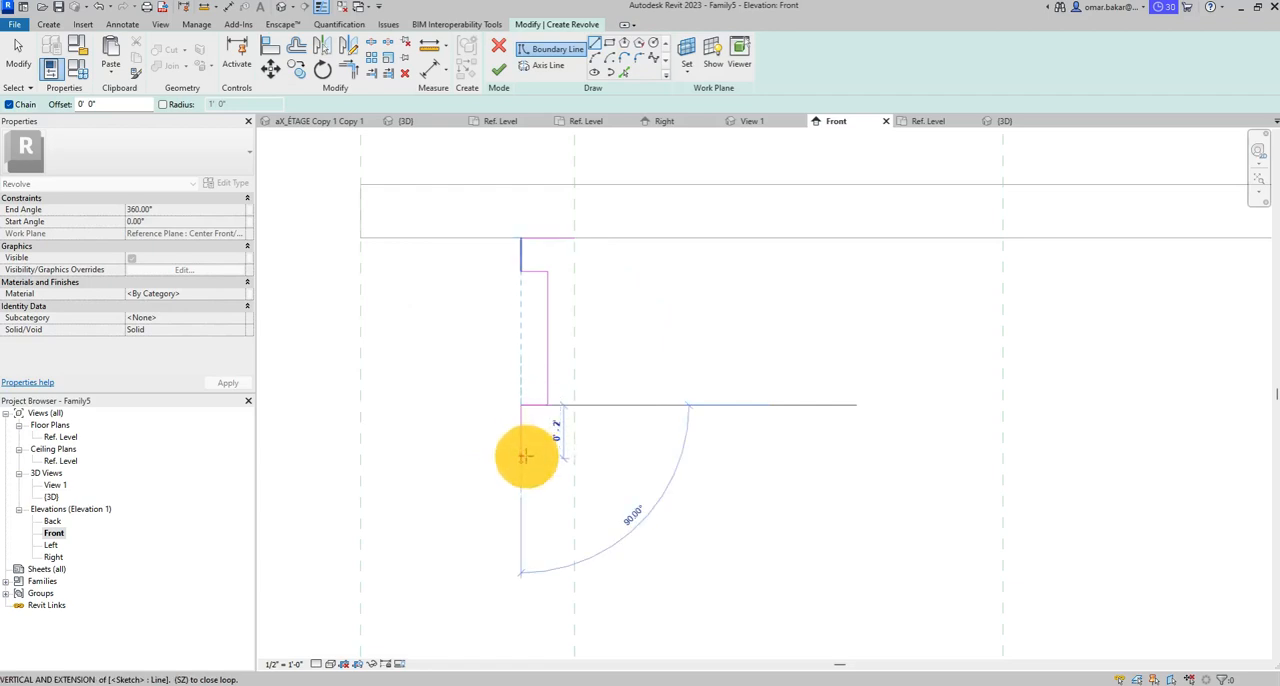
left_click(526, 456)
left_click(547, 456)
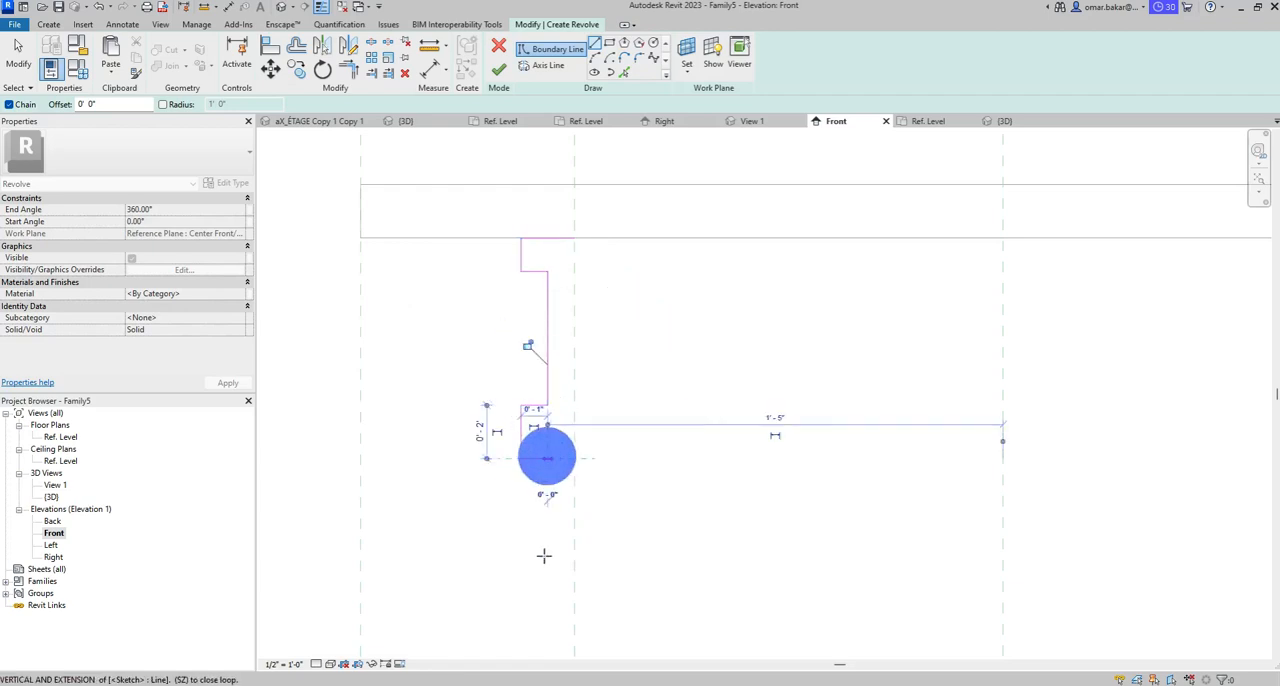
- Extend the leg profile about 1' 8 1/4" down, adding a foot 2 1/2" outward, down to Ref. Level, and 3 1/2" back to the reference plane
mouse_move(549, 548)
middle_mouse_down()
mouse_move(568, 340)
mouse_move(558, 327)
middle_mouse_up()
scroll(559, 465, "up", 1)
mouse_move(559, 464)
middle_mouse_down()
mouse_move(572, 373)
mouse_move(560, 331)
middle_mouse_up()
scroll(551, 409, "down", 3)
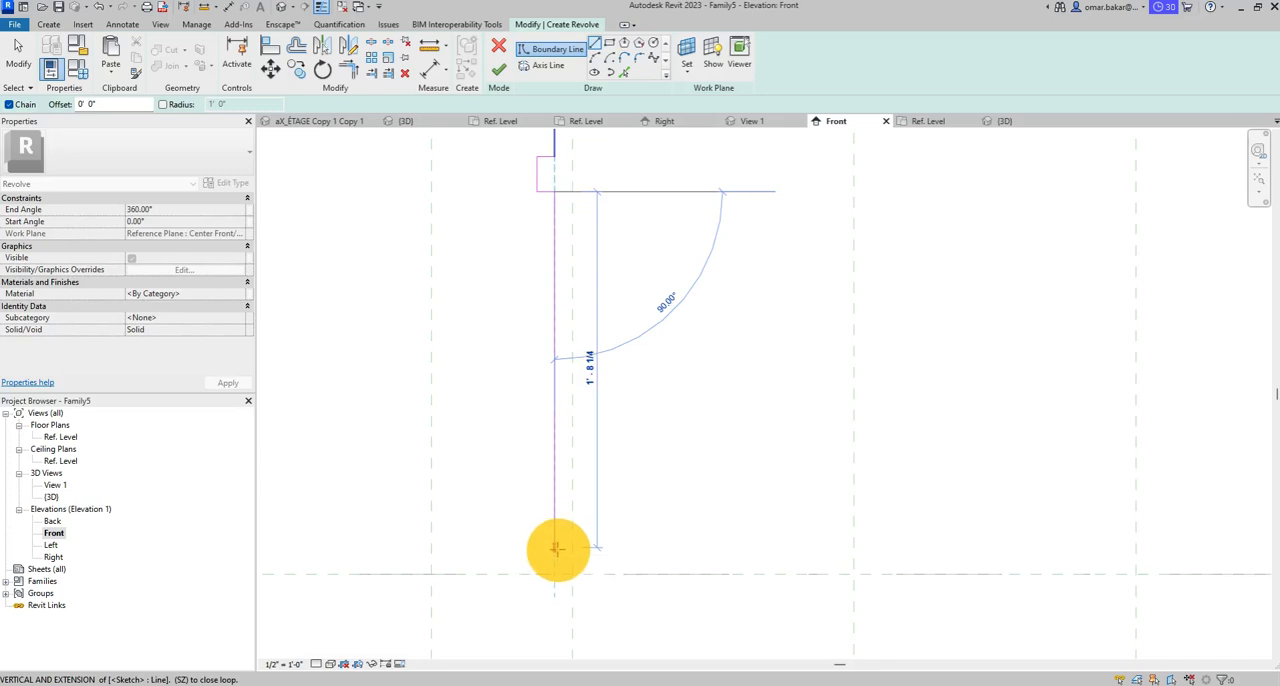
left_click(556, 548)
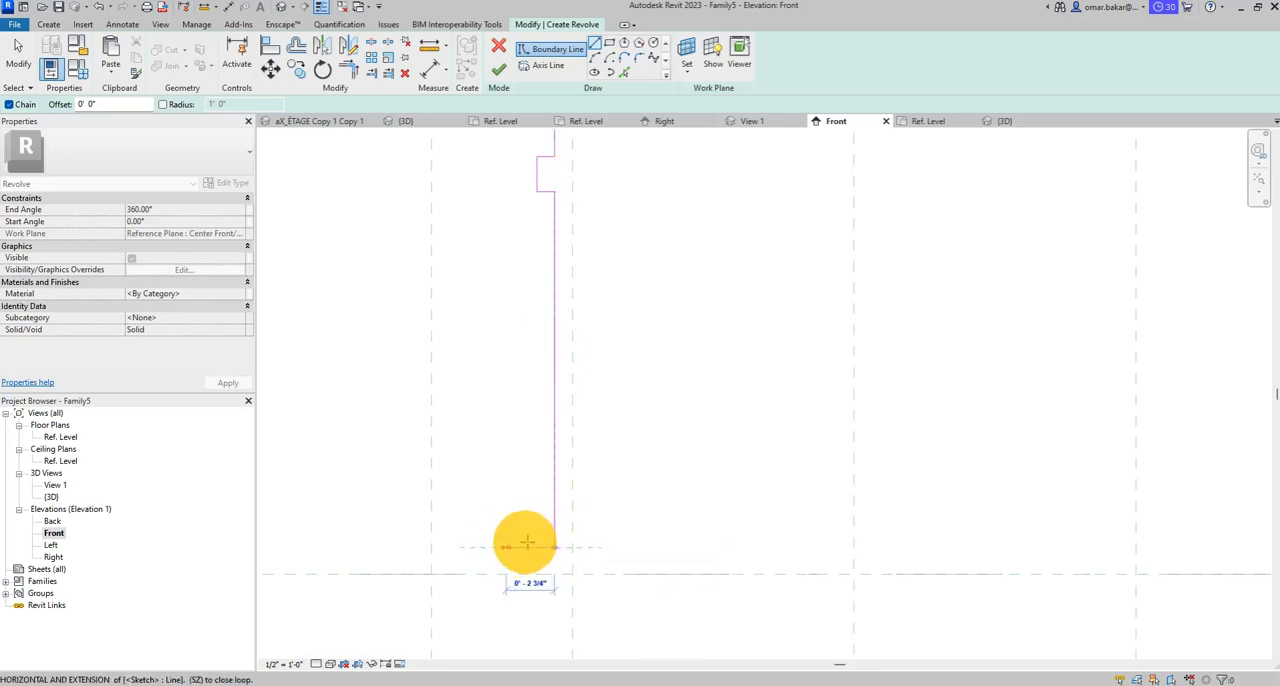
left_click(509, 546)
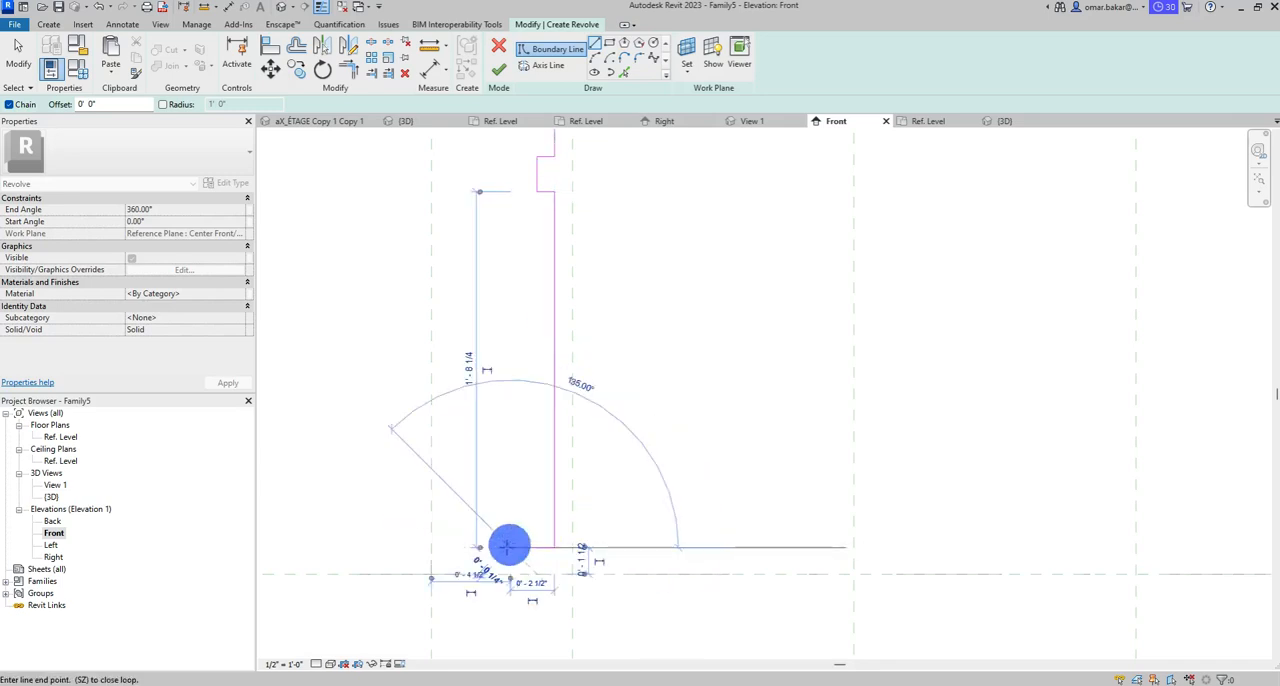
left_click(510, 576)
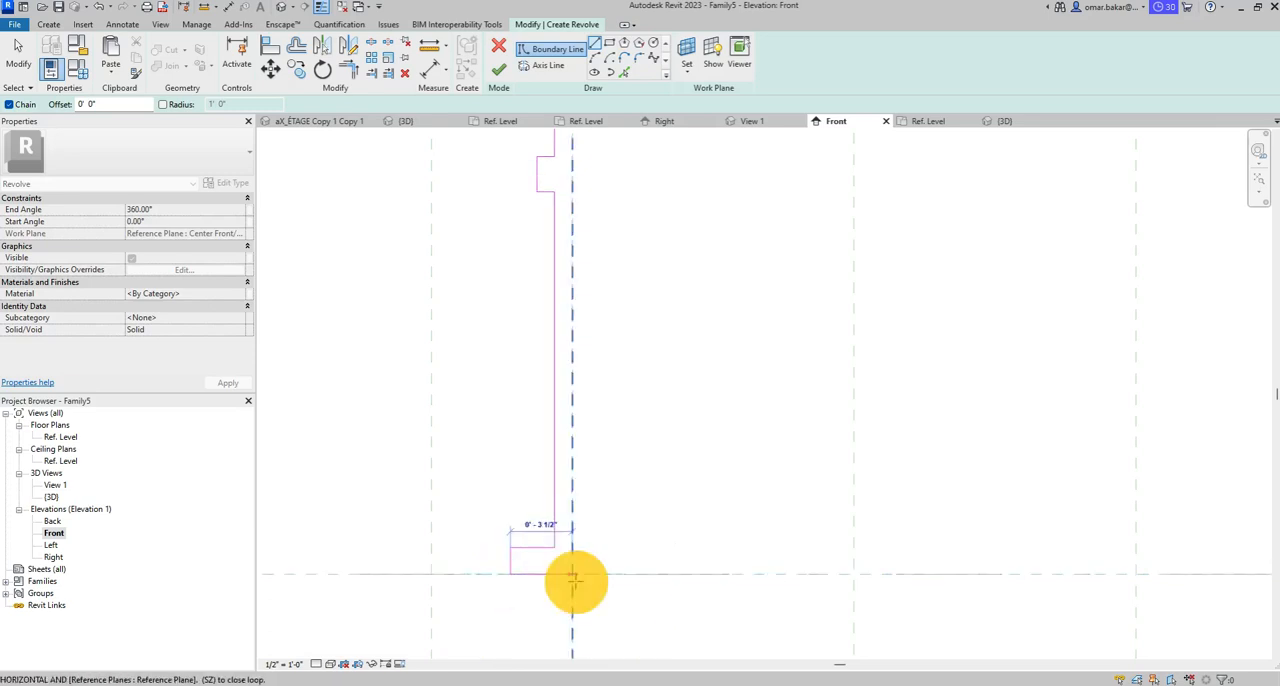
left_click(573, 577)
- Close the leg profile with a vertical line along the reference plane up to the tabletop's underside, and end line drawing
scroll(606, 360, "down", 4)
middle_click_drag(628, 292, 602, 252)
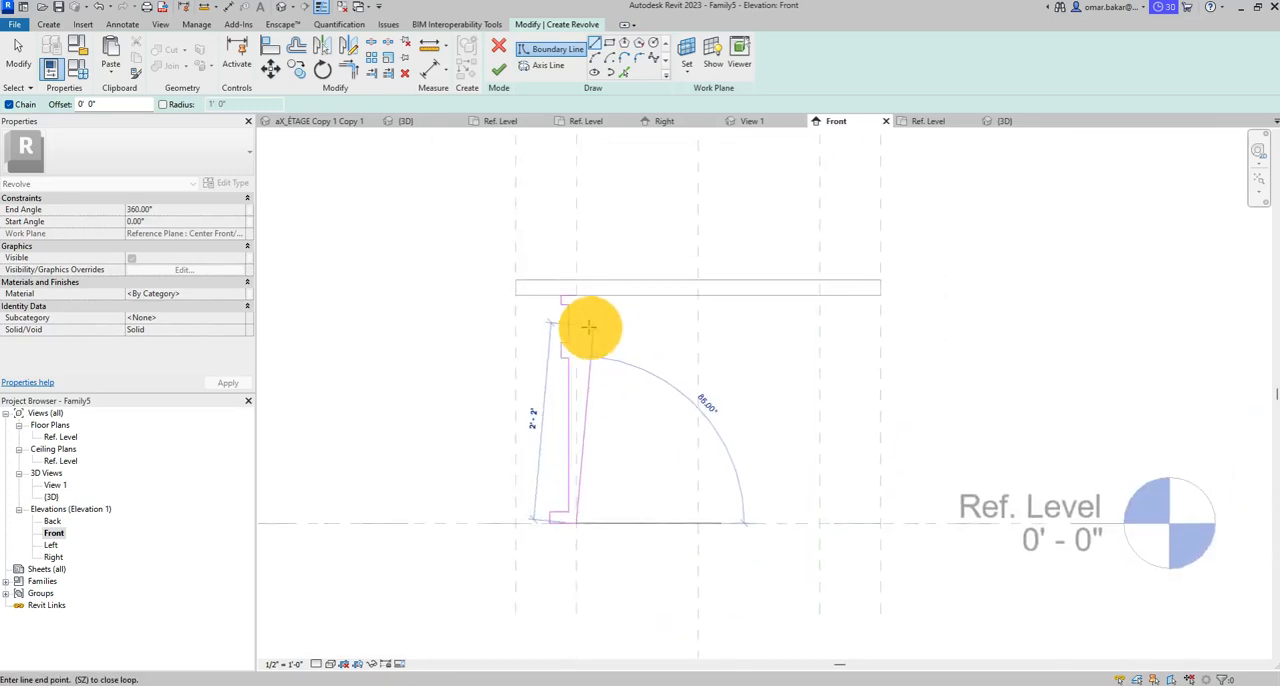
left_click(593, 225)
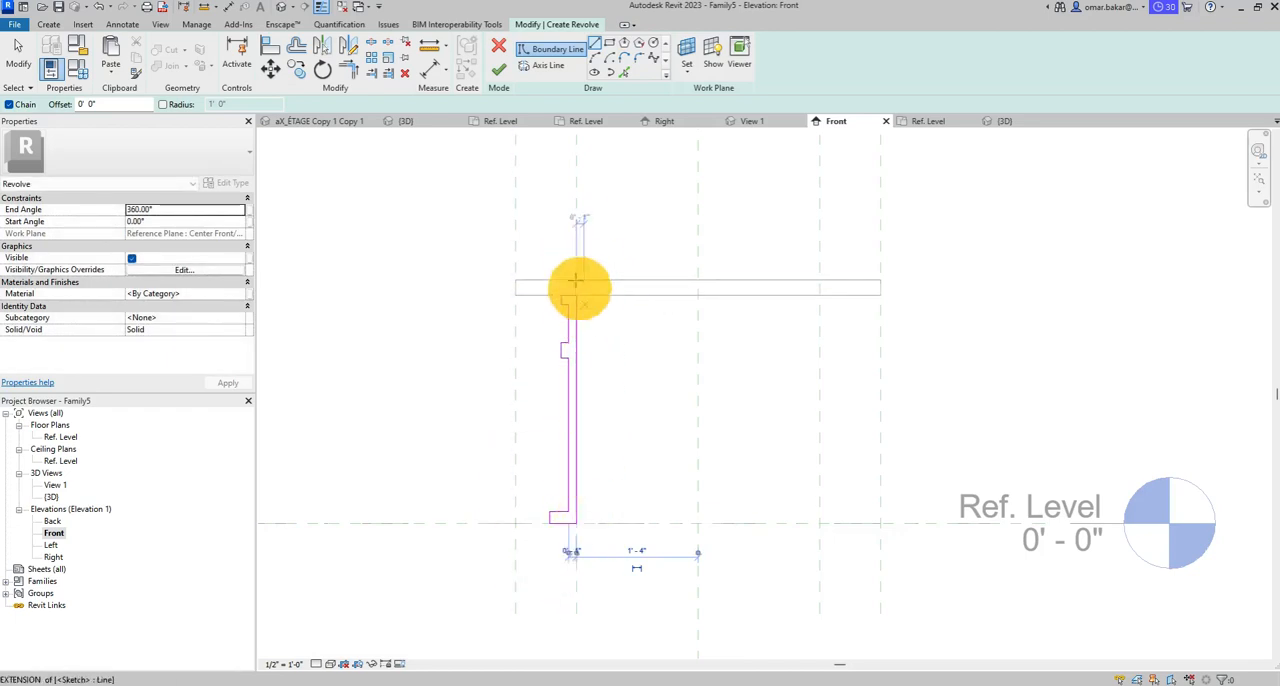
scroll(556, 515, "up", 3)
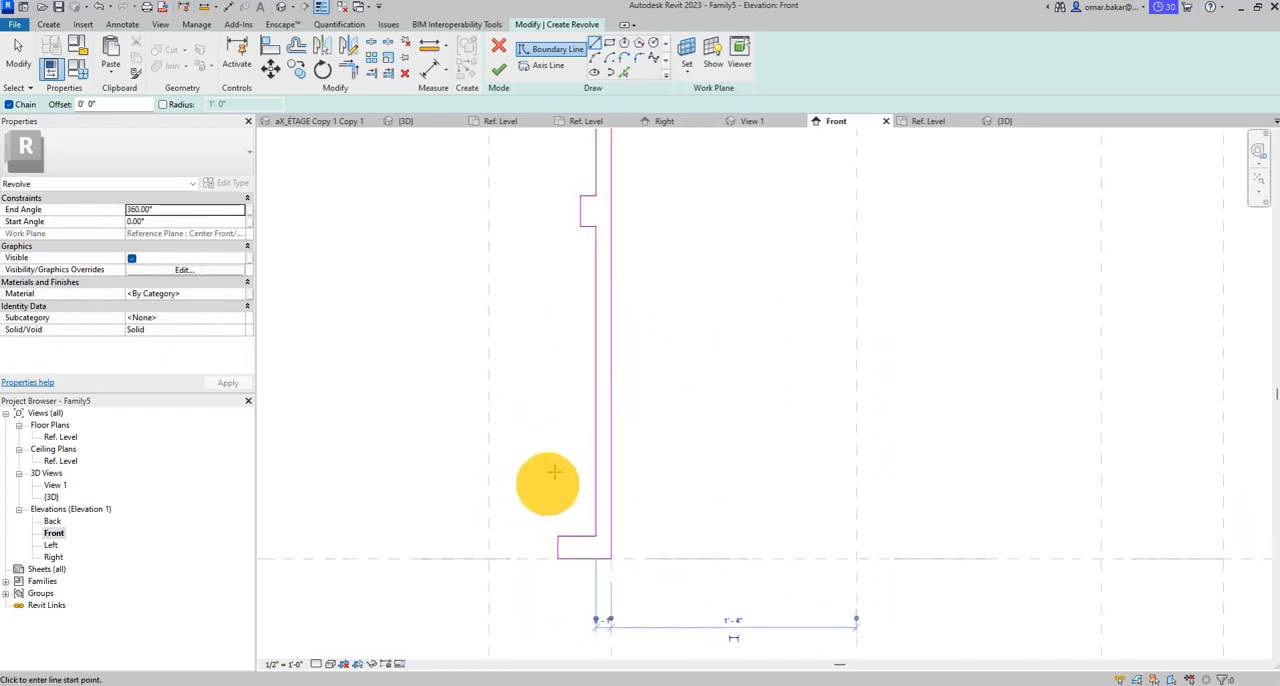
middle_click_drag(634, 189, 619, 504)
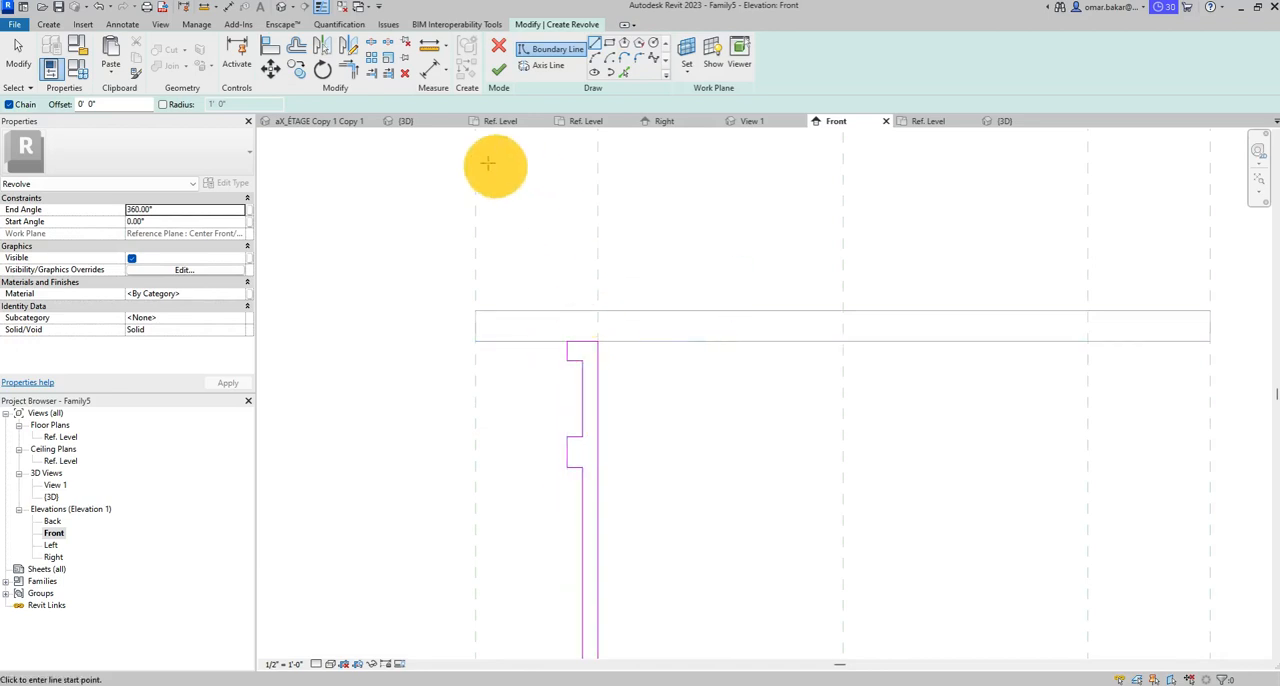
left_click(18, 50)
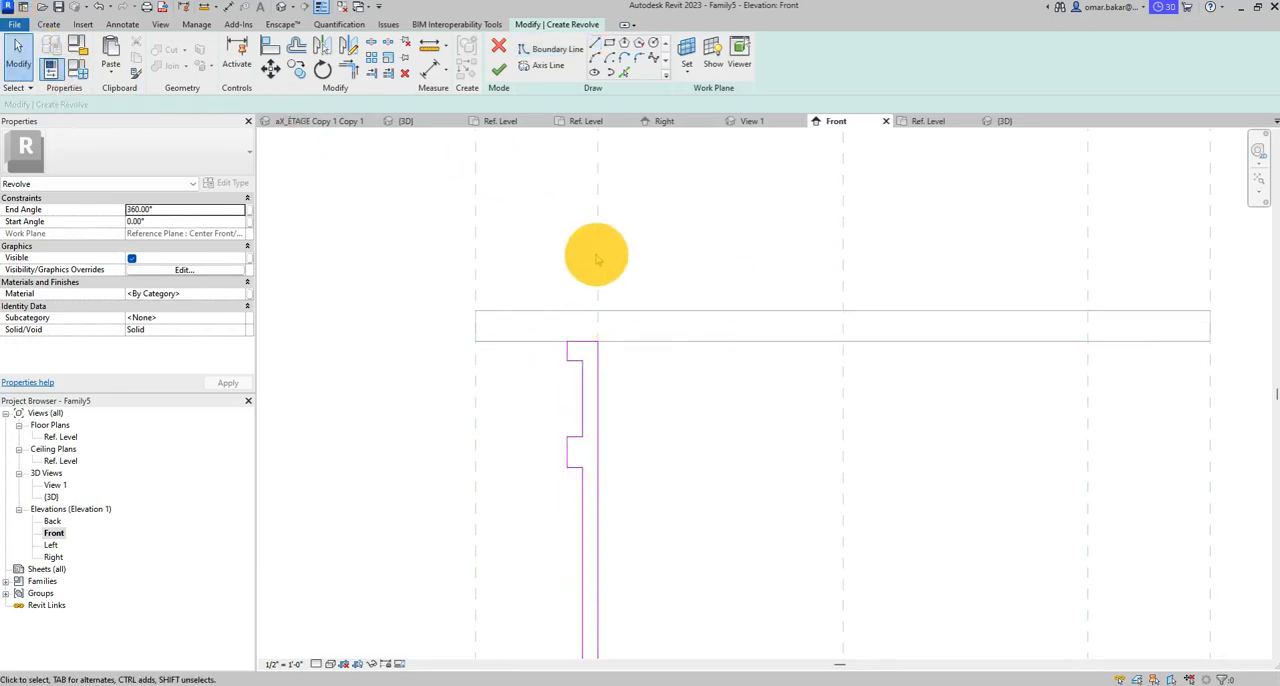
- Align the leg profile's straight inner edge to the left inner reference plane and lock the alignment
scroll(597, 253, "down", 2)
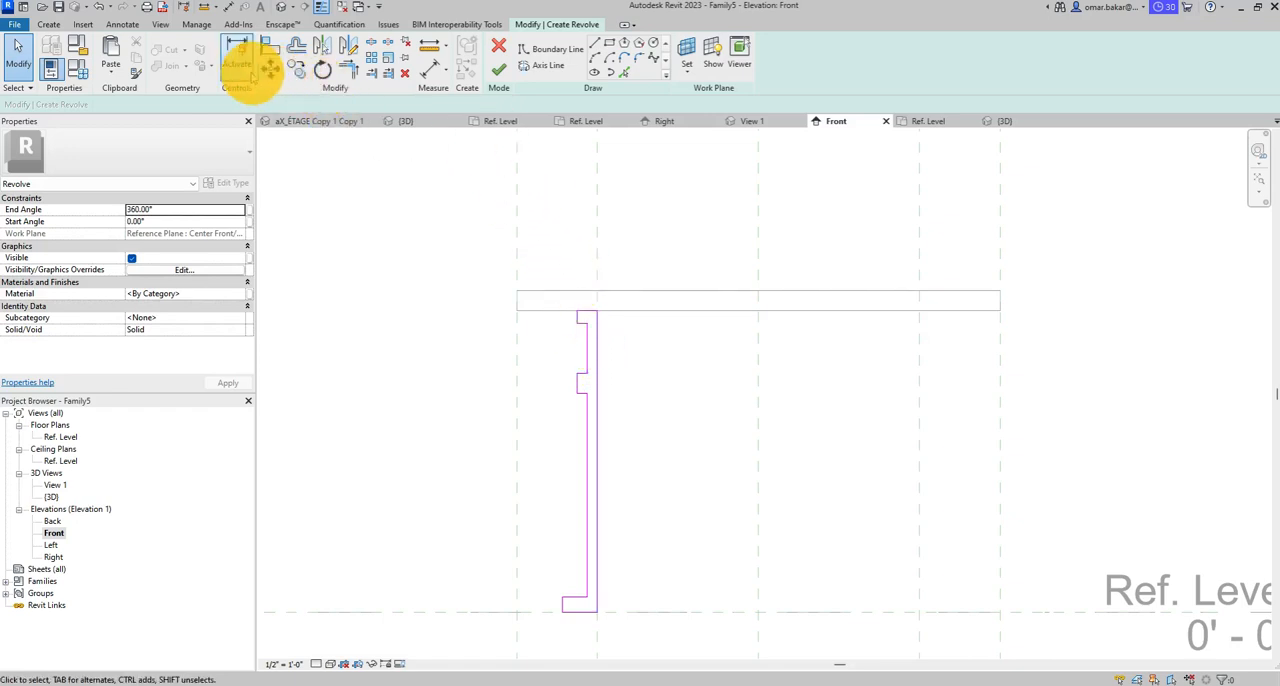
left_click(270, 45)
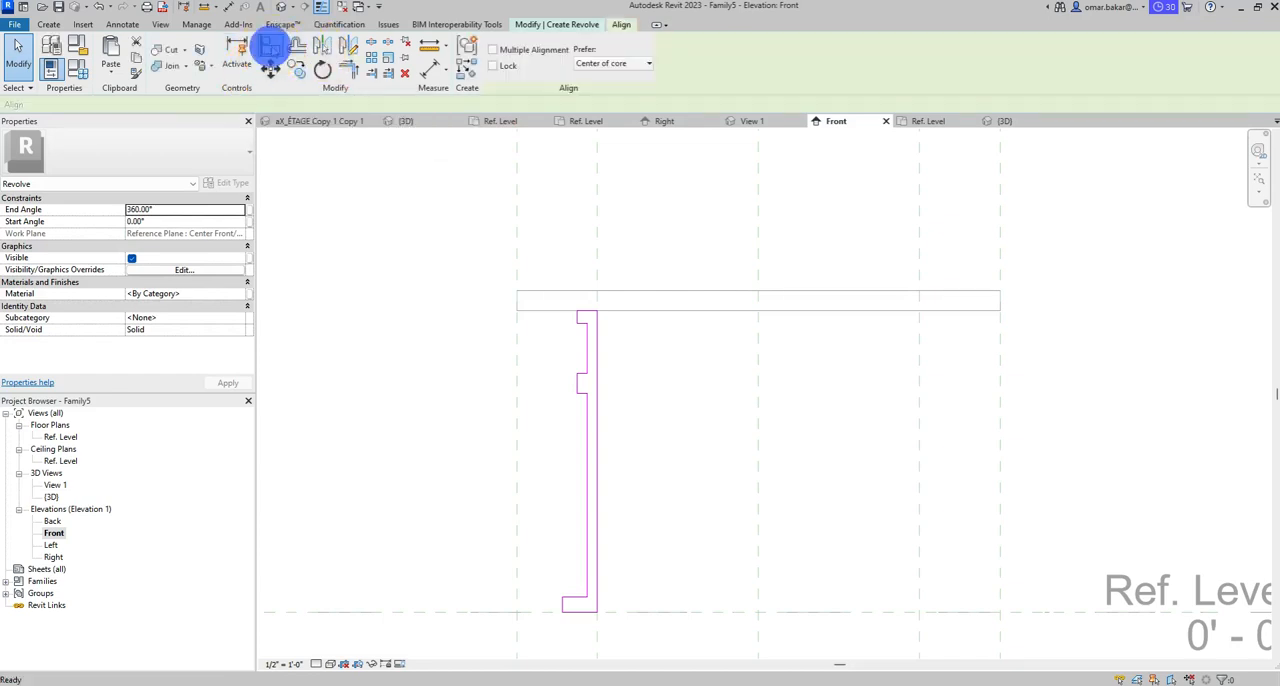
left_click(597, 266)
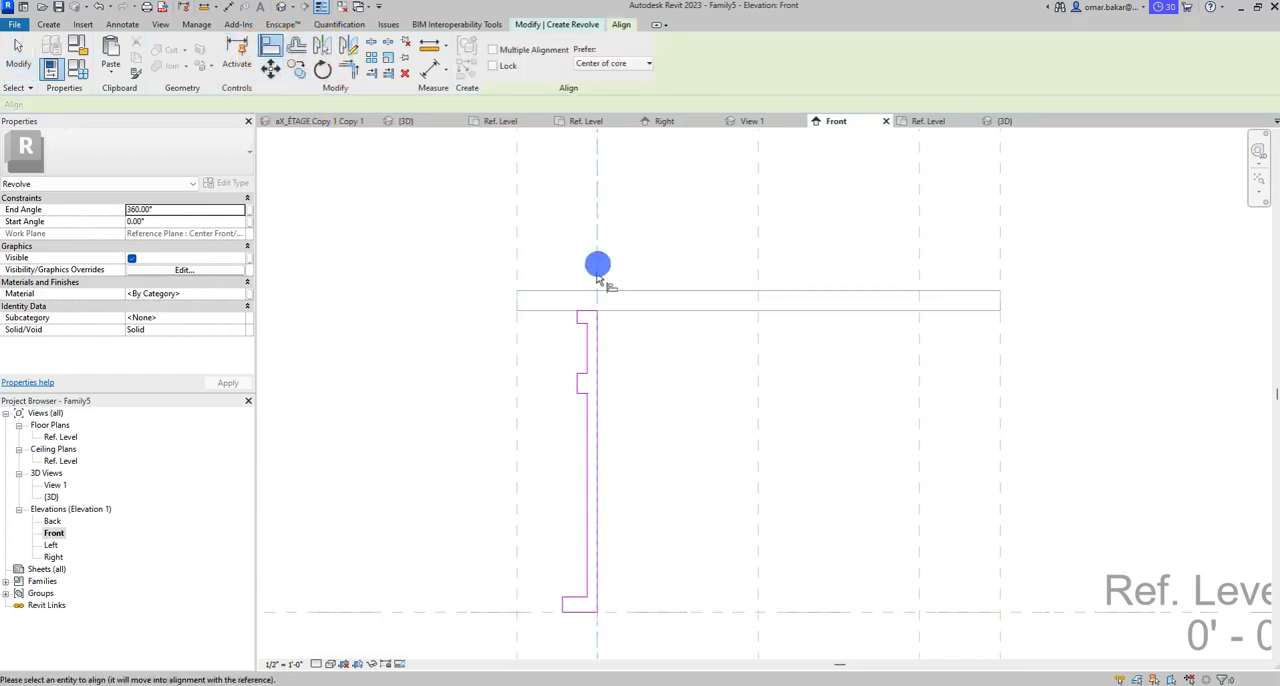
scroll(608, 482, "up", 1)
left_click(594, 420)
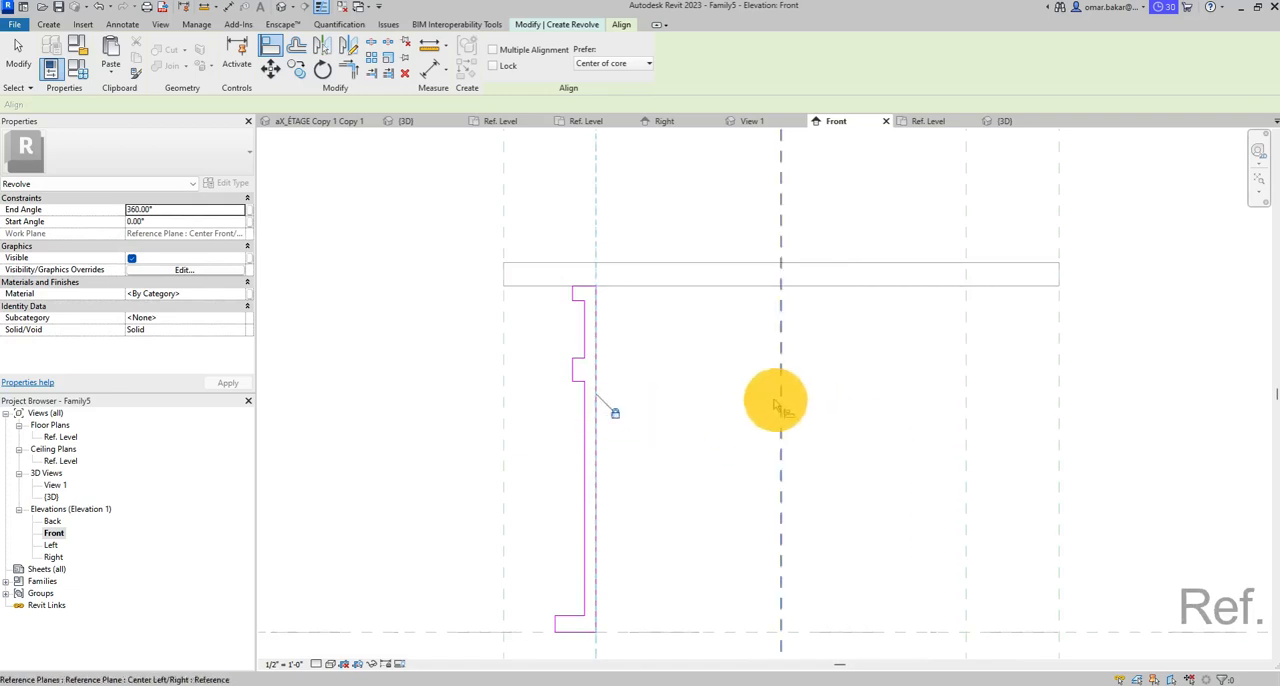
scroll(777, 400, "down", 1)
middle_click_drag(642, 396, 560, 398)
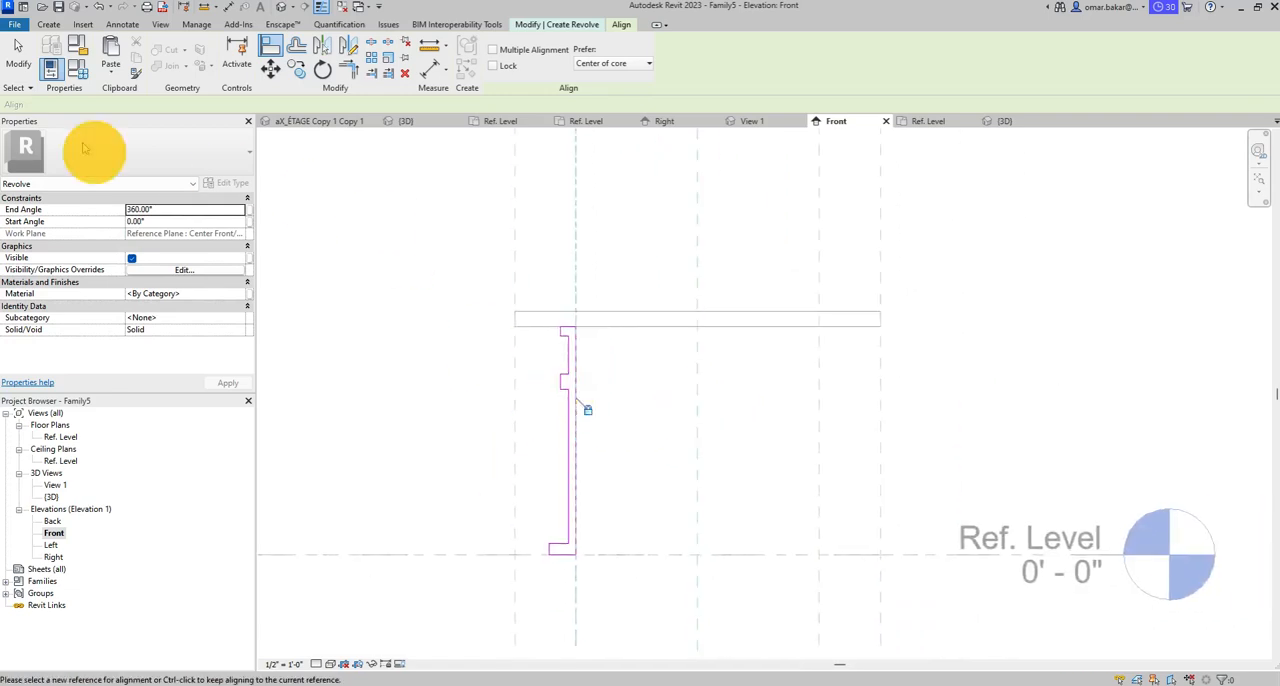
left_click(18, 55)
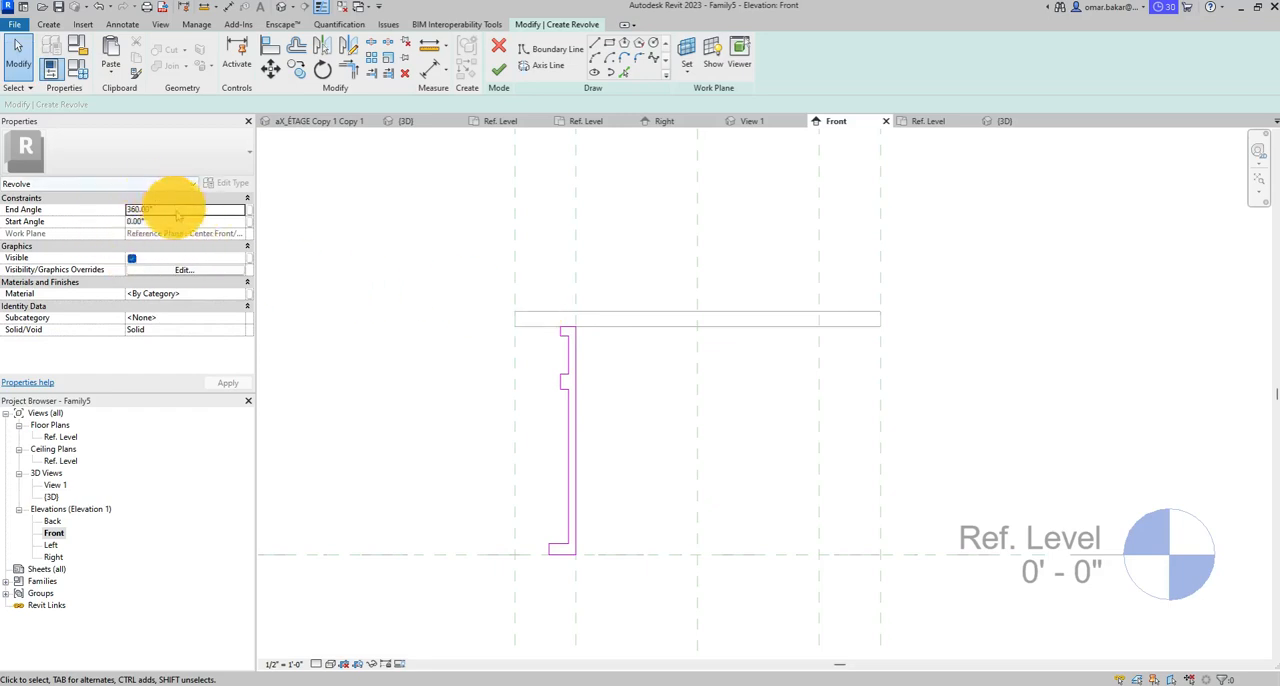
- Set the end angle of the leg revolve to 90°
left_click(147, 209)
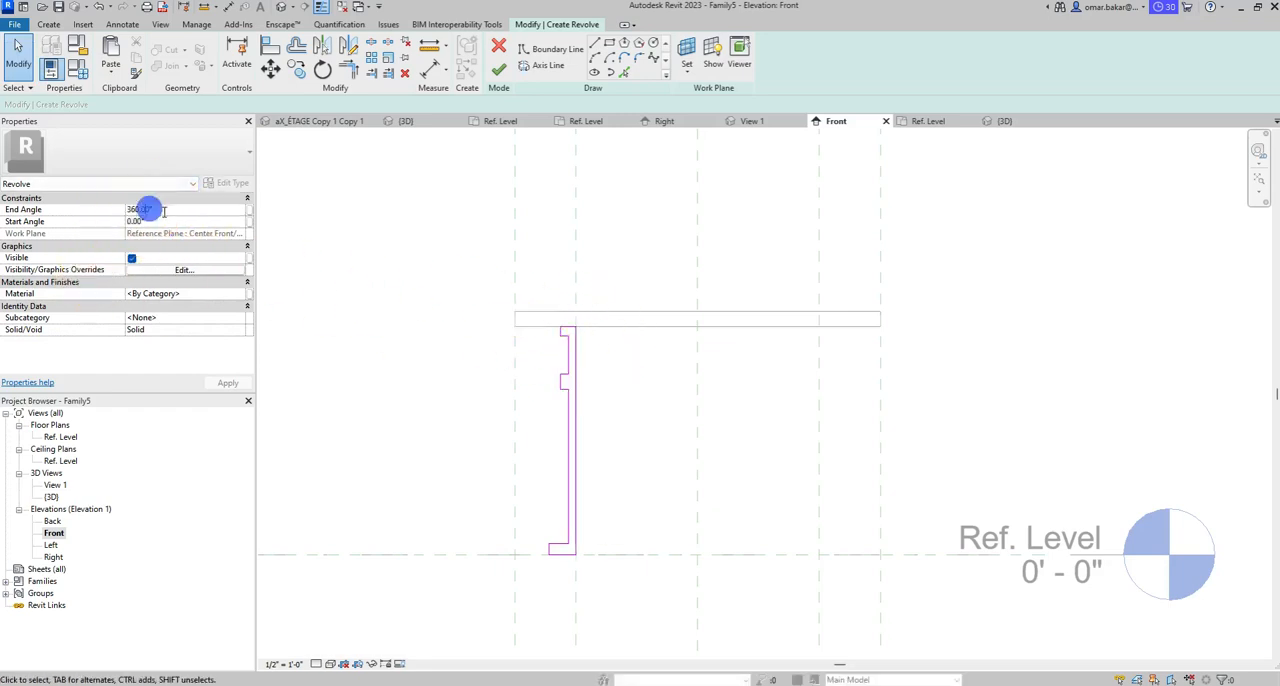
left_click(65, 198)
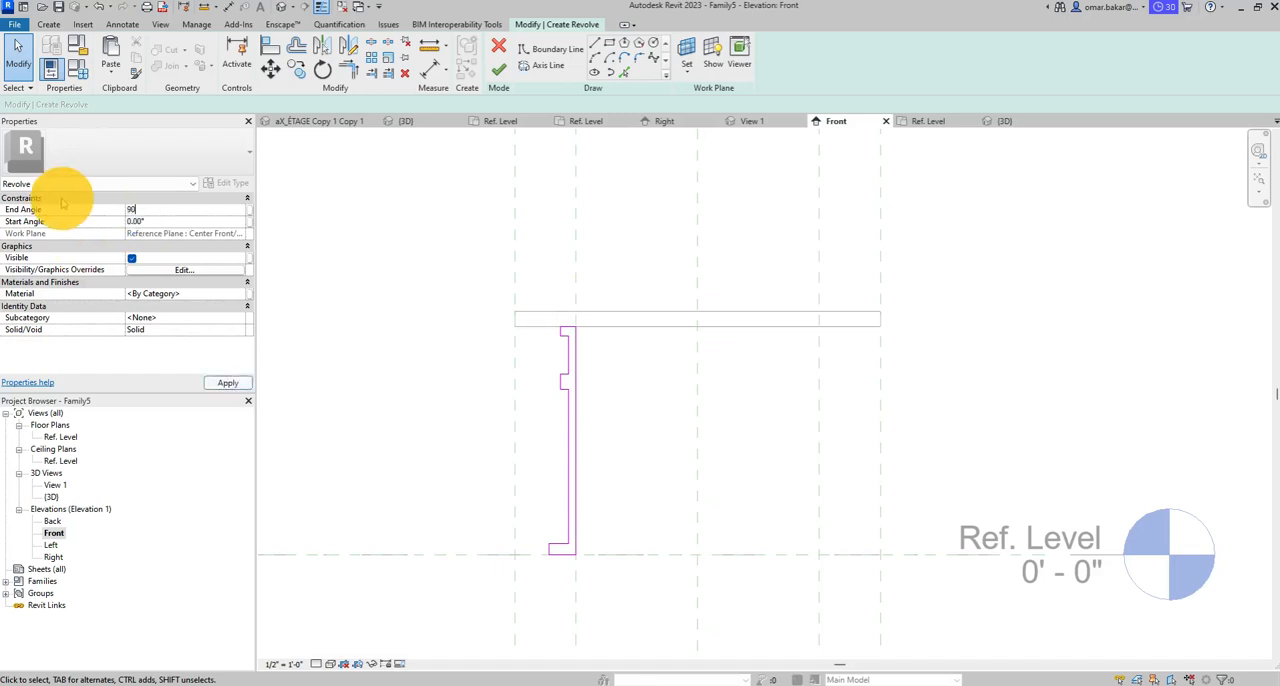
type("90")
left_click(163, 221)
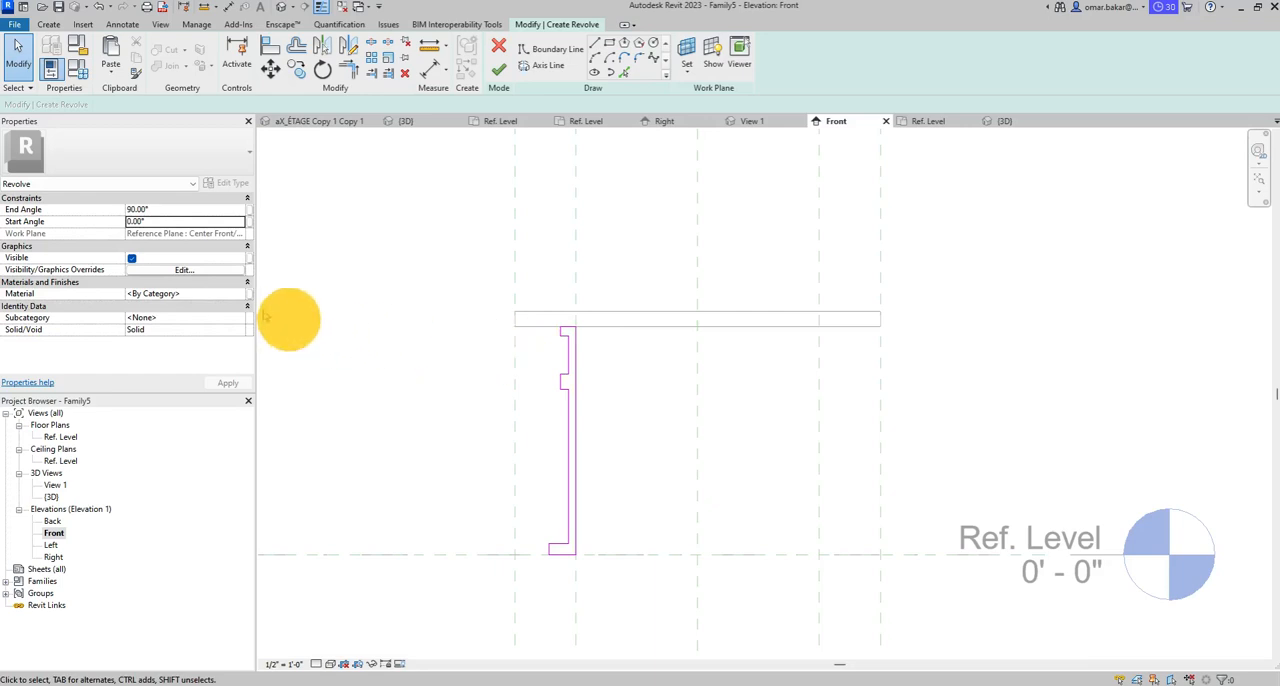
- Search the material library for chrome, add Steel, Chrome Plated to the document, and assign it to the leg revolve
left_click(220, 293)
left_click(240, 293)
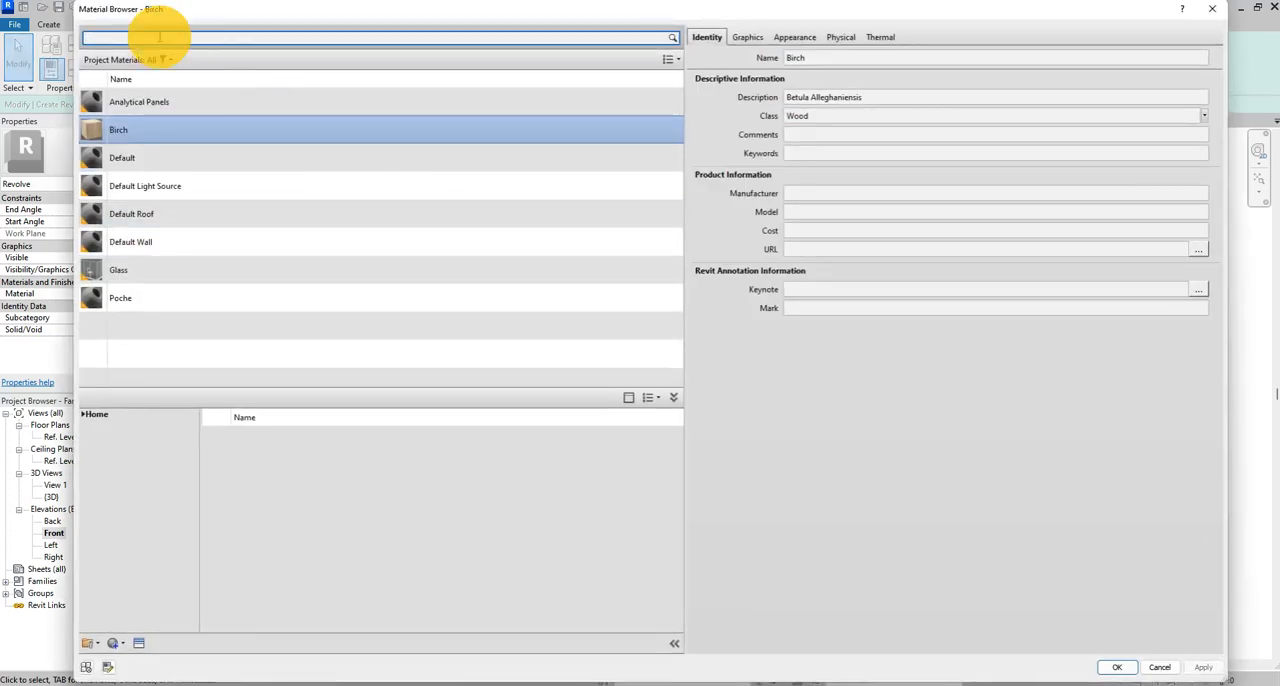
left_click(159, 37)
type("chrome")
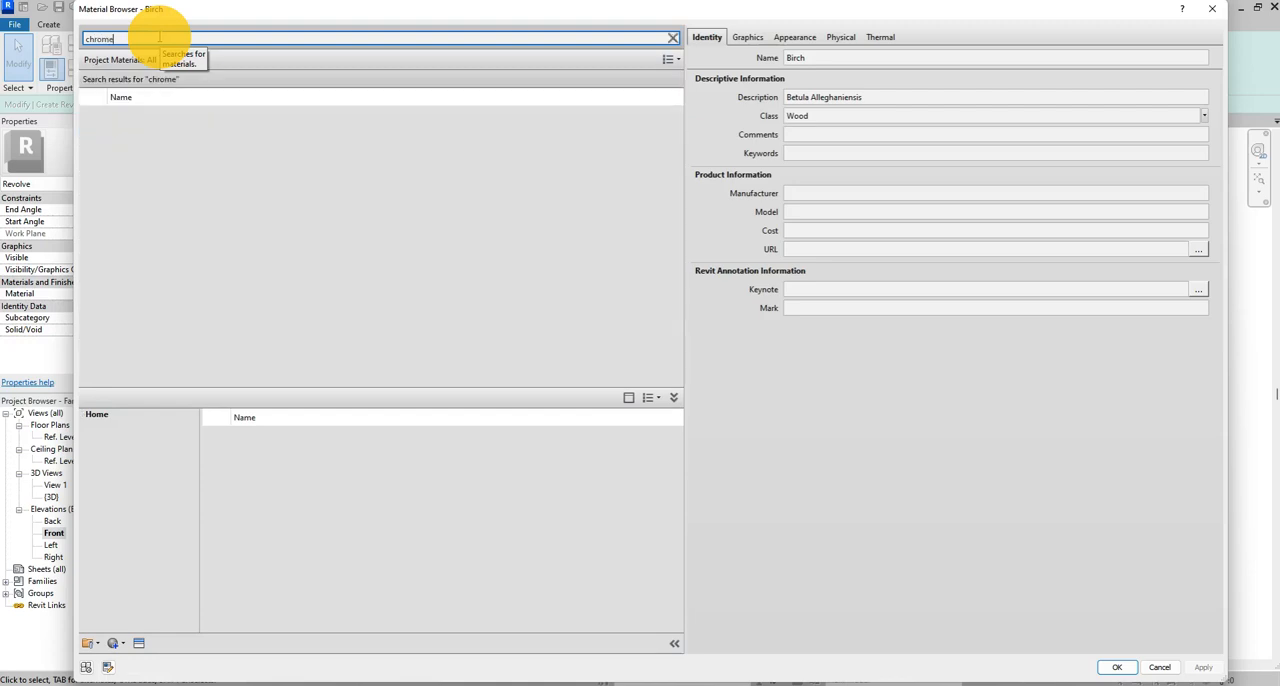
left_click(270, 524)
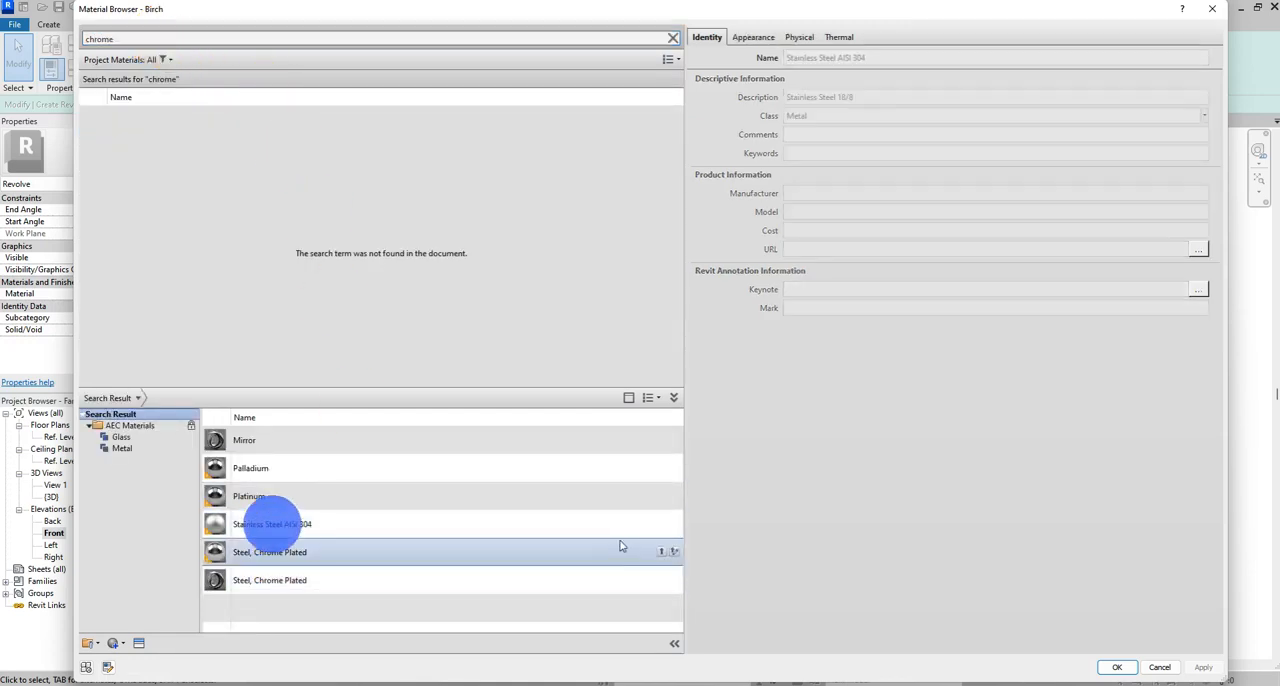
left_click(660, 551)
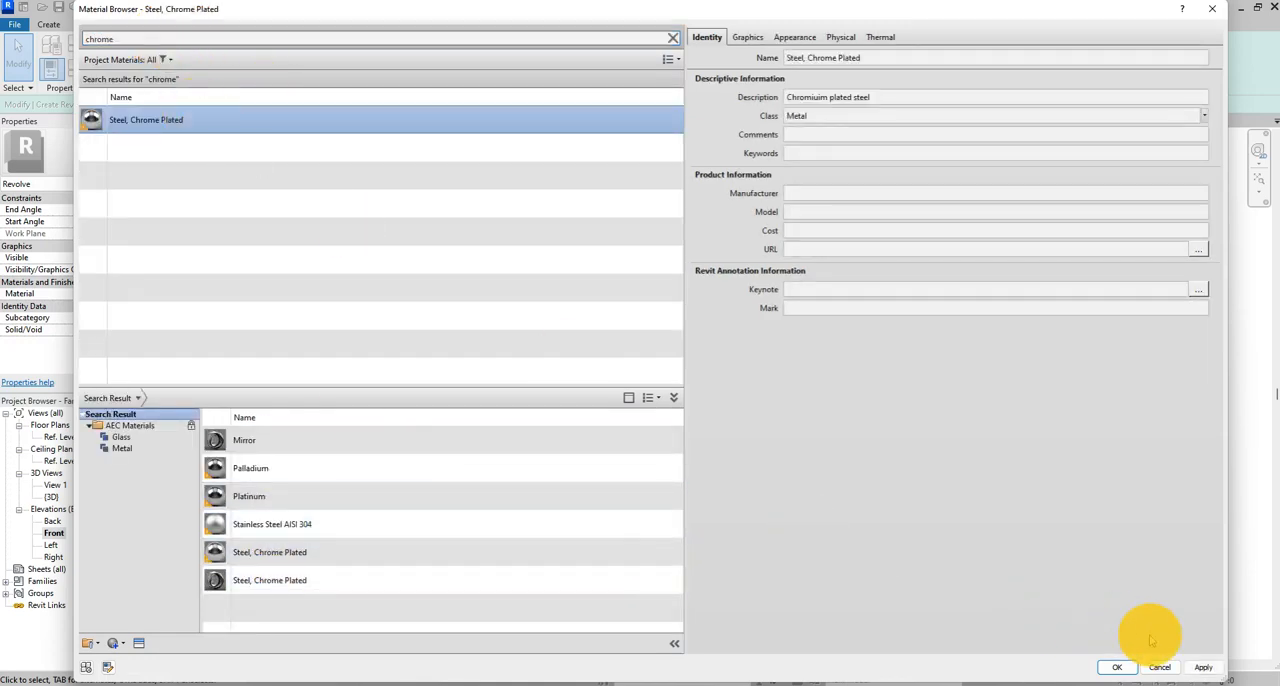
left_click(1117, 667)
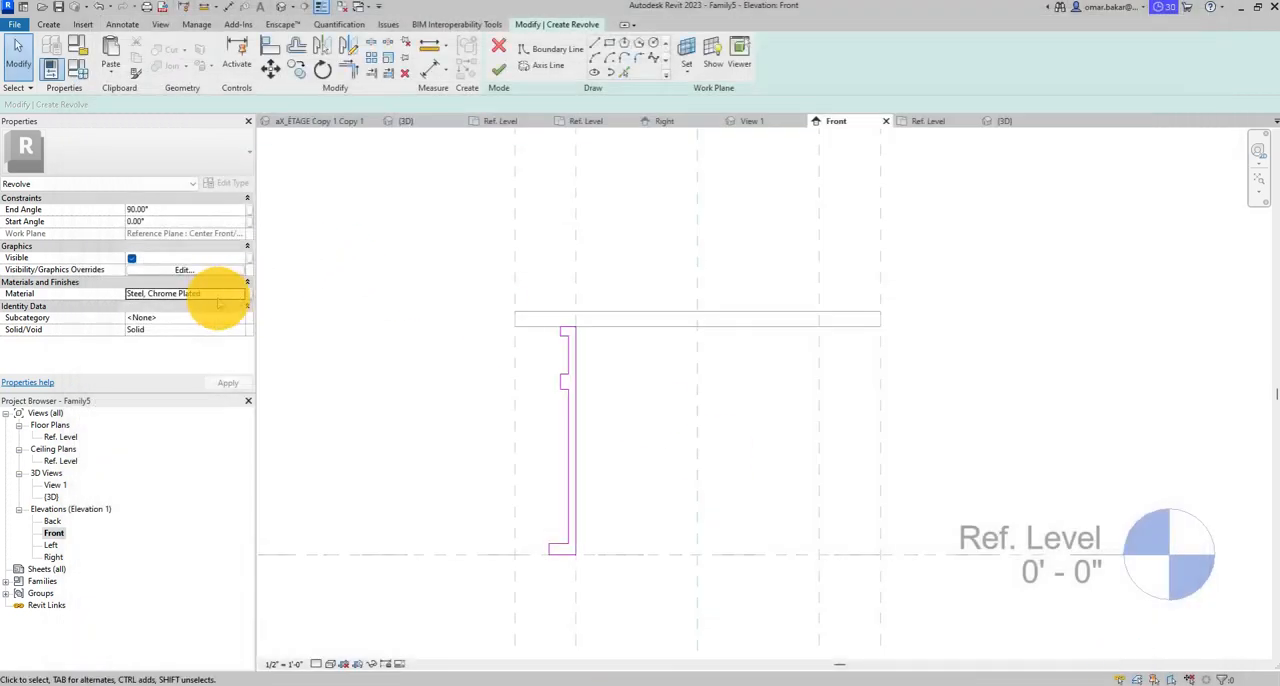
- Associate the leg's material with a new family type parameter named Pieds, grouped under Materials and Finishes
left_click(247, 293)
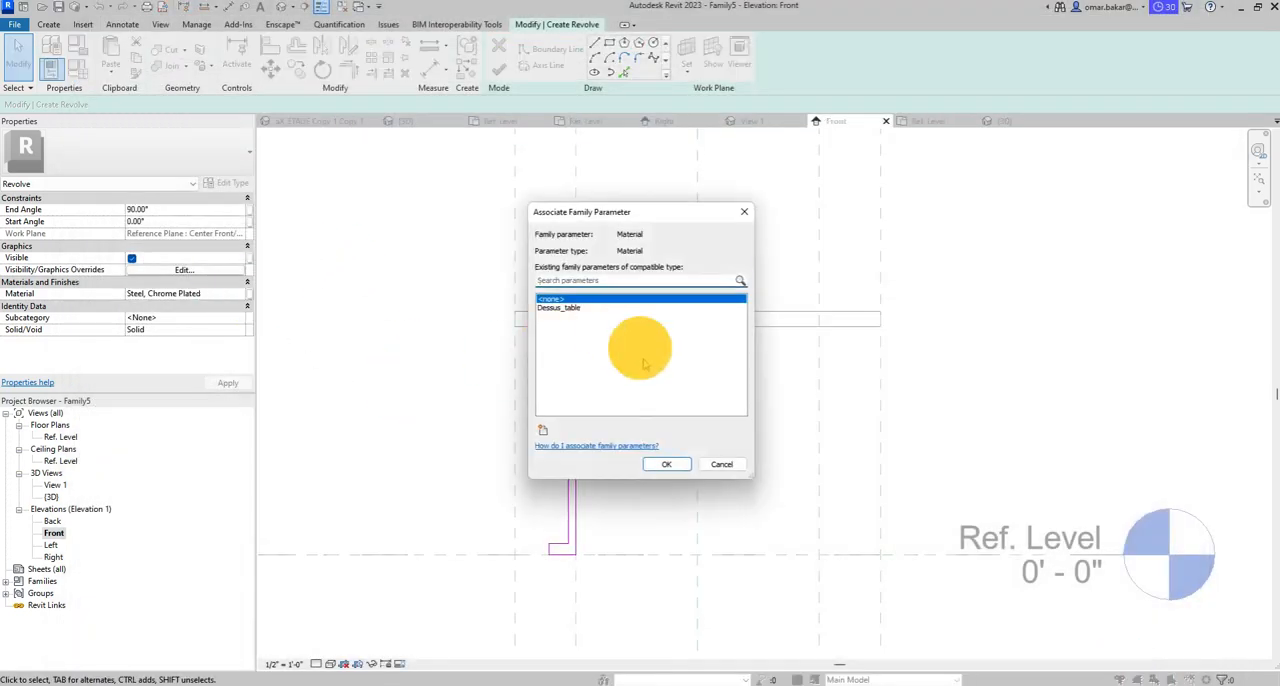
left_click(543, 430)
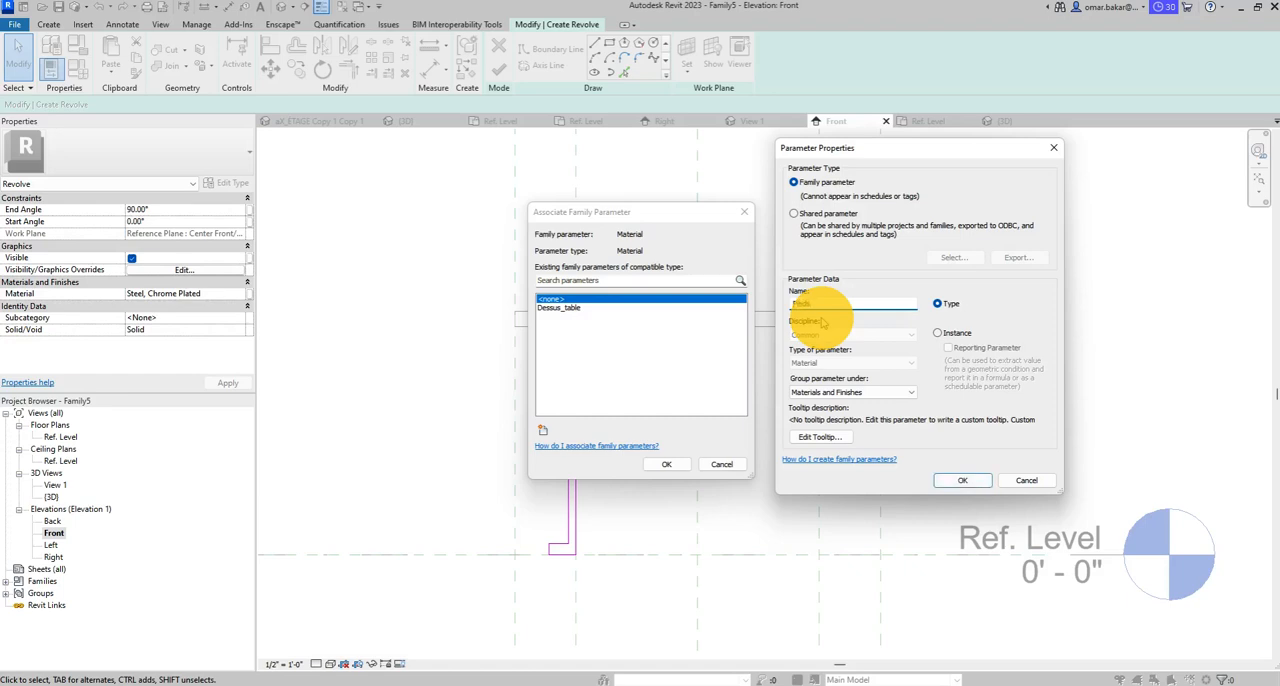
left_click(960, 480)
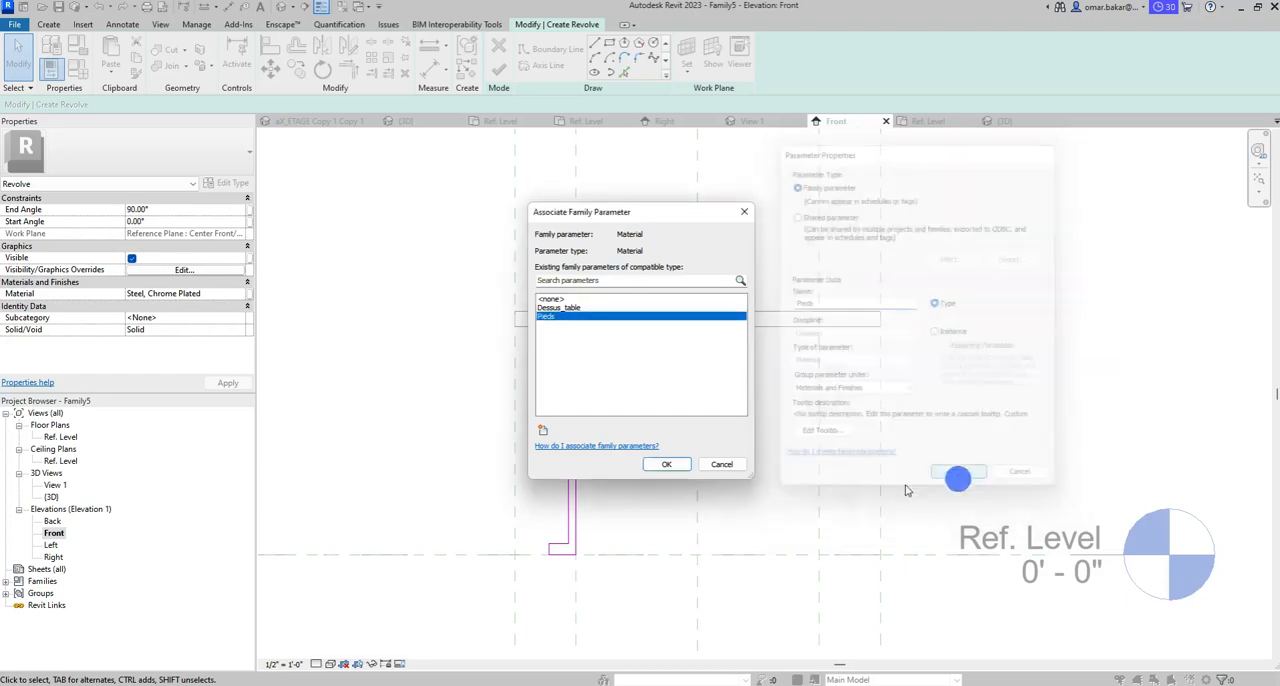
left_click(668, 465)
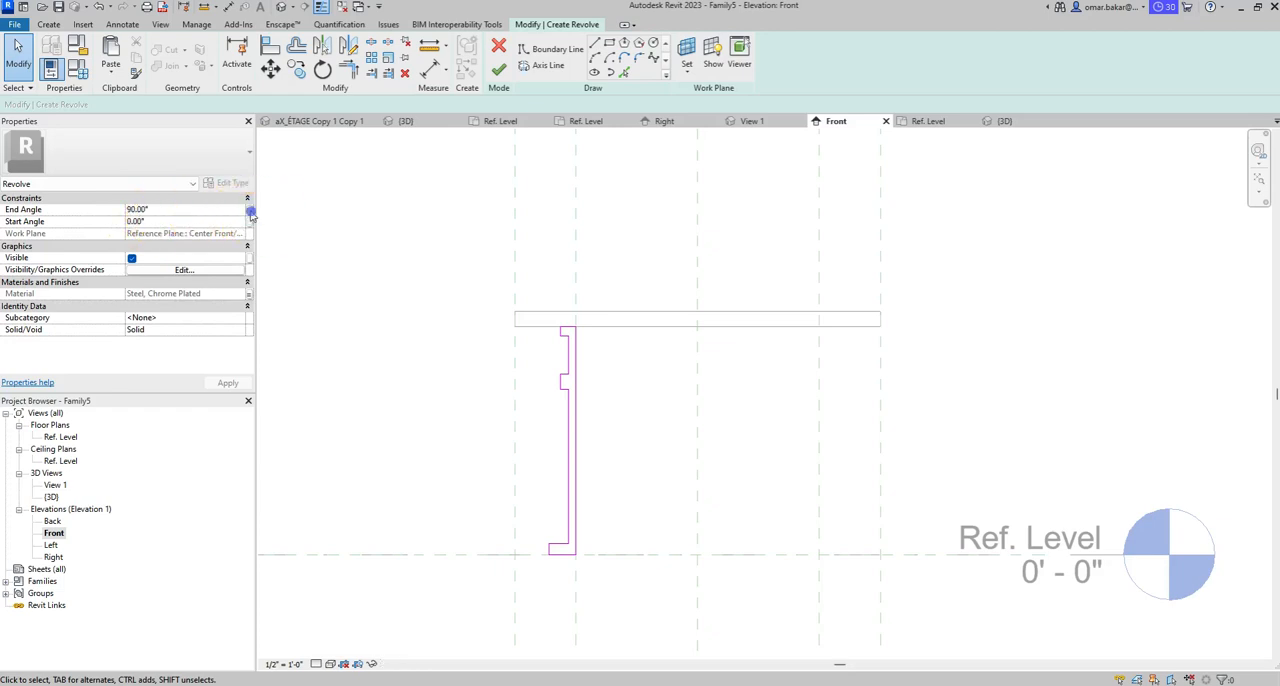
- Associate the revolve's End Angle with a new family type parameter named Rev_angle, grouped under Dimensions
left_click(247, 210)
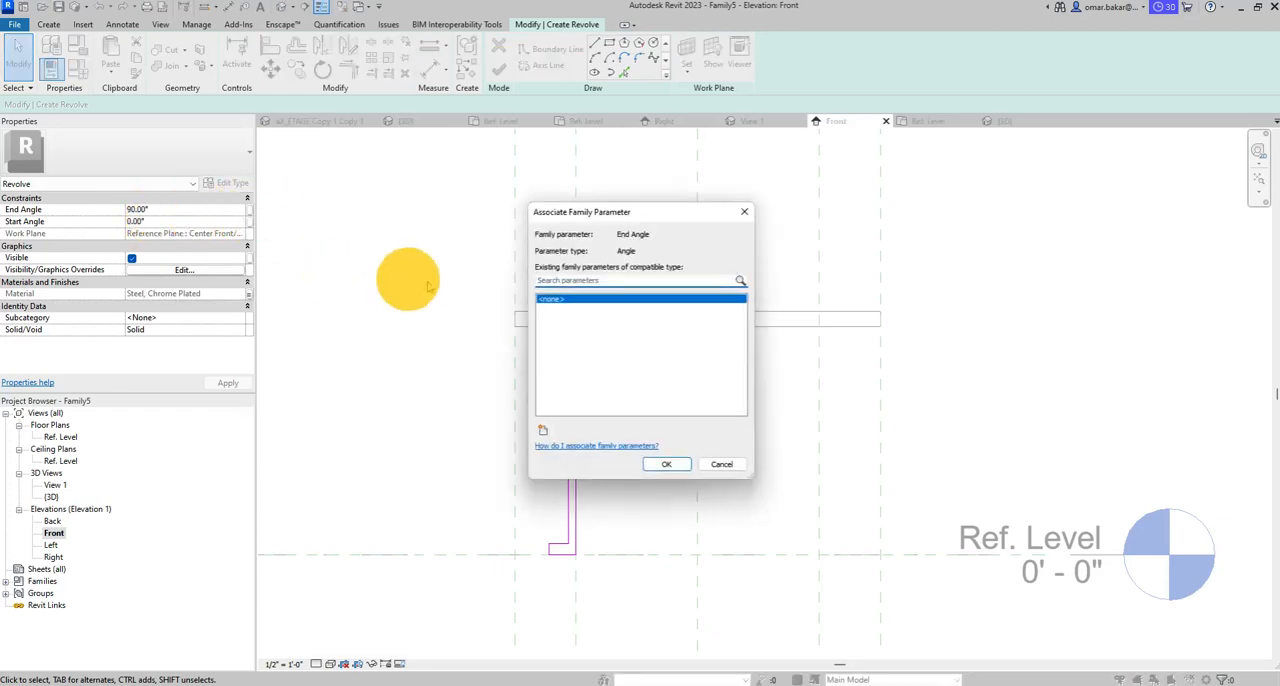
left_click(543, 432)
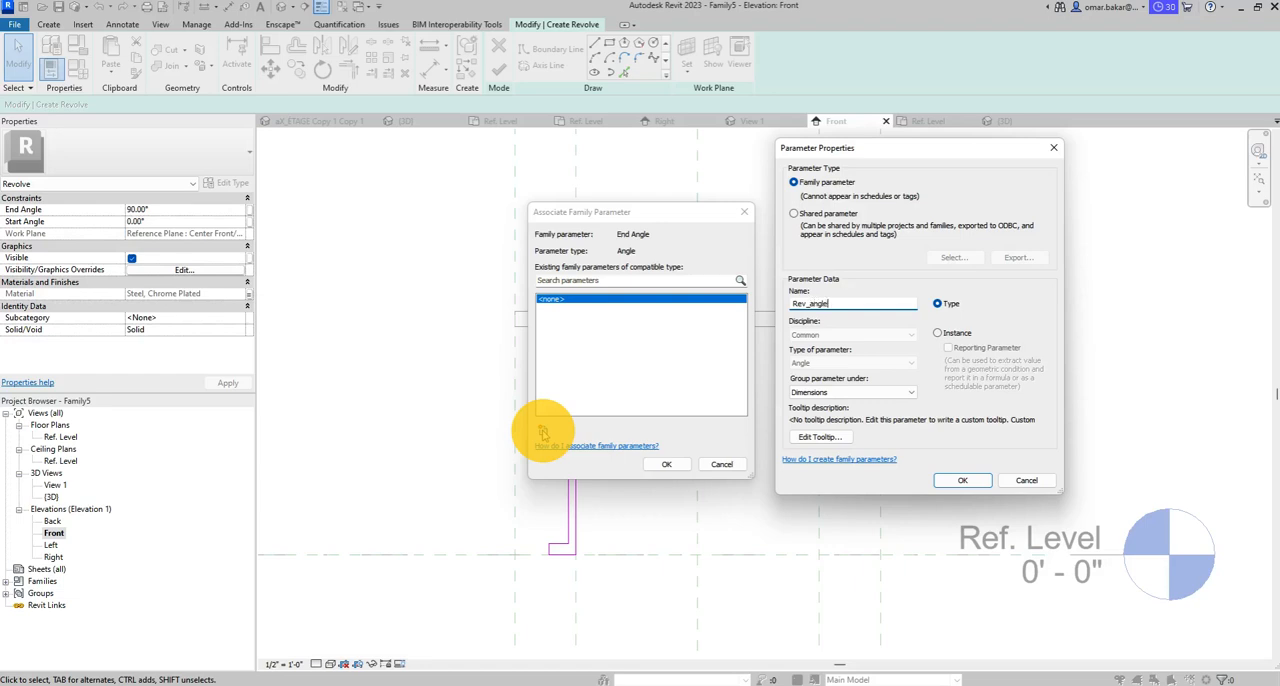
left_click(982, 482)
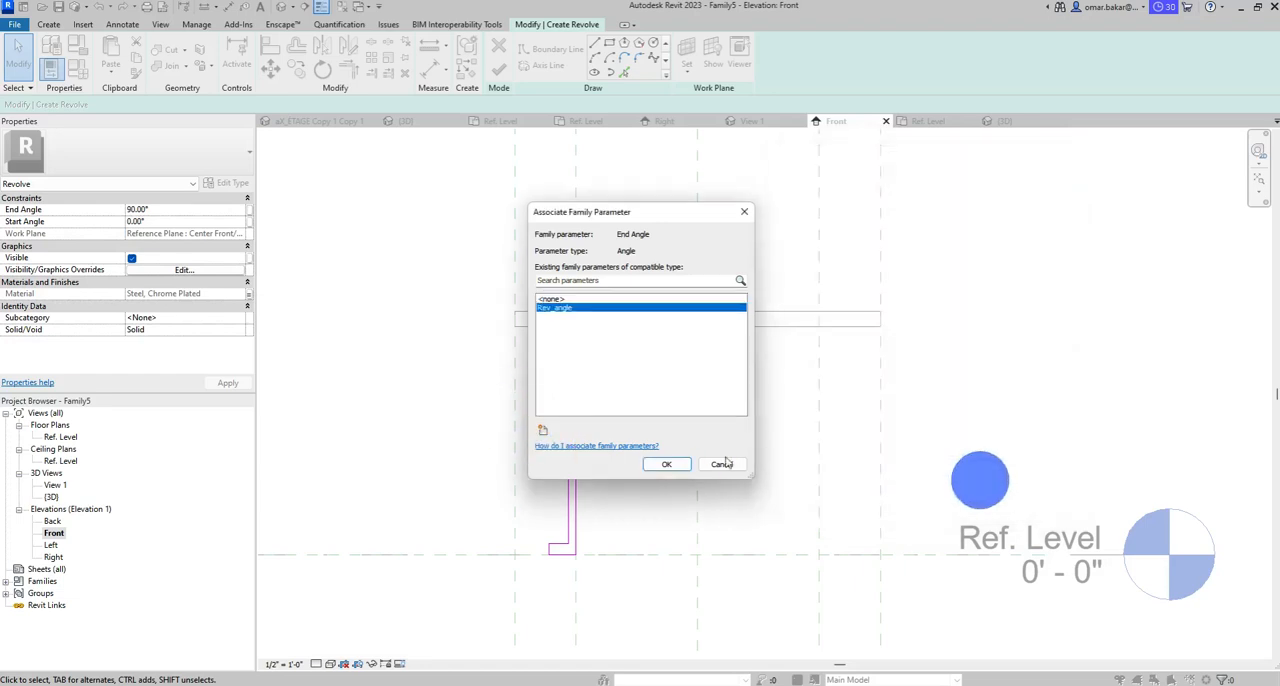
left_click(674, 465)
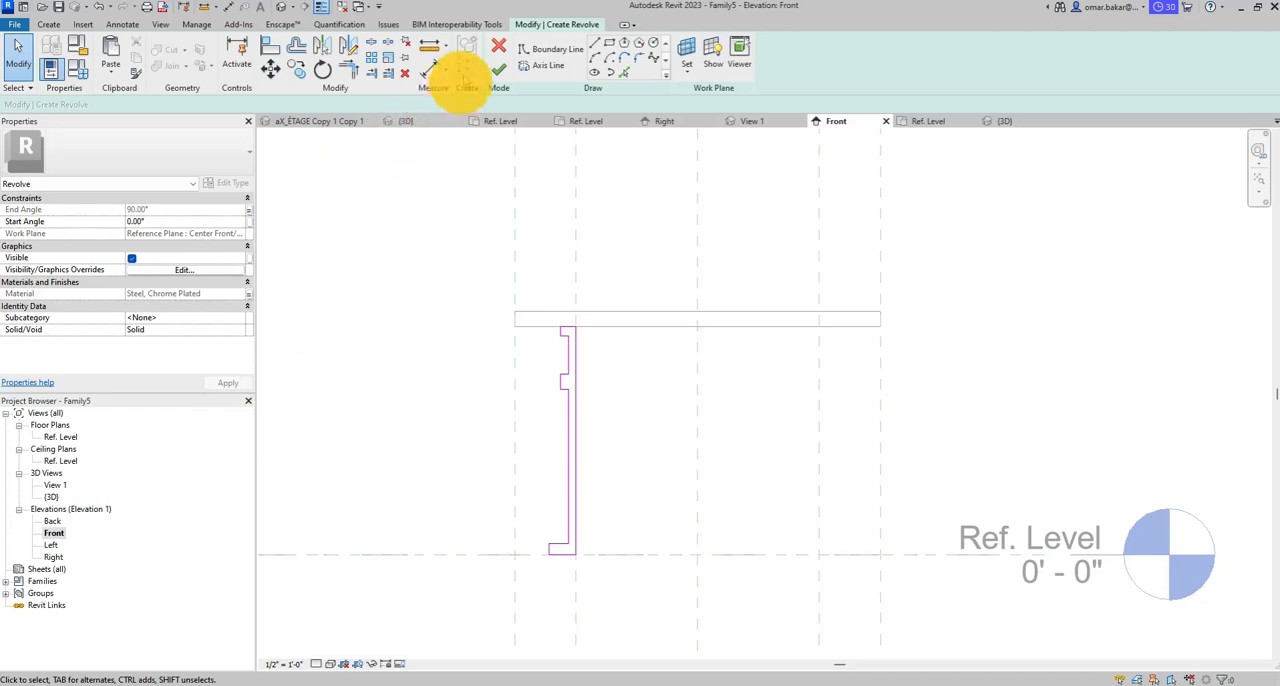
- Complete the leg revolve using the left inner reference plane as its axis line, and inspect the leg in the 3D view
left_click(548, 66)
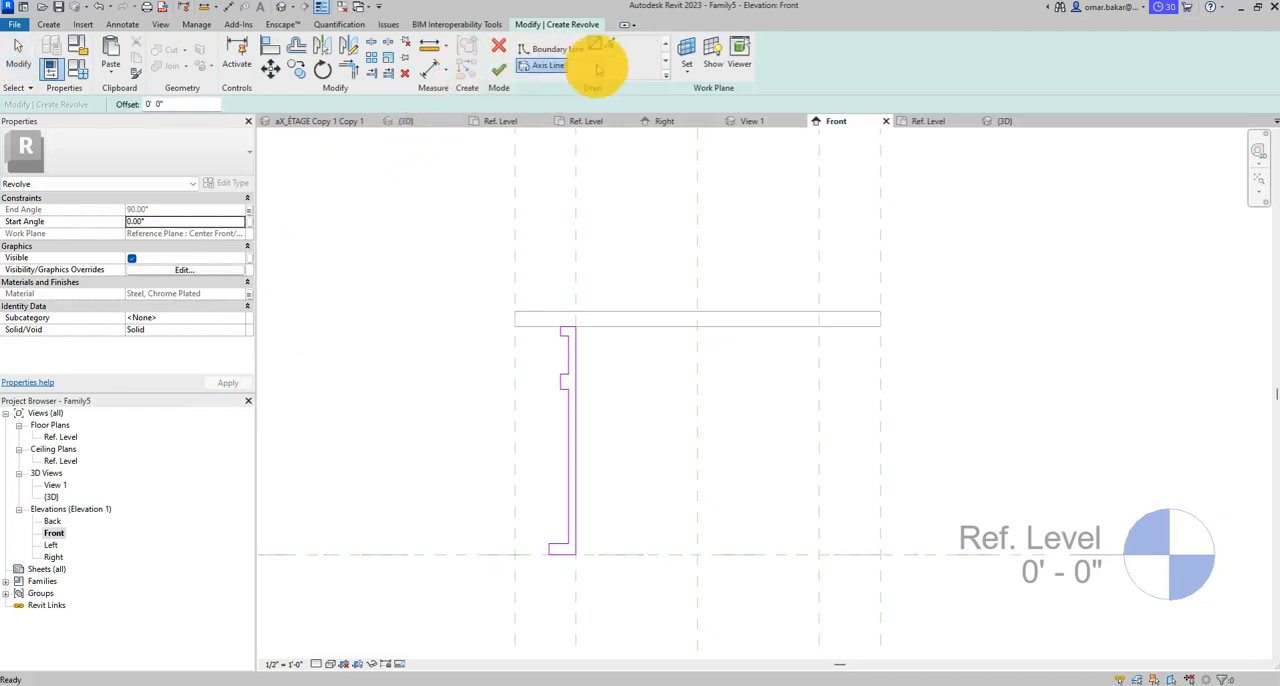
left_click(612, 43)
left_click(576, 345)
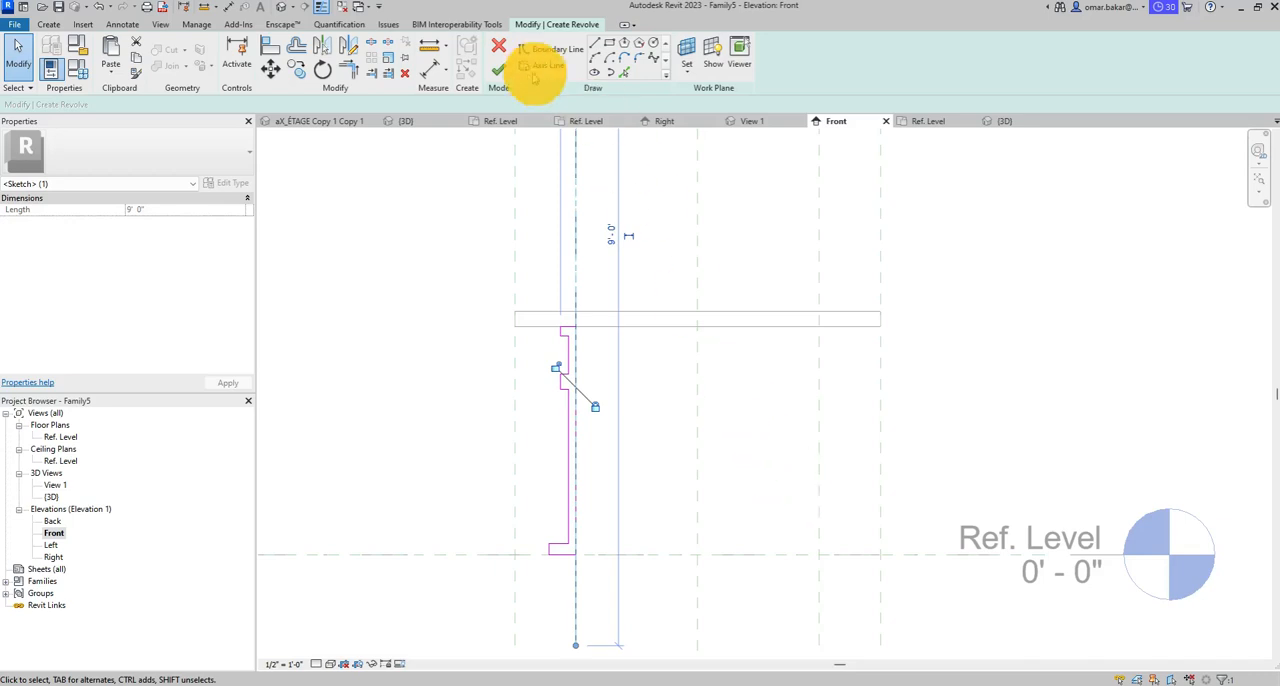
left_click(498, 73)
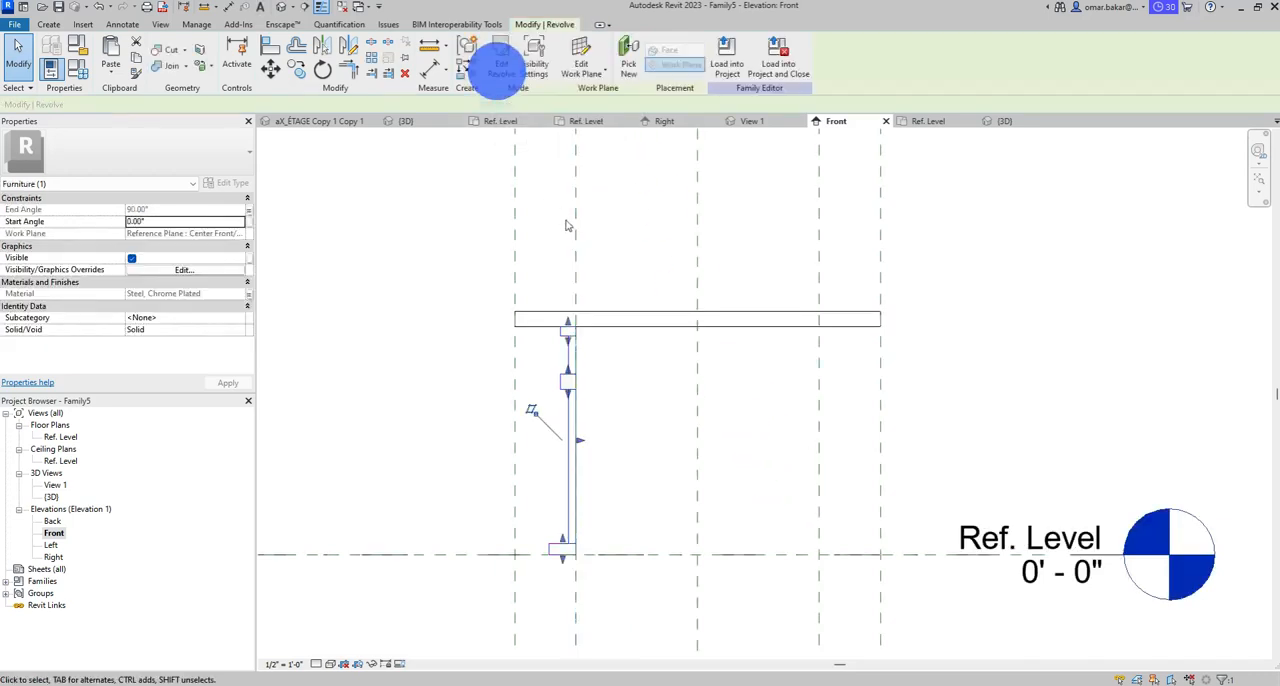
left_click(285, 8)
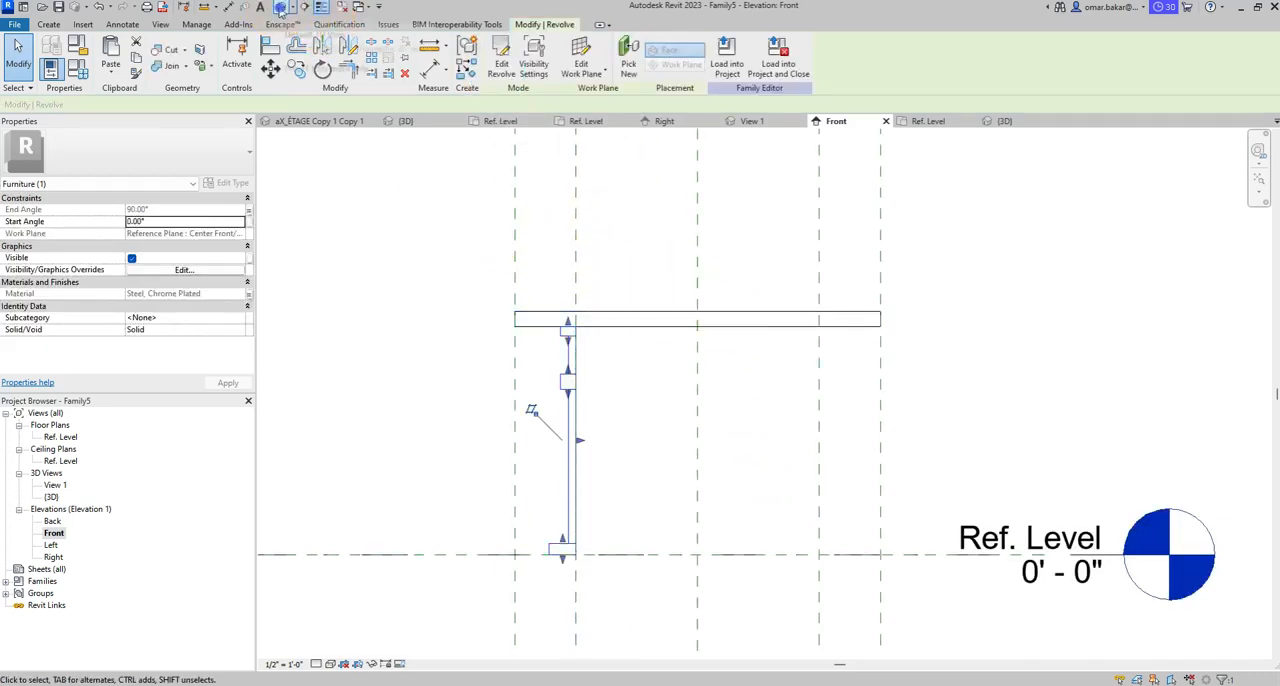
middle_click_drag(785, 518, 928, 520, "shift")
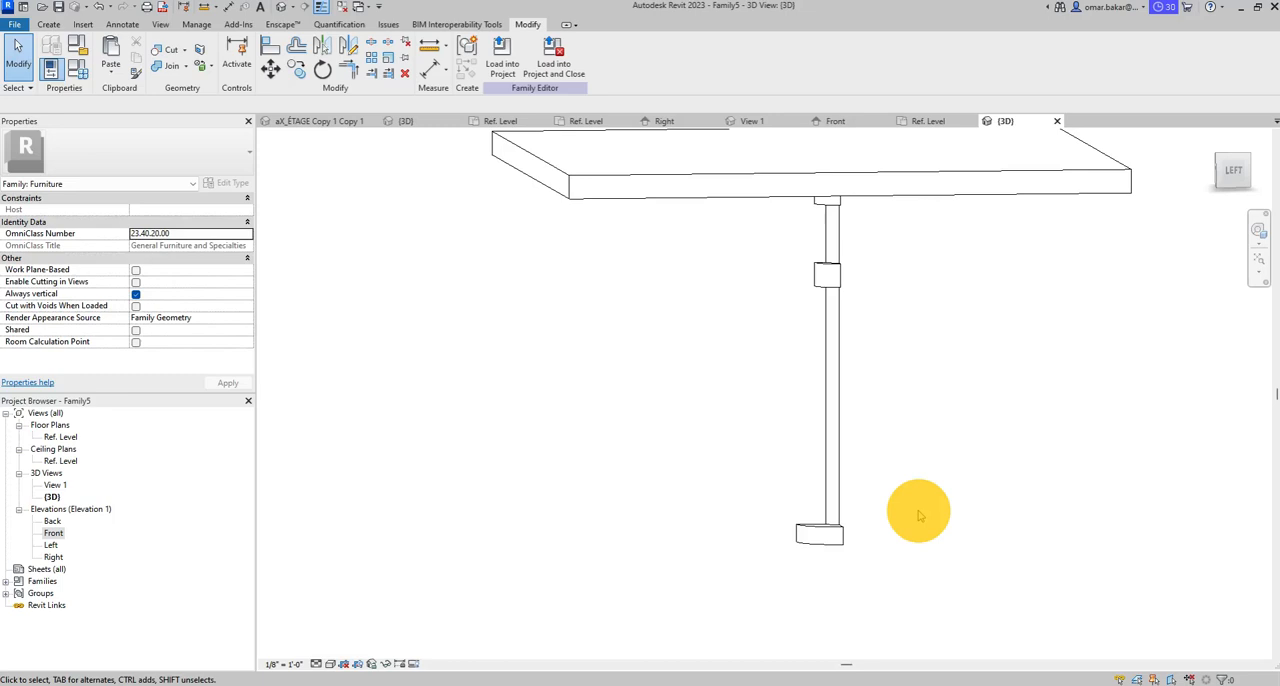
middle_click_drag(886, 506, 729, 390, "shift")
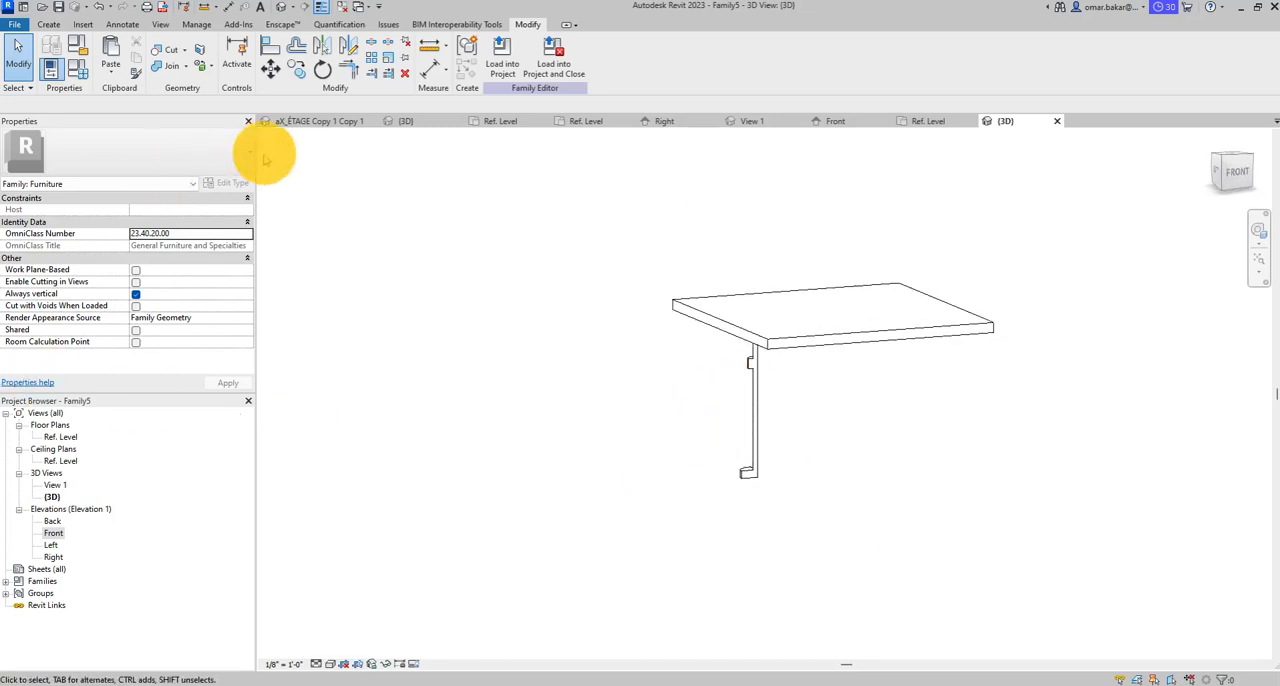
- In the Ref. Level floor plan, move the leg's work plane to the upper inner horizontal reference plane by picking that plane
double_click(60, 437)
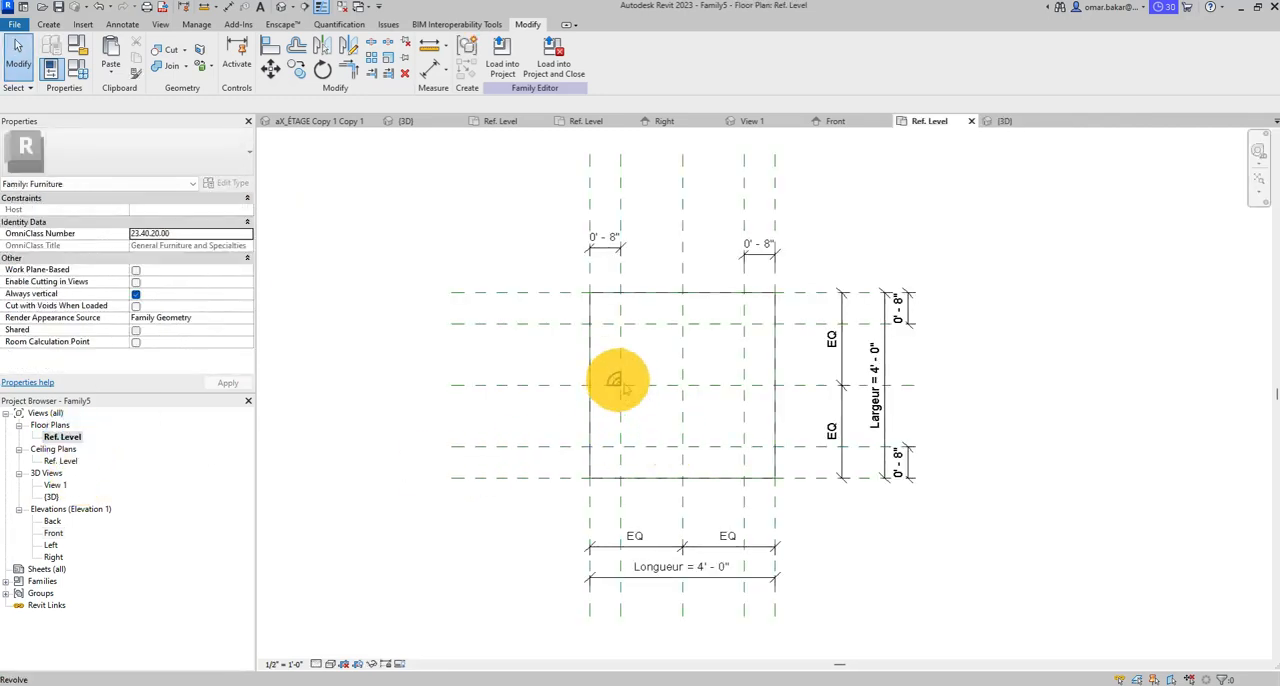
scroll(622, 388, "up", 3)
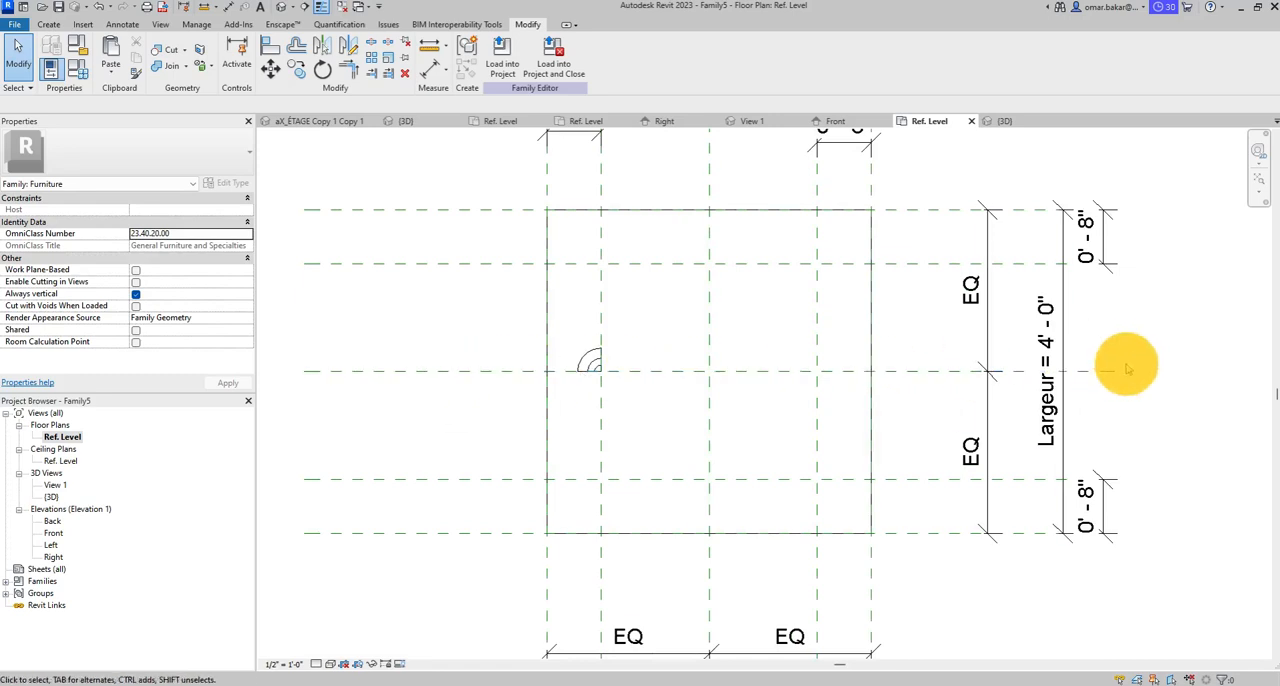
left_click(592, 362)
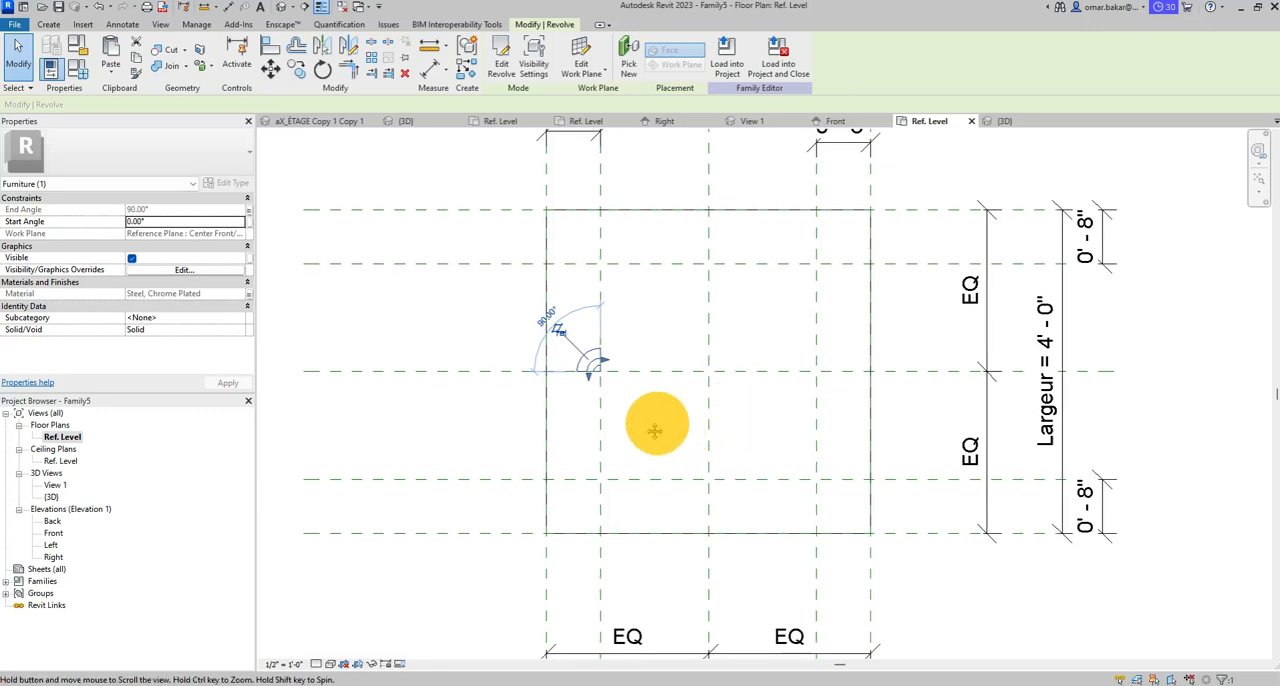
middle_click_drag(654, 423, 603, 416)
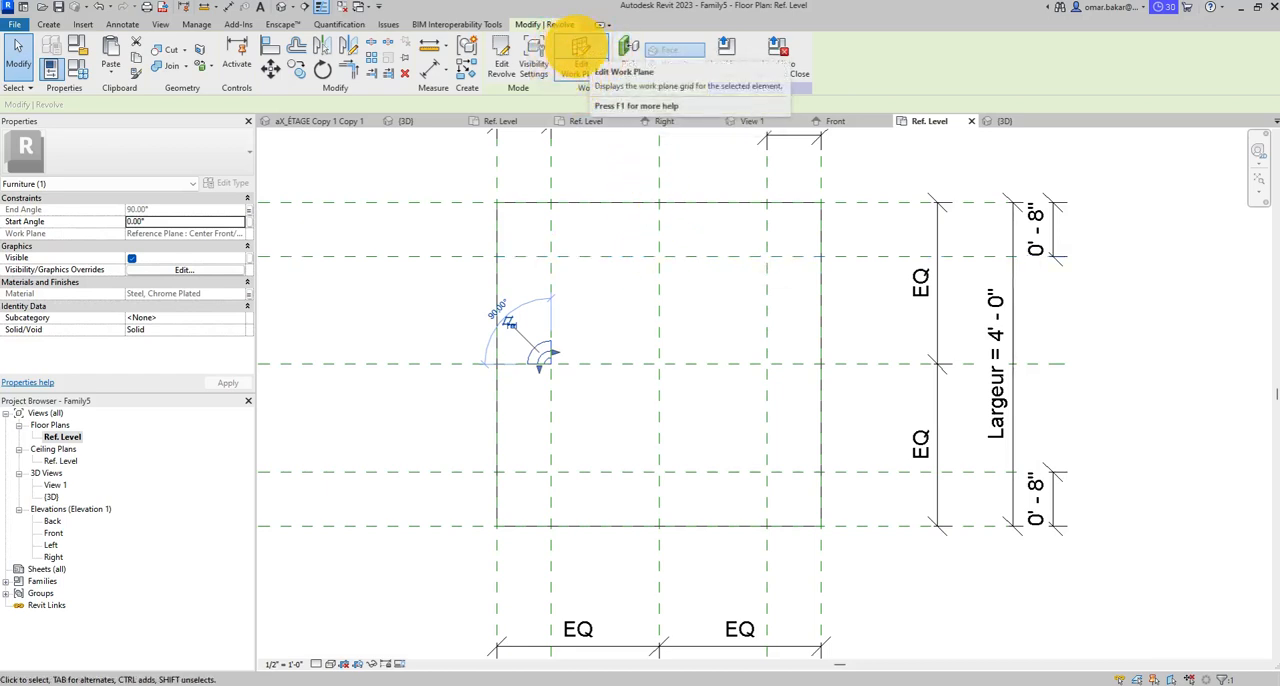
left_click(588, 74)
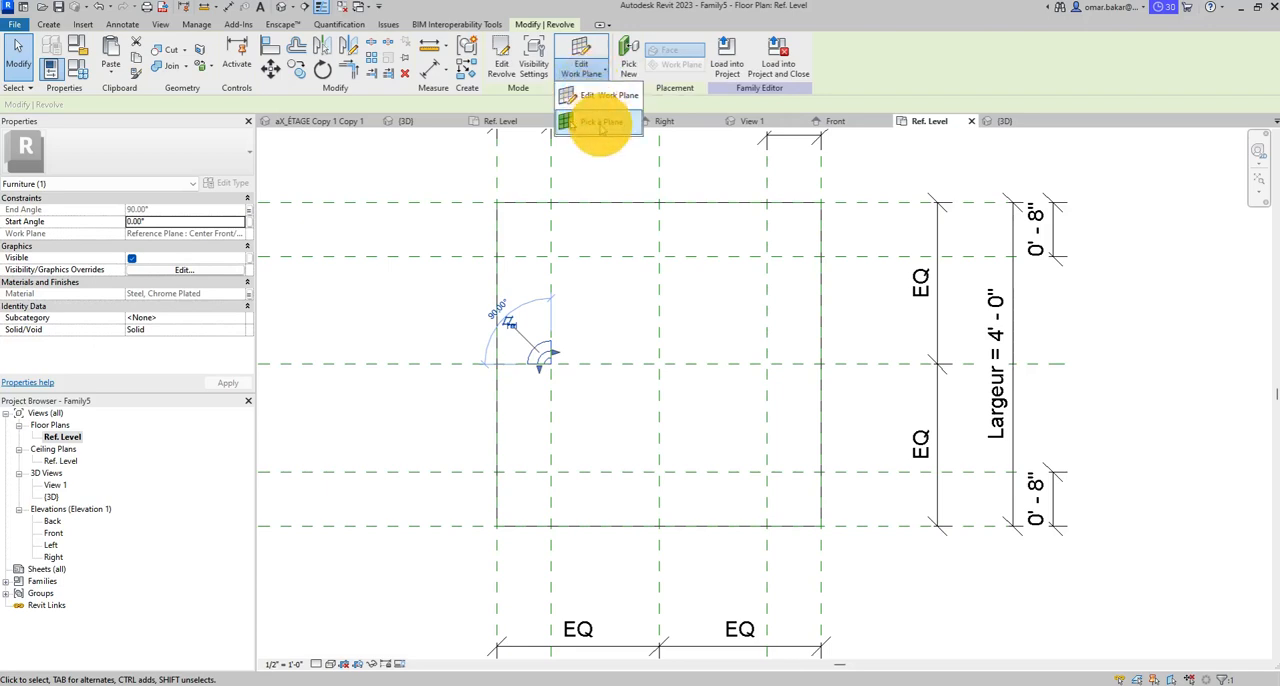
left_click(600, 124)
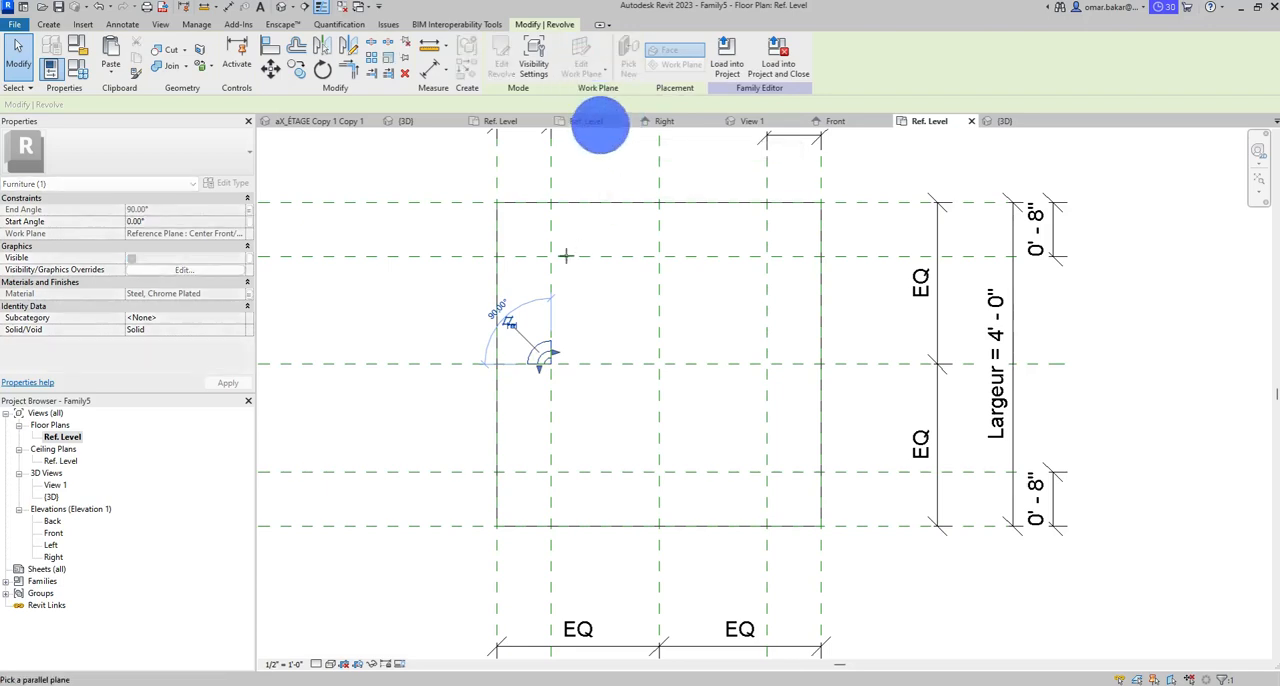
left_click(531, 257)
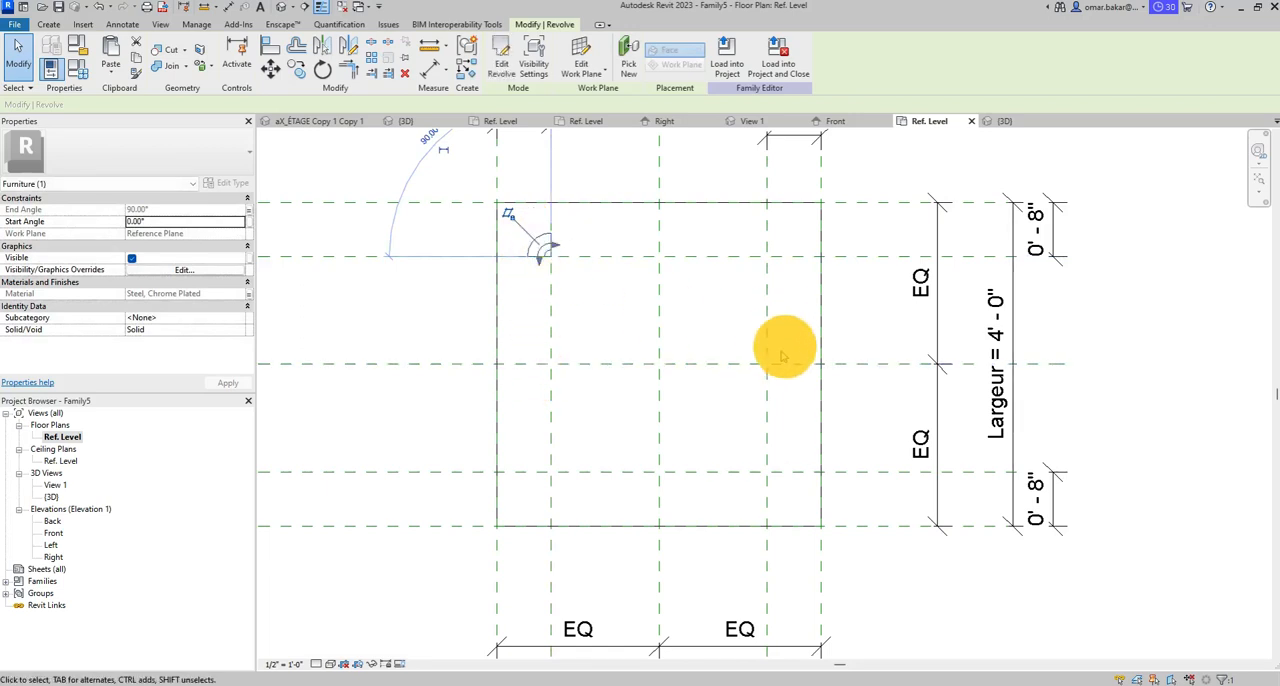
middle_click_drag(783, 346, 673, 382)
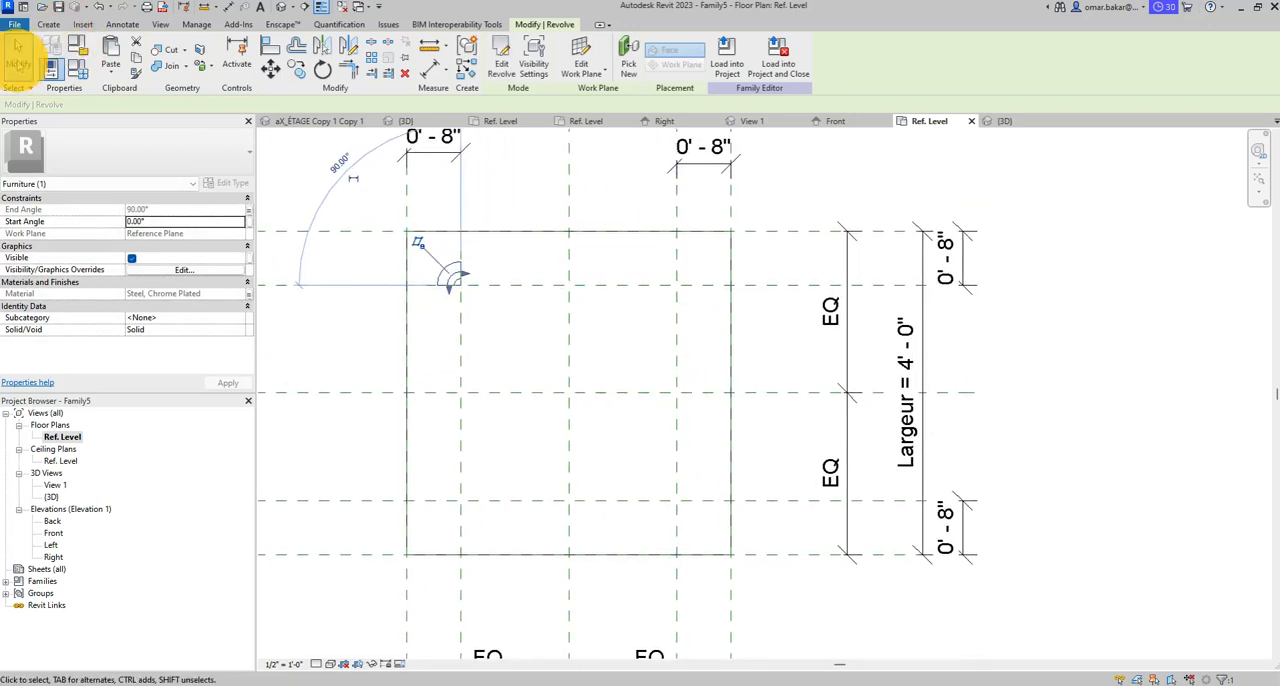
left_click(18, 60)
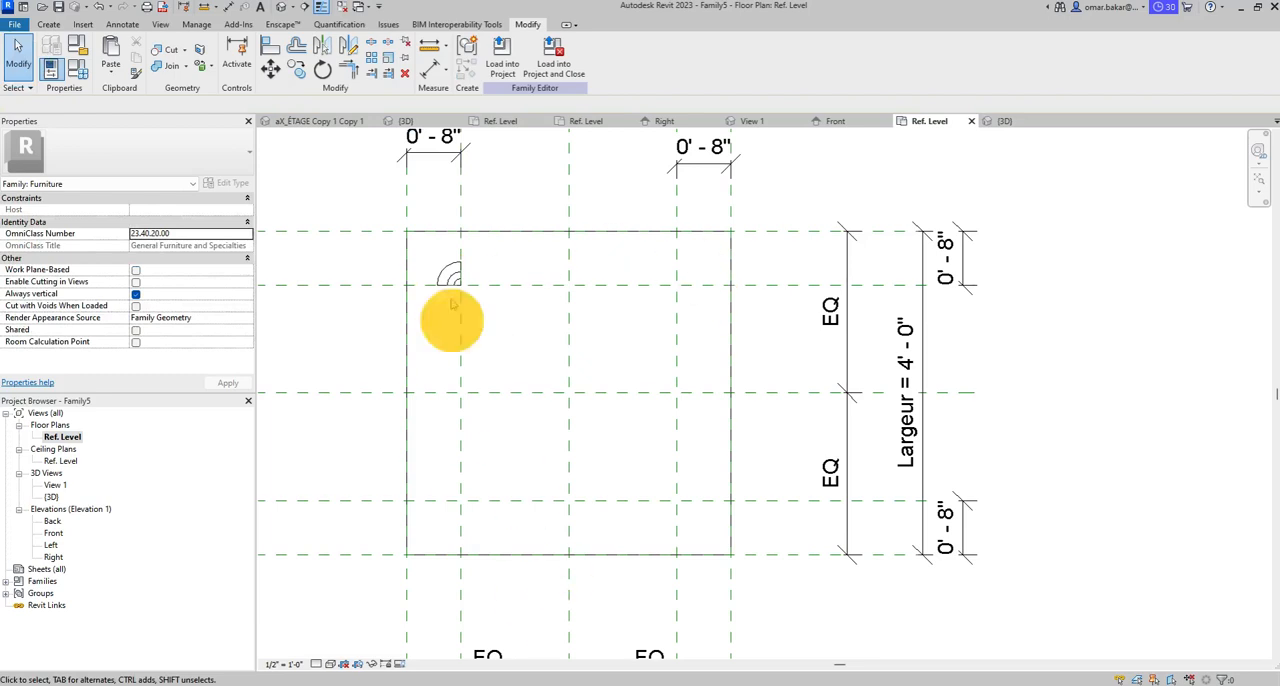
- Mirror a copy of the upper-left leg about the vertical center reference plane
left_click(449, 267)
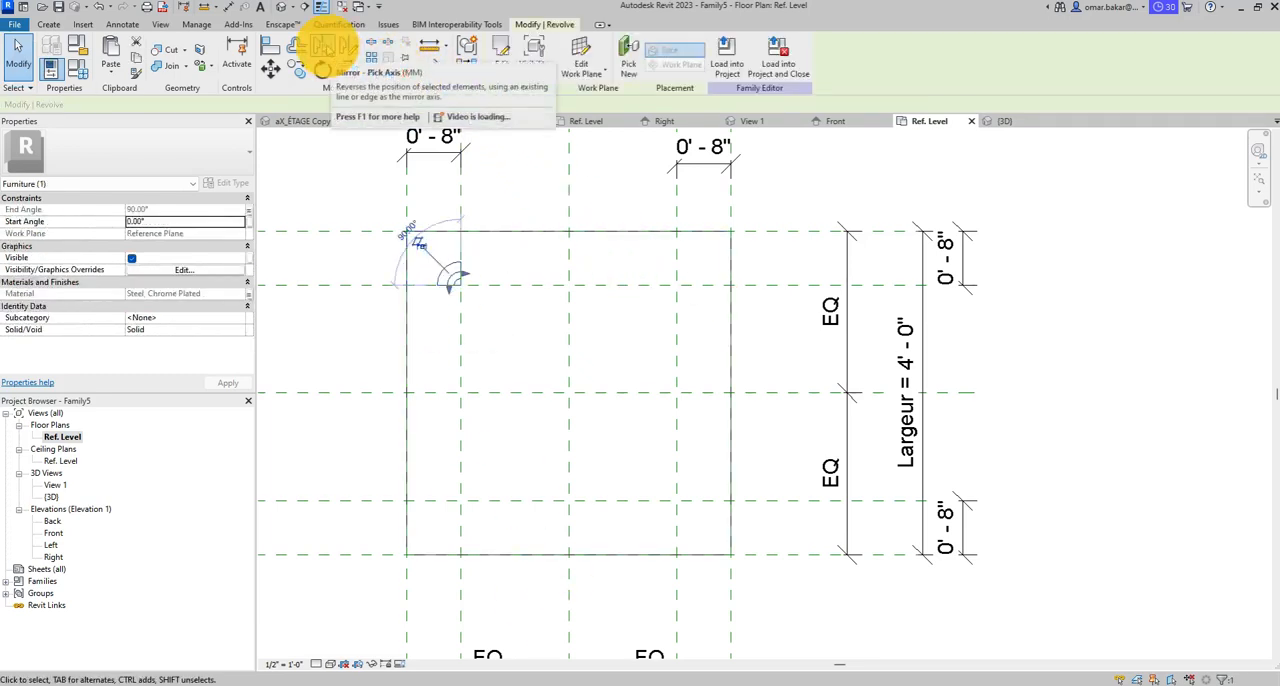
left_click(322, 47)
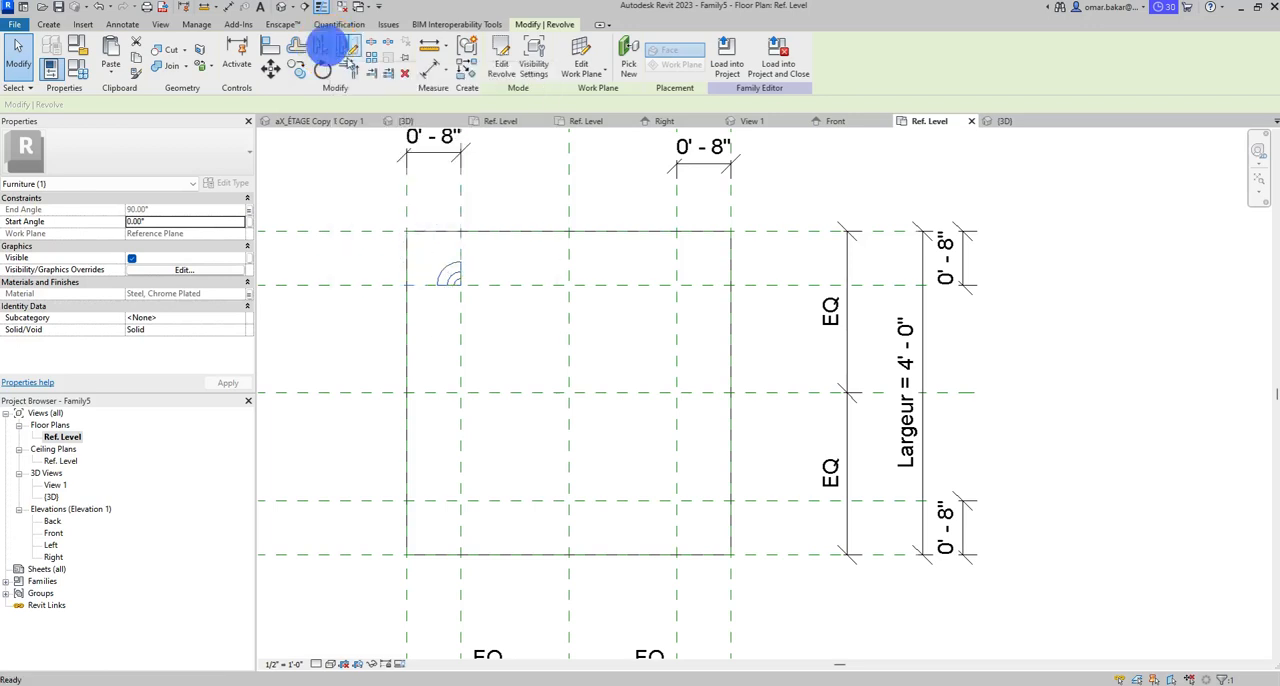
left_click(570, 253)
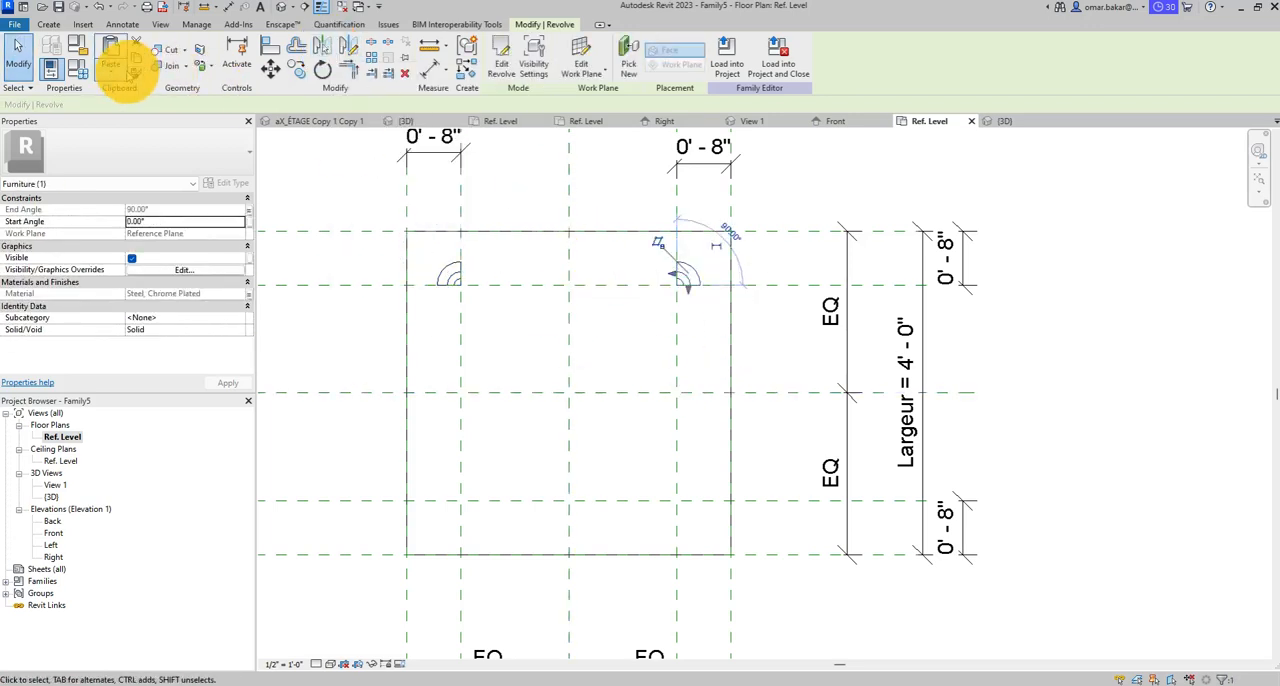
left_click(16, 50)
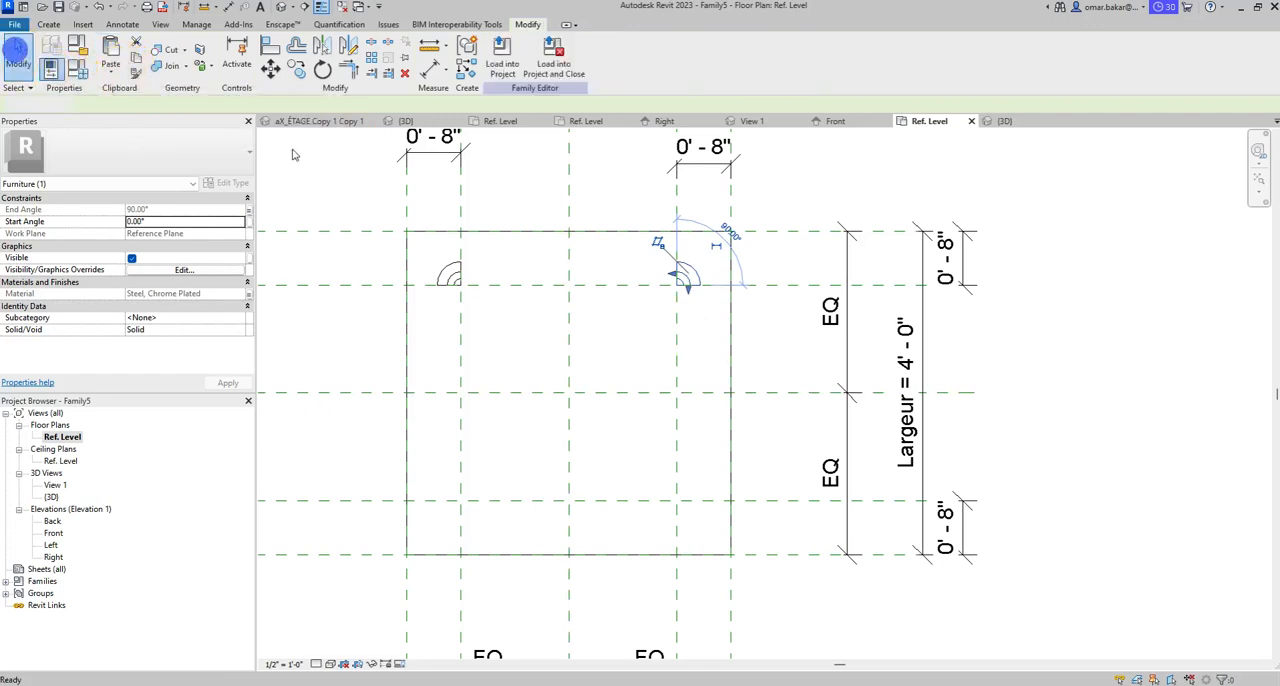
- Mirror copies of the two upper legs about the horizontal center reference plane
left_click(686, 278)
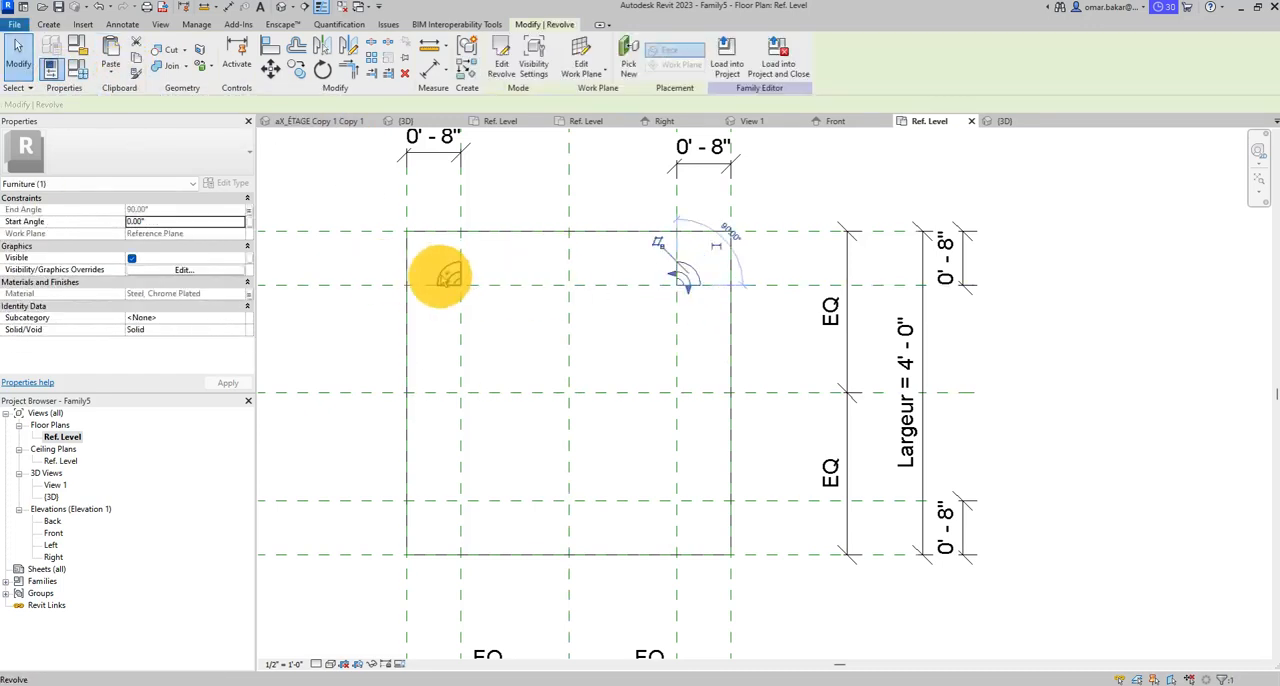
left_click(445, 278, "ctrl")
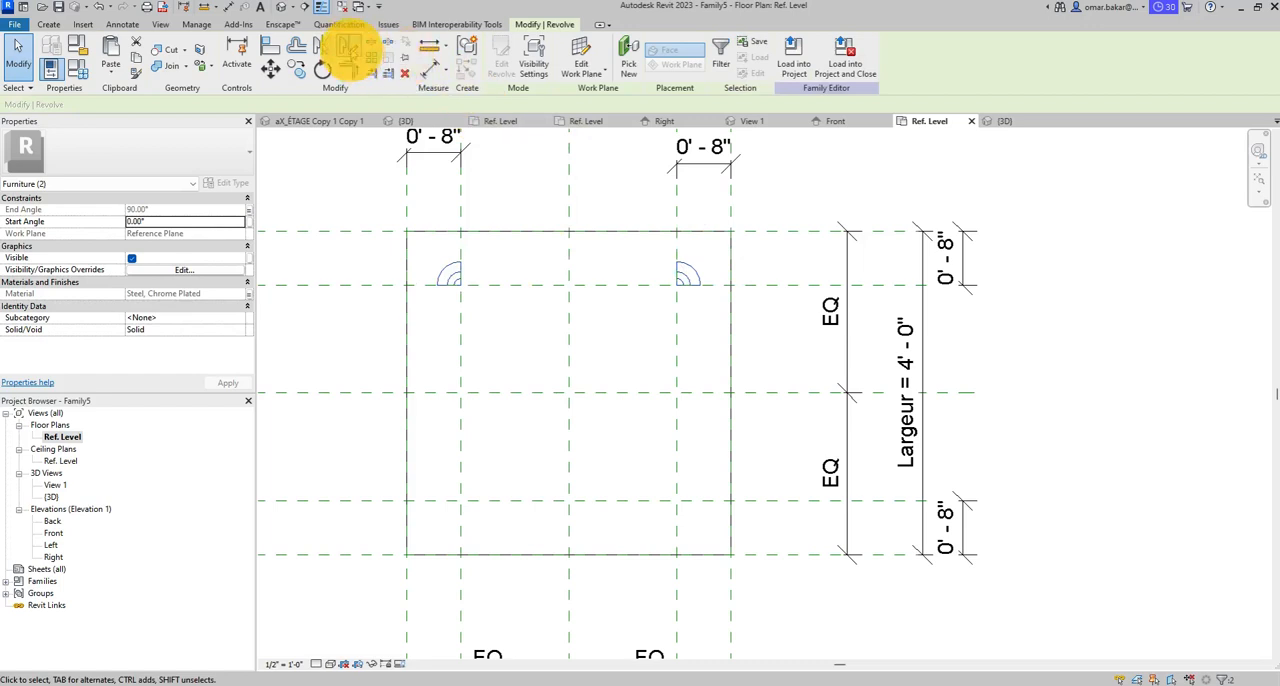
left_click(321, 46)
left_click(515, 395)
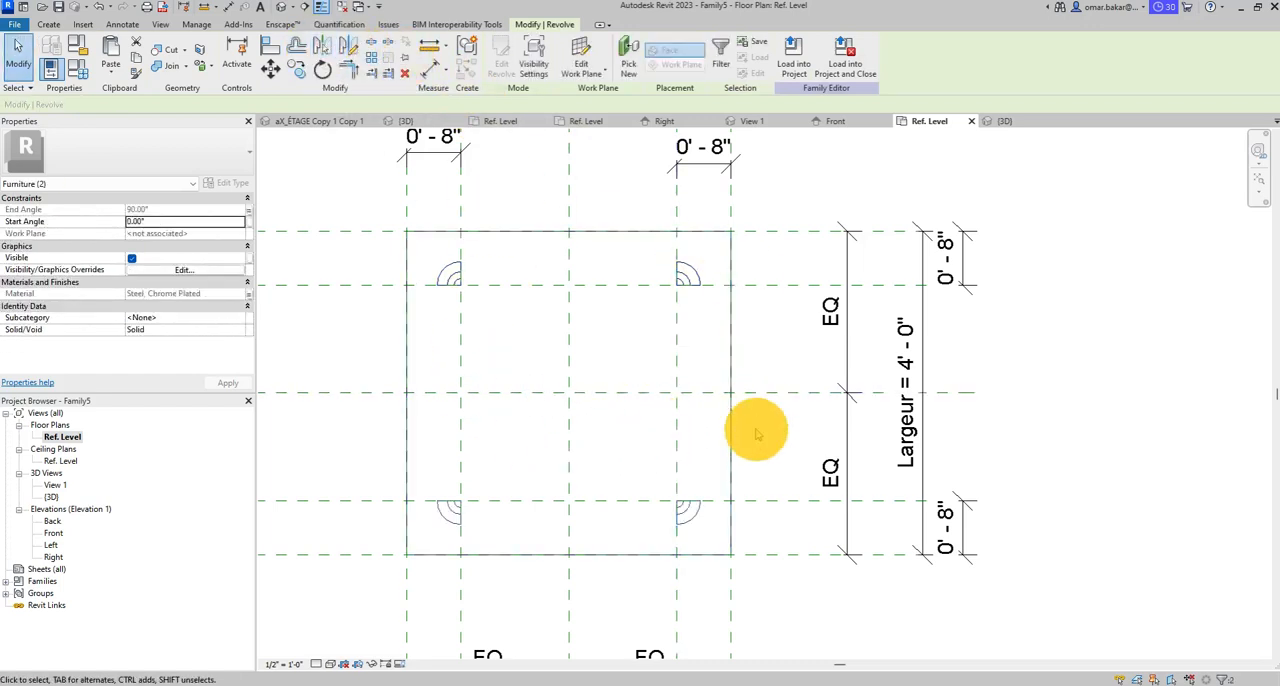
left_click(18, 46)
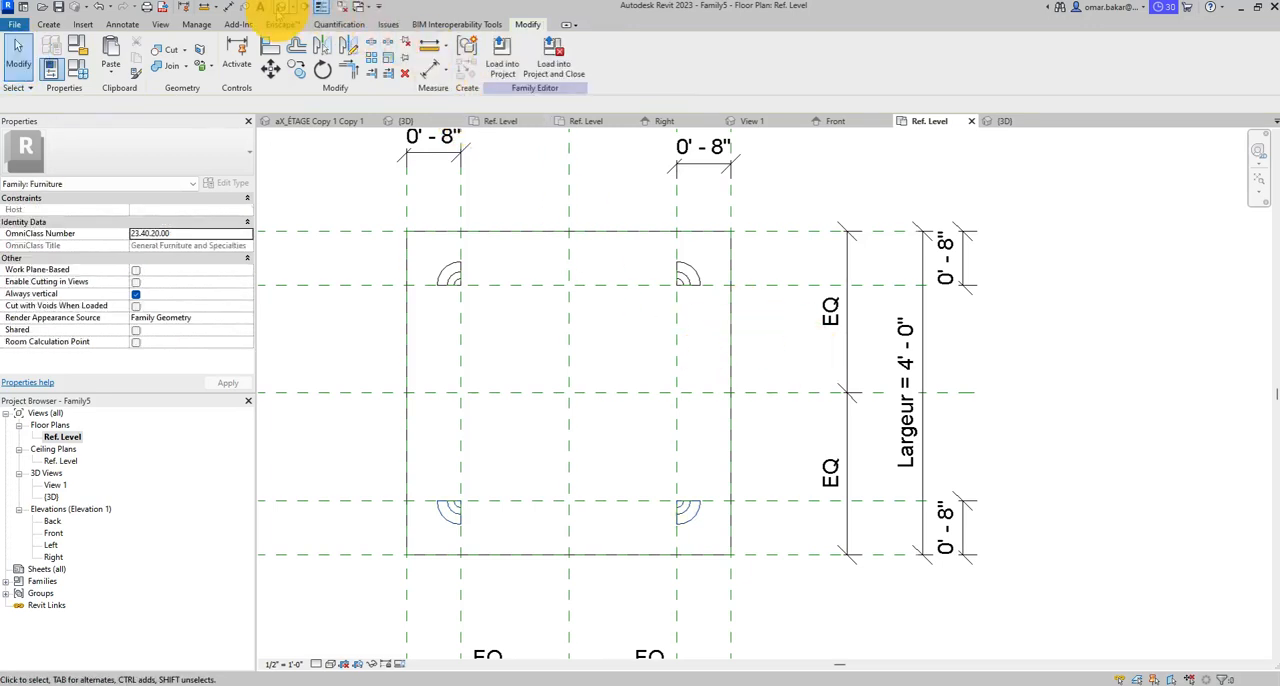
- Examine the four legs beneath the tabletop in the 3D view from several angles
left_click(282, 9)
middle_click_drag(823, 429, 868, 432, "shift")
middle_click_drag(903, 506, 673, 481, "shift")
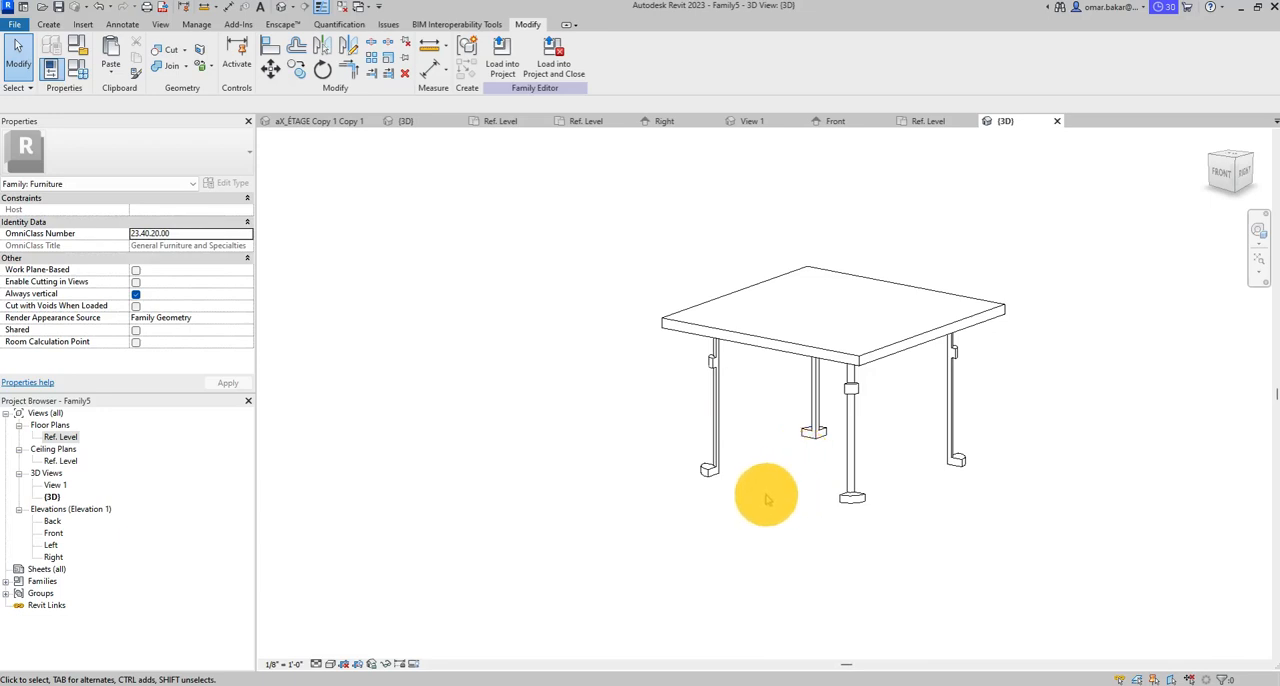
middle_click_drag(783, 466, 846, 463, "shift")
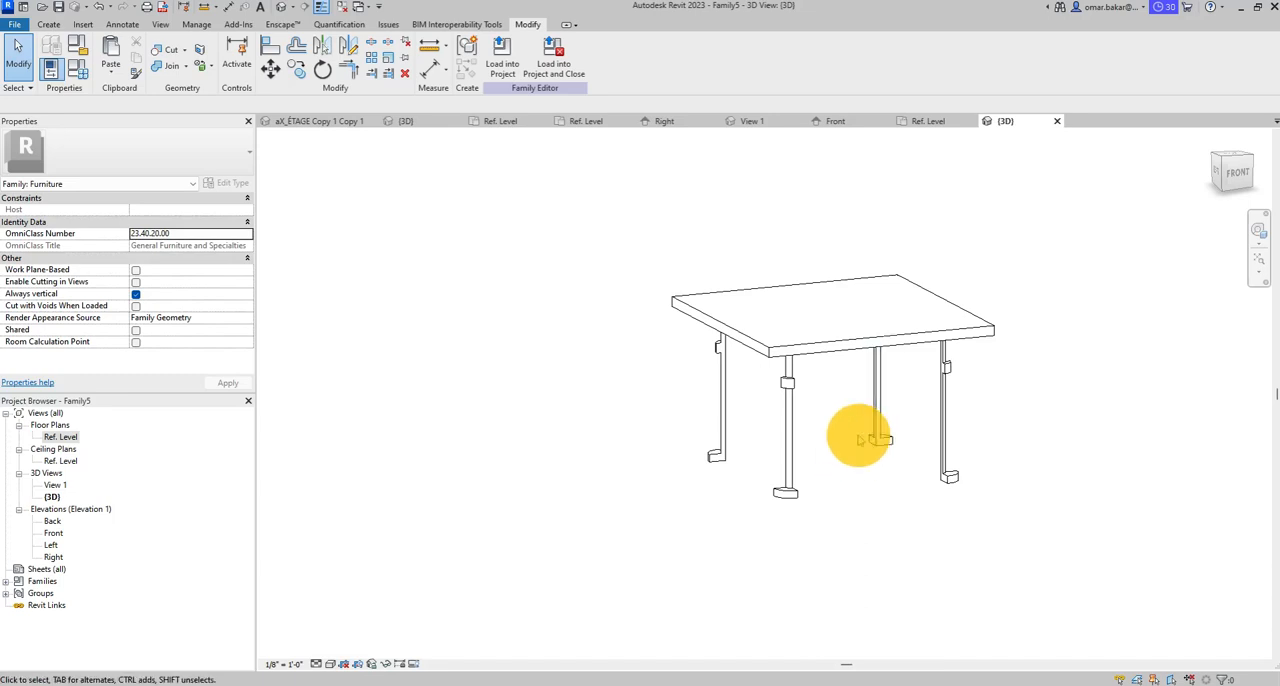
middle_click_drag(871, 423, 757, 437)
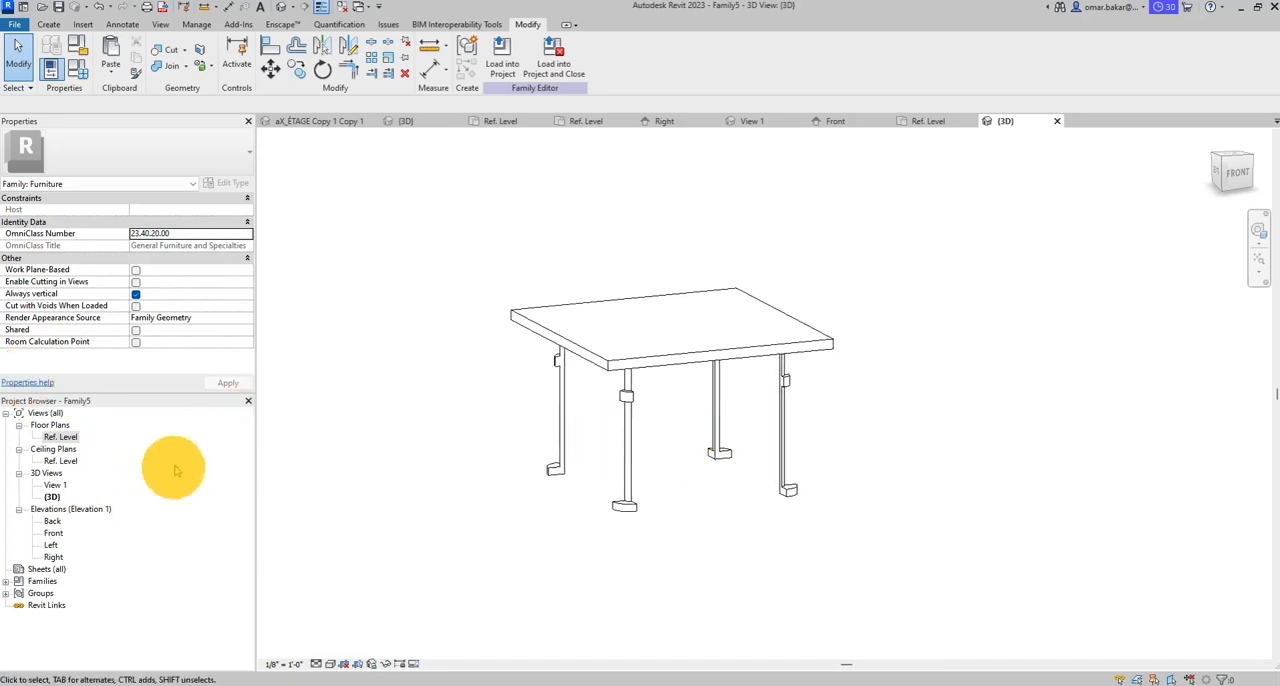
- In the Ref. Level floor plan, check the lock status of the four 0' - 8" dimensions positioning the inner reference planes
double_click(60, 437)
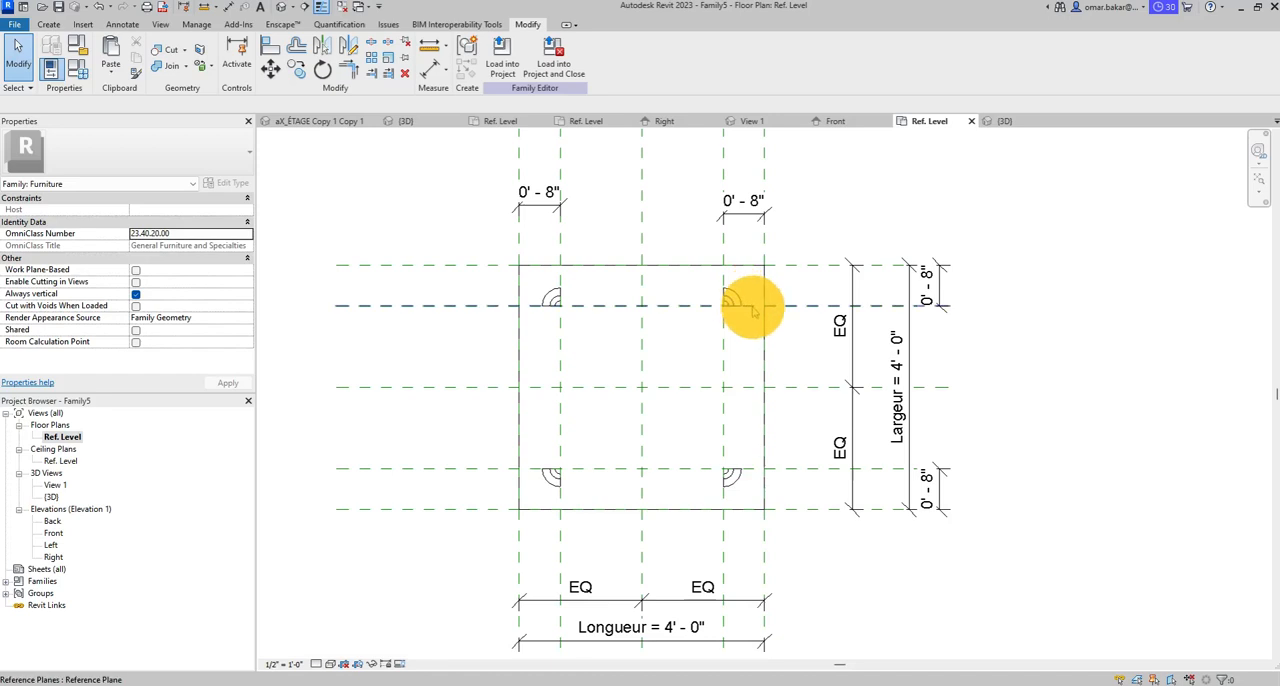
scroll(738, 300, "up", 4)
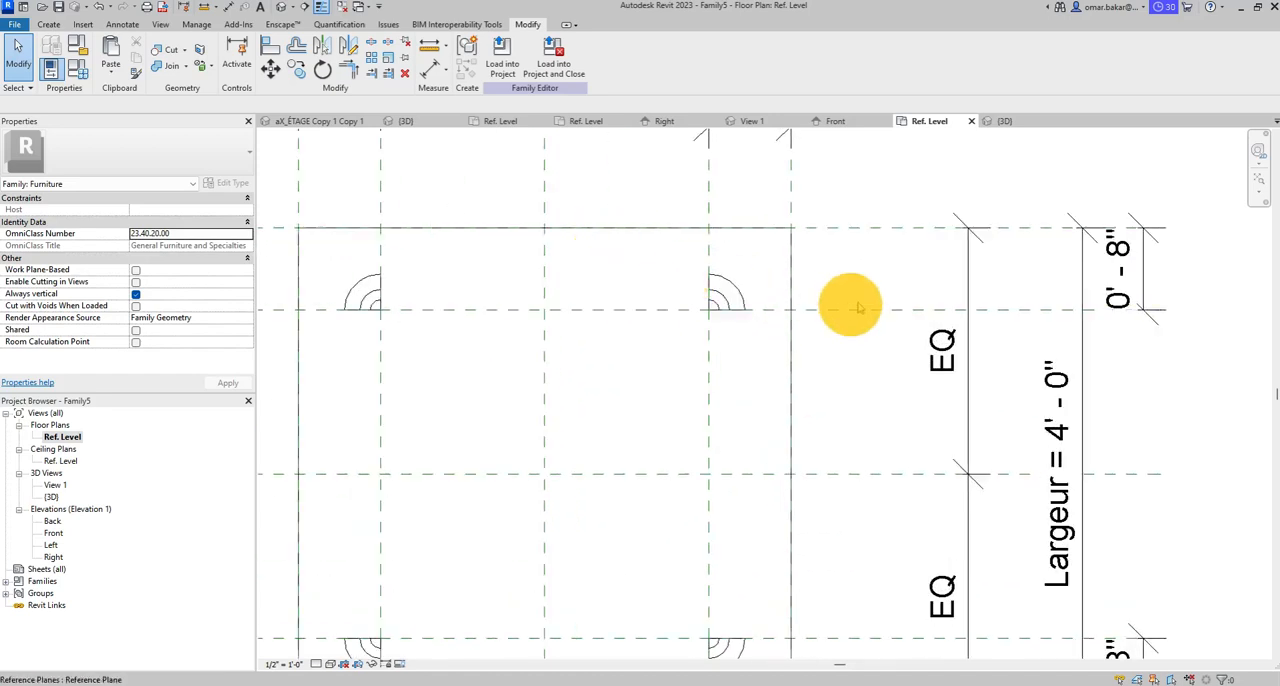
left_click(1143, 275)
scroll(1205, 285, "down", 3)
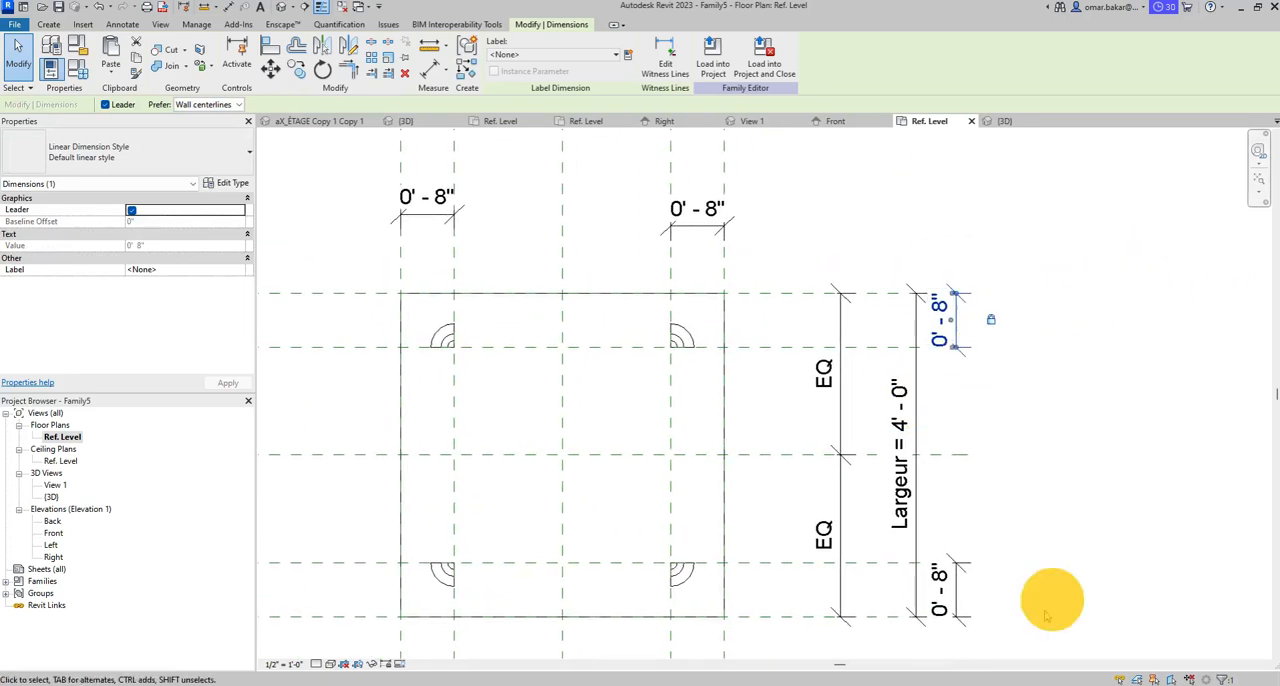
left_click(957, 592)
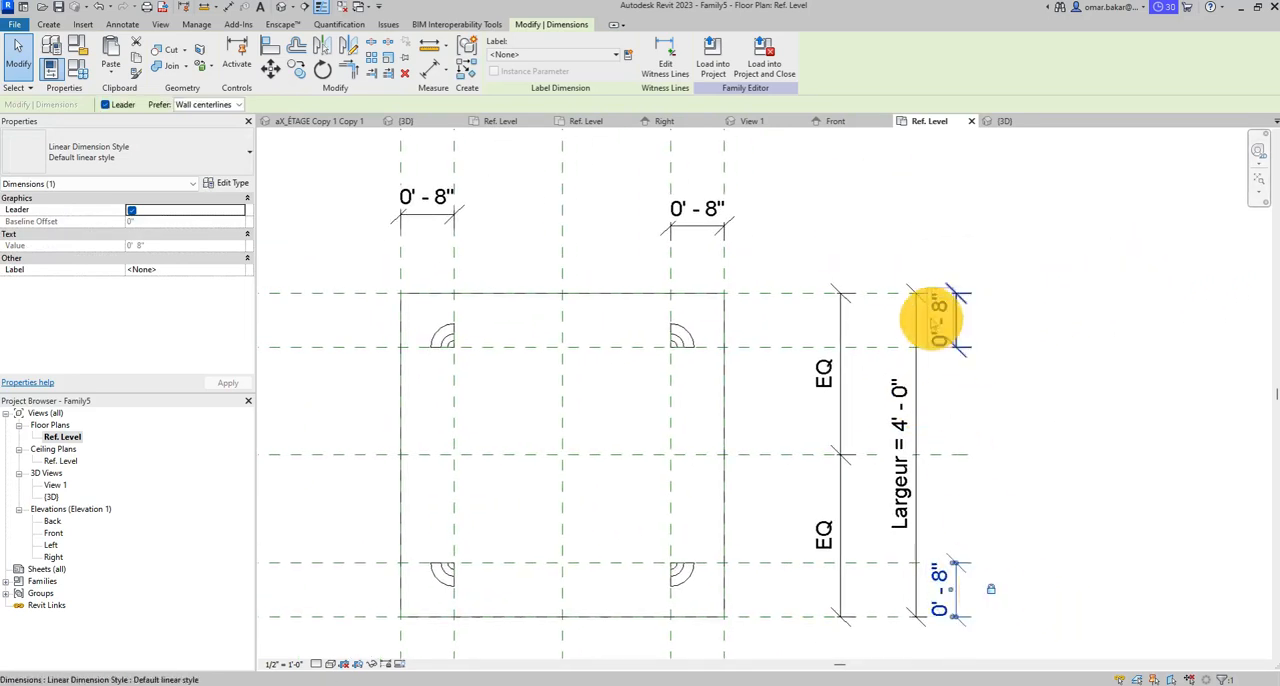
left_click(700, 220)
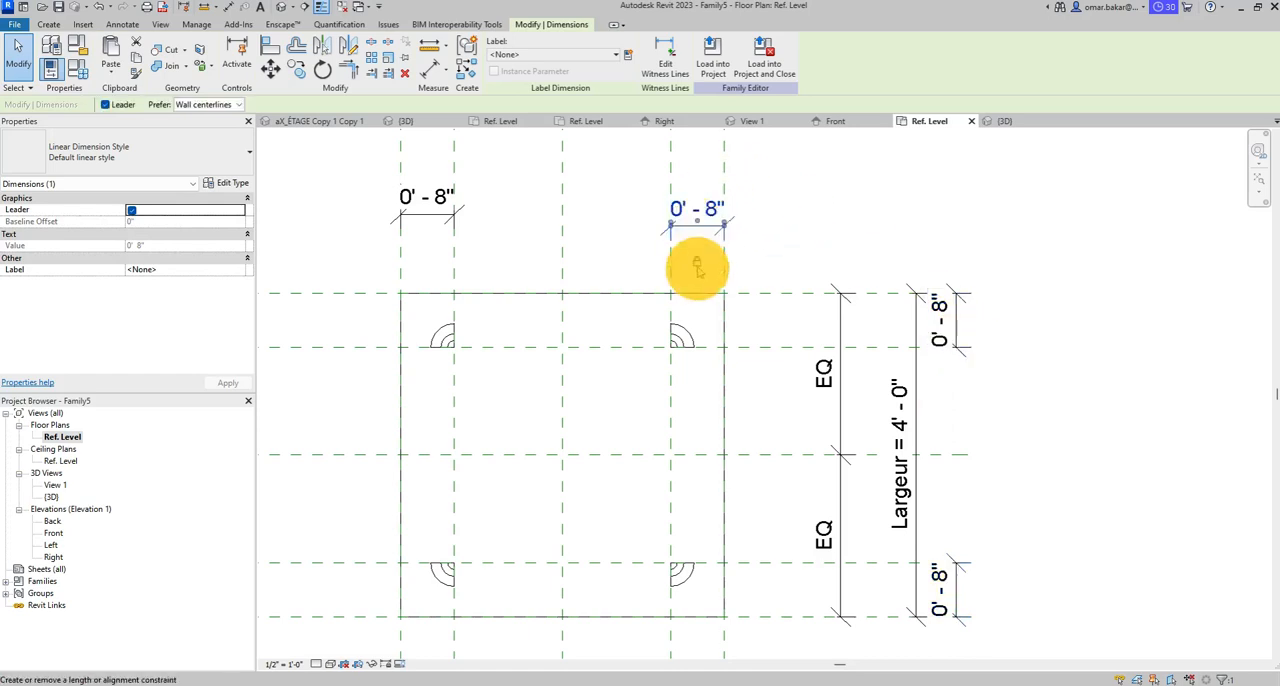
left_click(428, 203)
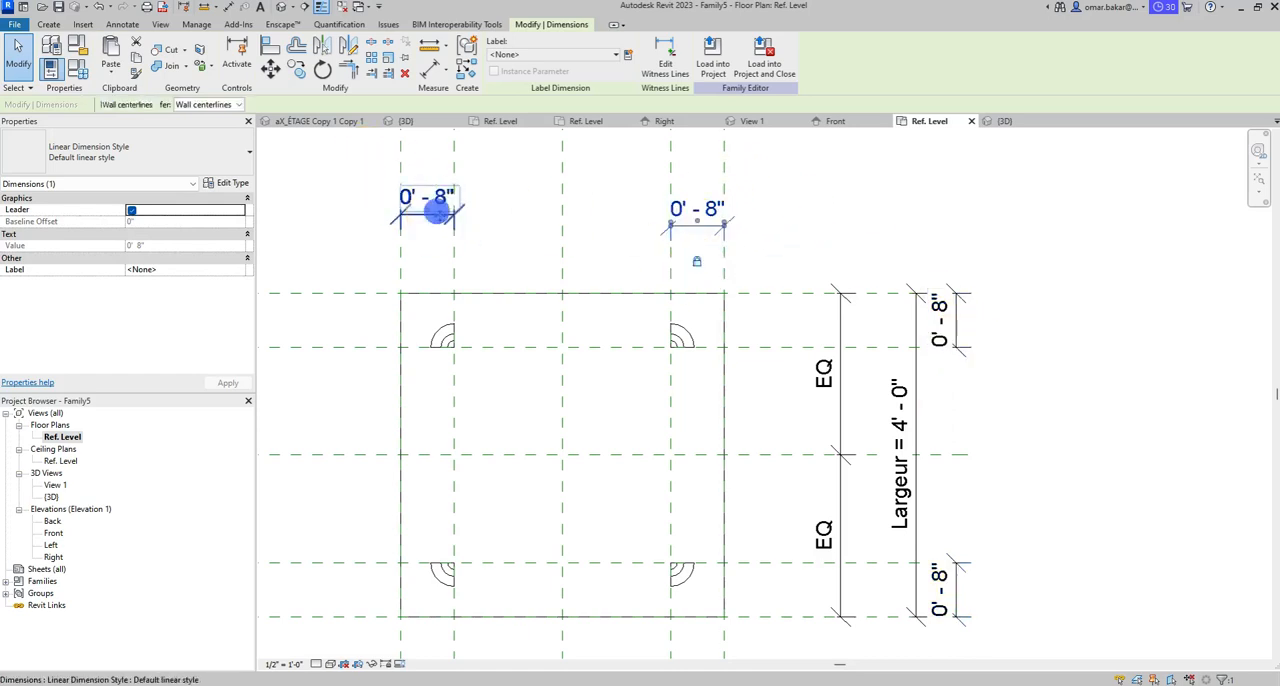
left_click(1118, 432)
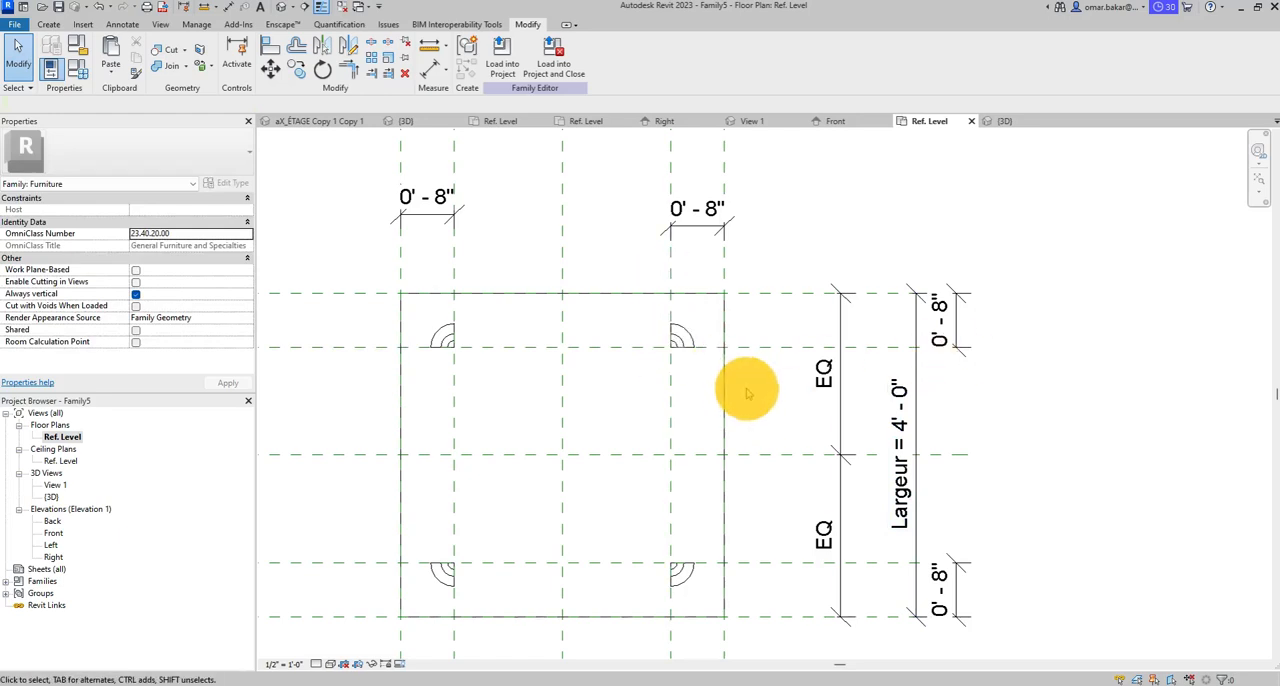
- Test the leg revolves by setting the Rev_angle family parameter to 270° and applying it
scroll(747, 392, "down", 4)
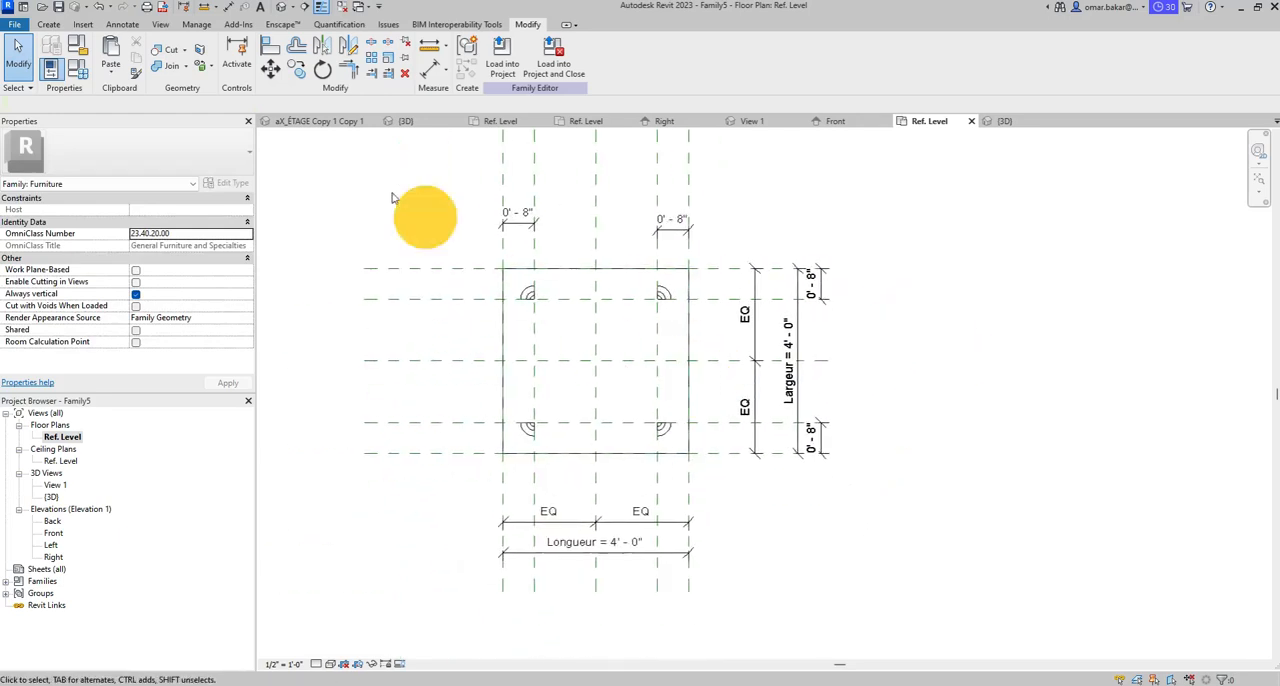
left_click(80, 66)
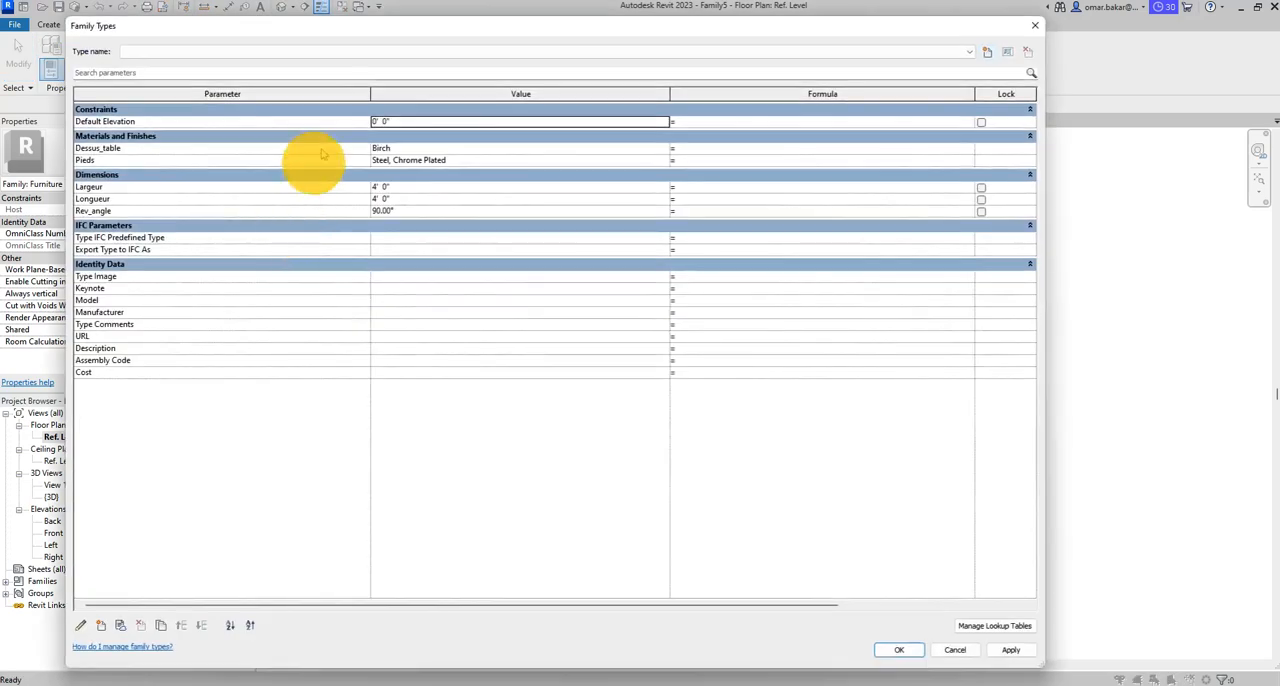
left_click_drag(1050, 355, 594, 320)
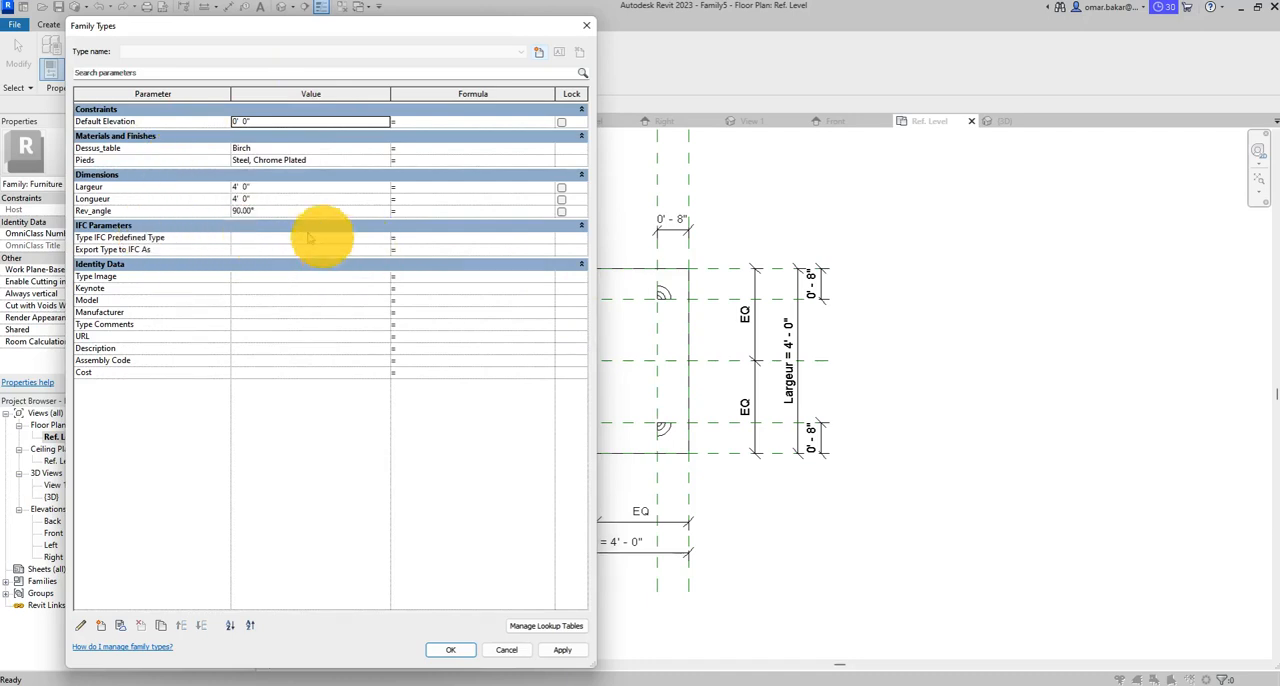
left_click(241, 212)
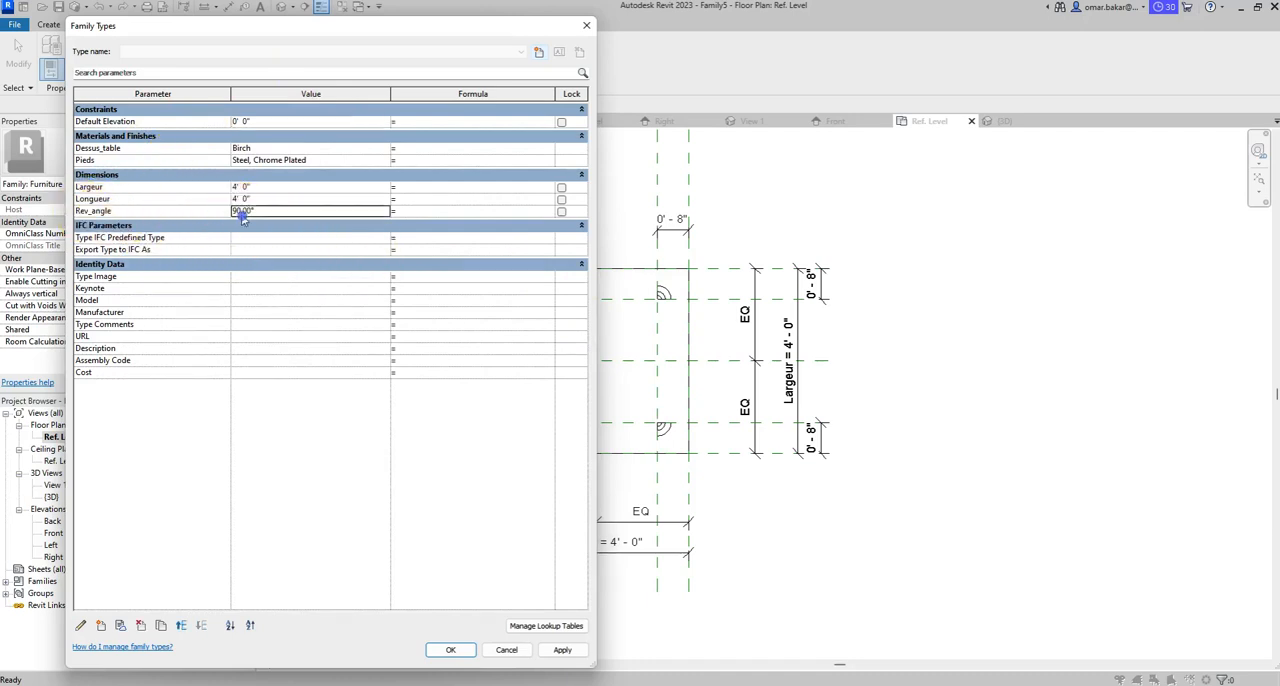
left_click_drag(259, 211, 202, 208)
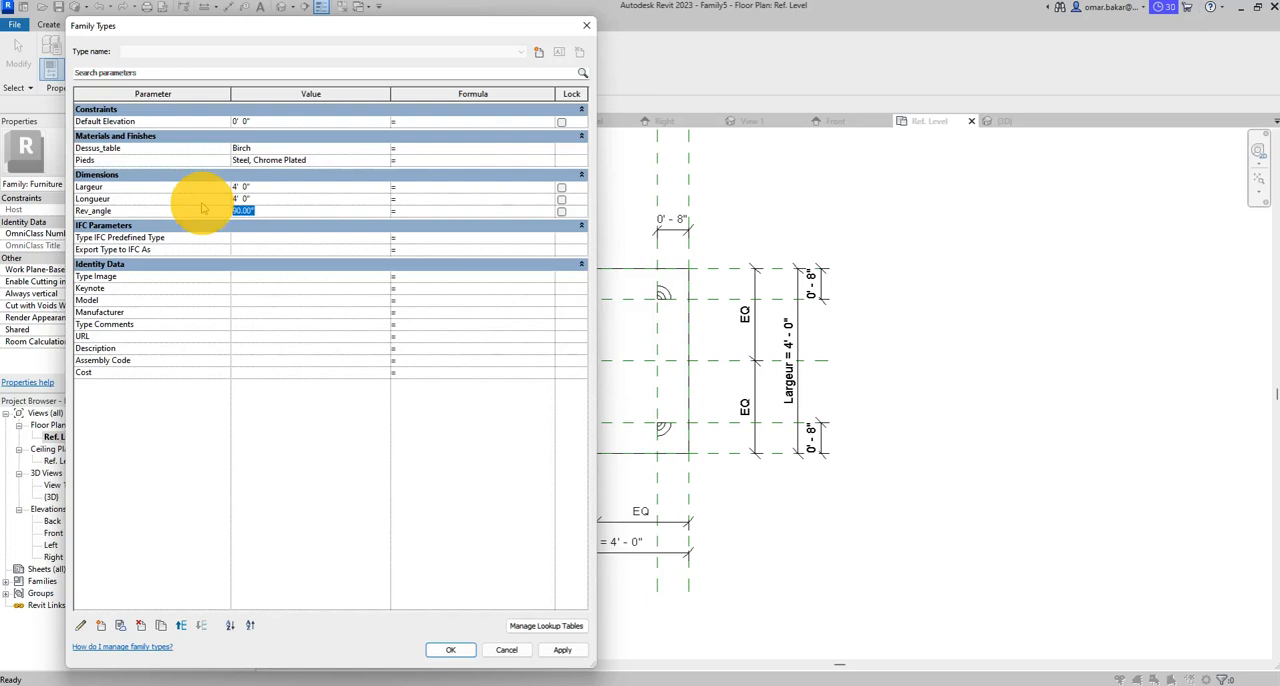
type("270")
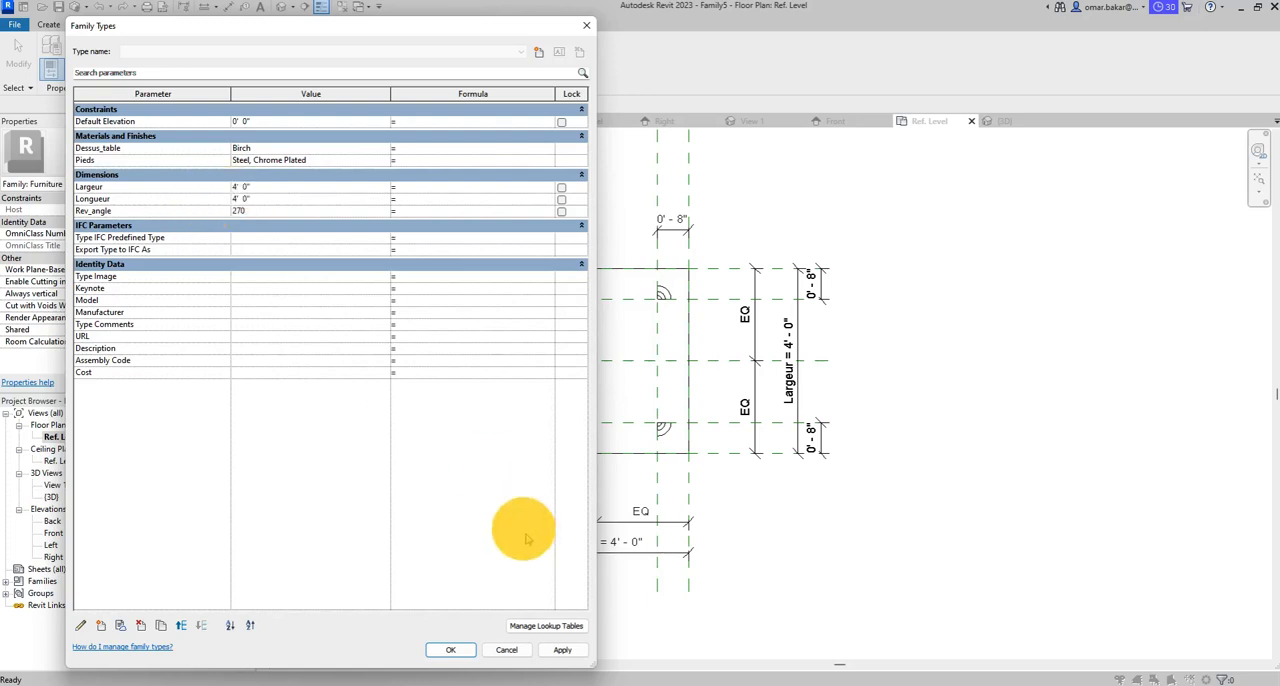
left_click(562, 650)
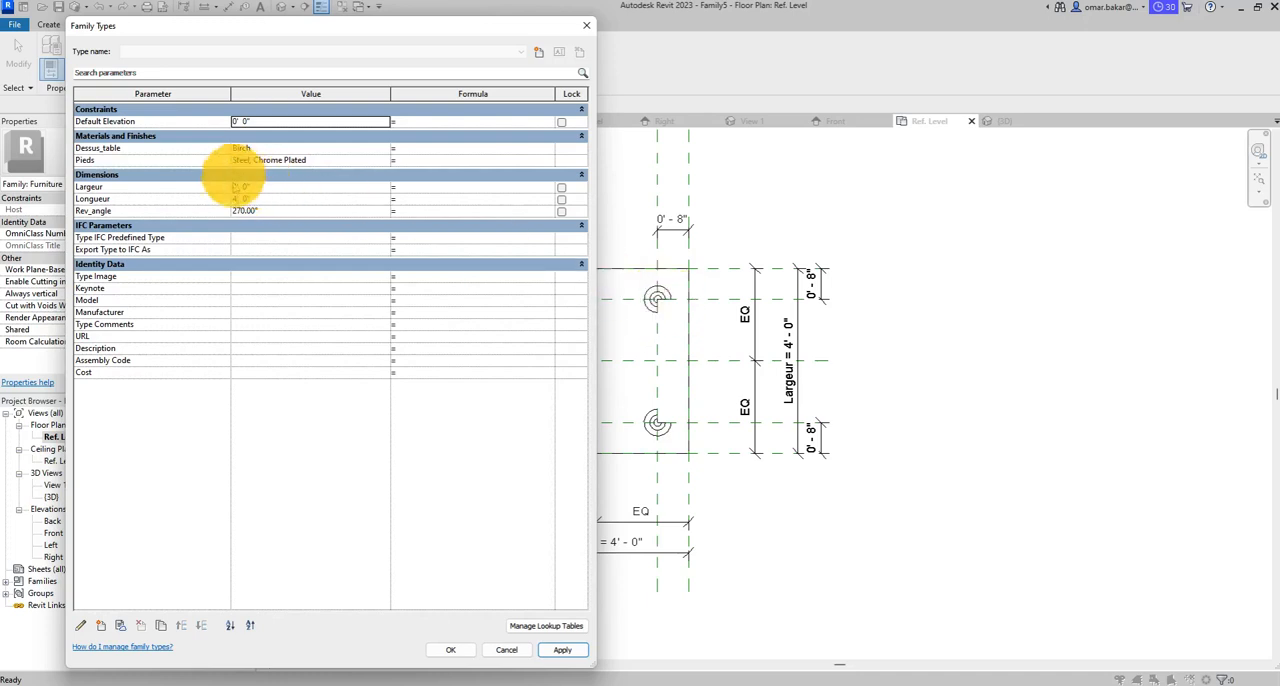
- Set Rev_angle to 90° and Longueur to 12', apply the values, and check the leg positions in the plan
left_click_drag(244, 210, 204, 210)
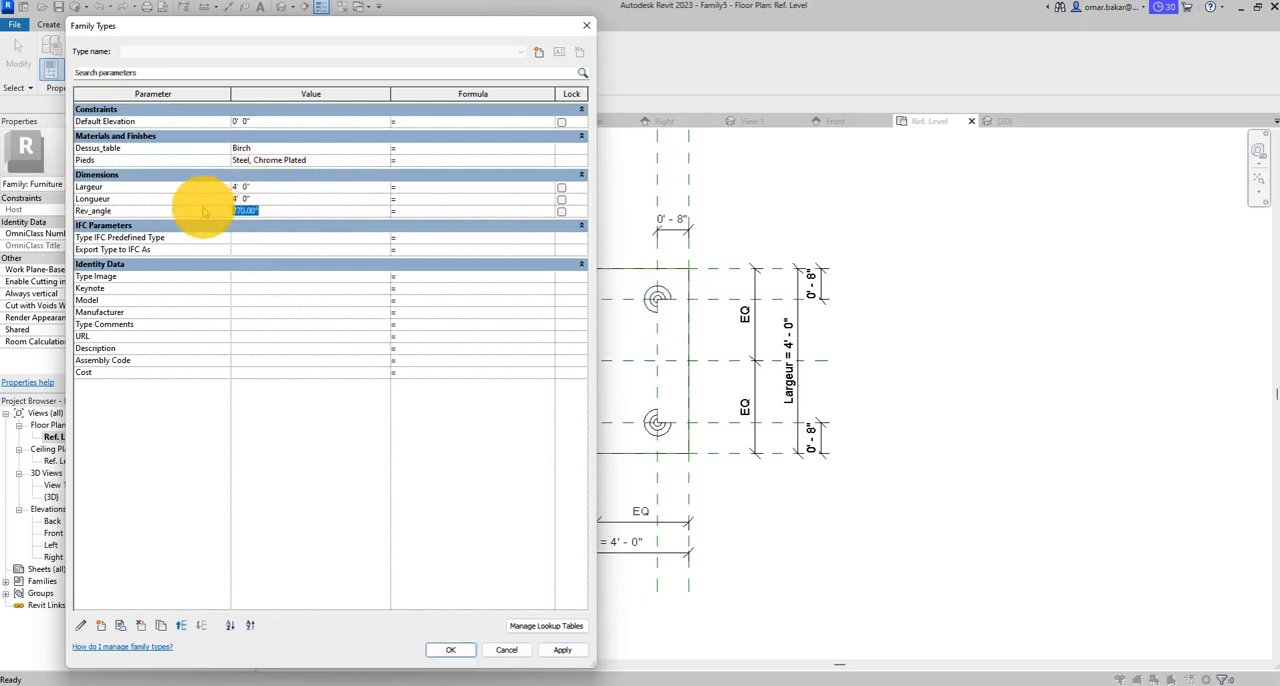
type("90")
left_click(292, 198)
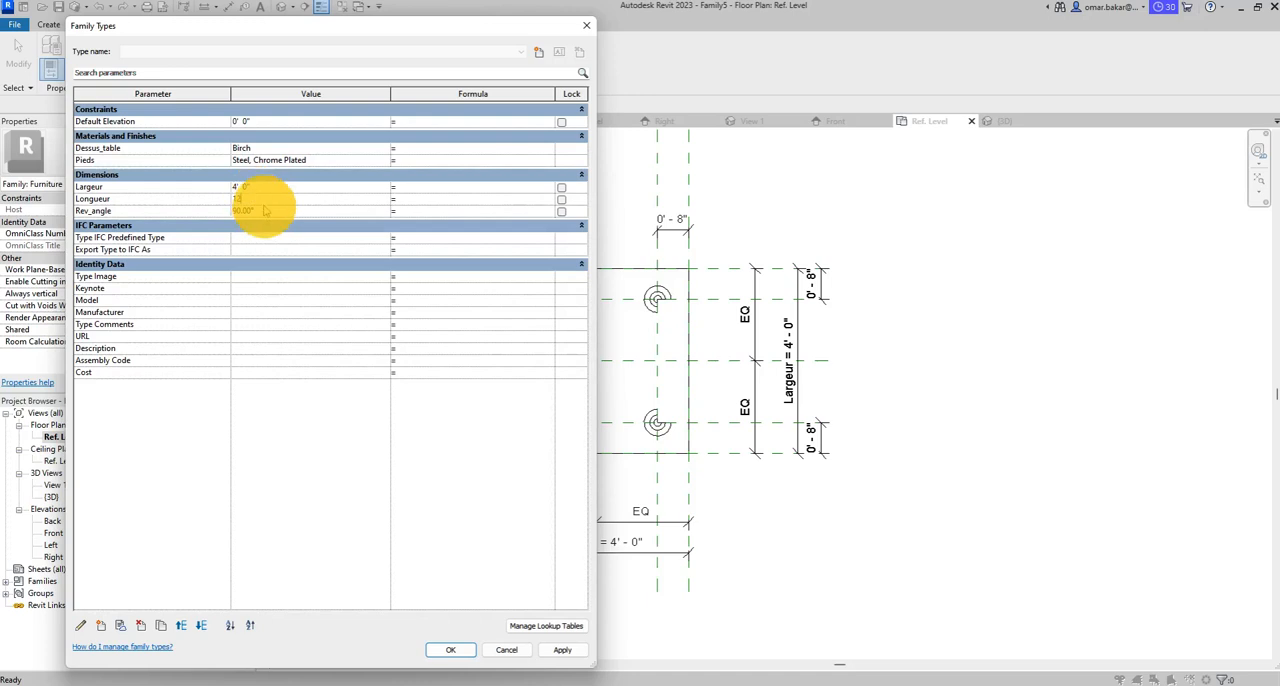
left_click(564, 650)
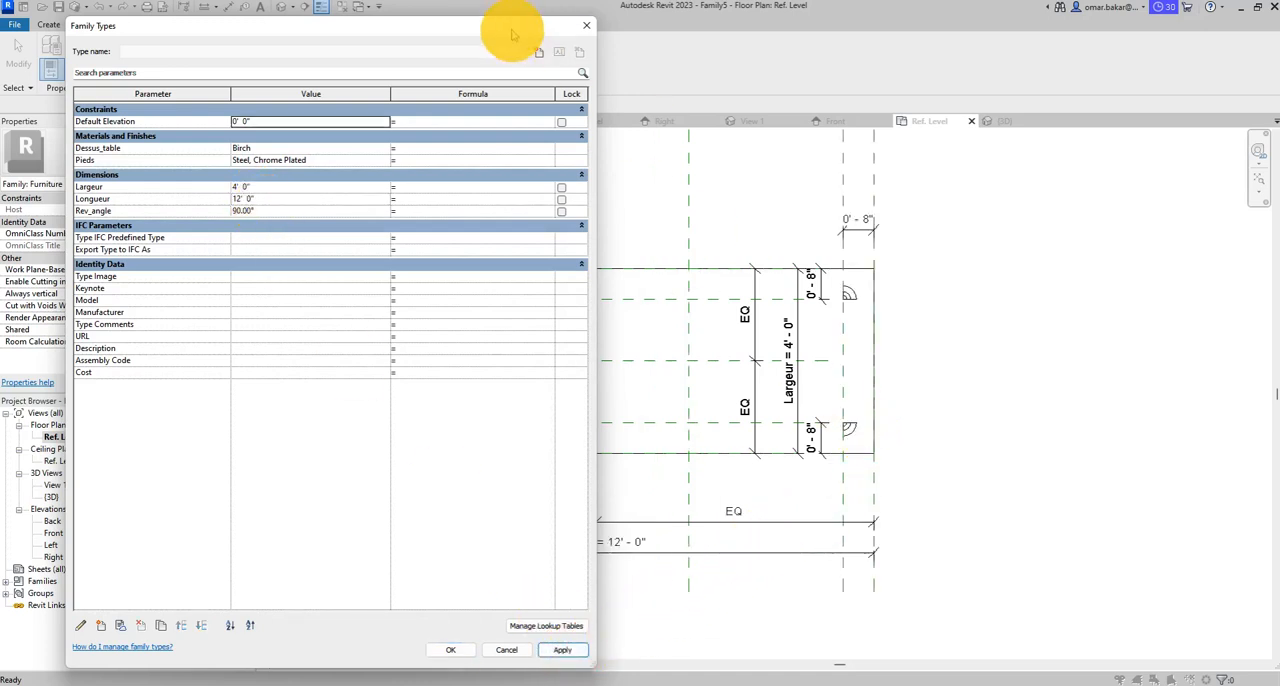
left_click_drag(512, 35, 683, 561)
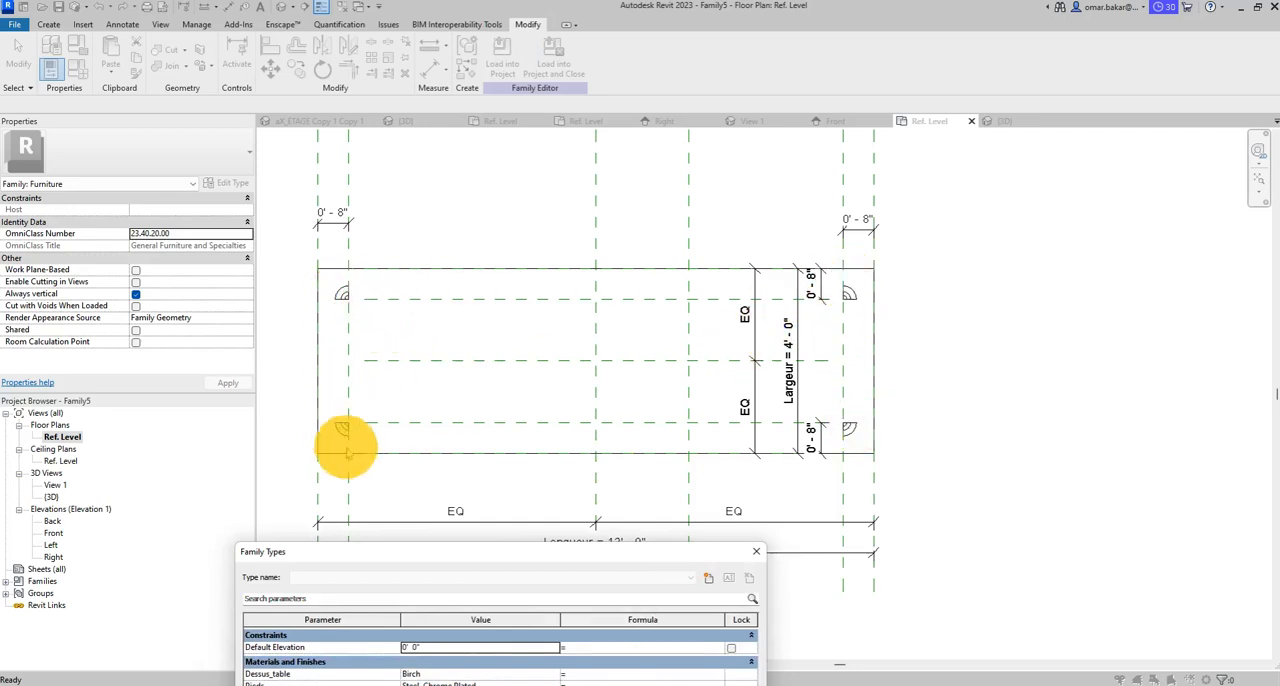
left_click_drag(643, 551, 436, 79)
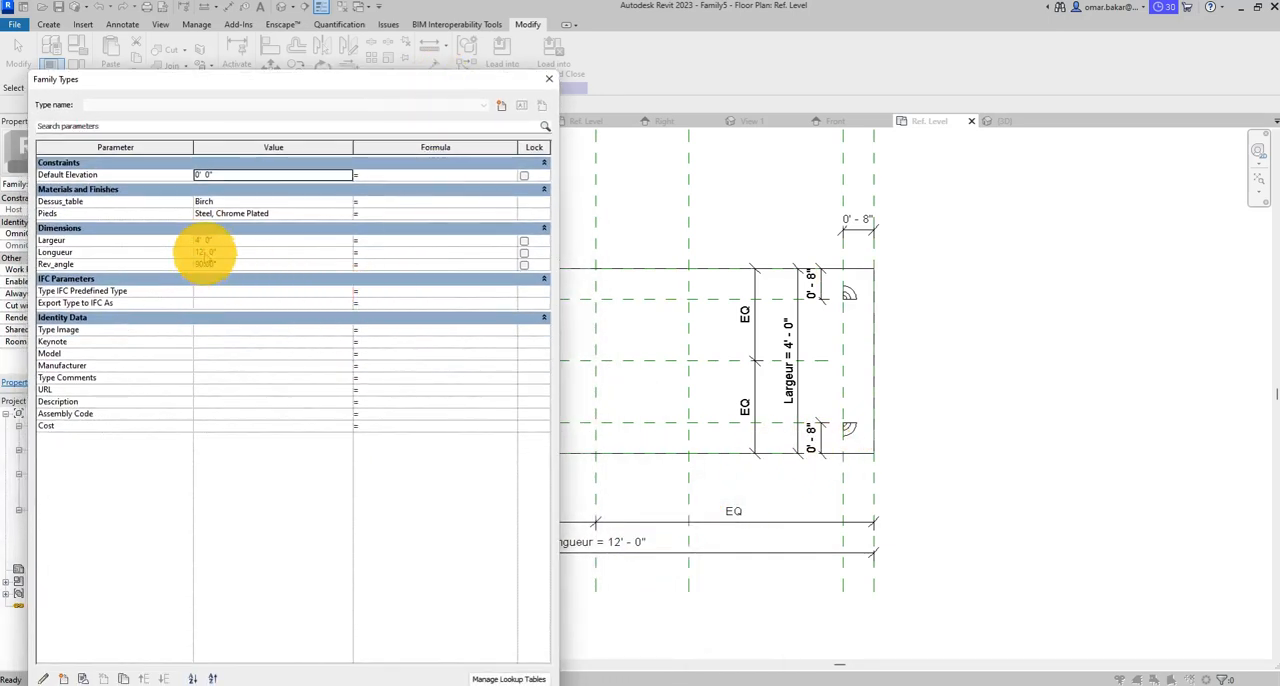
- Set the Longueur family parameter to 4' and accept the family type values
left_click(205, 252)
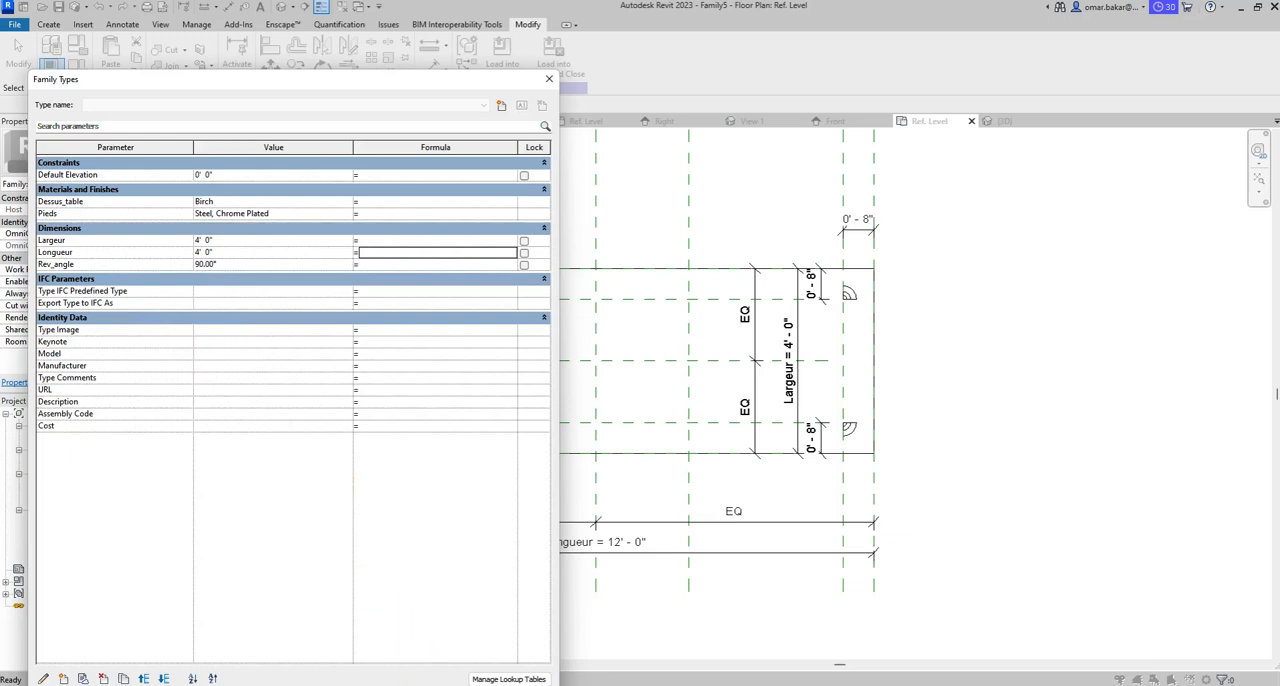
left_click(415, 685)
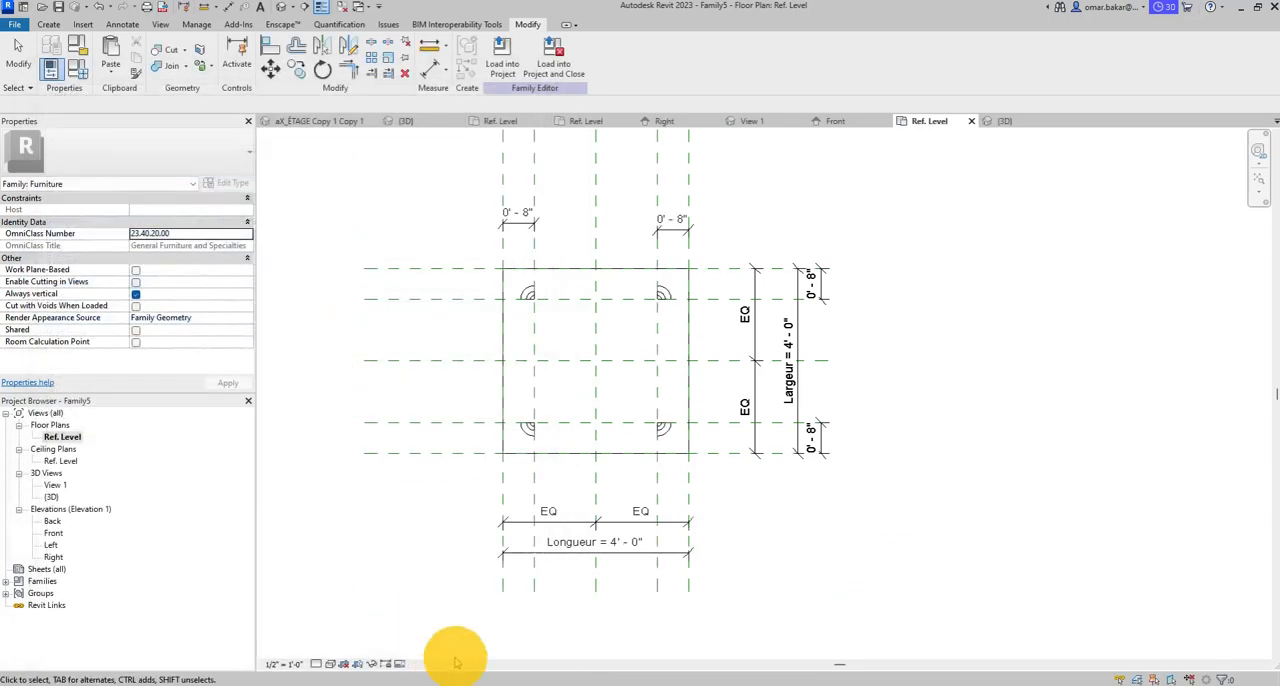
- Associate the tabletop extrusion's Extrusion End with a new family type parameter named Épaisseur, grouped under Dimensions
left_click(692, 314)
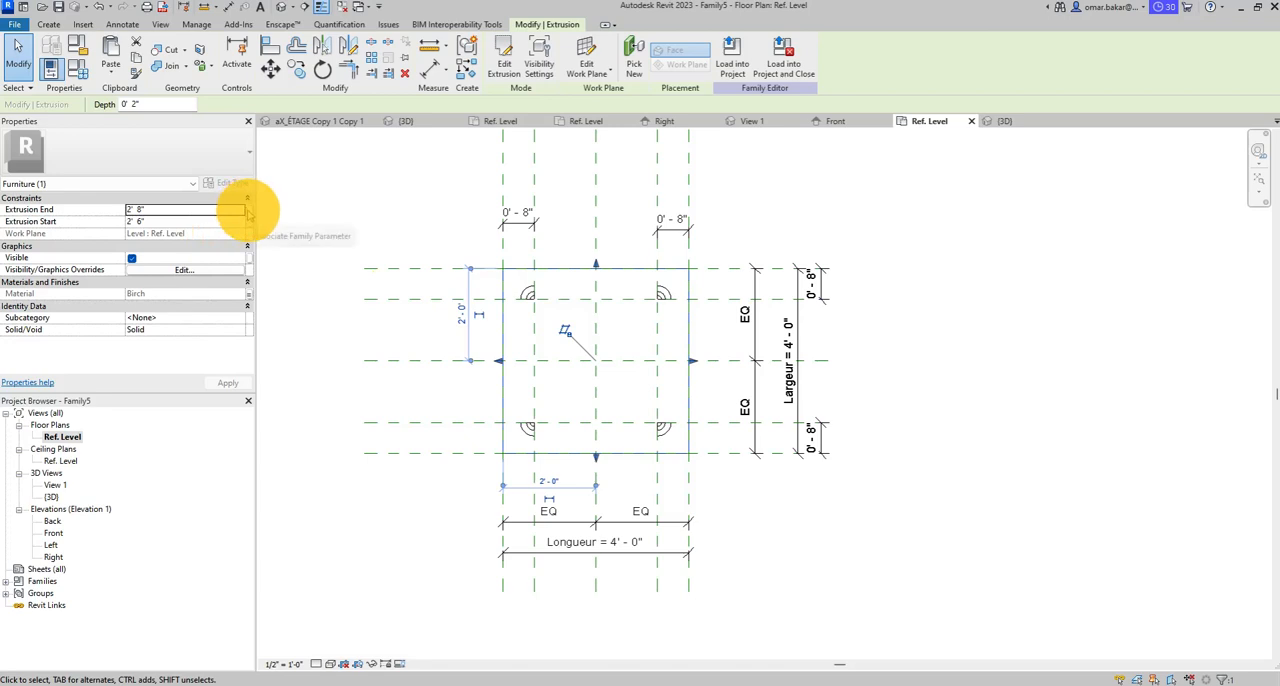
left_click(247, 211)
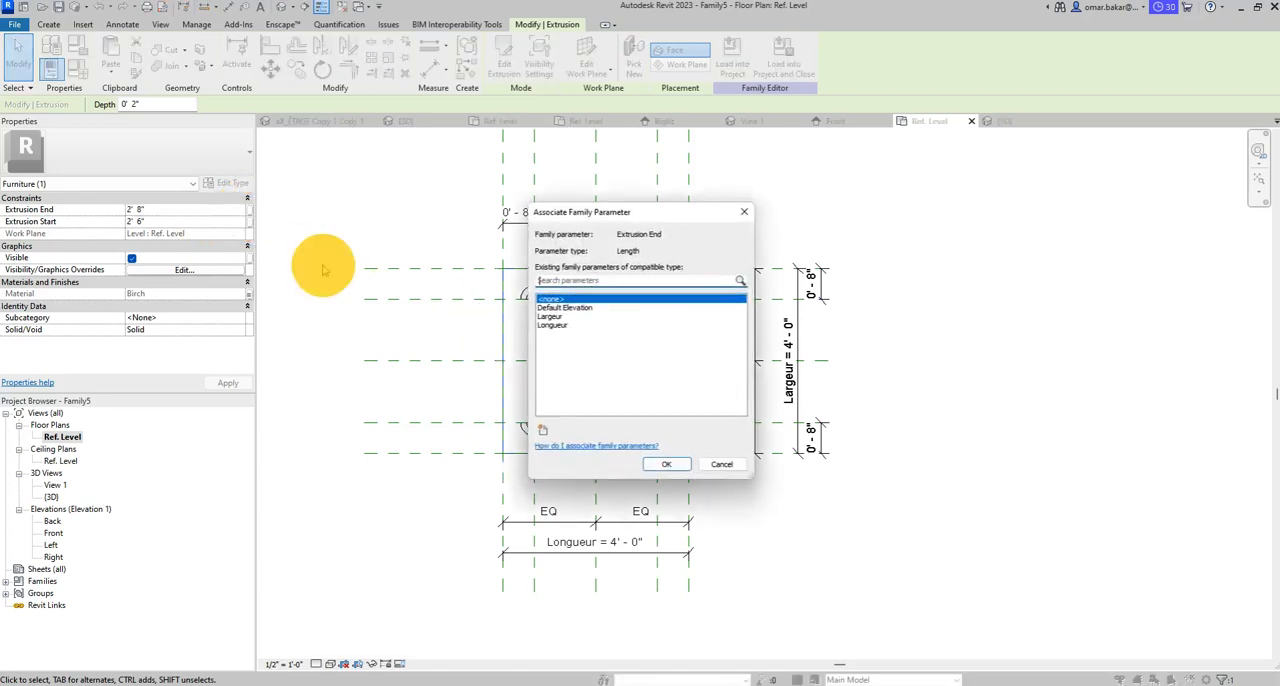
left_click(542, 429)
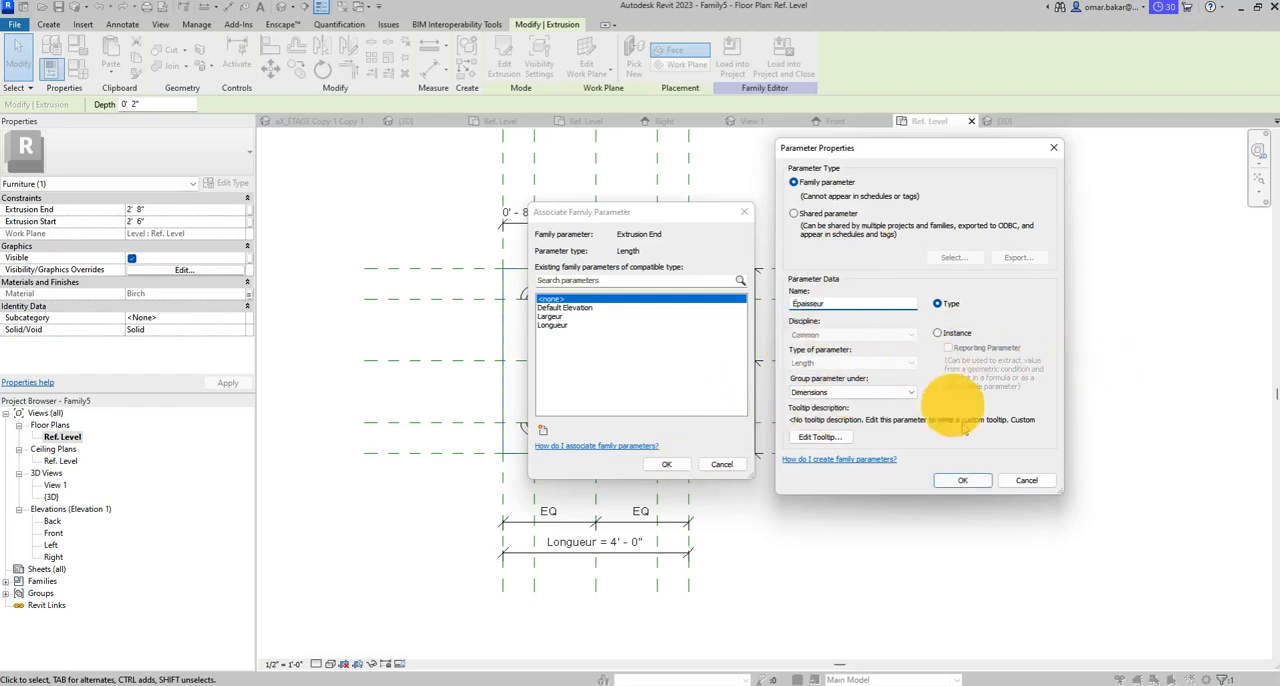
left_click(962, 480)
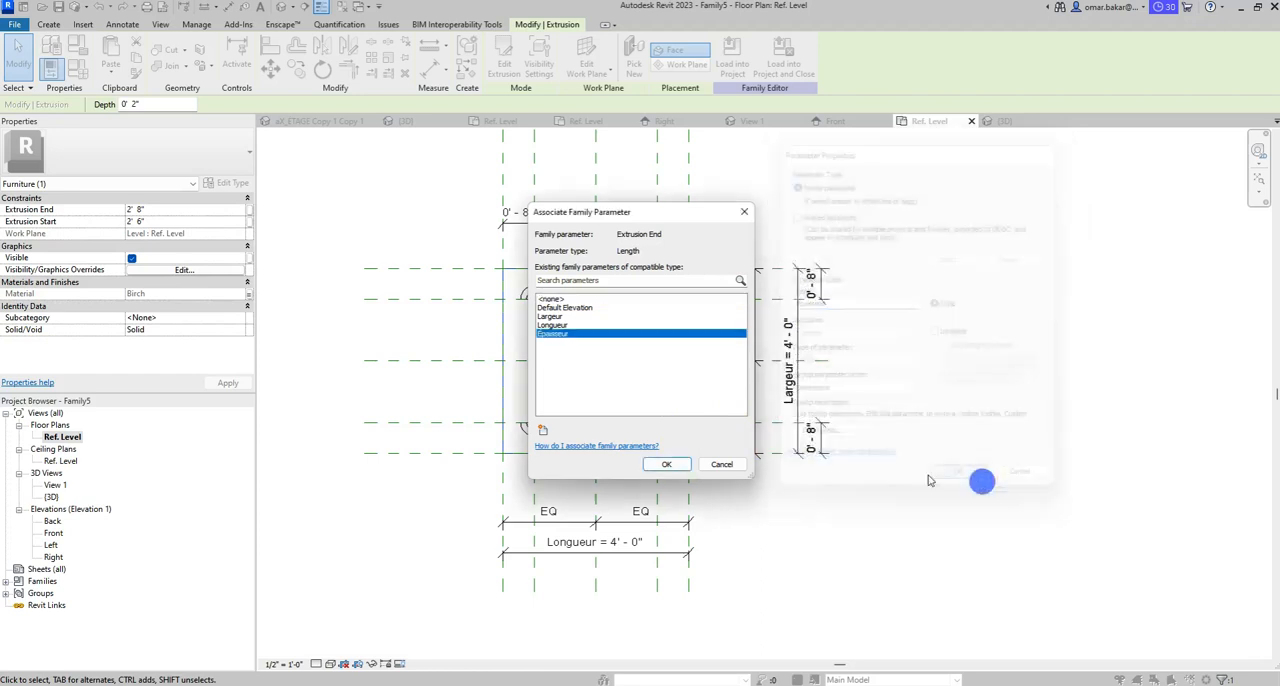
left_click(670, 463)
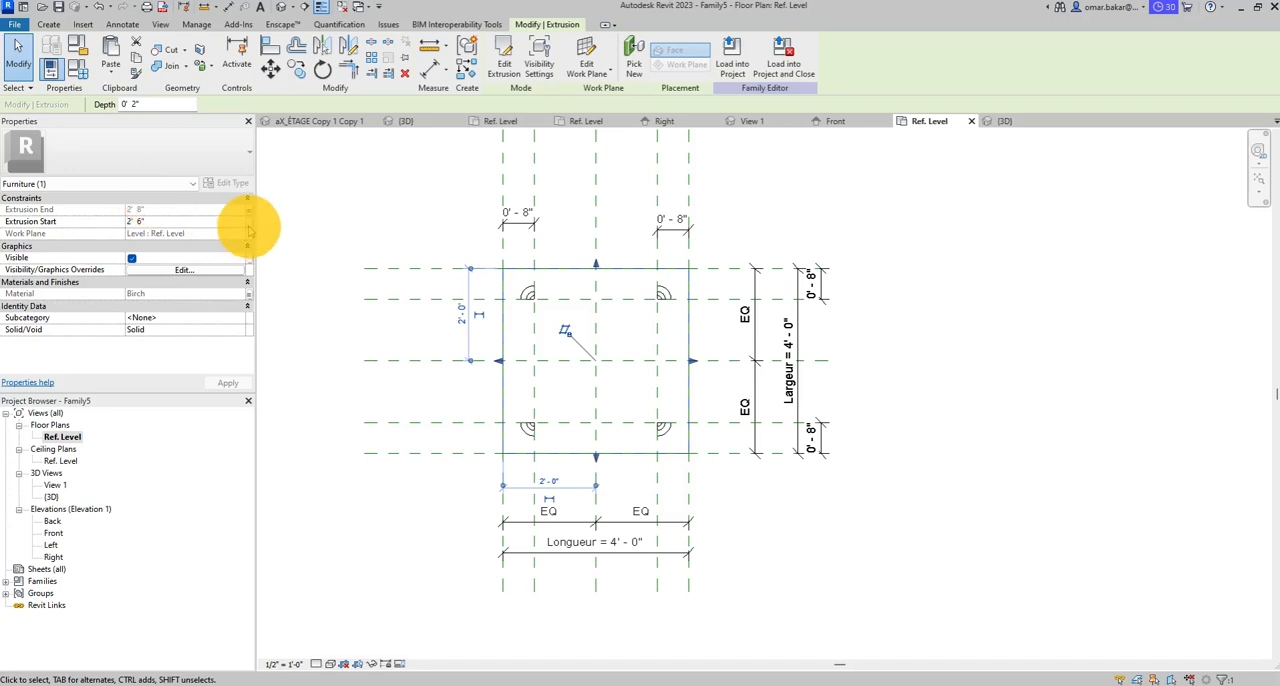
- Associate the tabletop extrusion's Extrusion Start with a new family type parameter named Hauteur_du_Sol, grouped under Dimensions
left_click(248, 221)
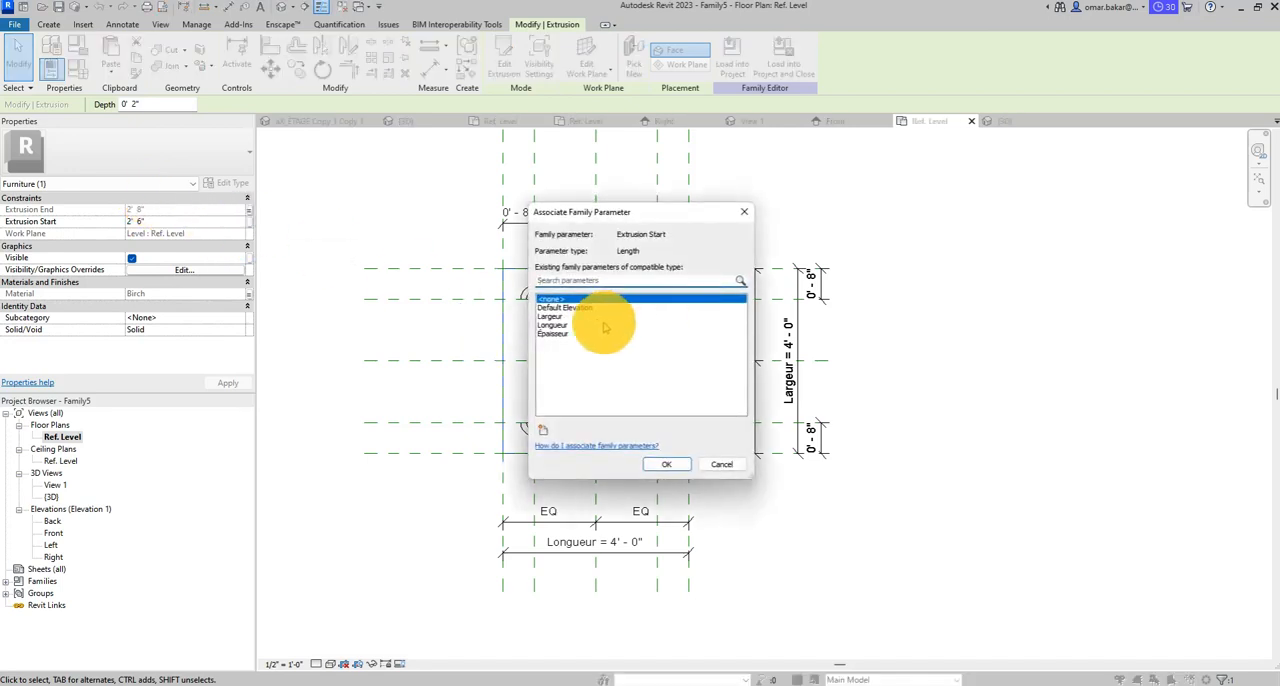
left_click(542, 430)
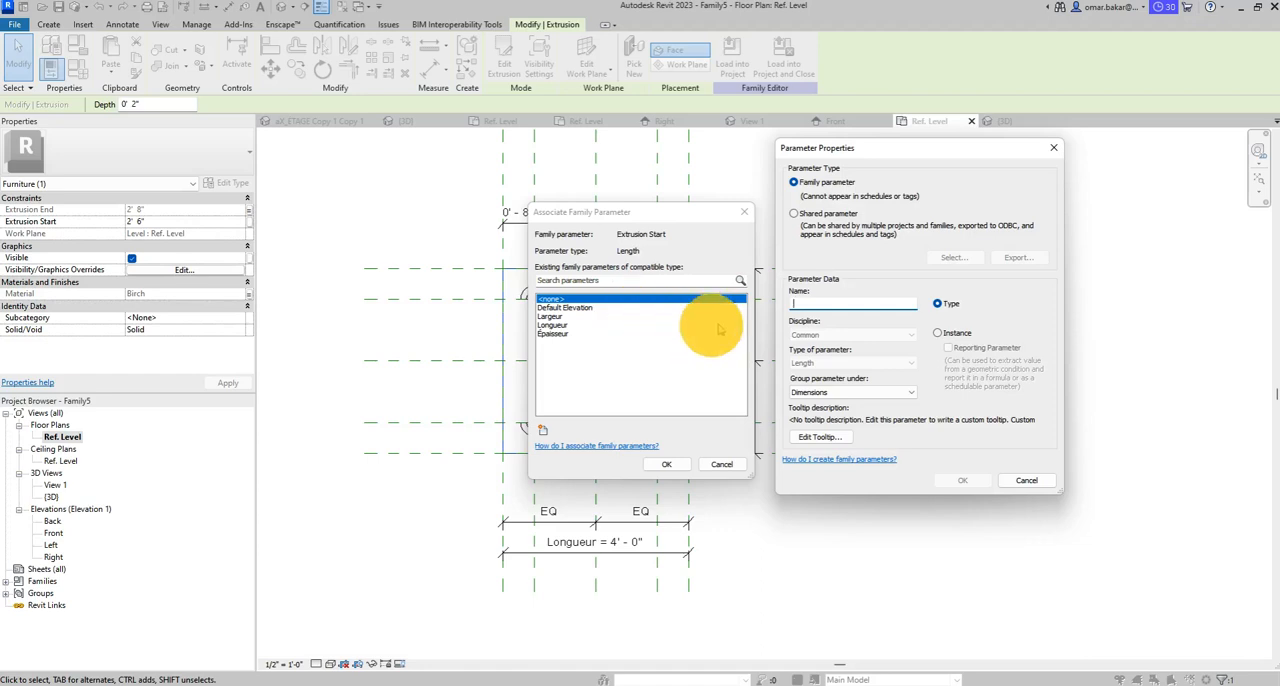
left_click(816, 300)
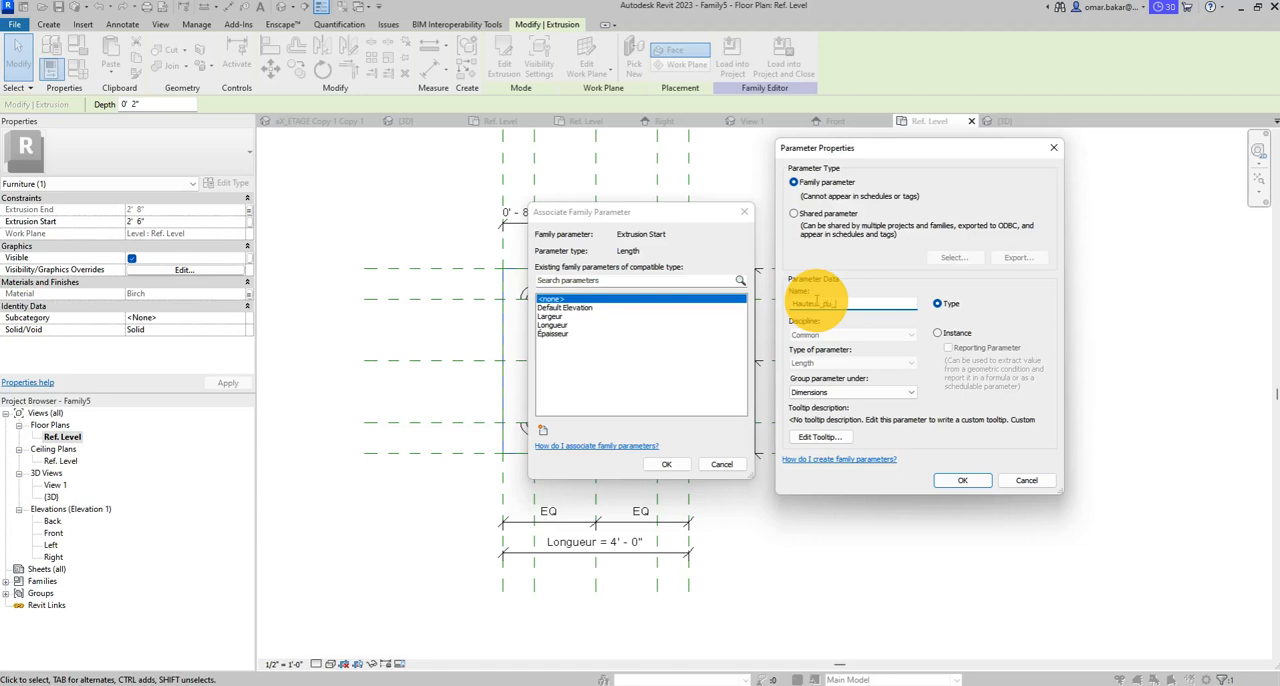
left_click(962, 480)
left_click(677, 467)
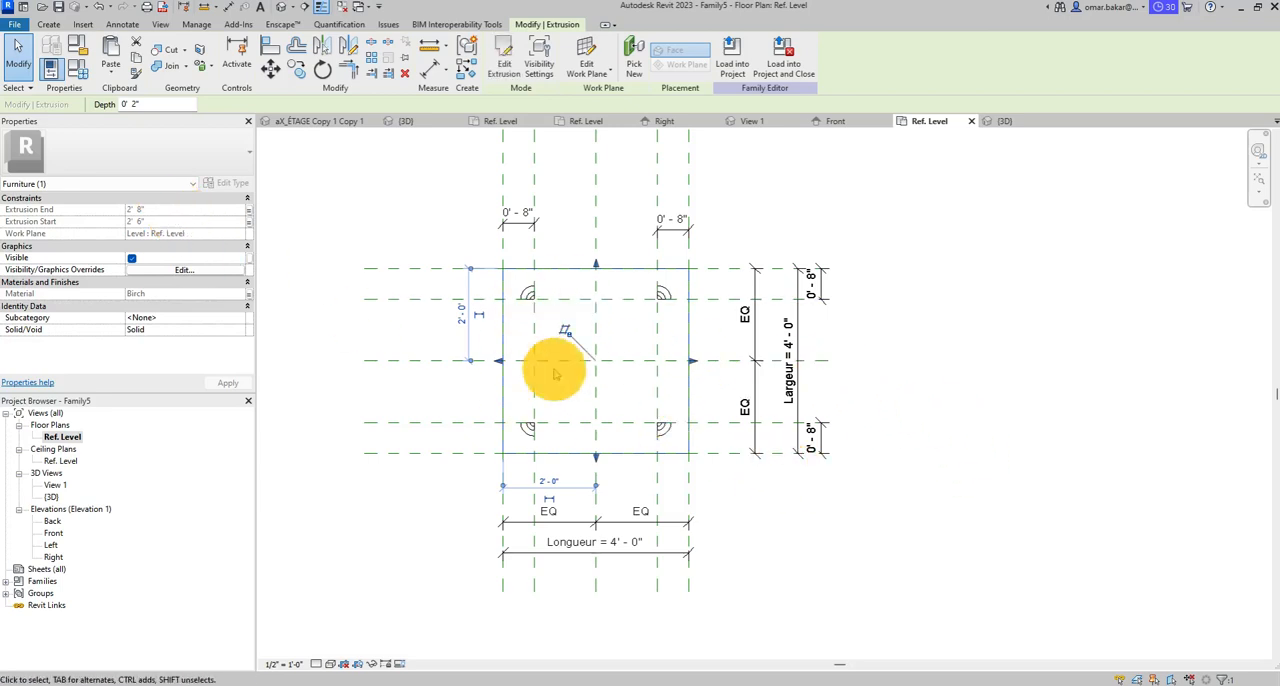
- Save the family as Table_Pieds_Revol in the RFA folder, reviewing and accepting the file save options
left_click(13, 23)
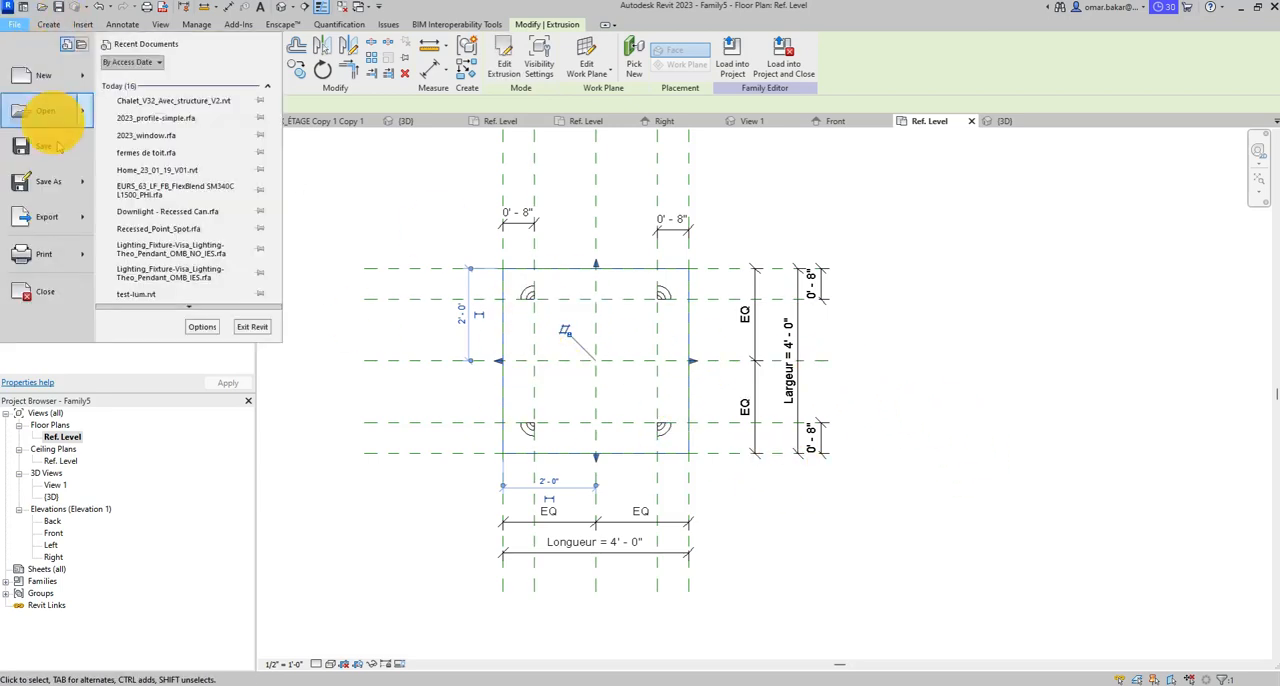
left_click(47, 180)
left_click(198, 193)
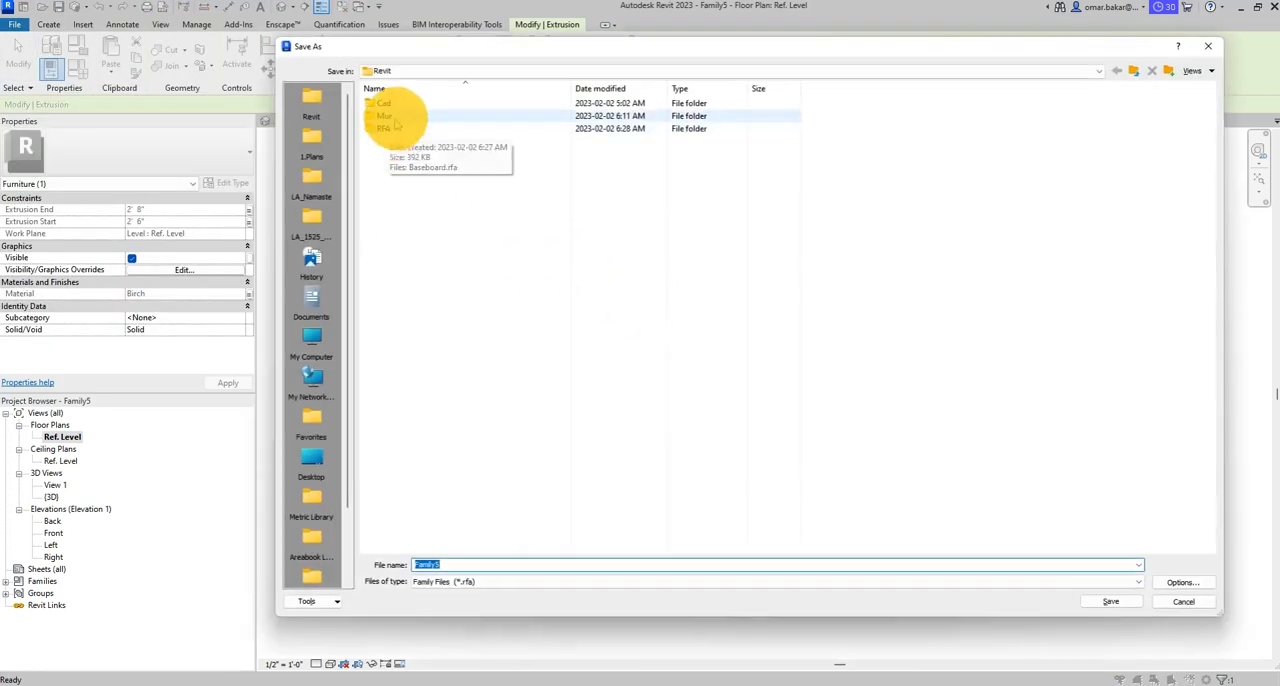
double_click(388, 129)
double_click(450, 565)
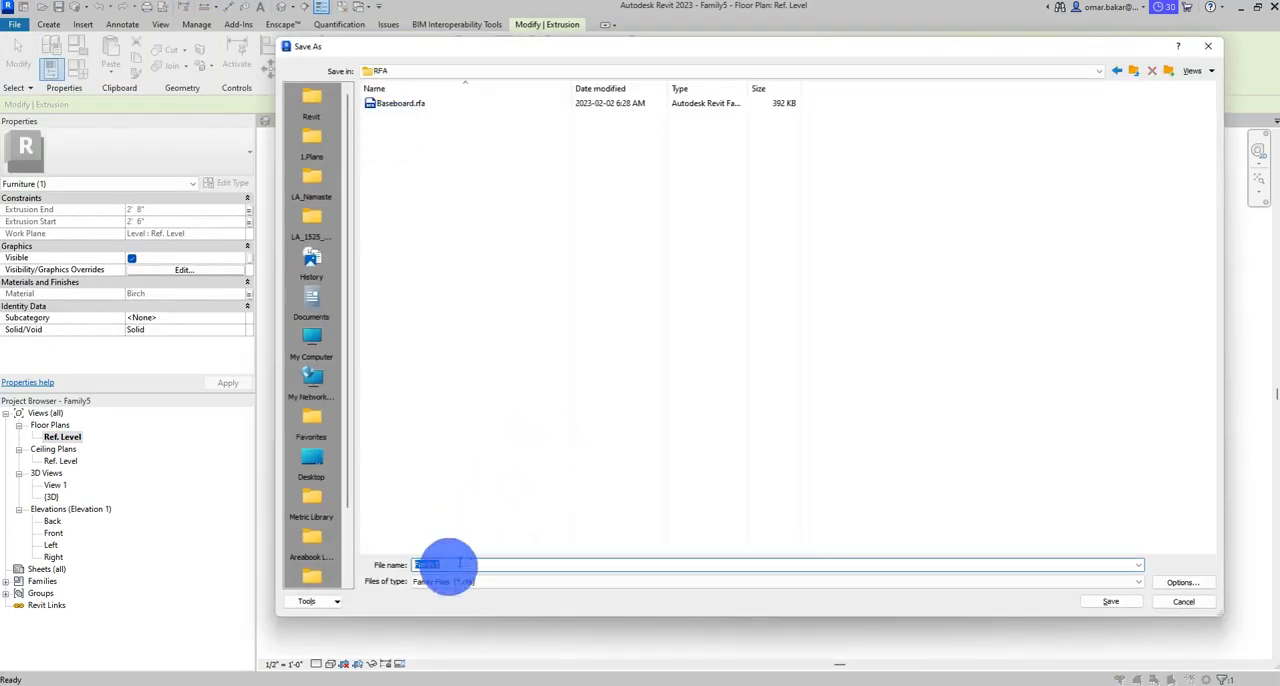
type("Tabl")
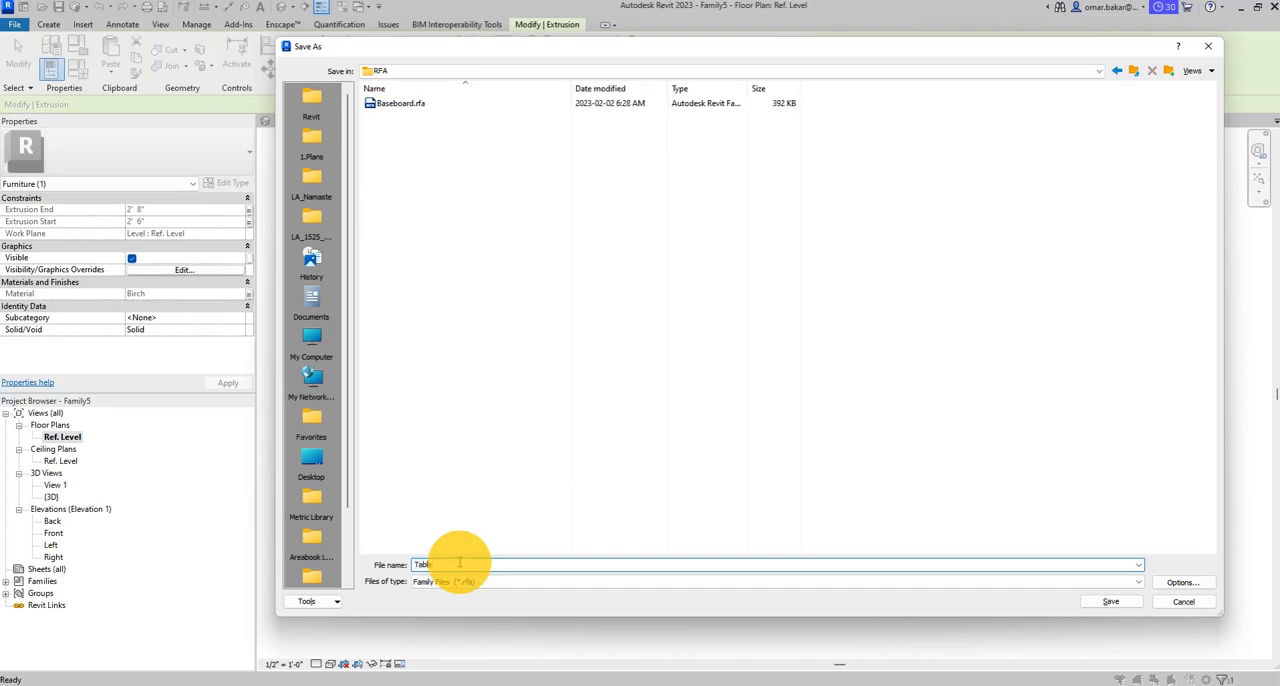
type("e_Pieds_Revol")
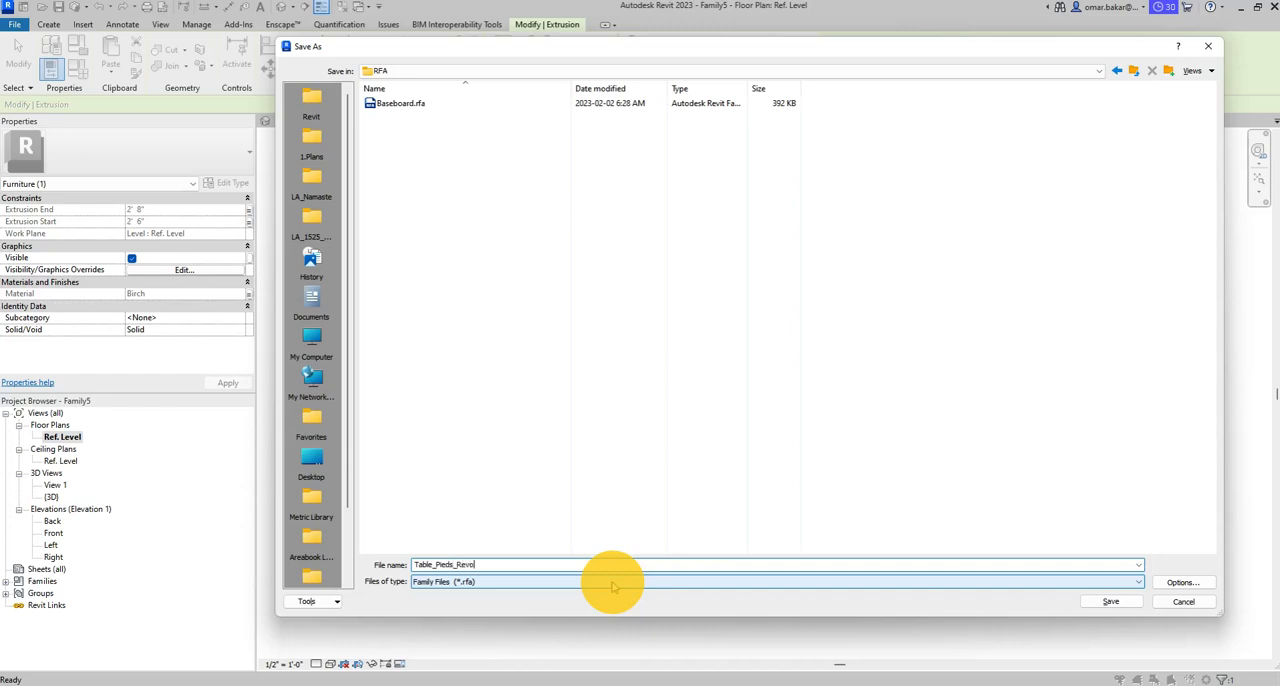
left_click(1180, 582)
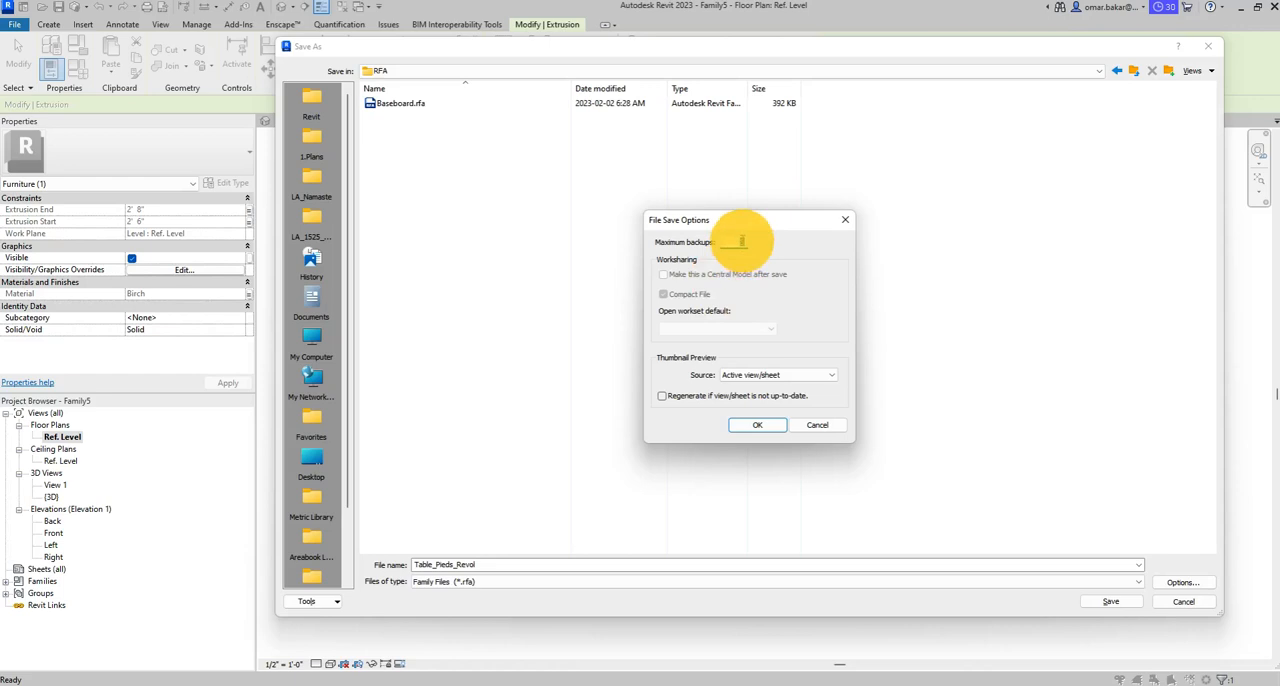
key("Return")
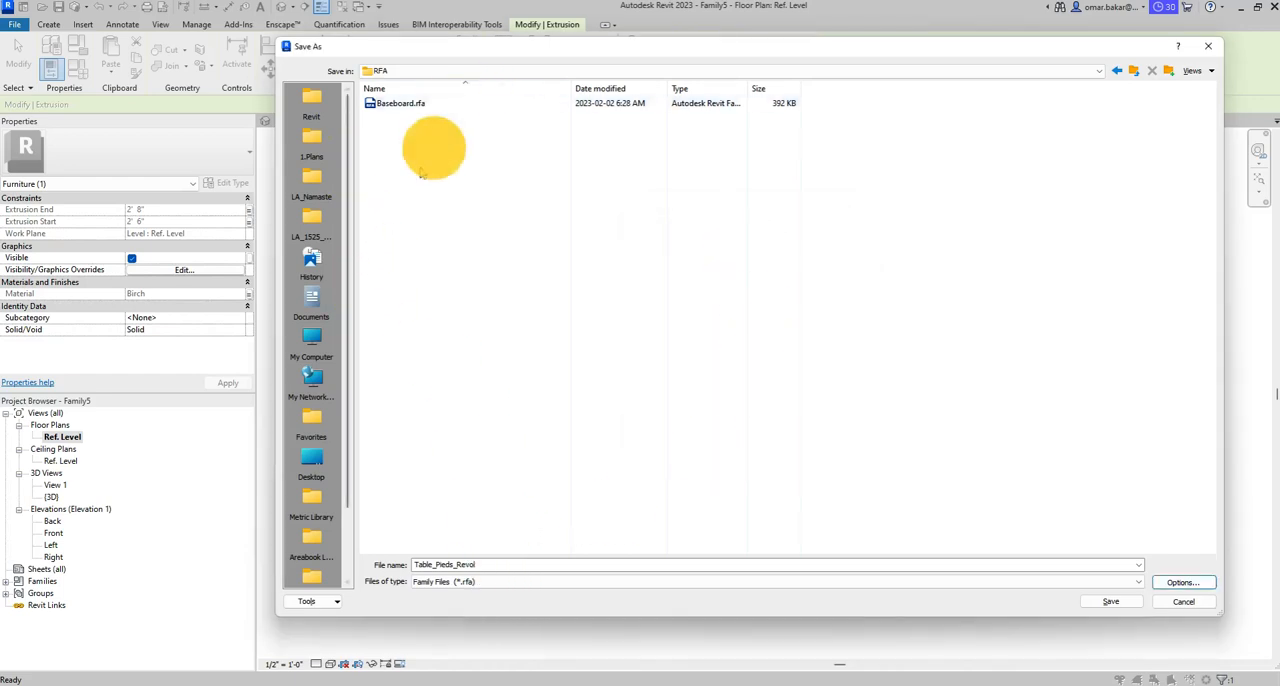
left_click(1112, 601)
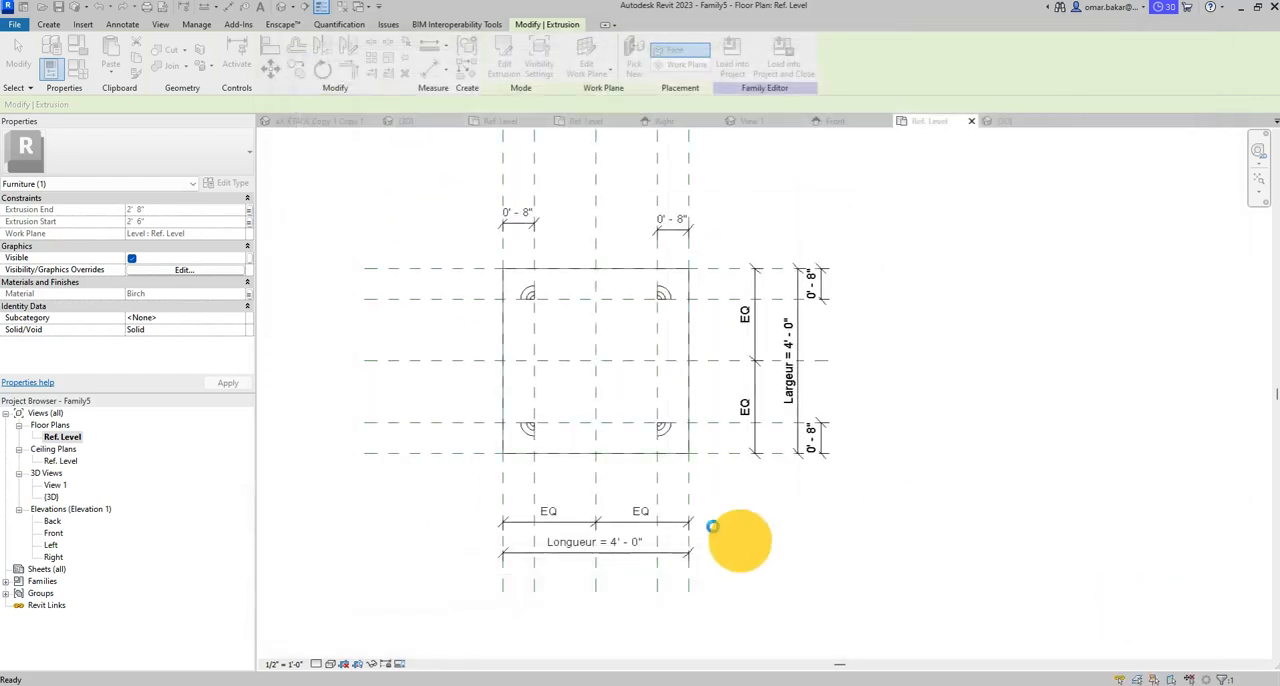
- Load the table family into the Office.rvt project and place one instance on the room floor in the 3D view
left_click(501, 62)
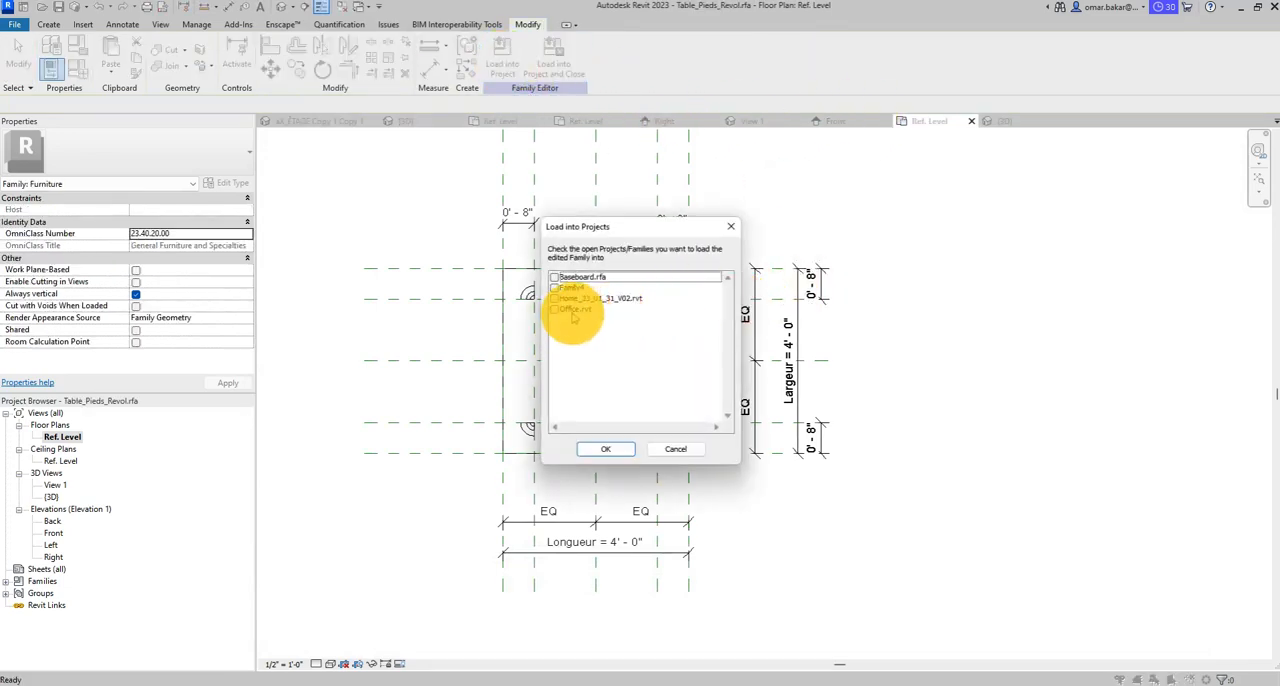
left_click(575, 310)
left_click(556, 310)
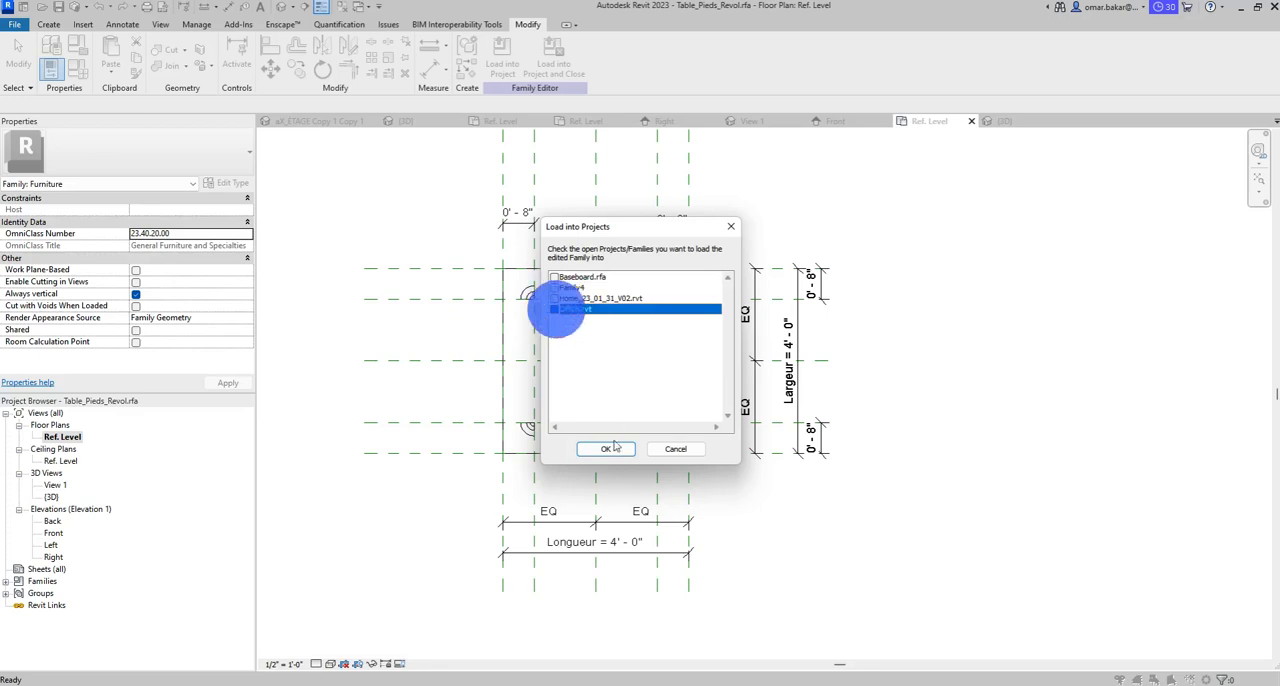
left_click(612, 450)
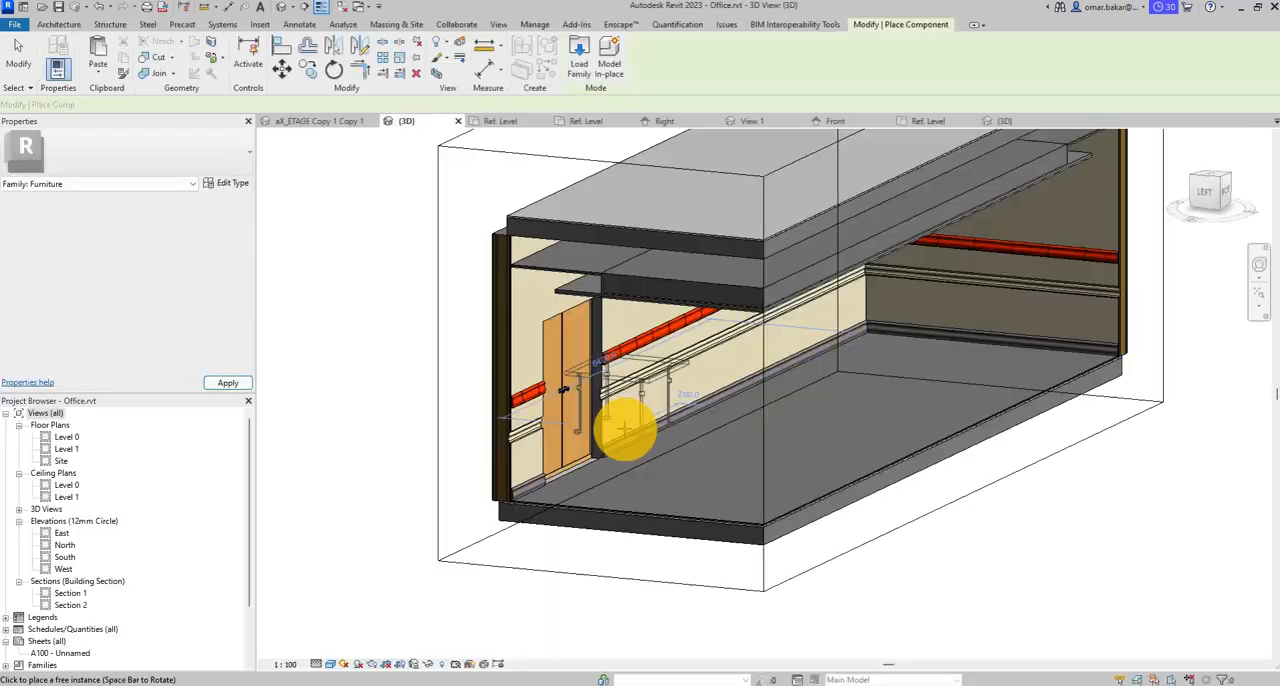
left_click(866, 420)
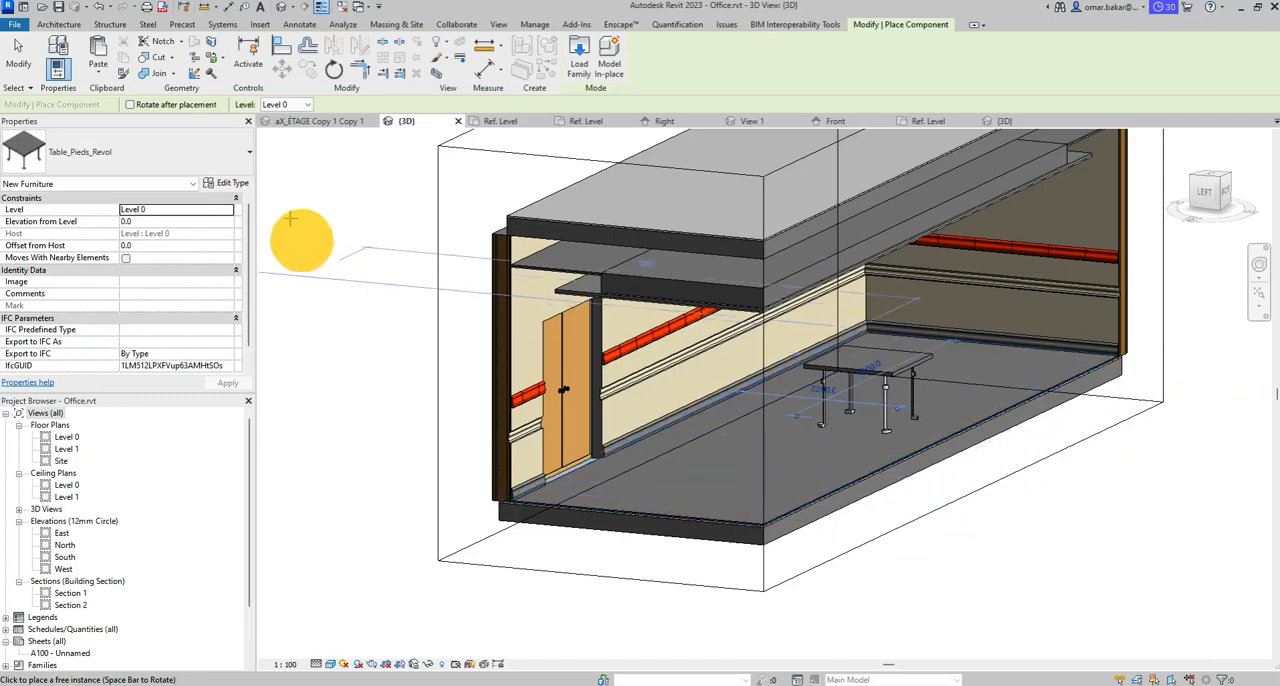
left_click(20, 52)
- Select the placed table in the 3D view and open its type properties
middle_click_drag(920, 451, 1000, 480, "shift")
left_click(966, 440)
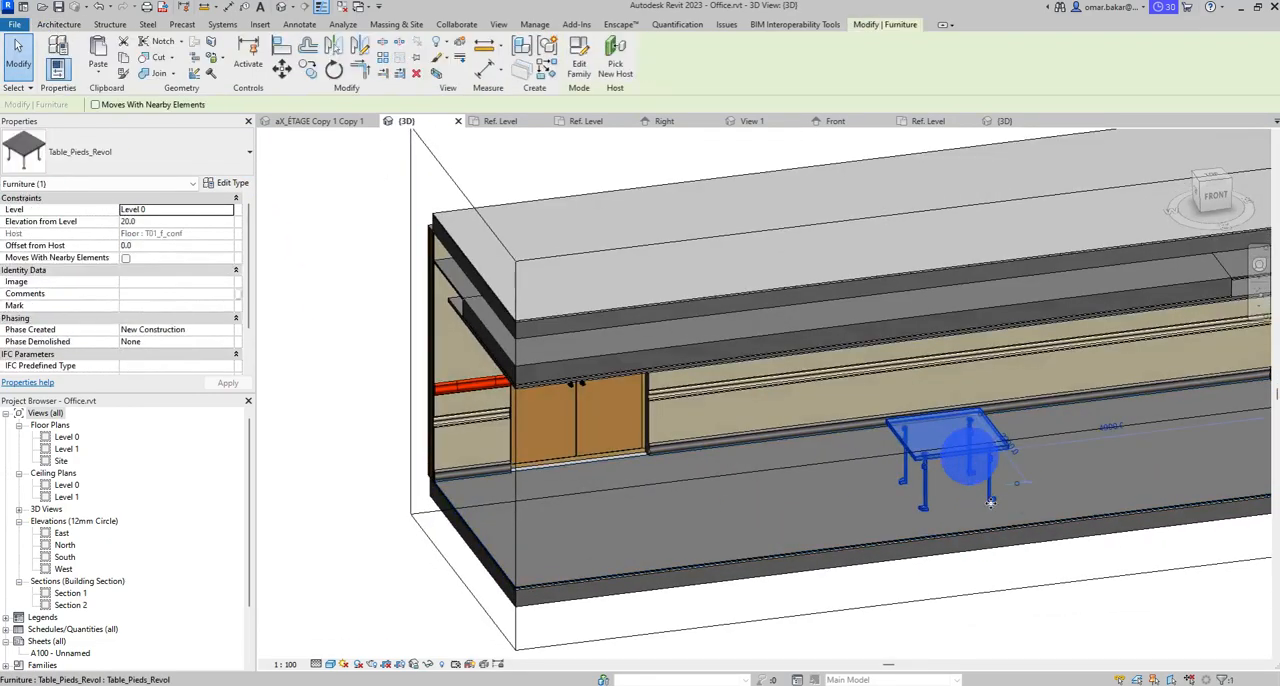
middle_click_drag(966, 440, 905, 480, "shift")
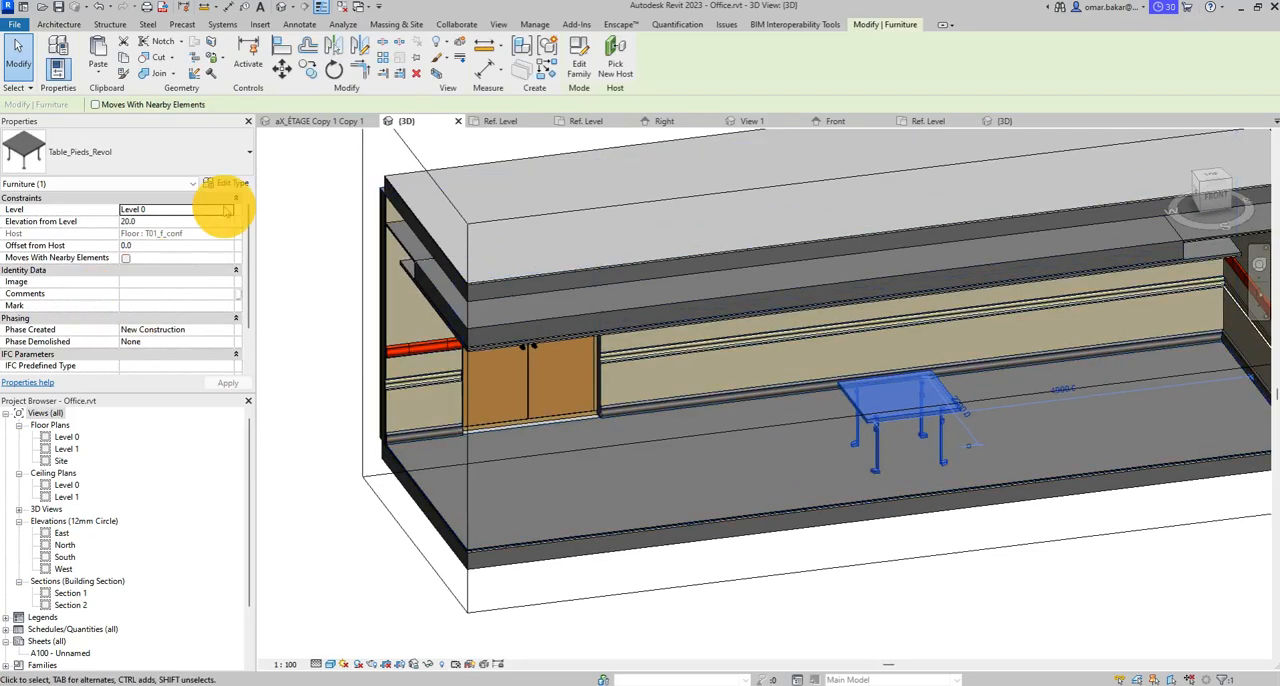
left_click(229, 183)
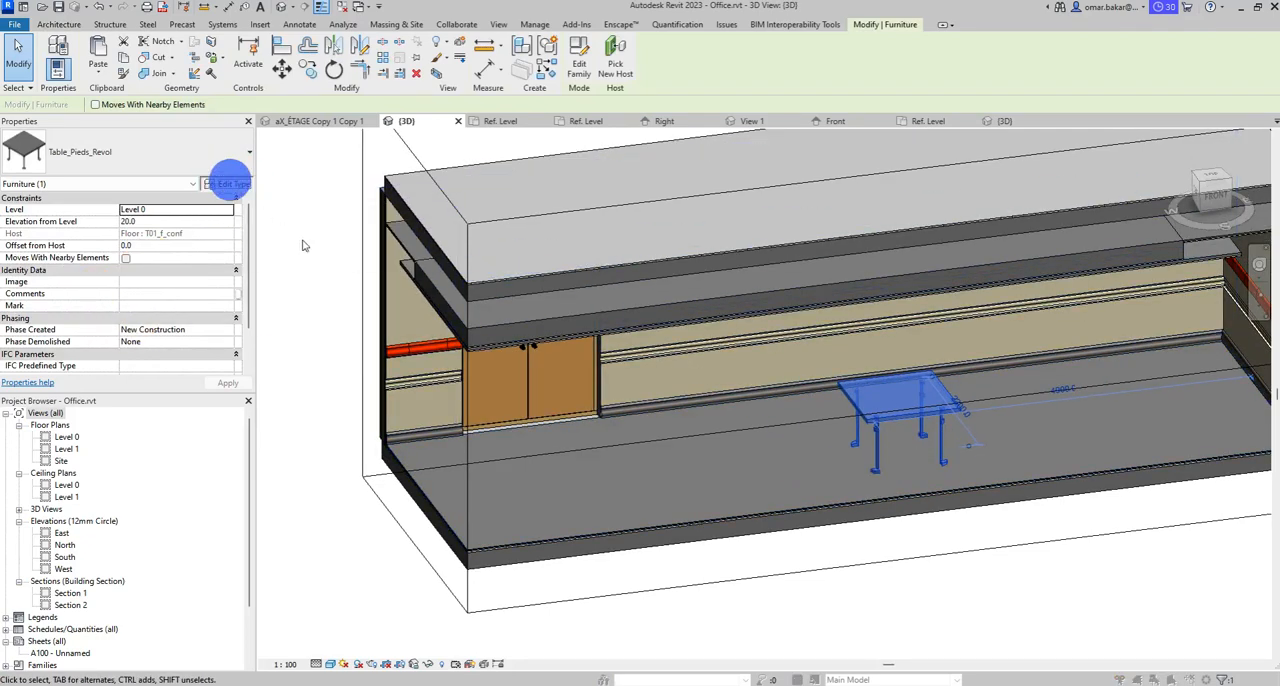
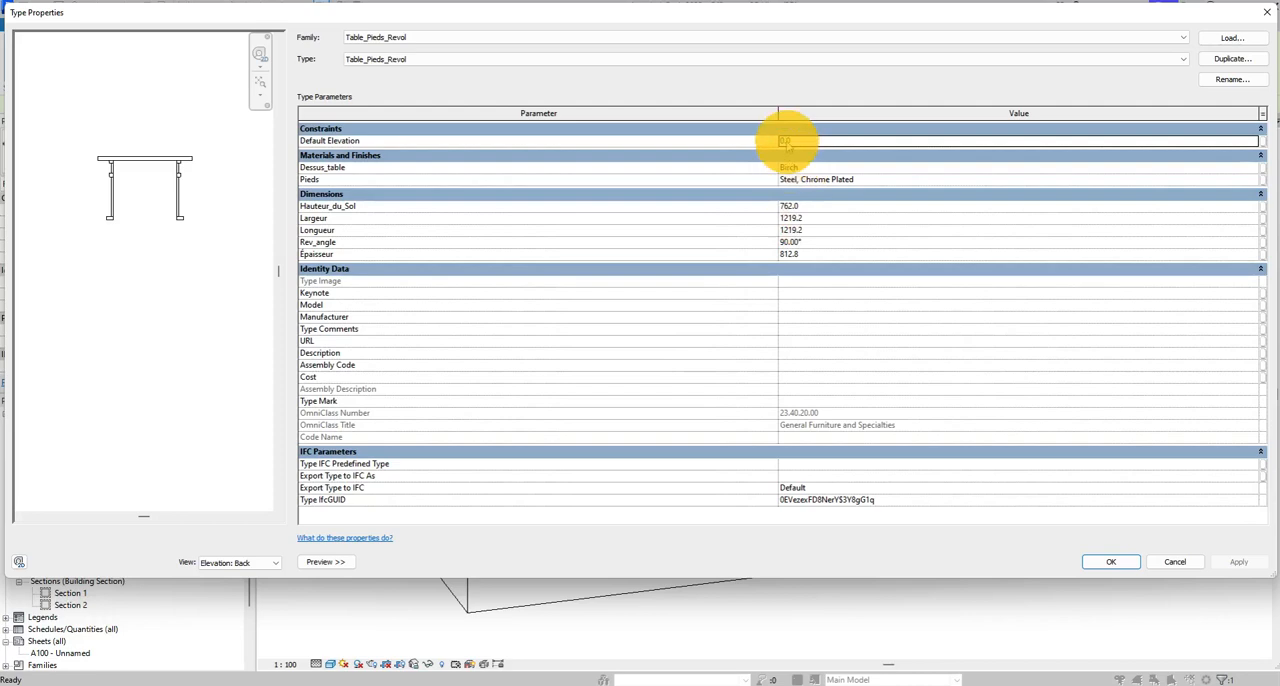
- Set the table type's Default Elevation to 20, Largeur to 1600, Longueur to 3000 and Rev_angle to 180°, and accept the changes
double_click(786, 141)
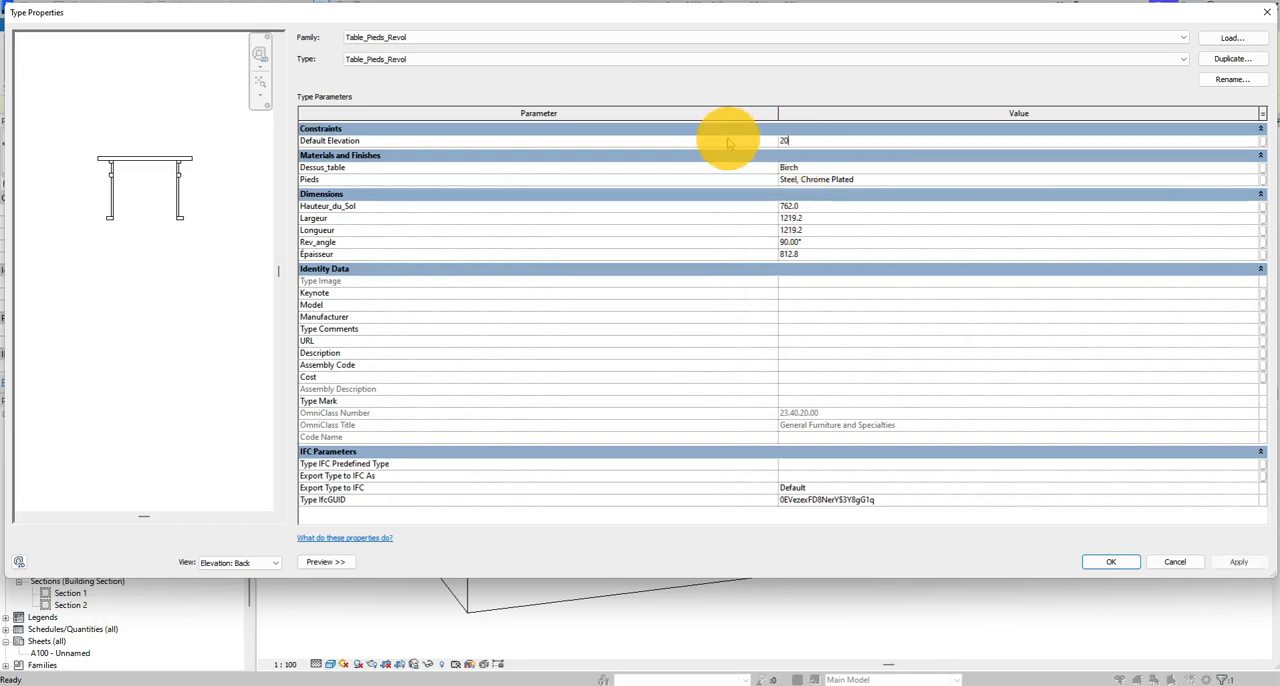
double_click(812, 207)
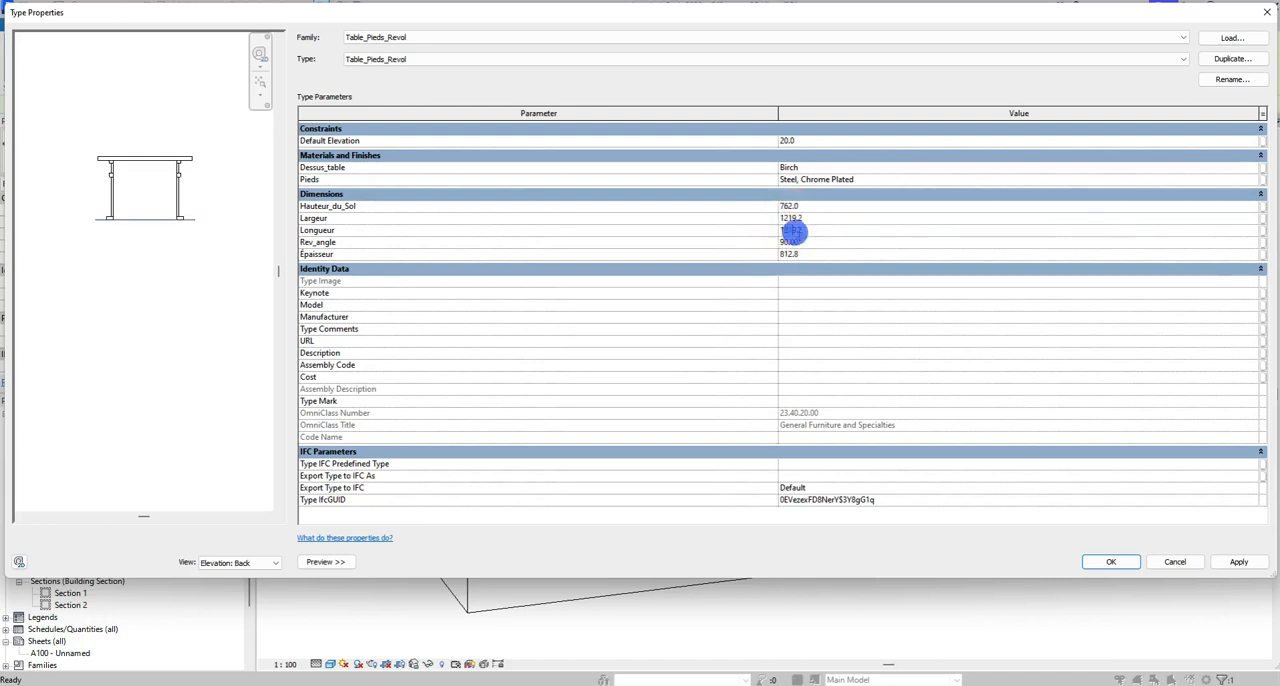
left_click(810, 230)
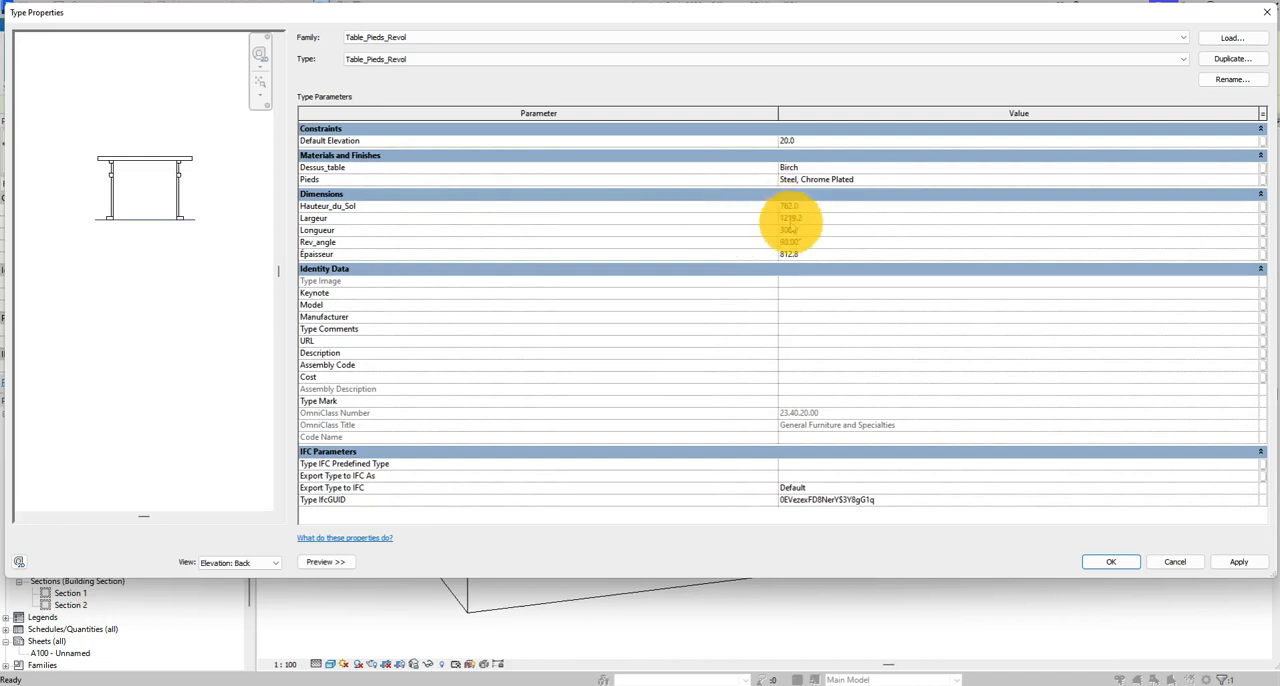
left_click(792, 217)
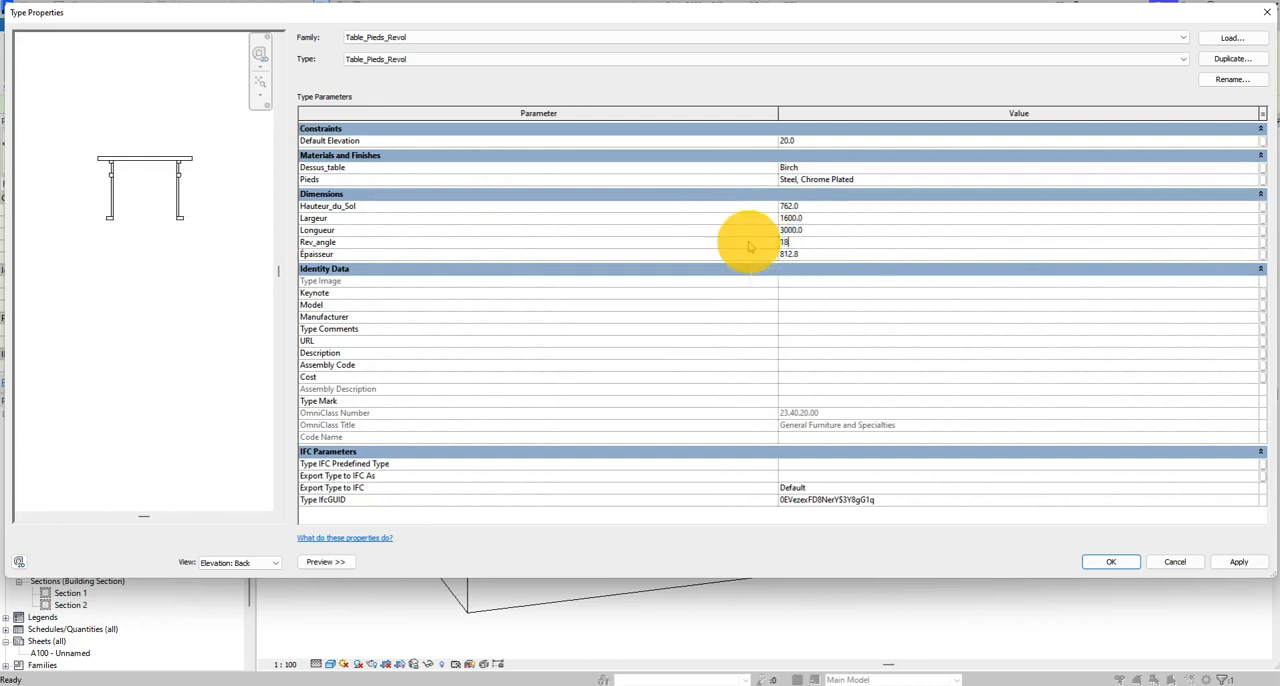
type("180")
left_click(912, 229)
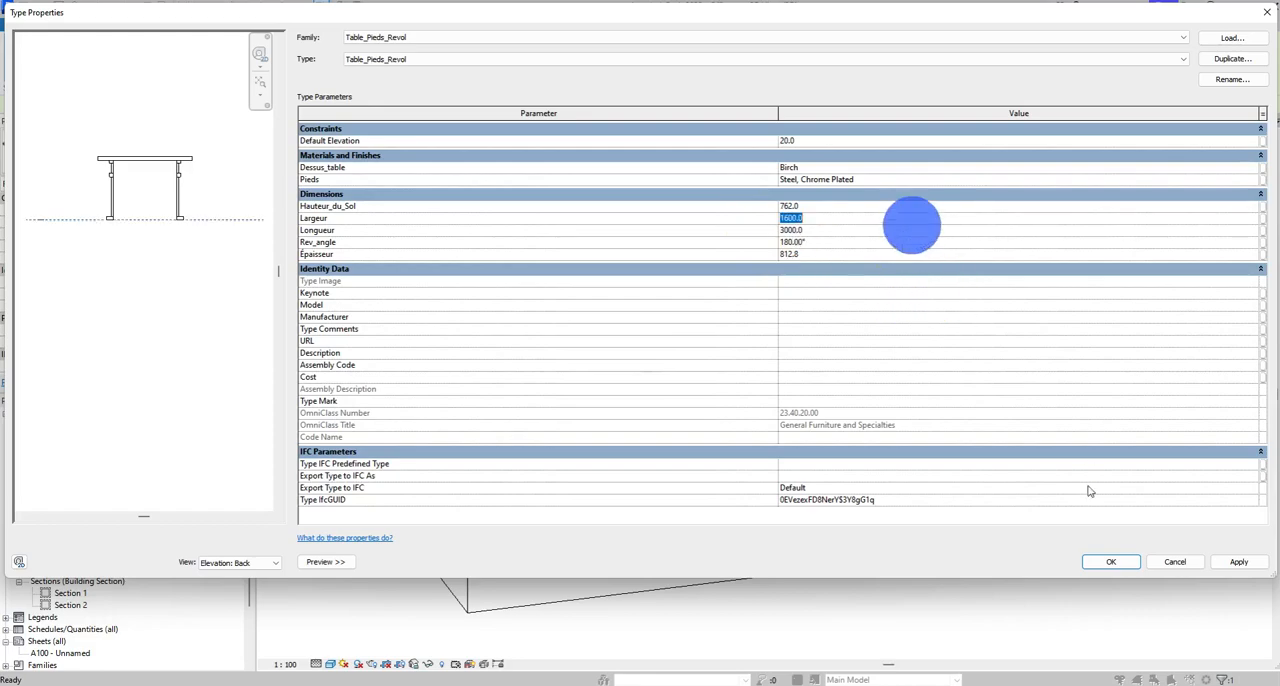
left_click(1108, 561)
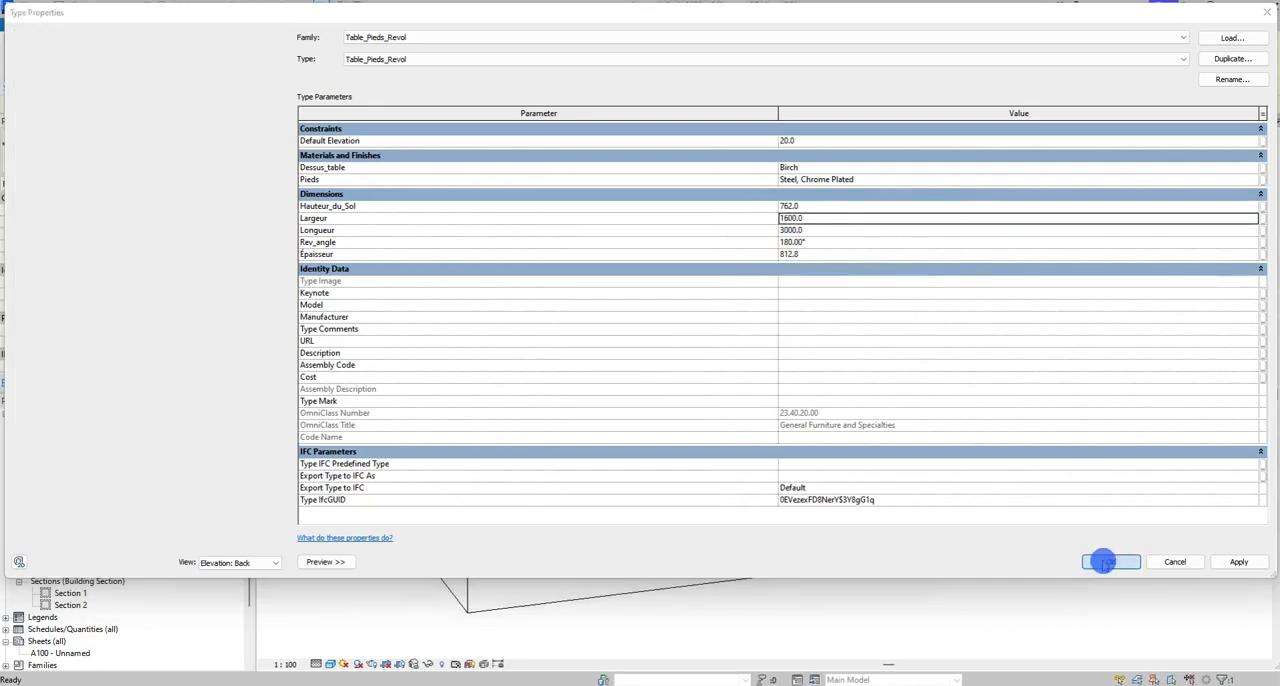
- Set the placed table's type parameters Hauteur_du_Sol to 800 and Épaisseur to 1000, and accept the changes
middle_click_drag(987, 486, 777, 457, "shift")
scroll(790, 466, "up", 5)
scroll(910, 440, "down", 6)
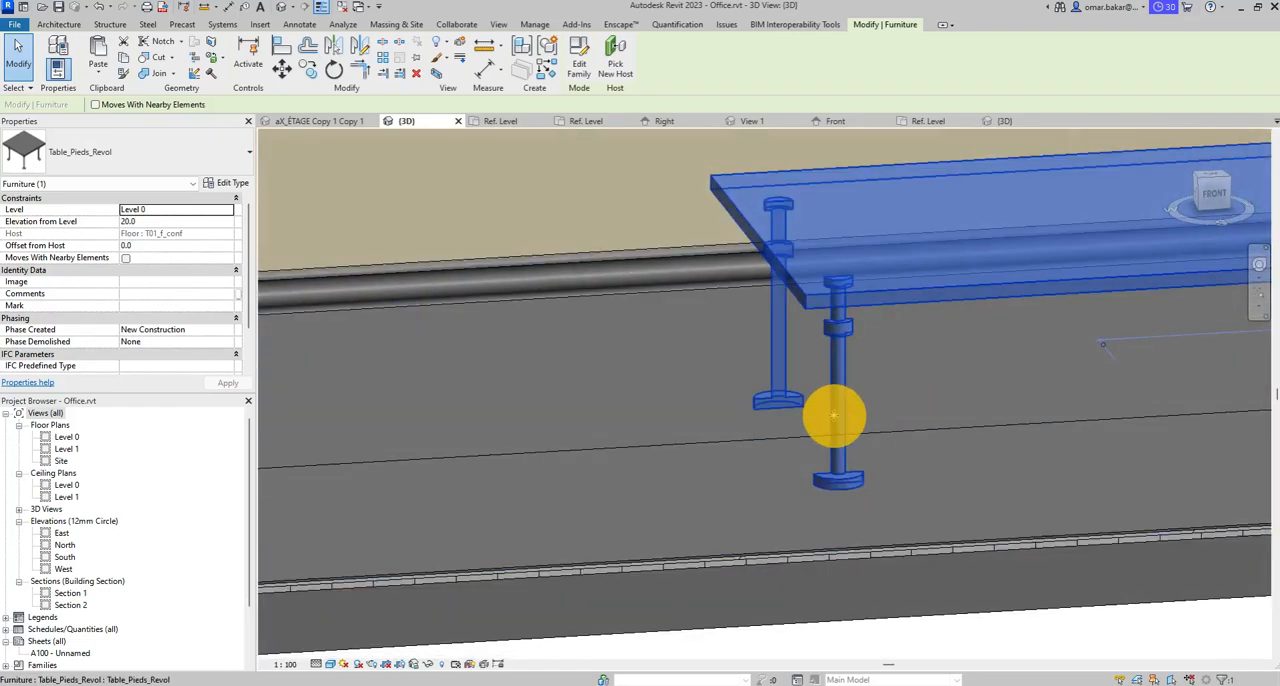
middle_click_drag(837, 417, 709, 429, "shift")
scroll(763, 400, "up", 3)
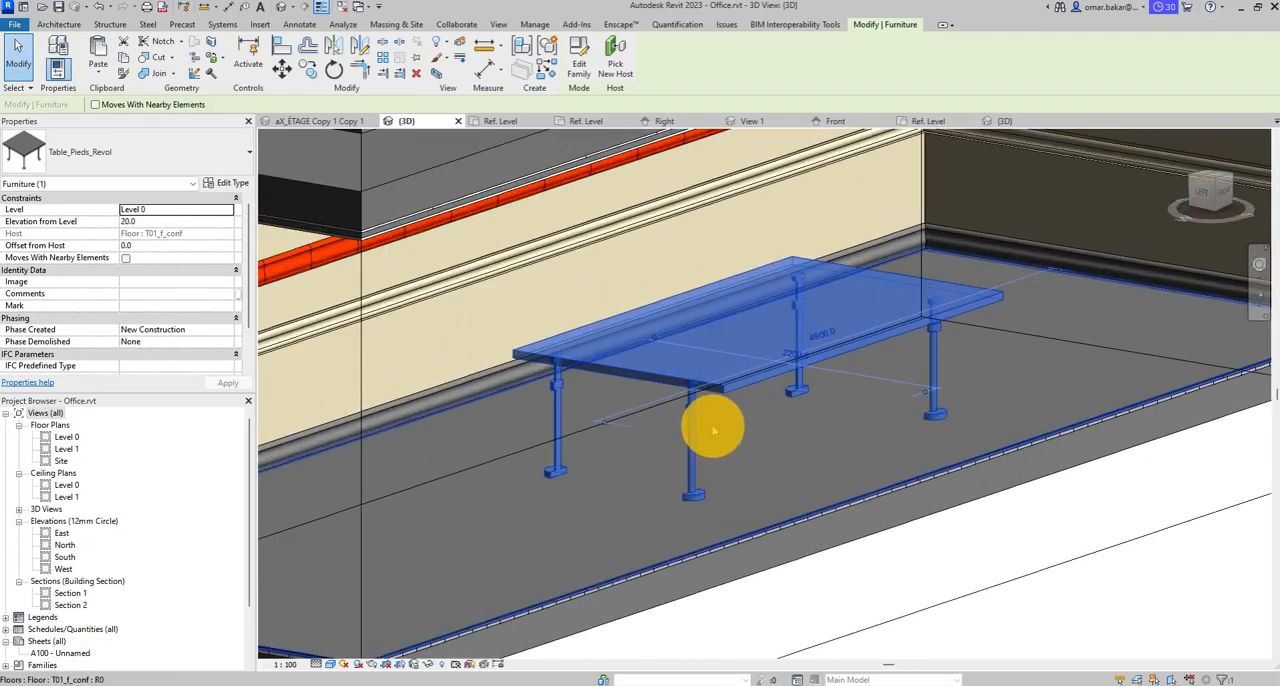
left_click(229, 184)
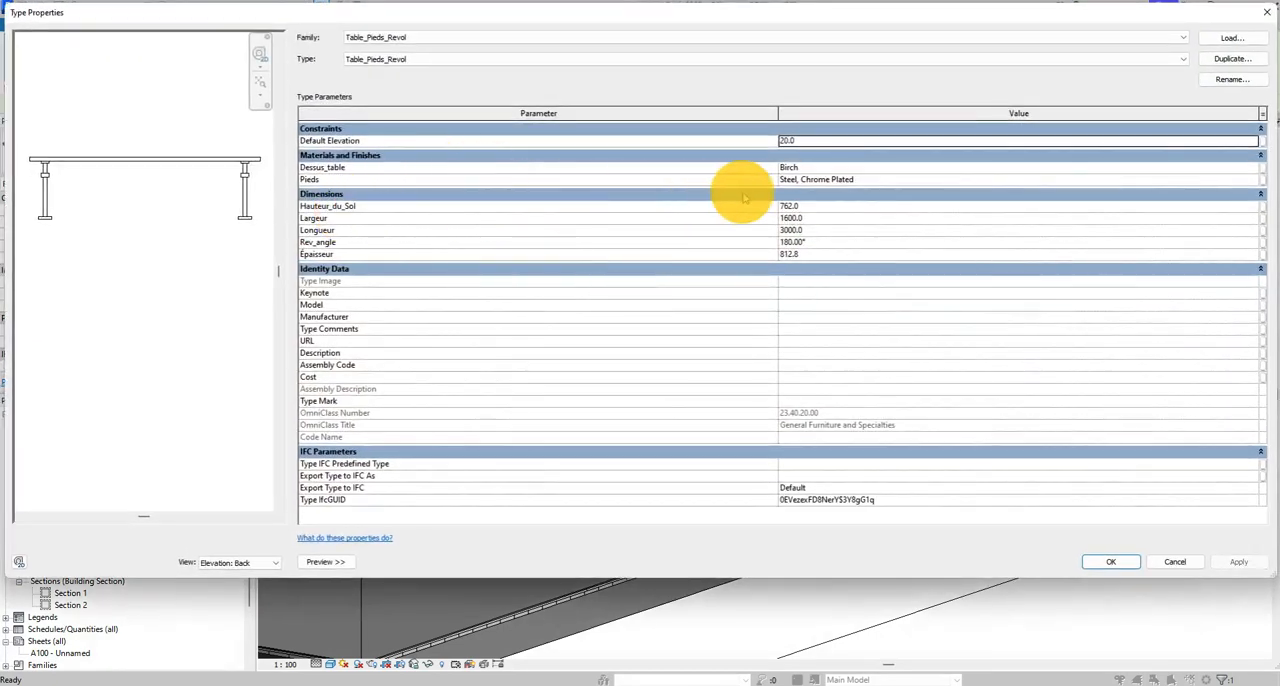
left_click(792, 206)
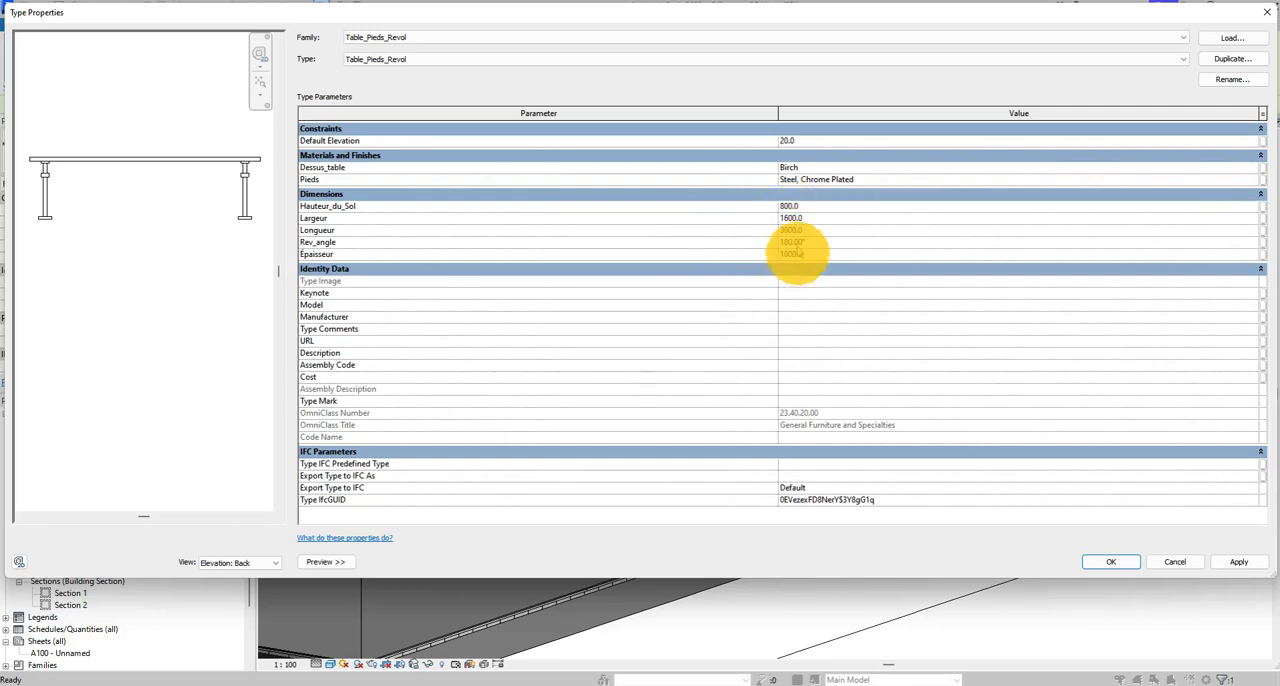
left_click(1108, 561)
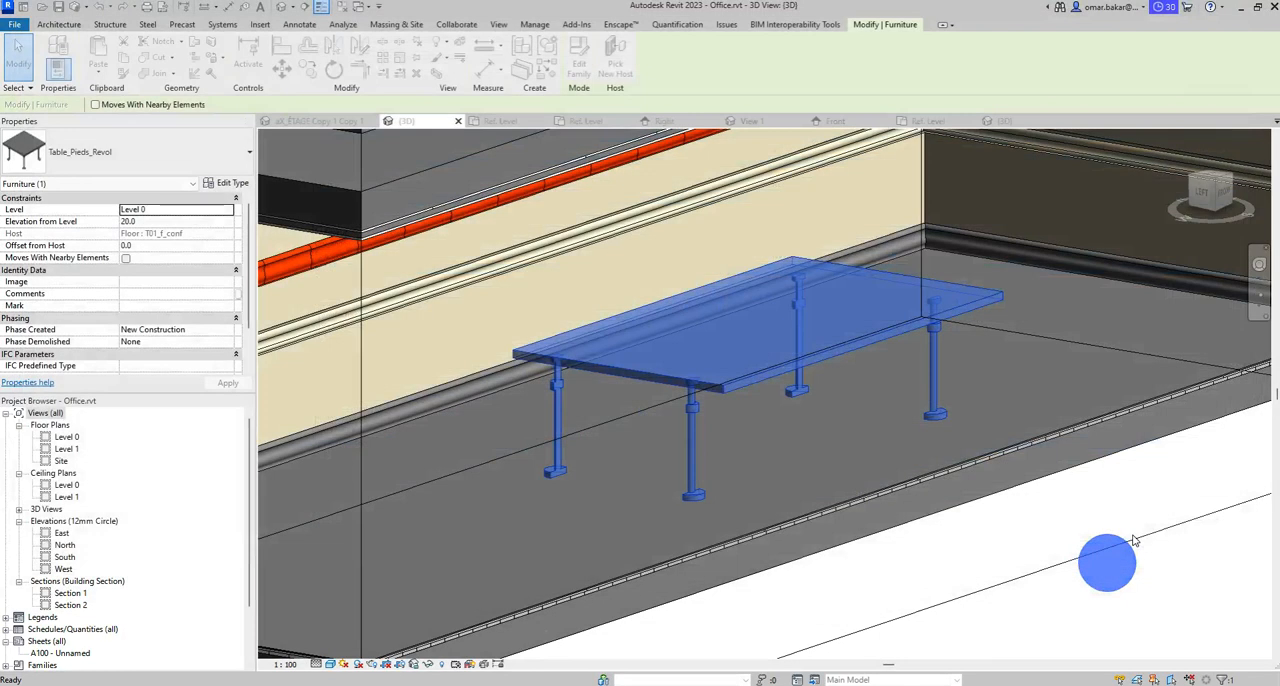
- Inspect the gap between legs and tabletop, switch to the Table_Pieds_Revol family and open its Back elevation
middle_click_drag(1133, 540, 803, 591, "shift")
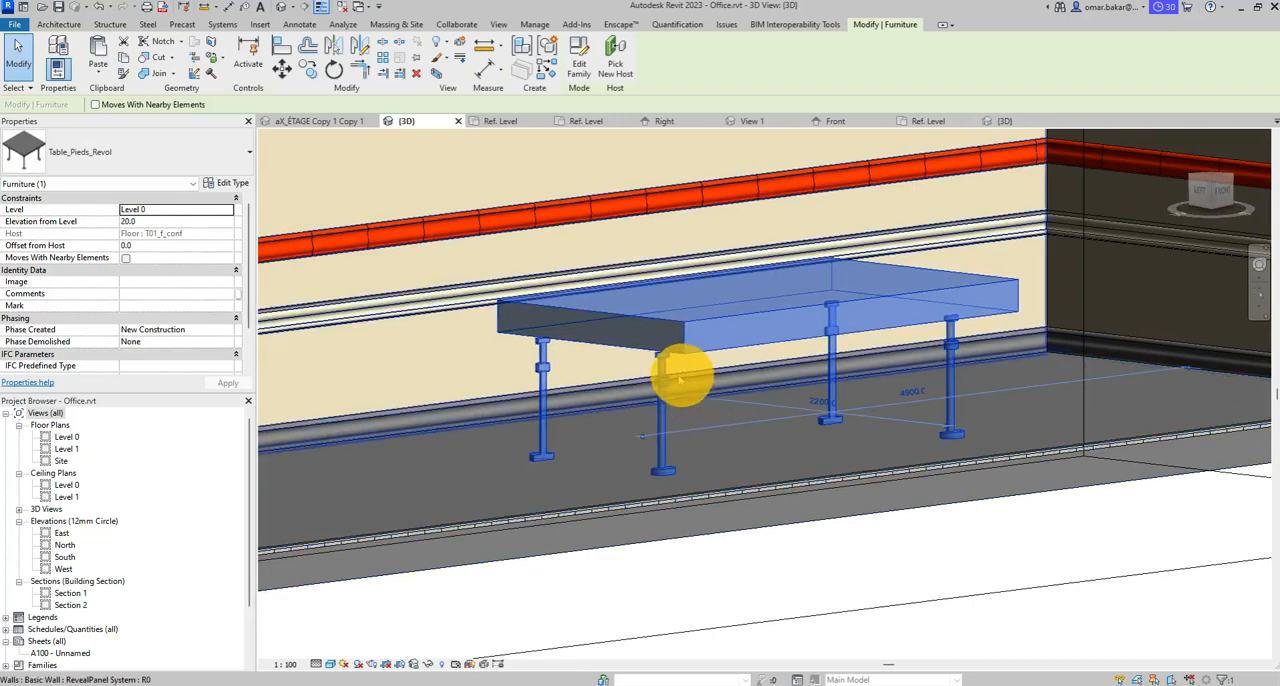
middle_click_drag(680, 378, 667, 345, "shift")
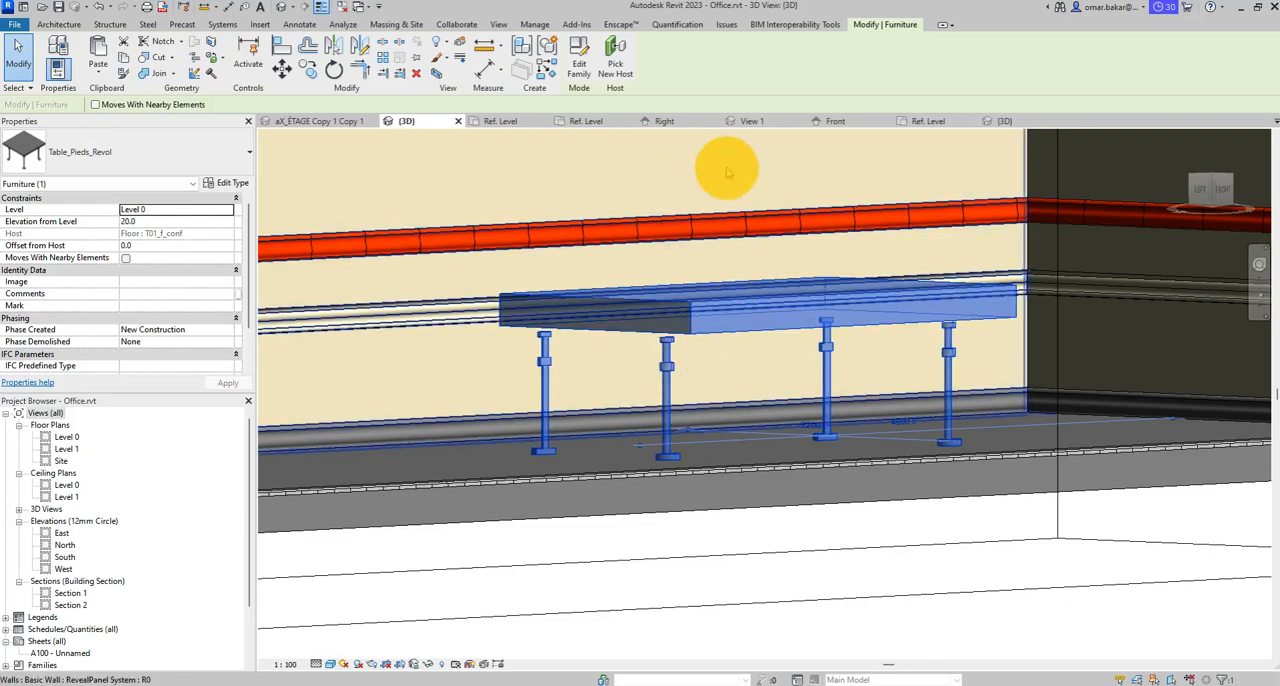
left_click(1003, 122)
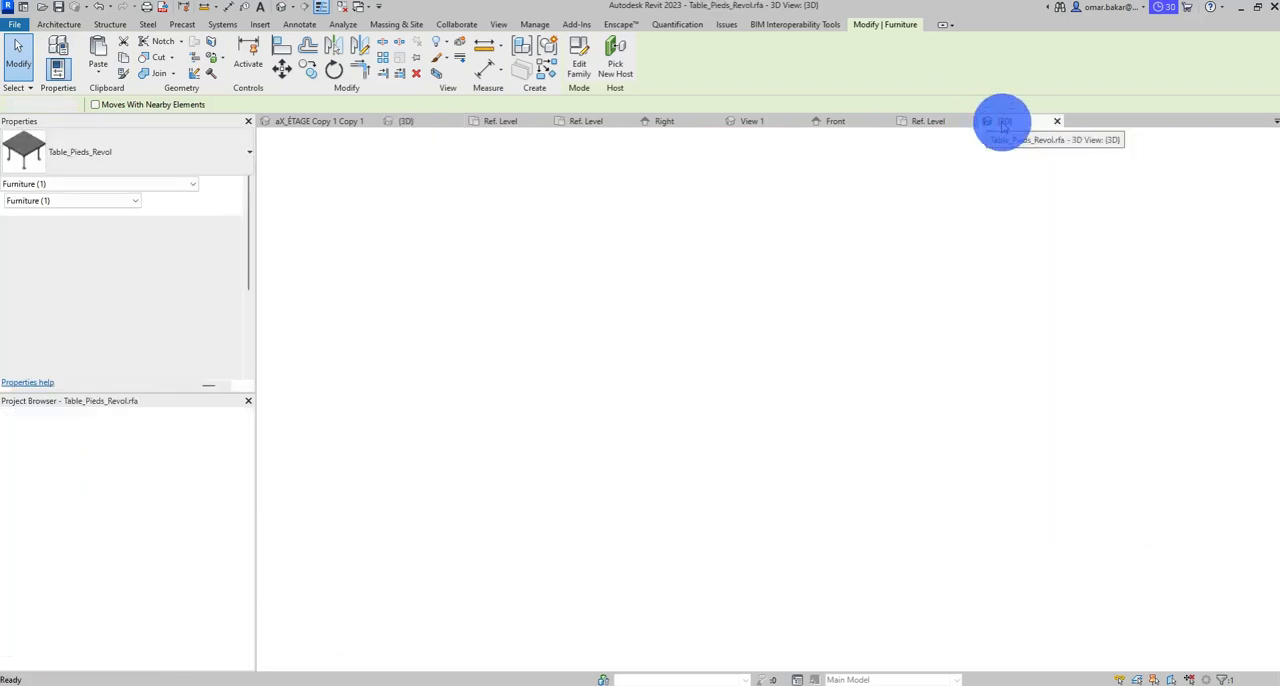
middle_click_drag(672, 395, 430, 412, "shift")
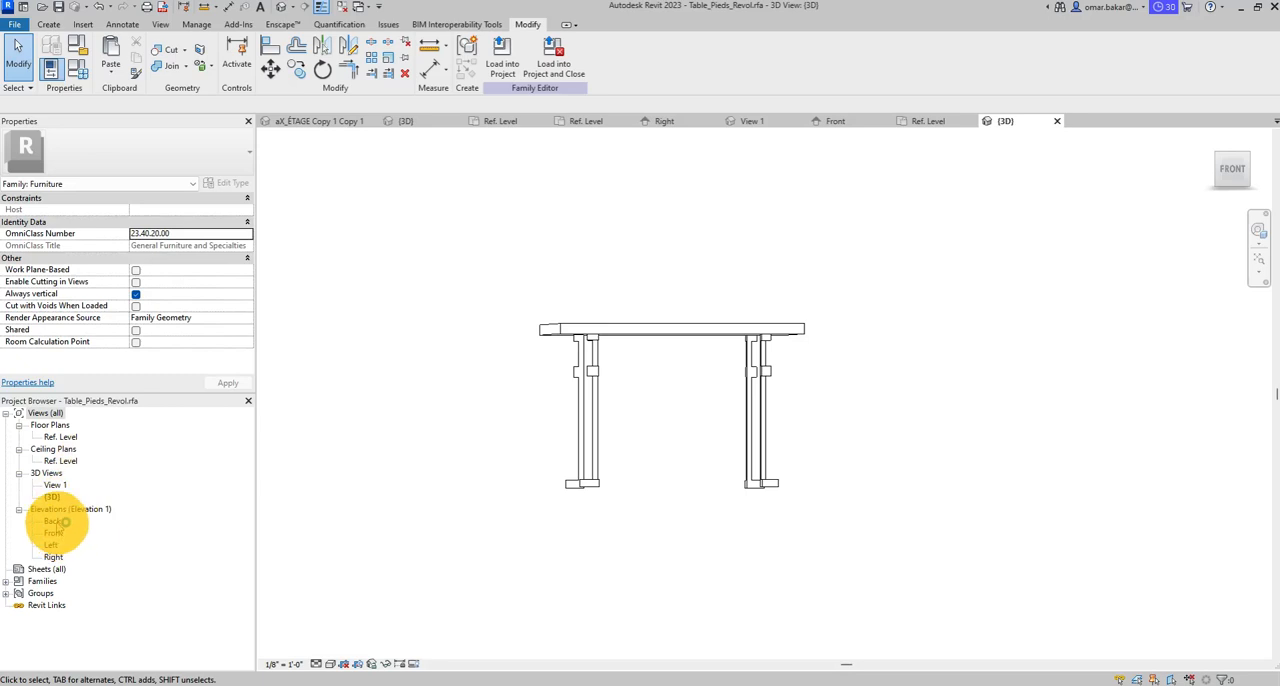
double_click(53, 521)
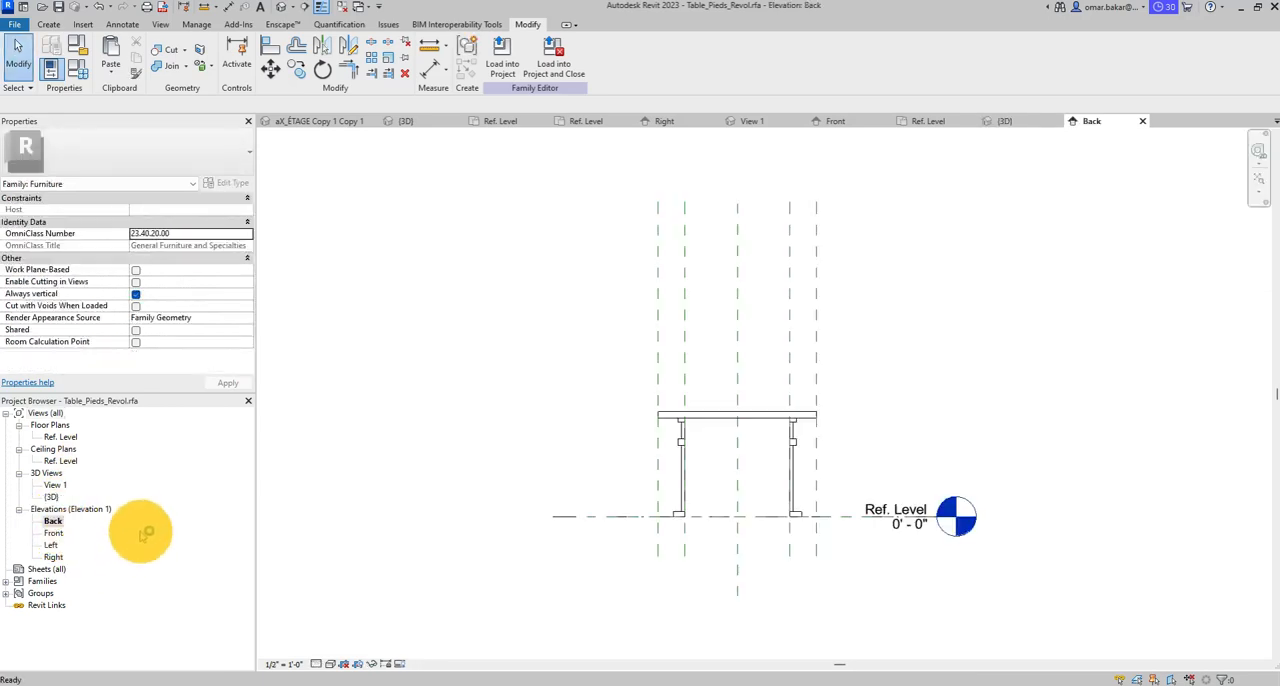
scroll(686, 425, "up", 5)
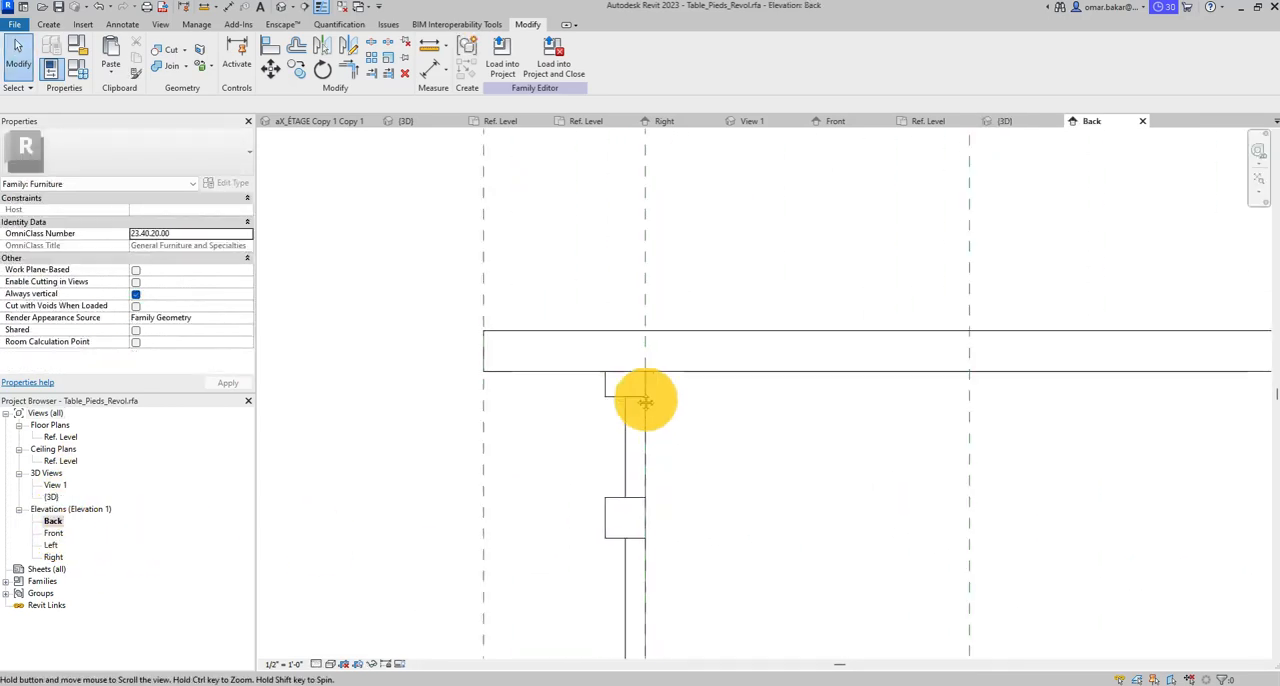
middle_click_drag(645, 401, 601, 377)
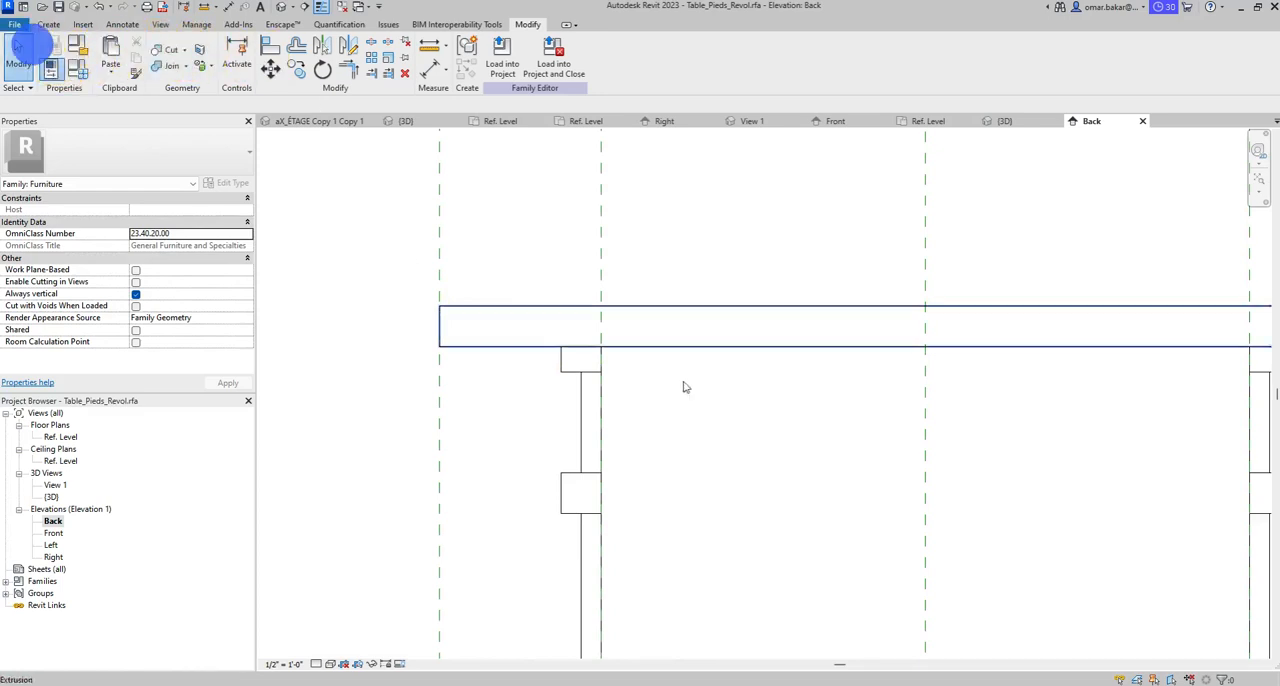
- Edit the left leg's revolve sketch, align its top edge to the tabletop's underside, lock the alignment and finish the sketch
left_click(586, 366)
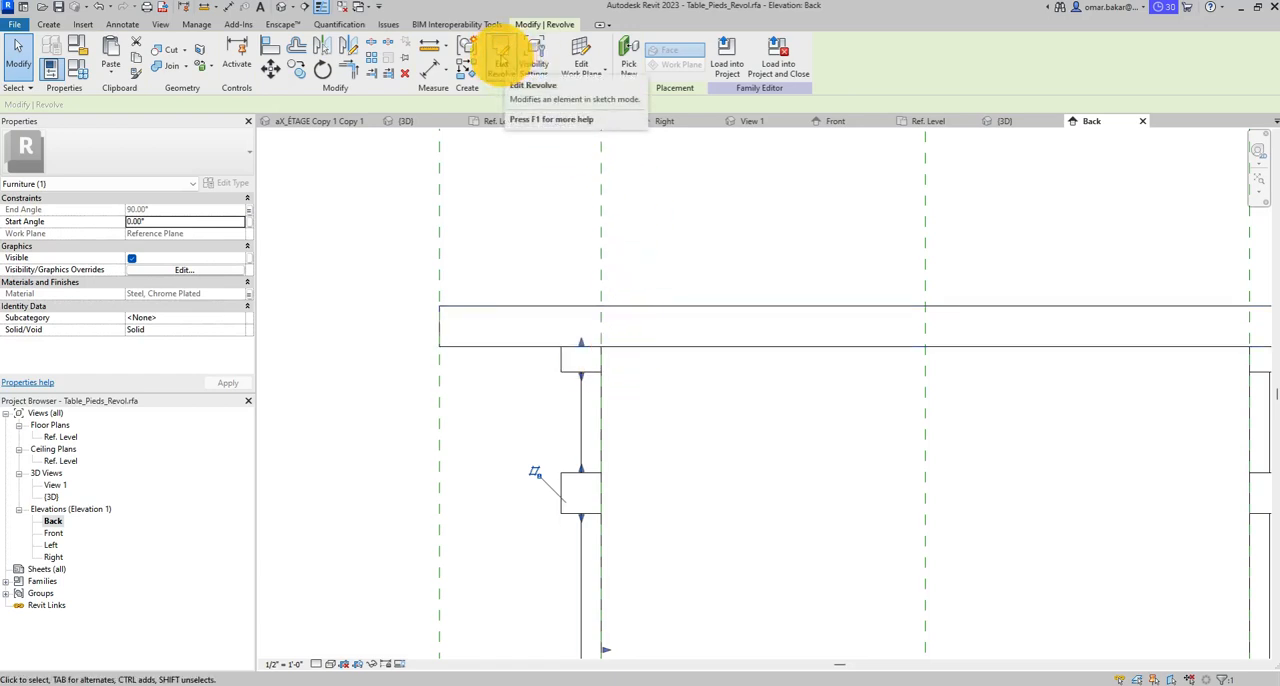
left_click(500, 57)
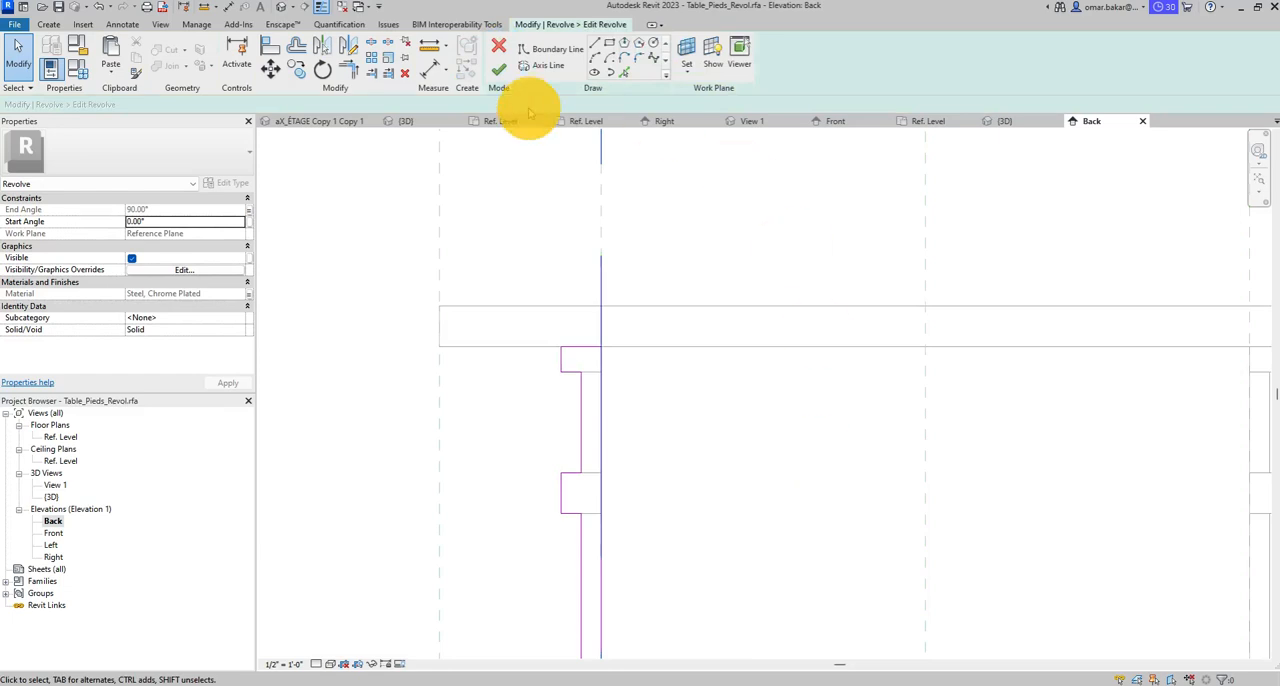
scroll(677, 391, "down", 5)
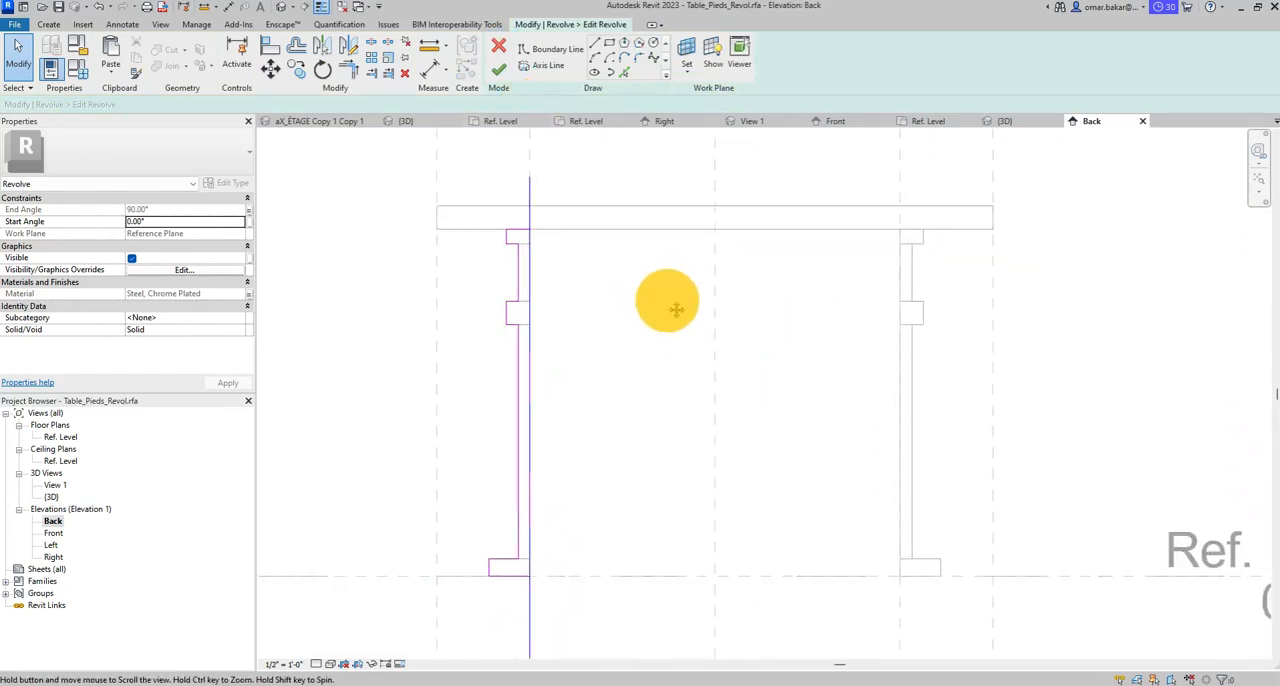
scroll(674, 337, "up", 5)
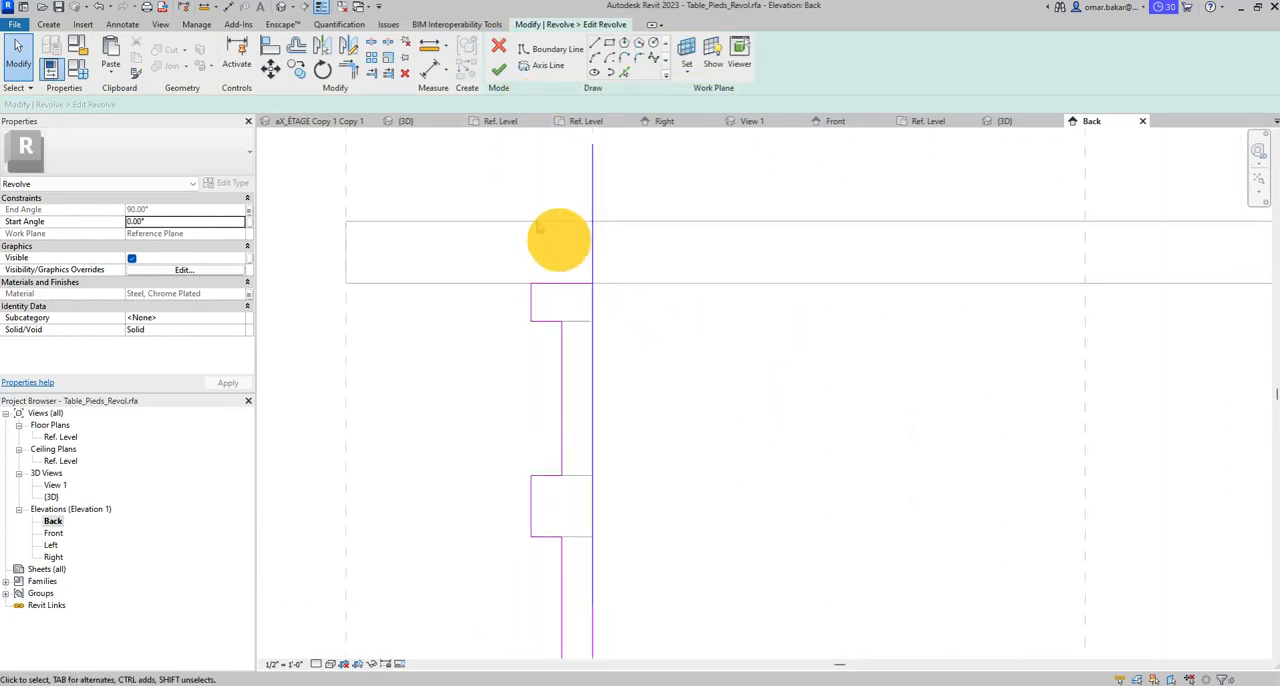
left_click(270, 45)
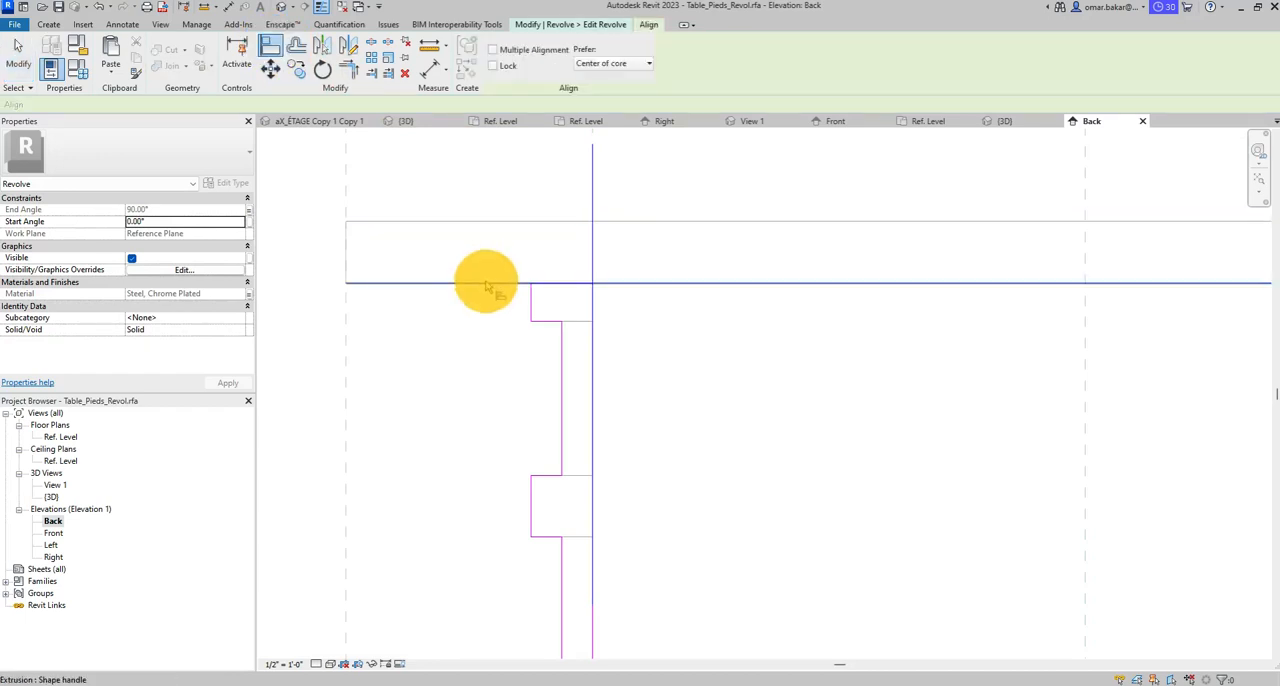
left_click(486, 283)
left_click(560, 285)
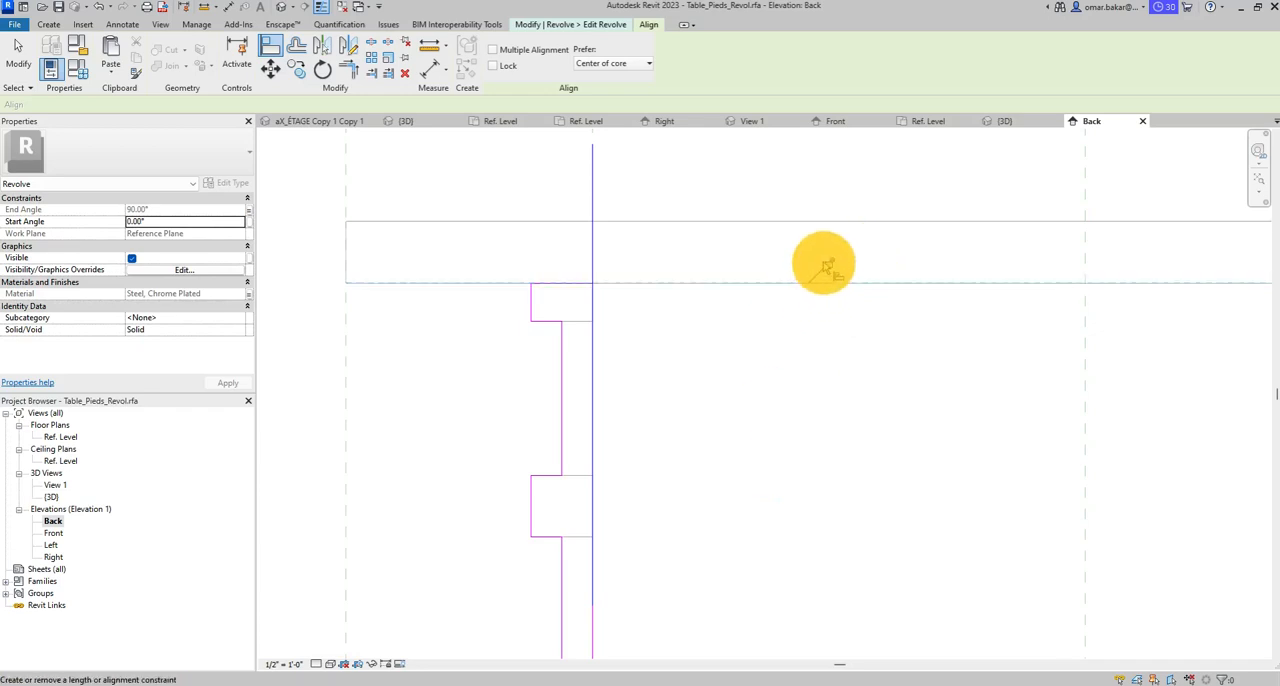
left_click(827, 263)
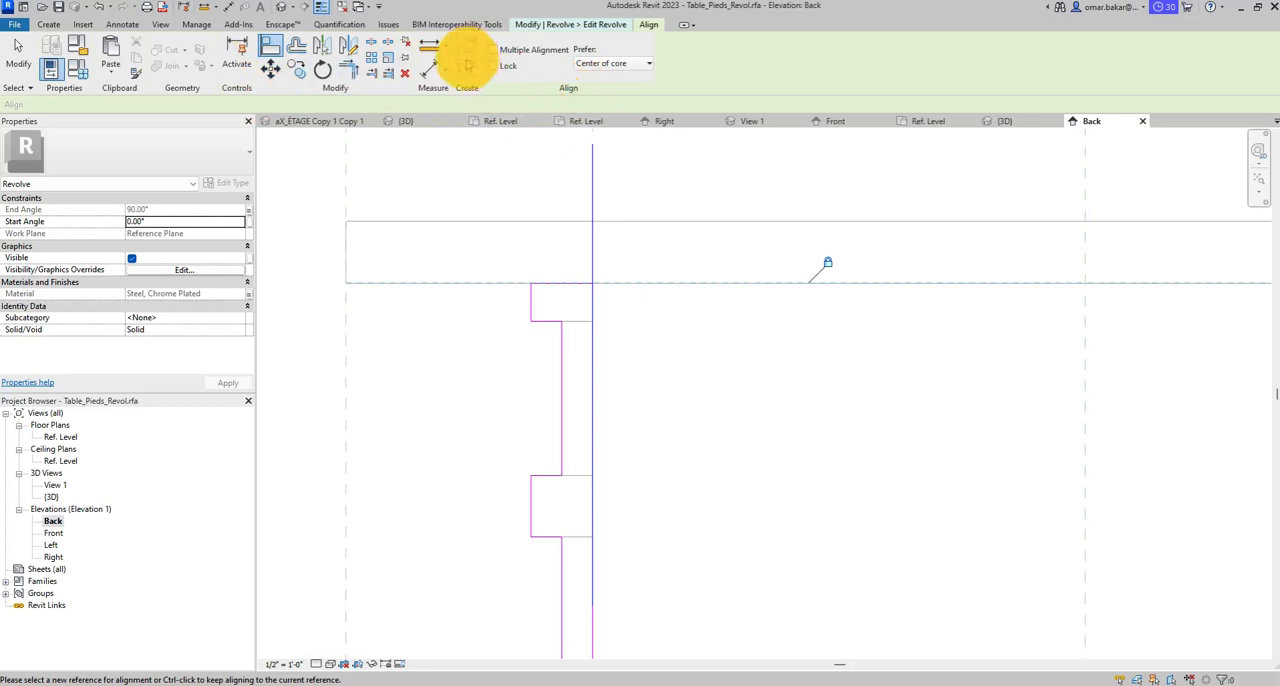
left_click(595, 24)
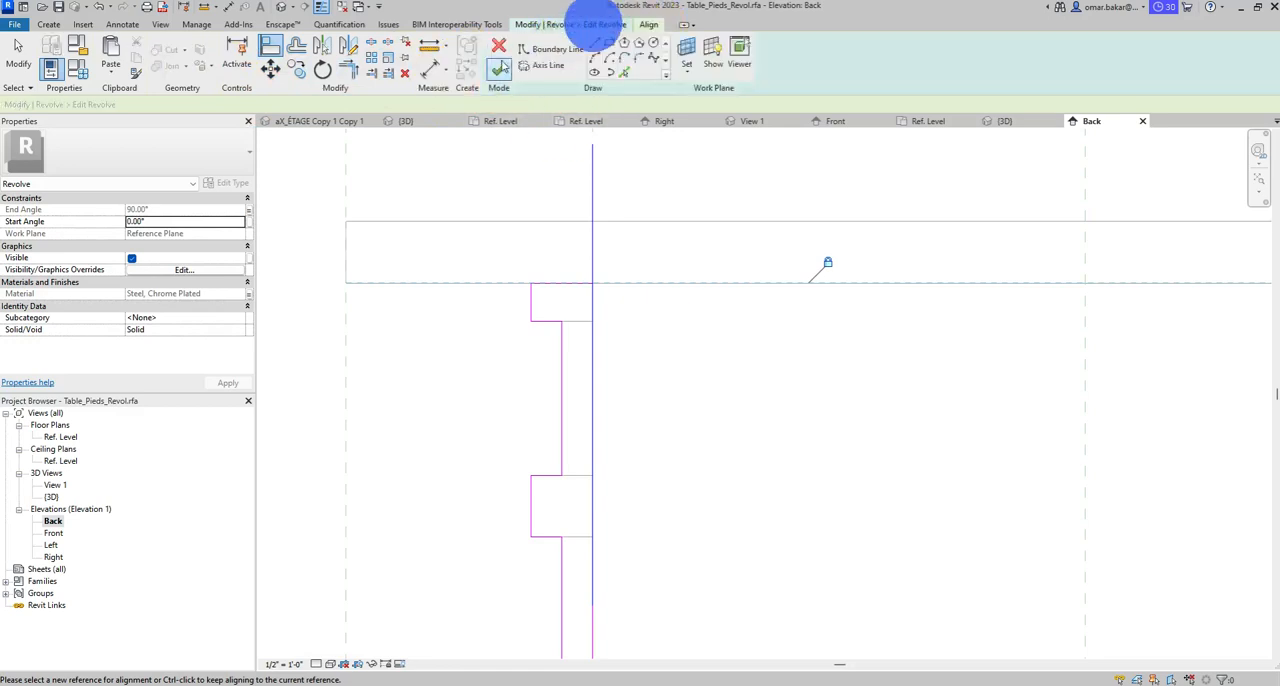
left_click(503, 66)
scroll(622, 320, "down", 6)
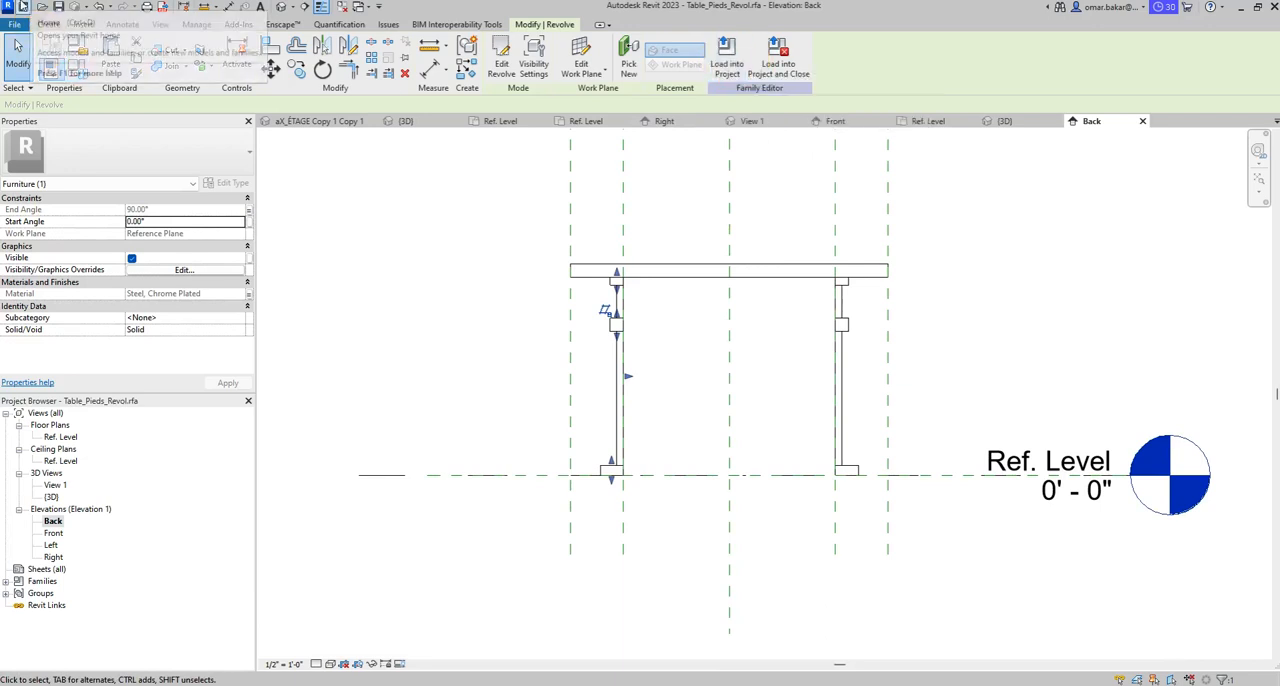
key("Escape")
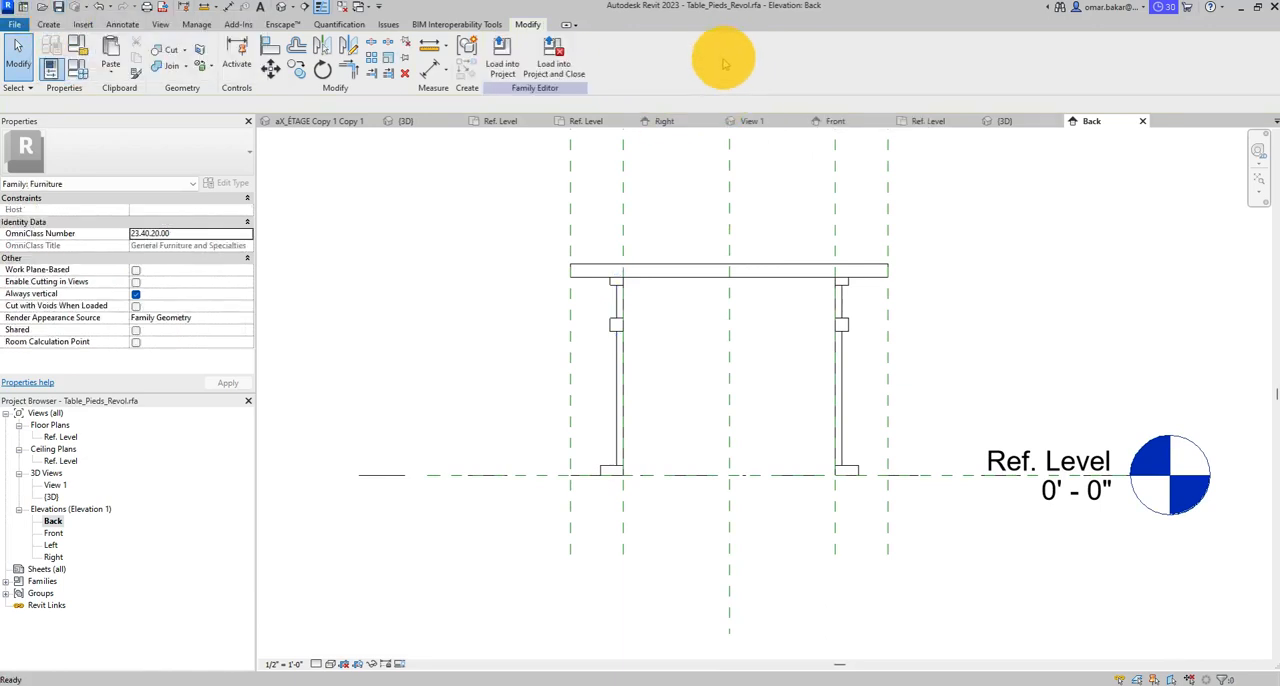
- Reload the table family into Office.rvt, overwriting the existing version, and inspect how the legs meet the tabletop in 3D
left_click(503, 62)
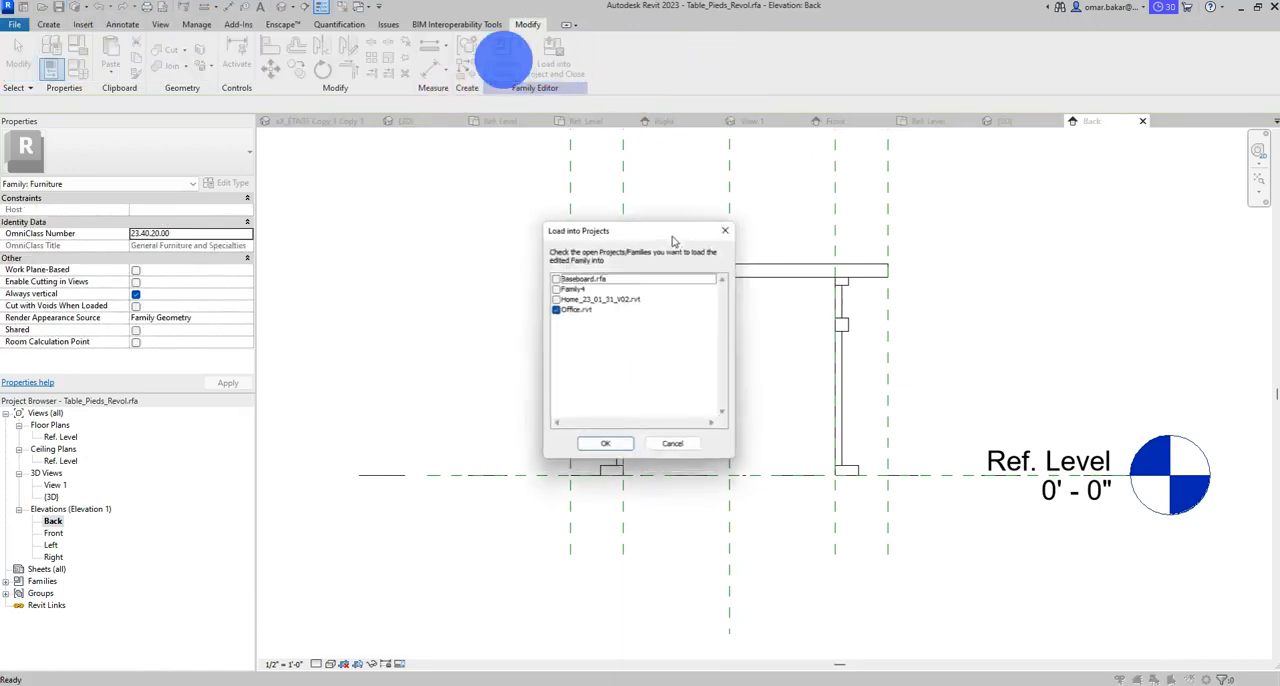
left_click(606, 450)
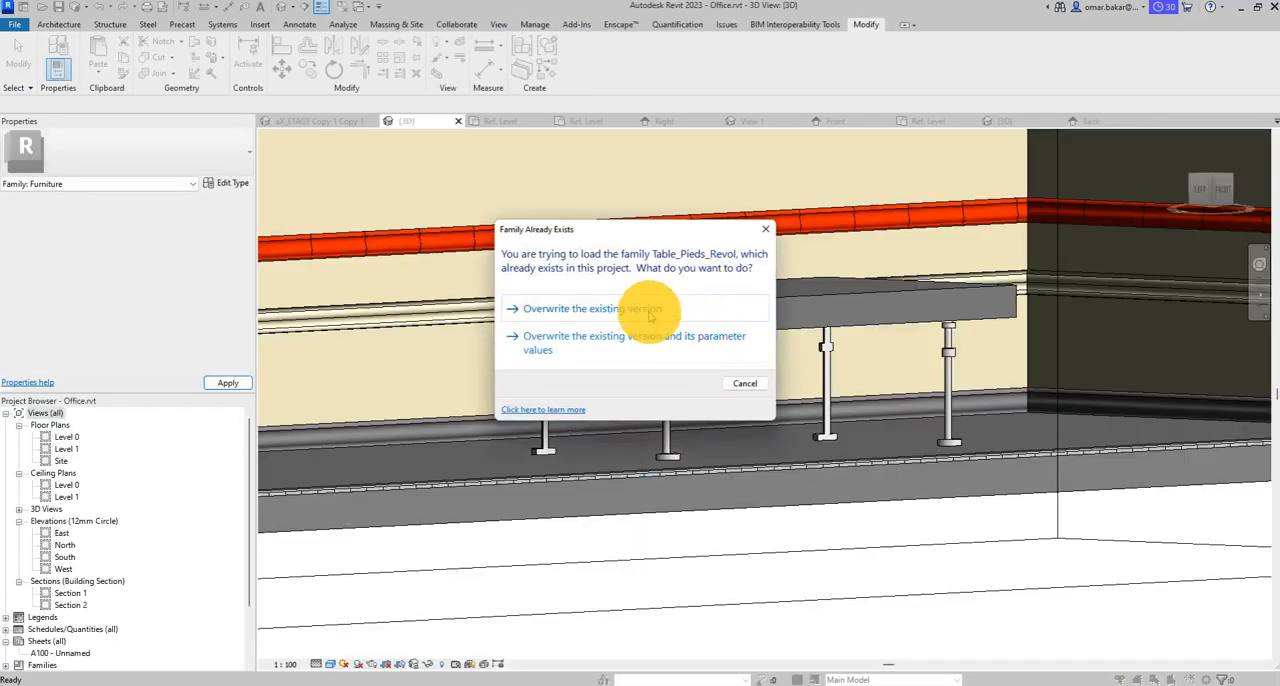
left_click(650, 312)
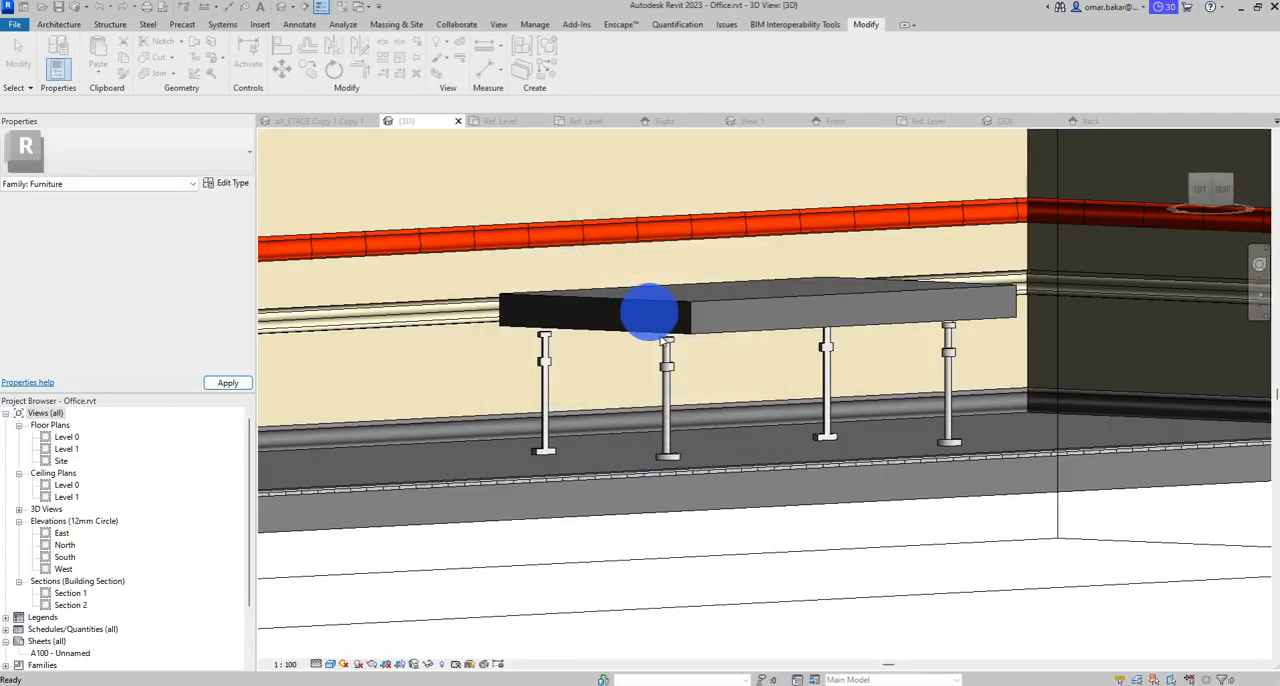
middle_click_drag(969, 417, 1016, 392, "shift")
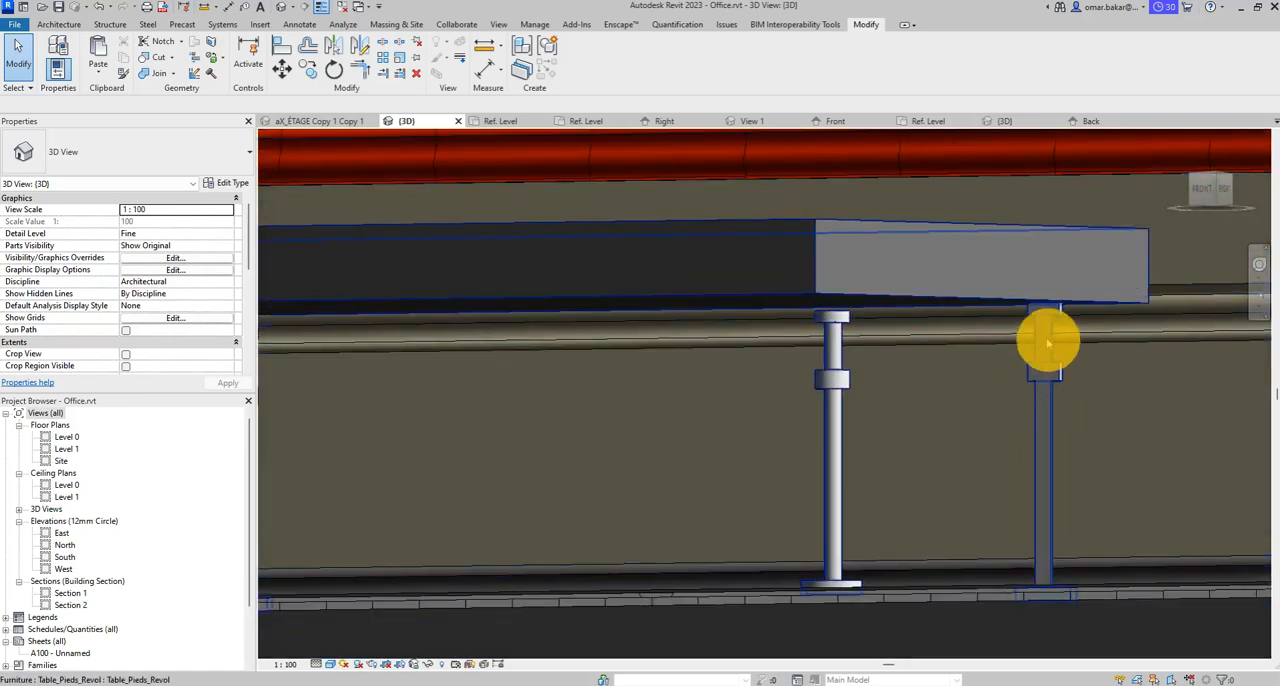
middle_click_drag(1043, 328, 870, 420, "shift")
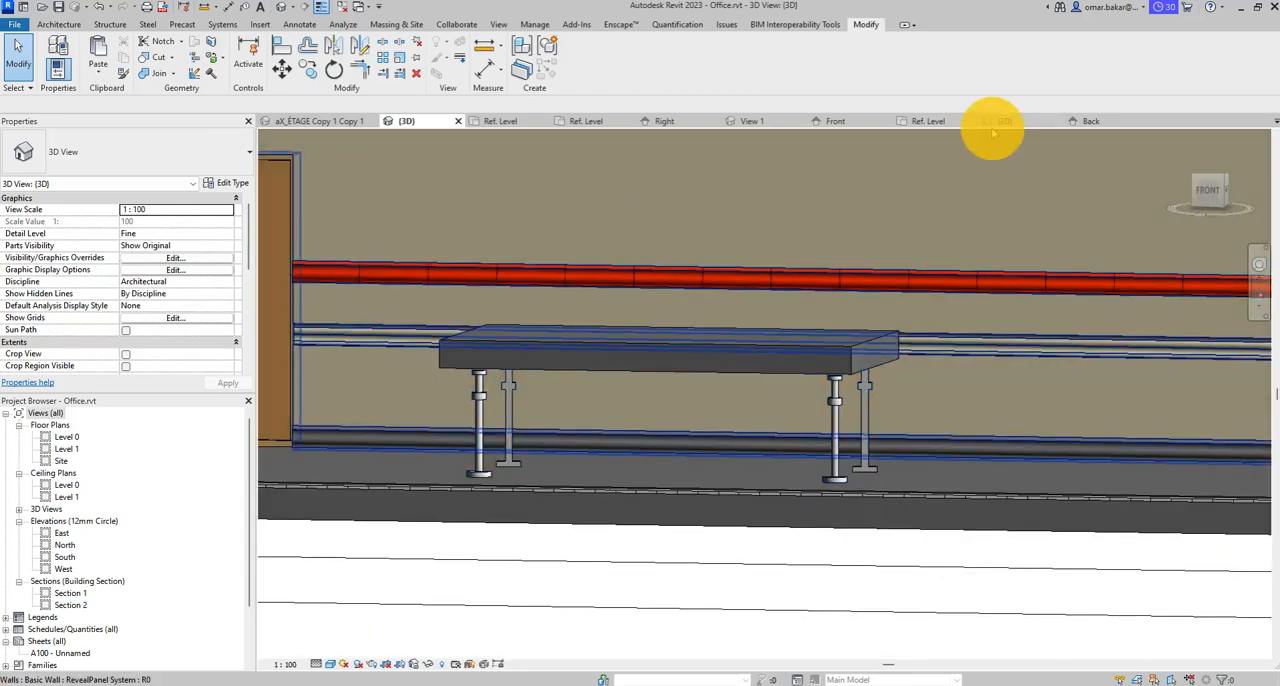
- Return to the Back elevation of the Table_Pieds_Revol family and open the right leg's revolve sketch for editing
left_click(1080, 121)
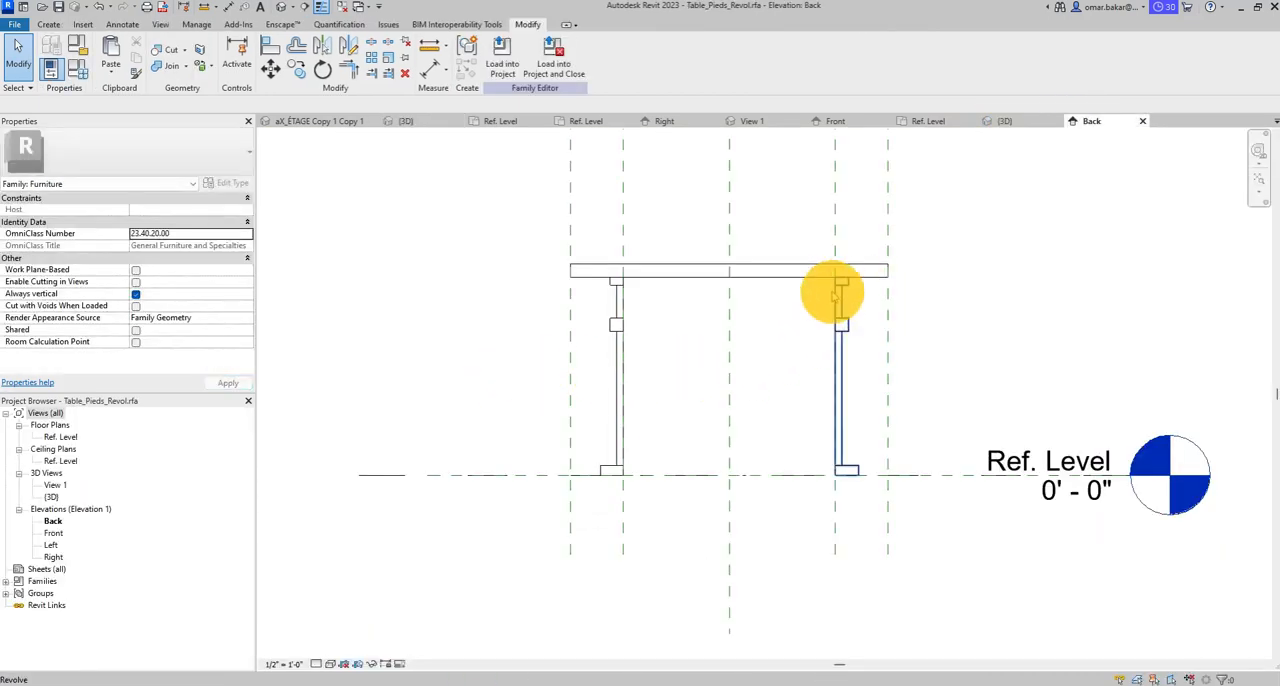
left_click(845, 297)
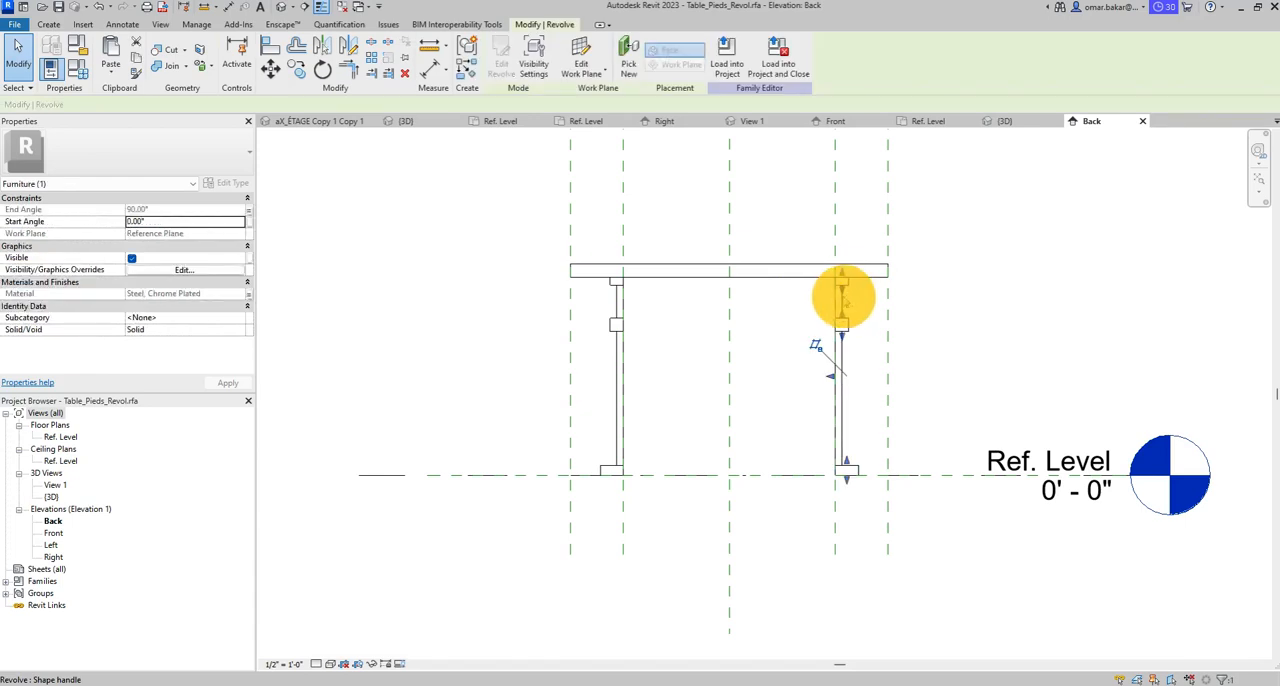
scroll(867, 270, "up", 3)
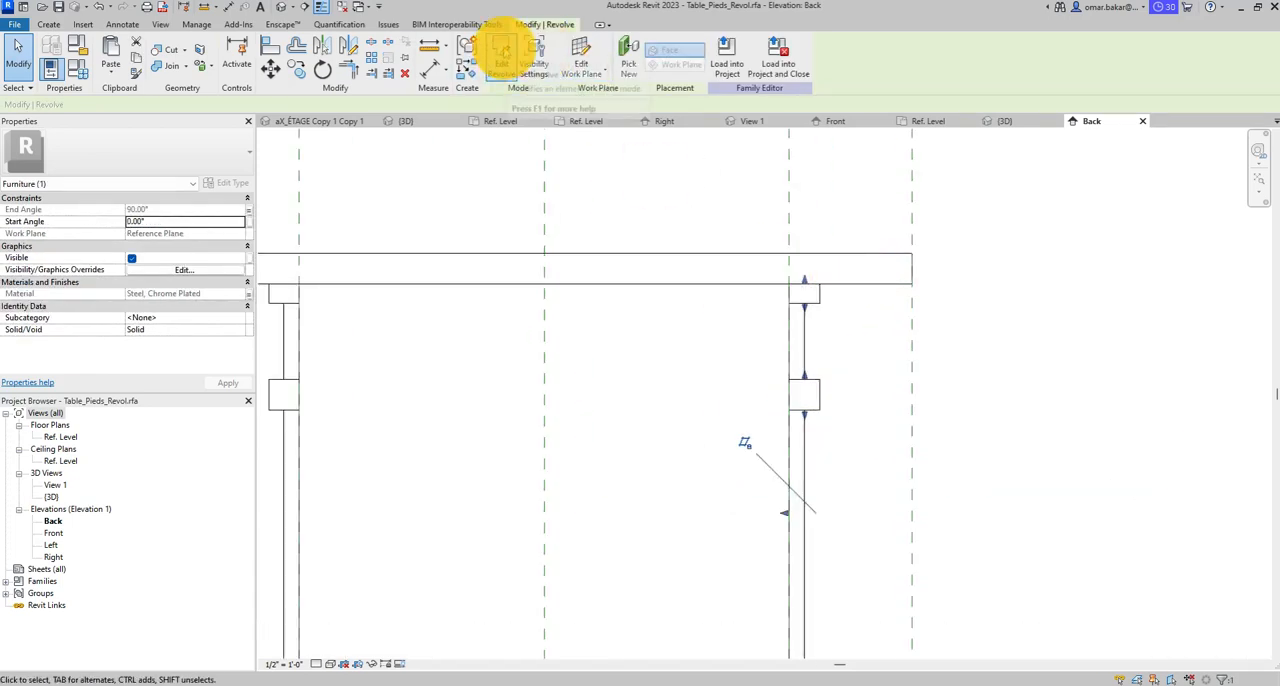
left_click(502, 52)
scroll(818, 287, "up", 3)
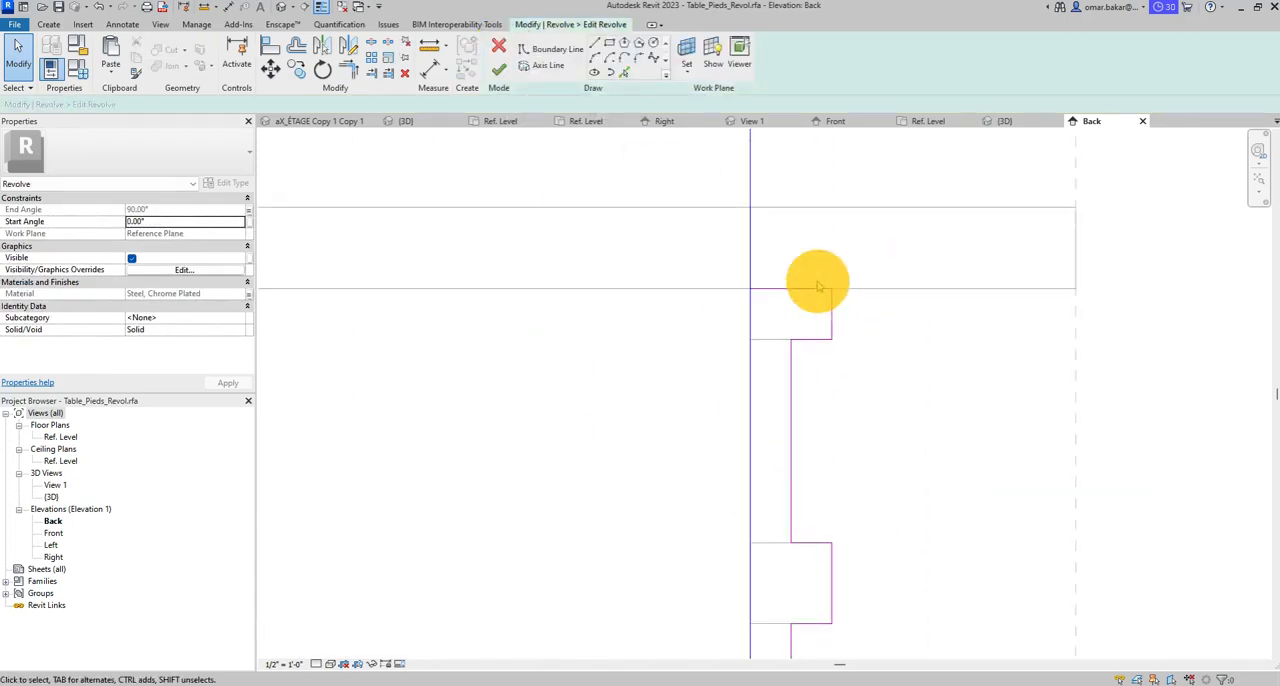
- Align the right leg profile's top edge with the tabletop's underside, lock the alignment and finish the sketch
left_click(270, 45)
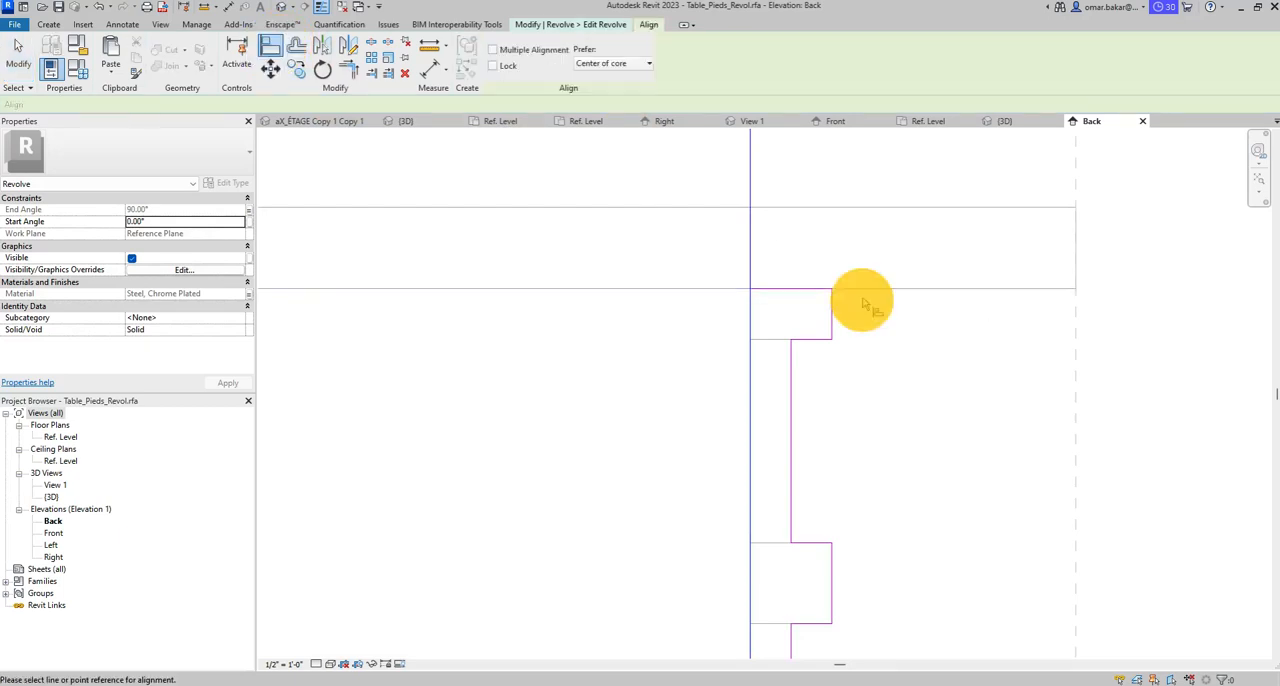
left_click(803, 291)
left_click(645, 309)
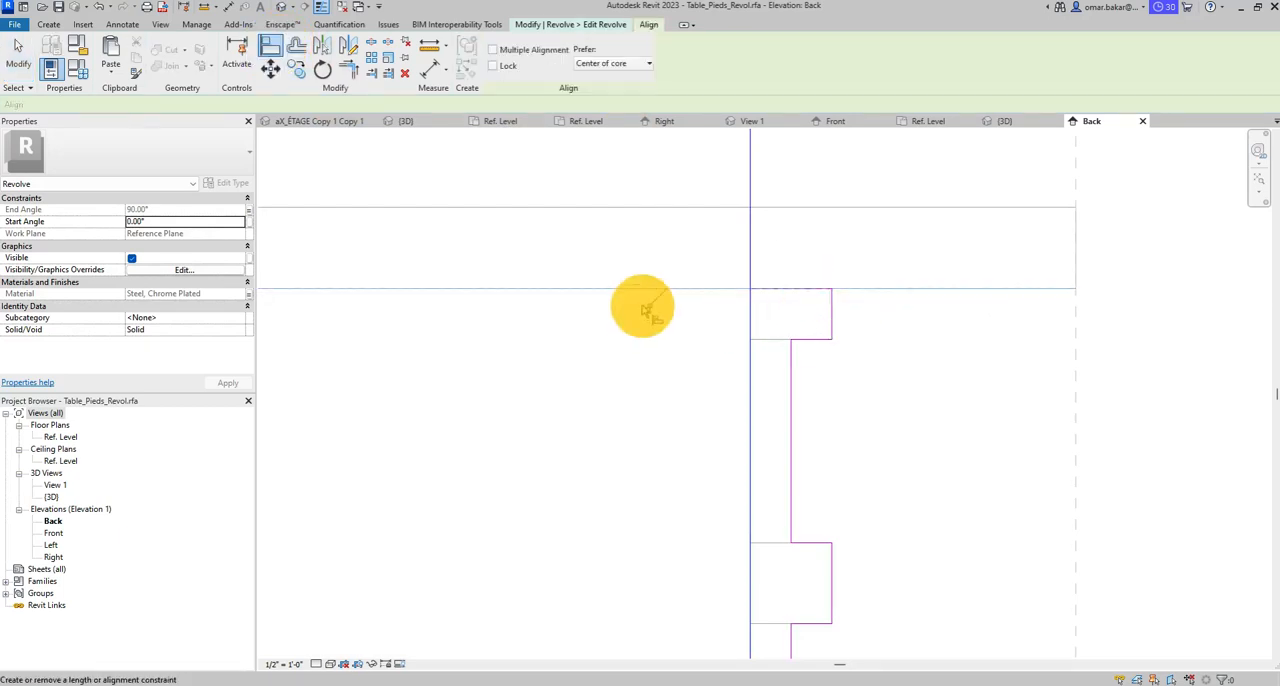
left_click(649, 308)
scroll(710, 336, "down", 6)
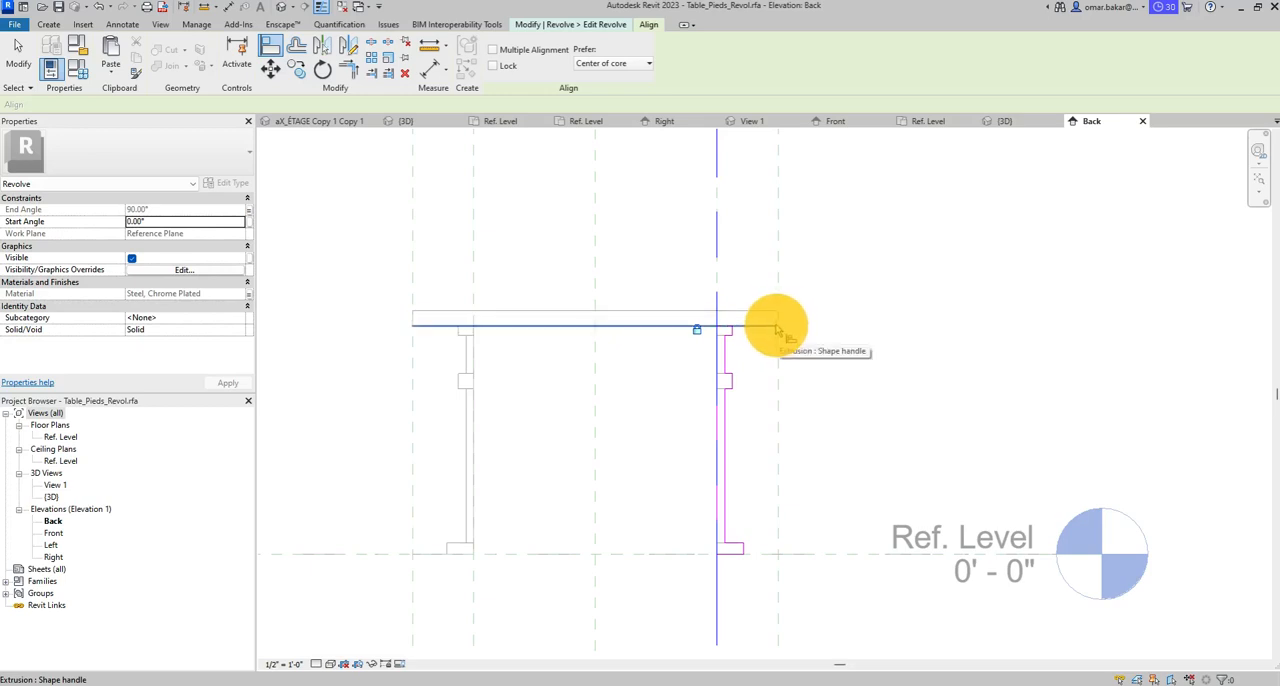
left_click(776, 331)
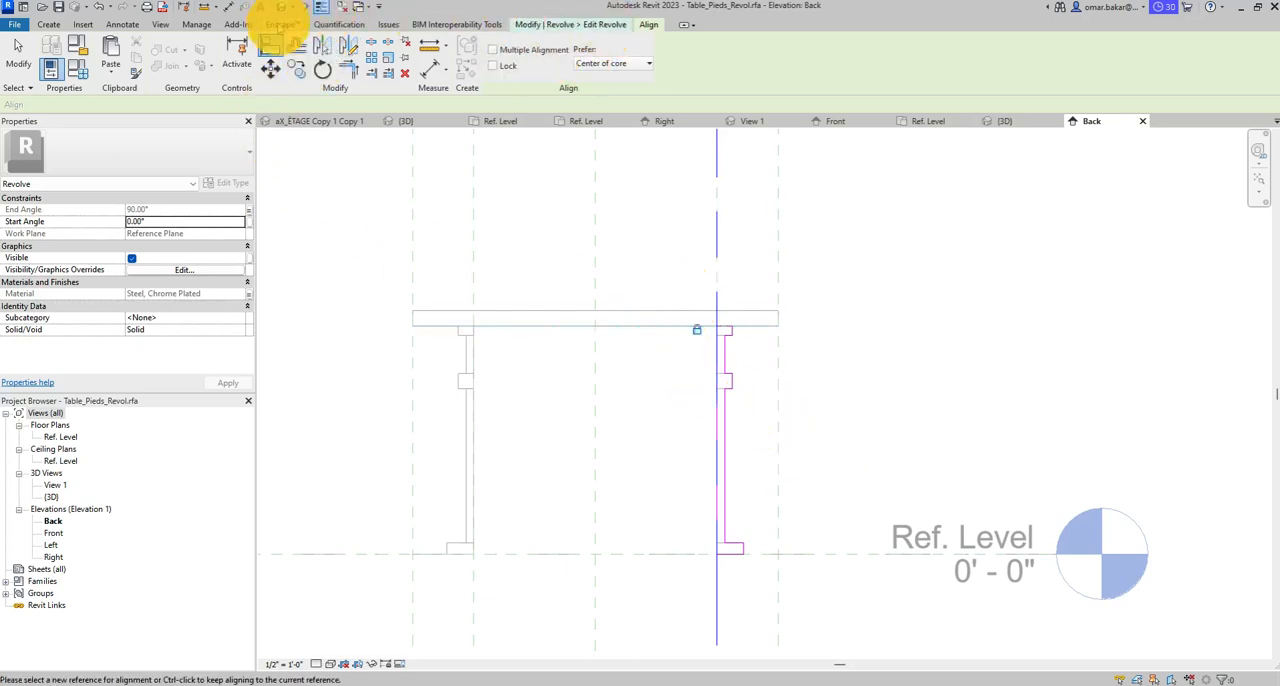
left_click(562, 24)
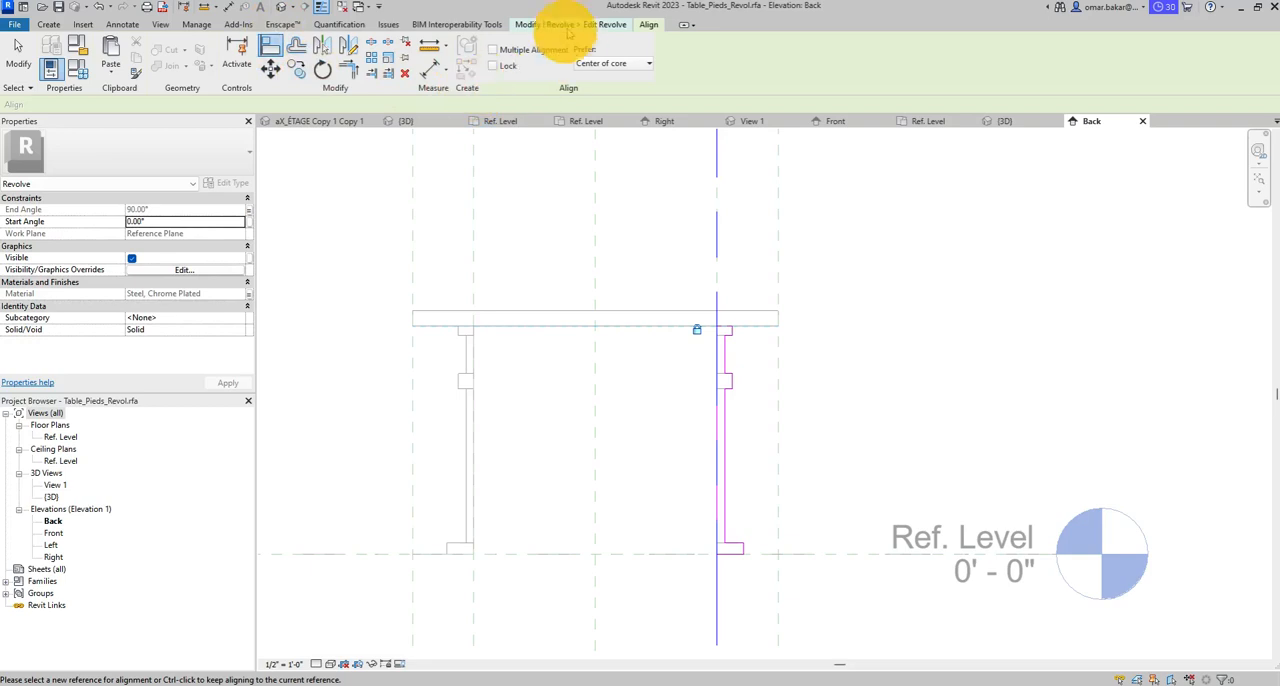
left_click(498, 68)
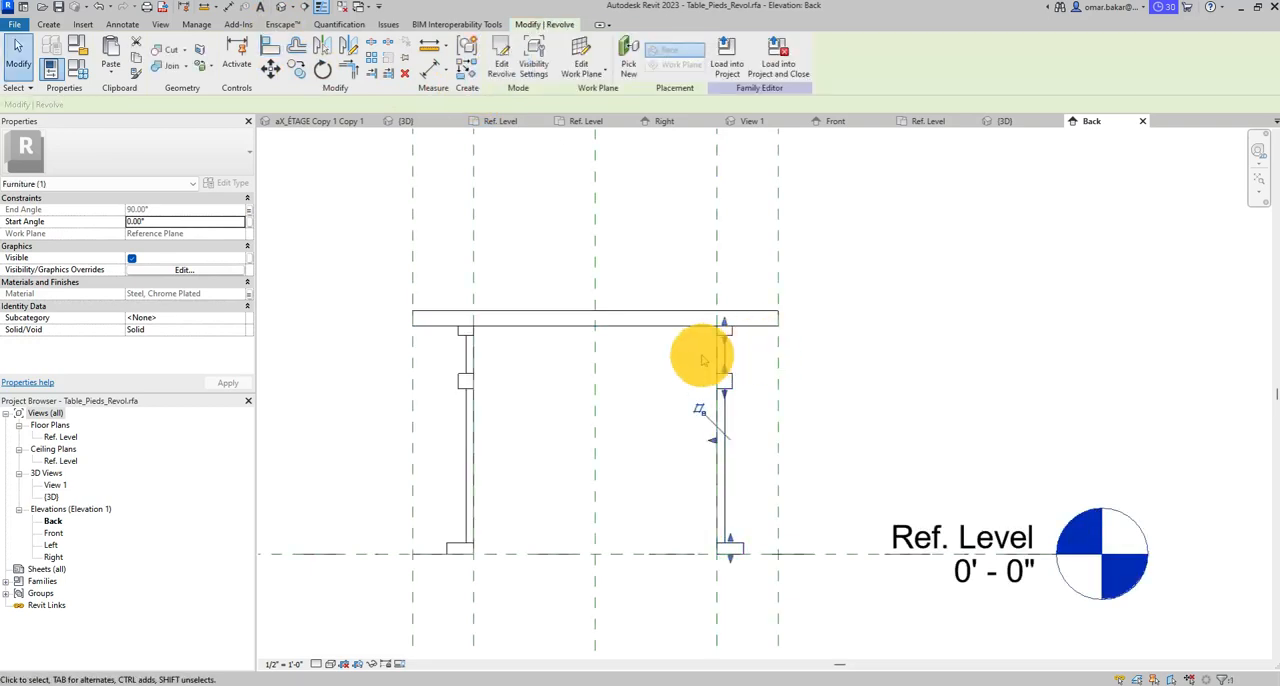
- Draw two horizontal reference planes along the tabletop's underside and top face, extending beyond its right end
left_click(48, 24)
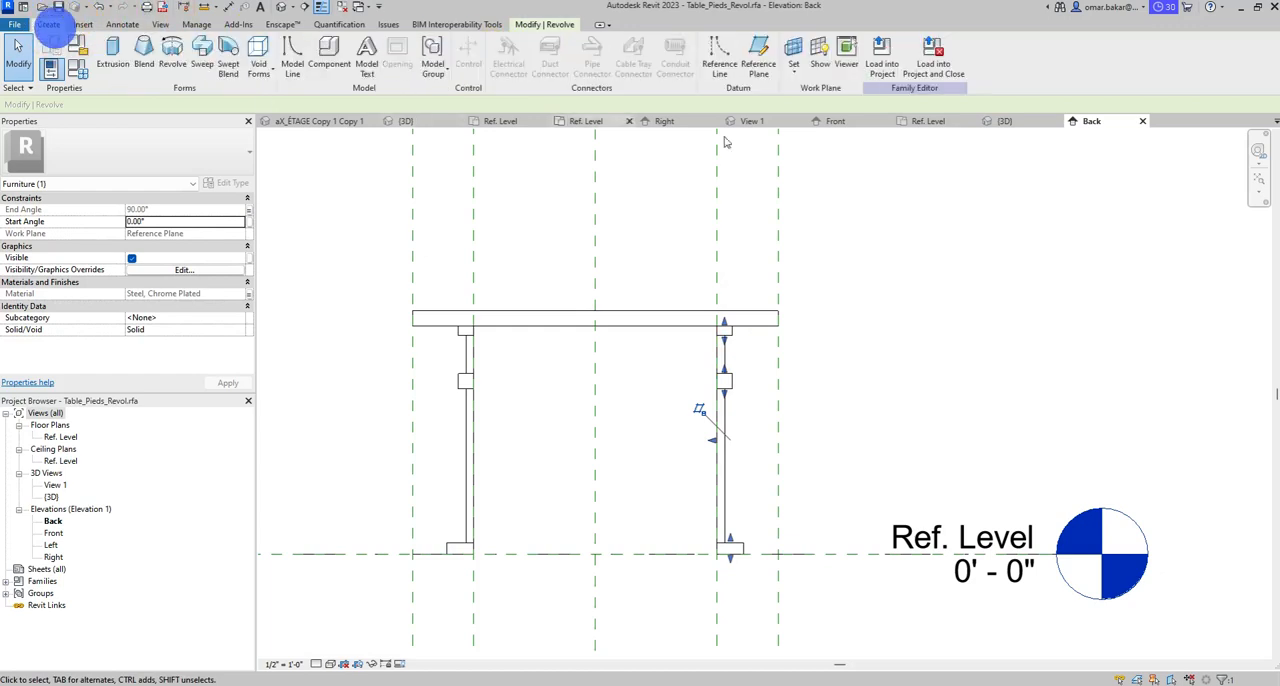
left_click(757, 57)
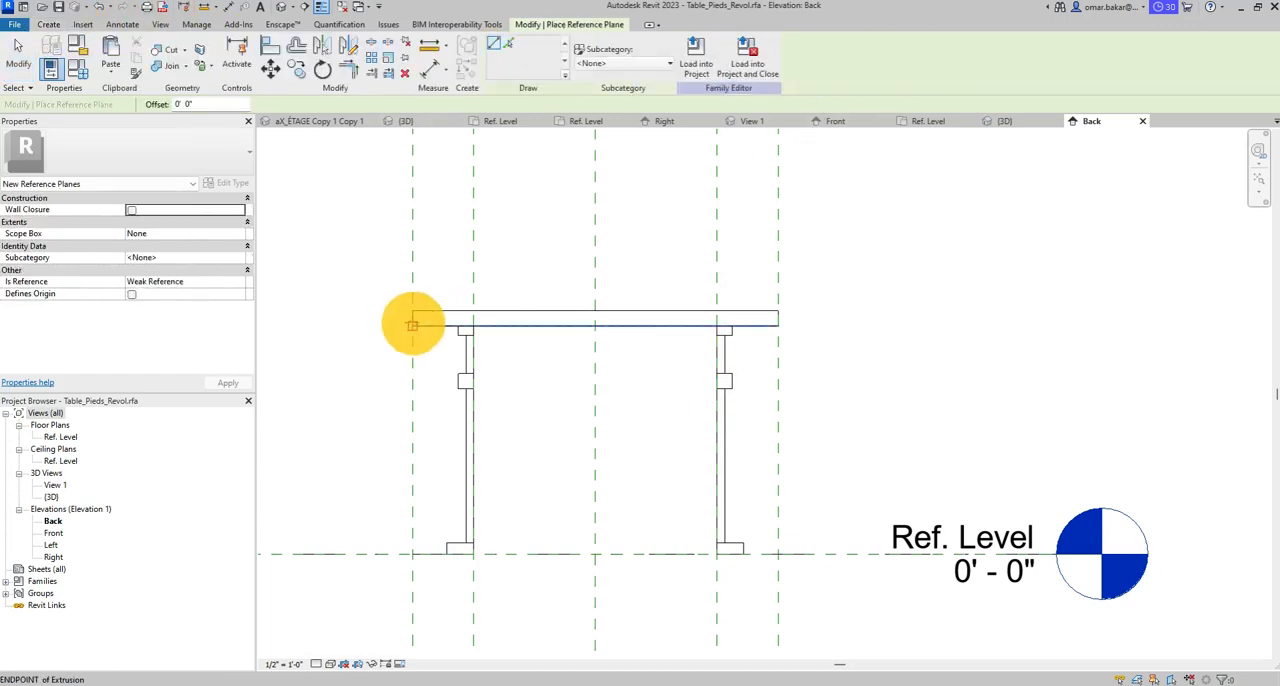
left_click(412, 322)
left_click(1012, 322)
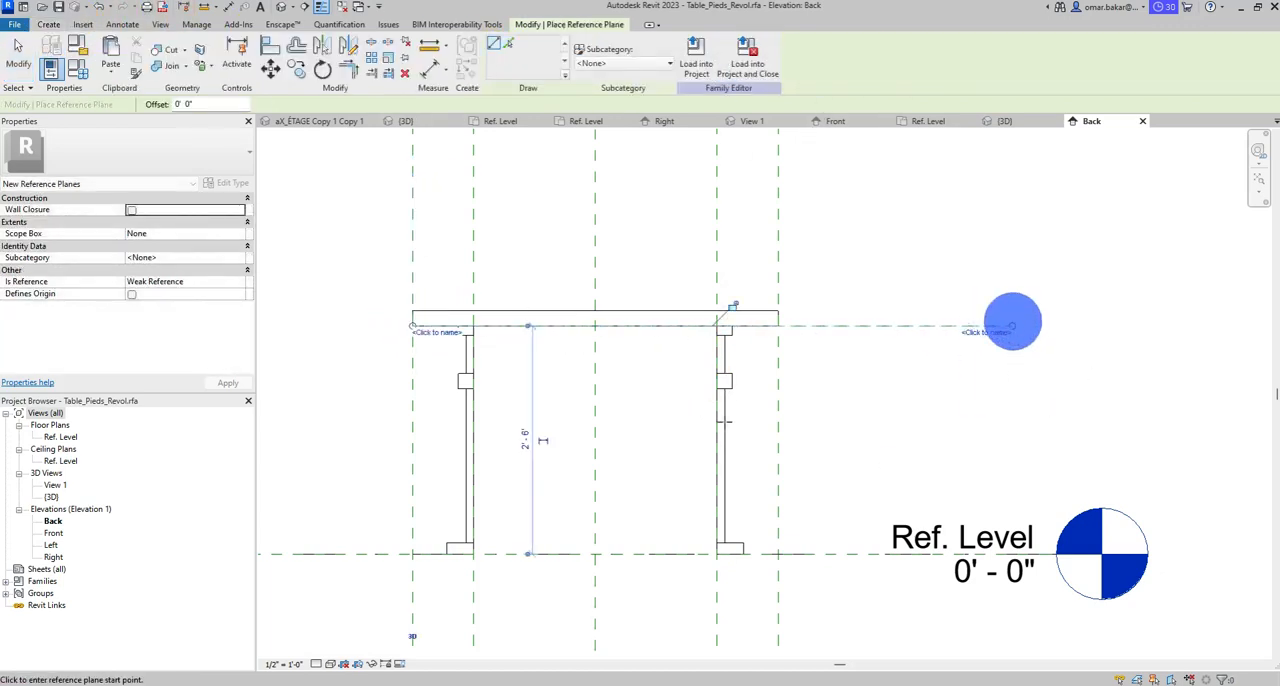
left_click(413, 310)
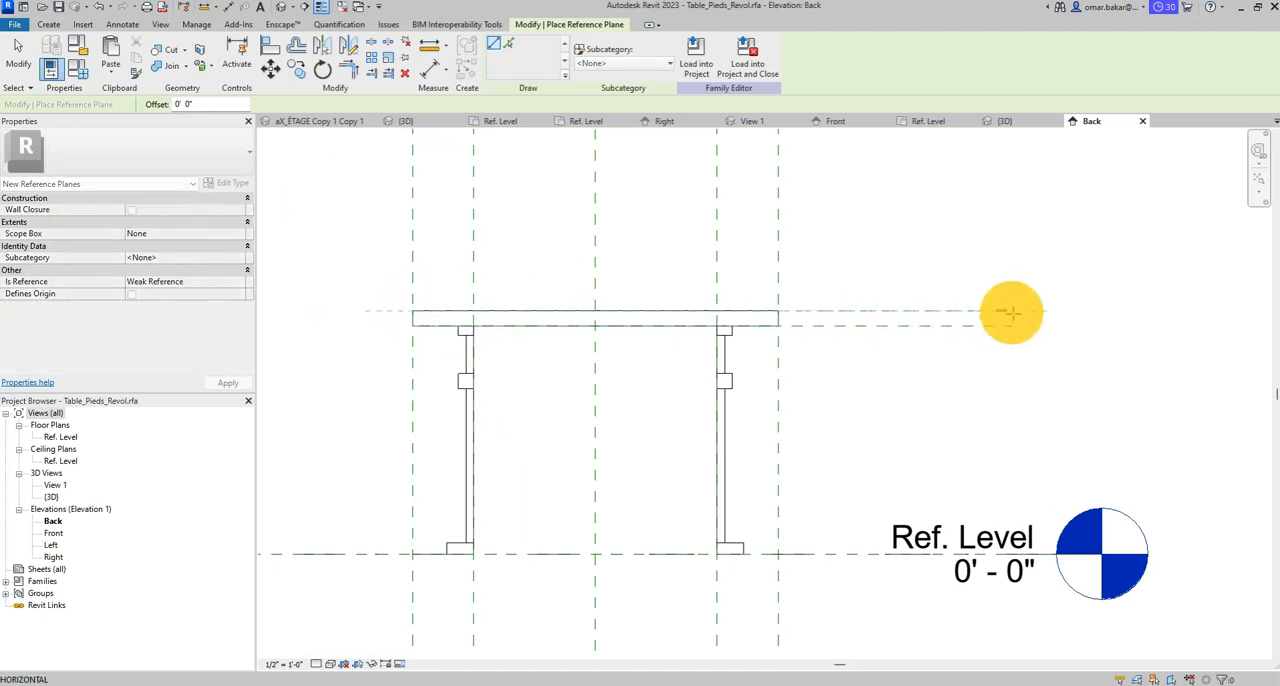
left_click(1009, 314)
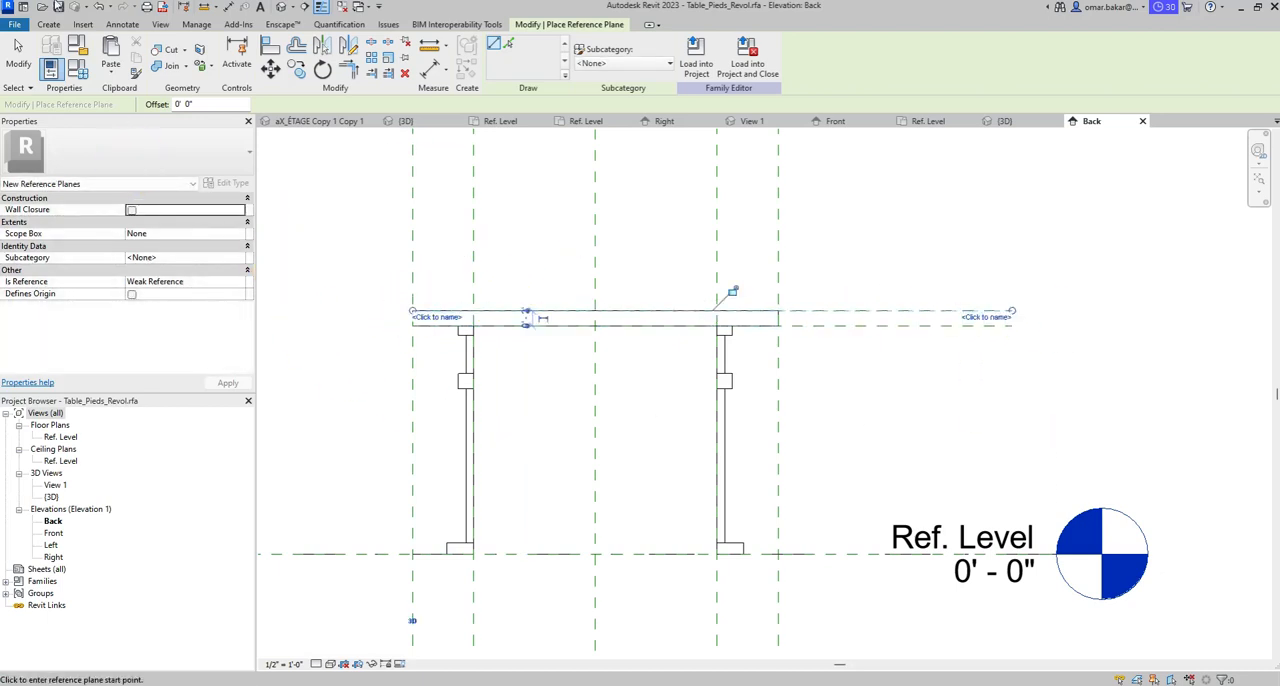
left_click(18, 48)
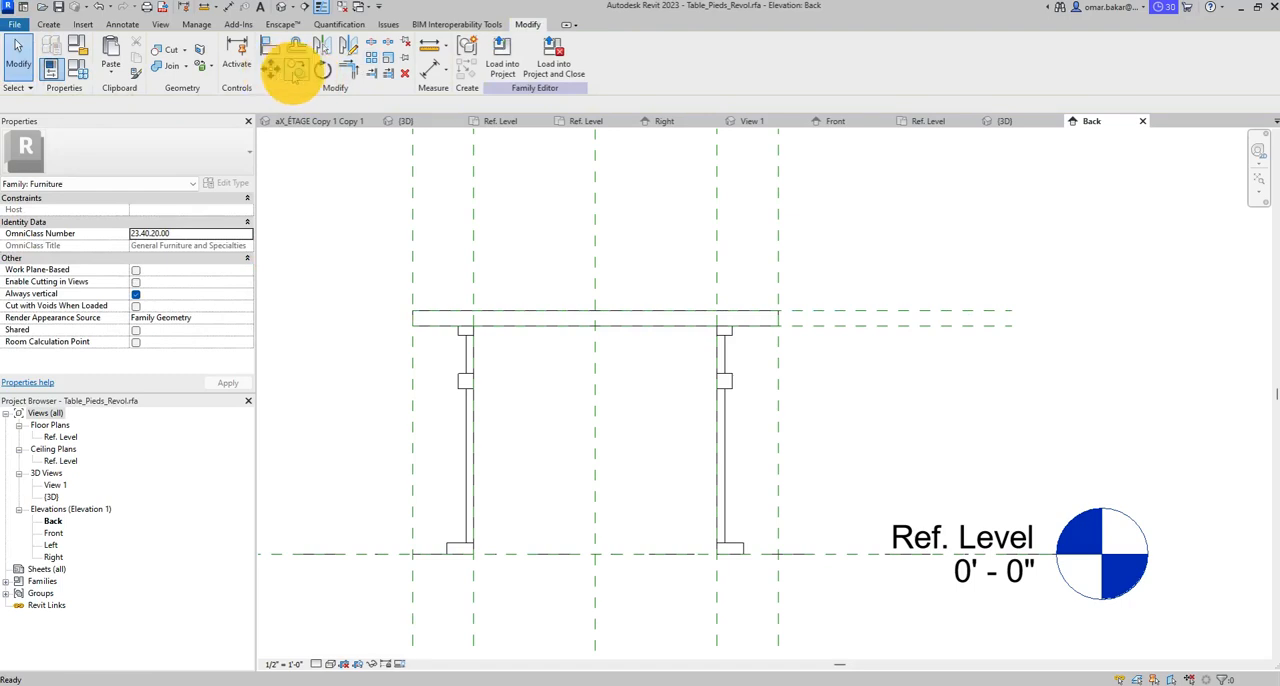
- Align the tabletop's bottom and top faces to the two new horizontal reference planes and lock both alignments
left_click(270, 46)
scroll(605, 300, "up", 3)
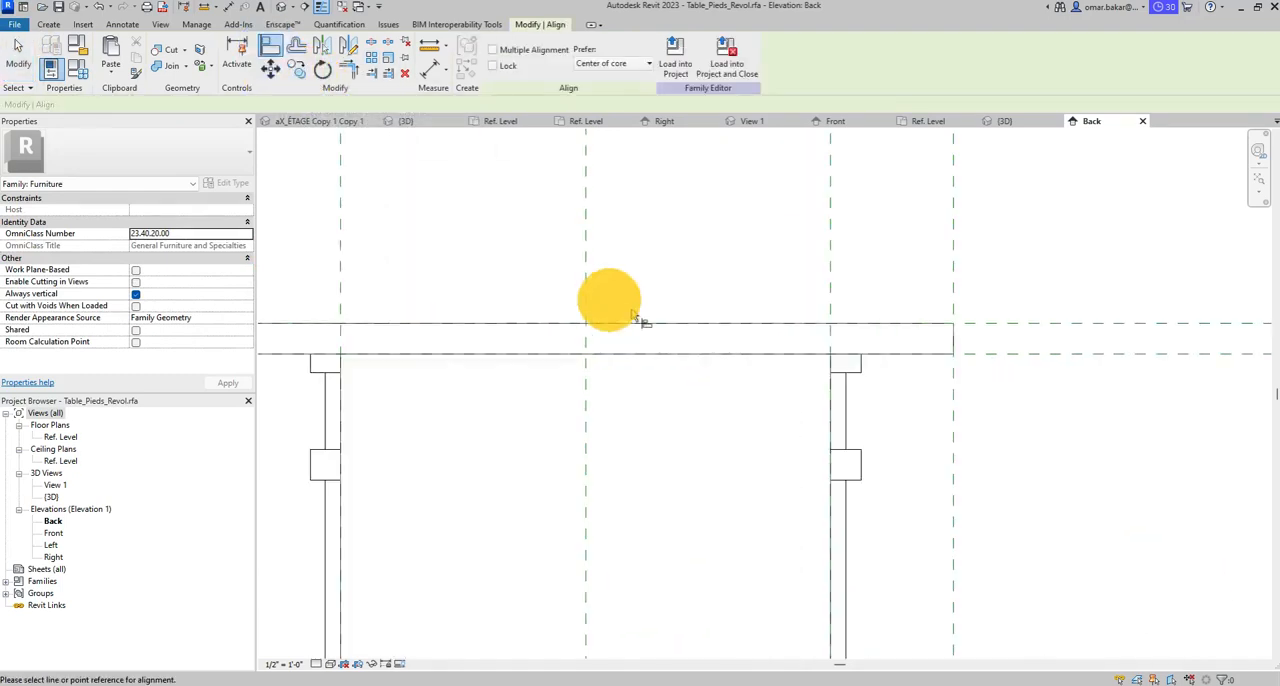
left_click(1000, 352)
left_click(766, 356)
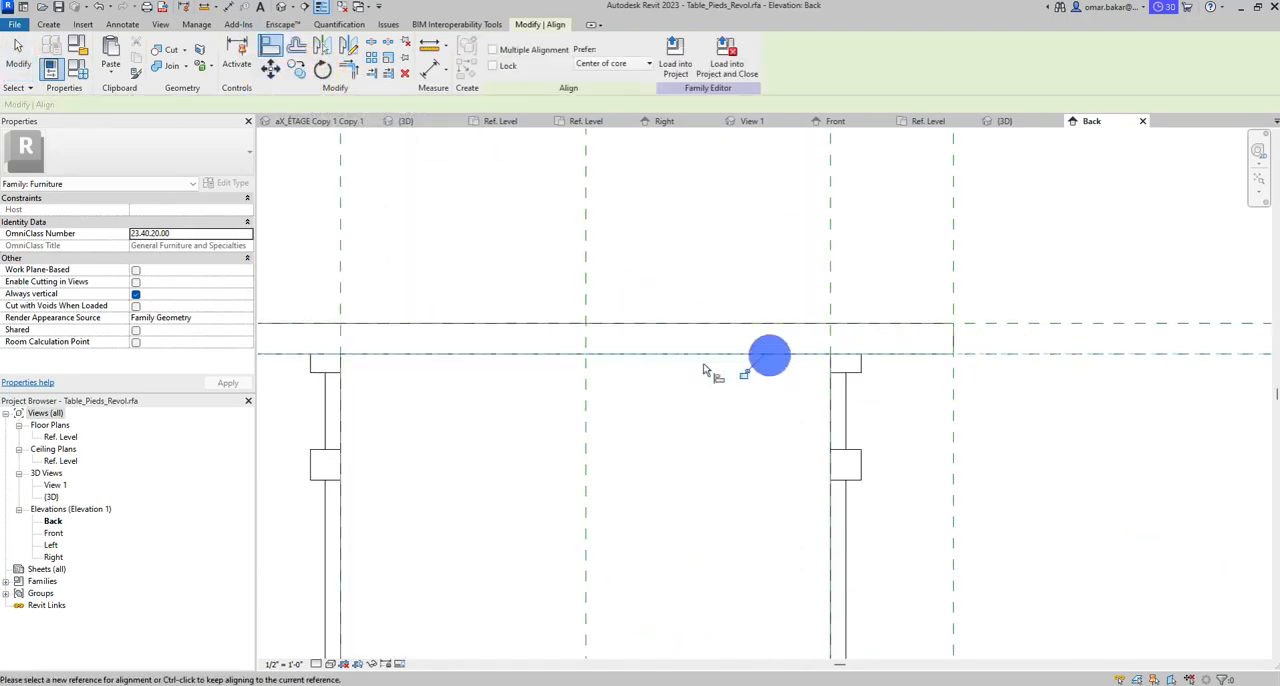
left_click(1023, 325)
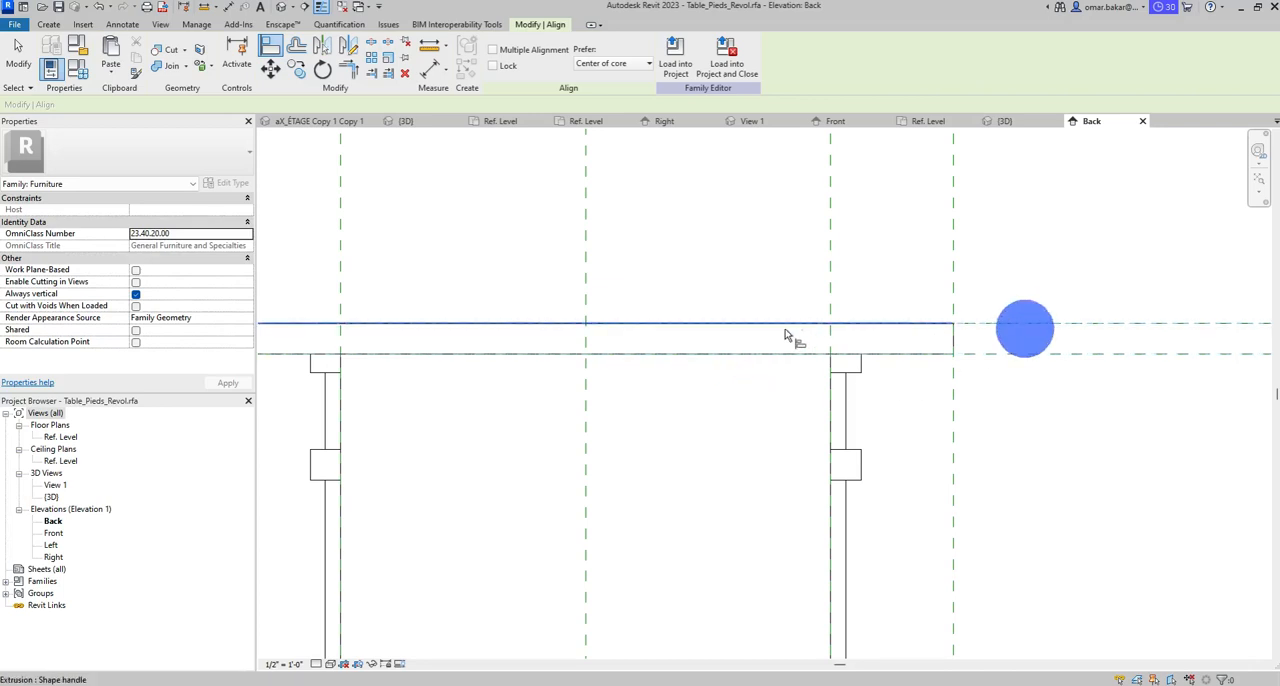
left_click(781, 326)
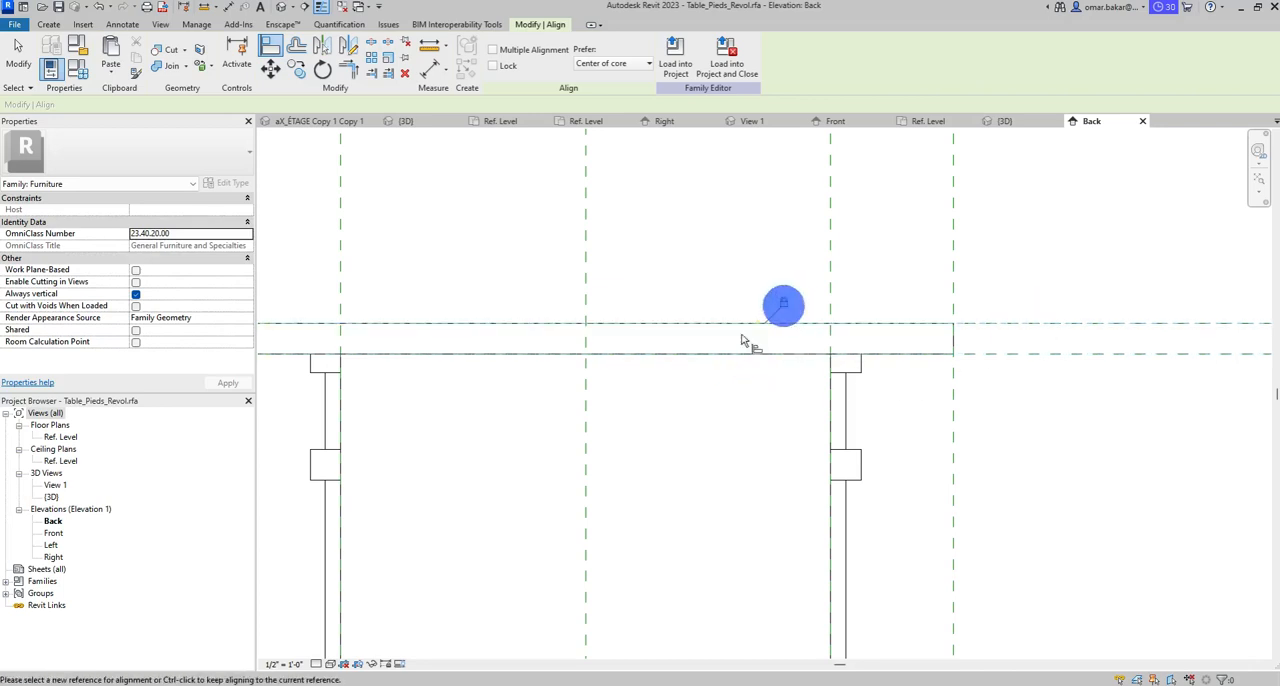
scroll(777, 343, "down", 3)
left_click(18, 57)
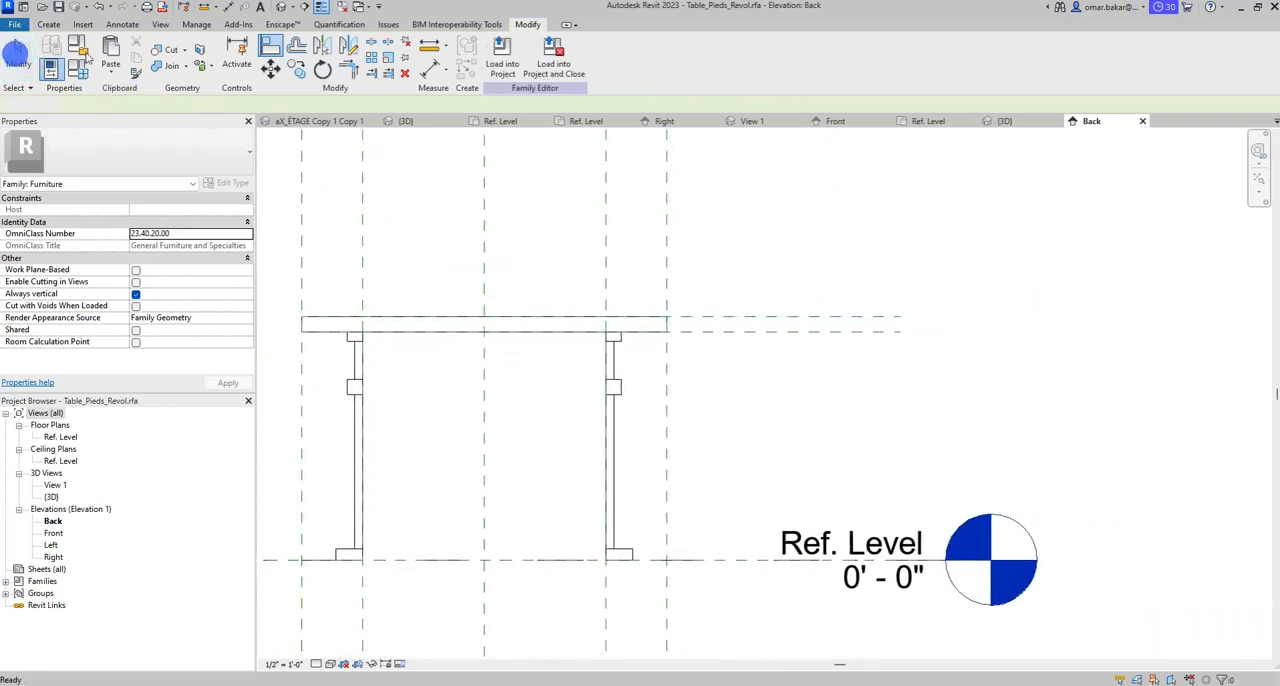
- Place an aligned dimension between the two horizontal reference planes of the tabletop
left_click(122, 24)
left_click(49, 57)
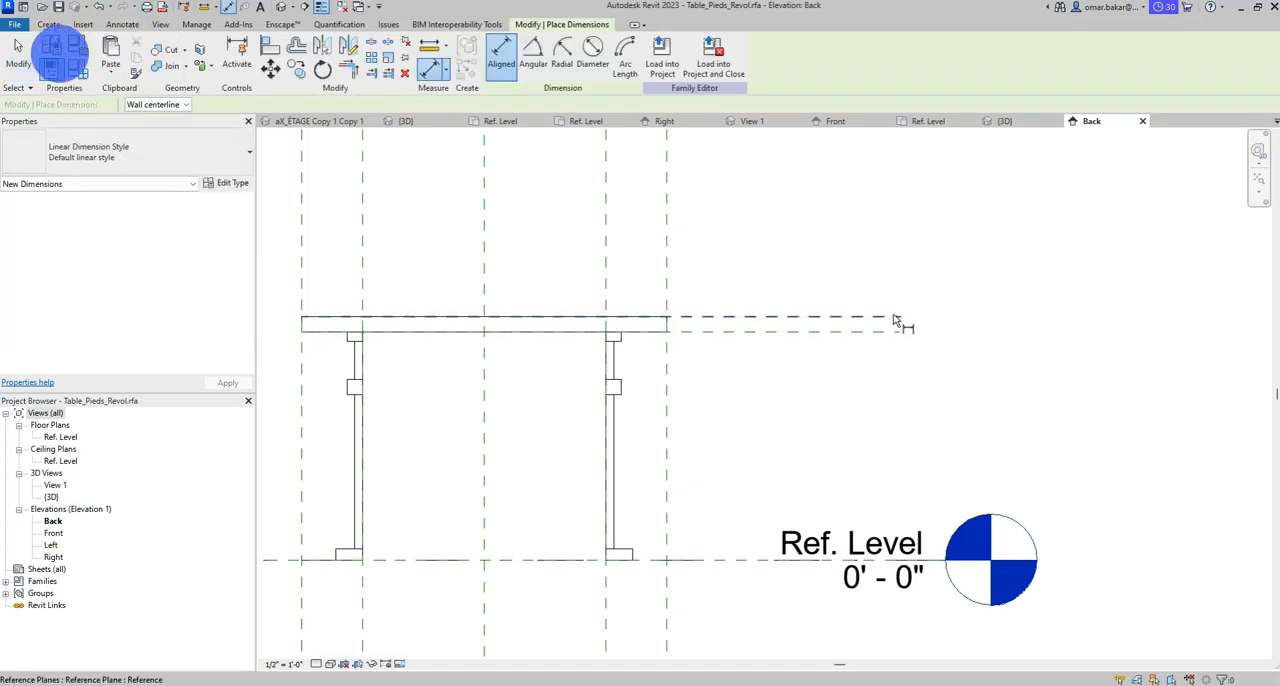
left_click(825, 335)
left_click(852, 249)
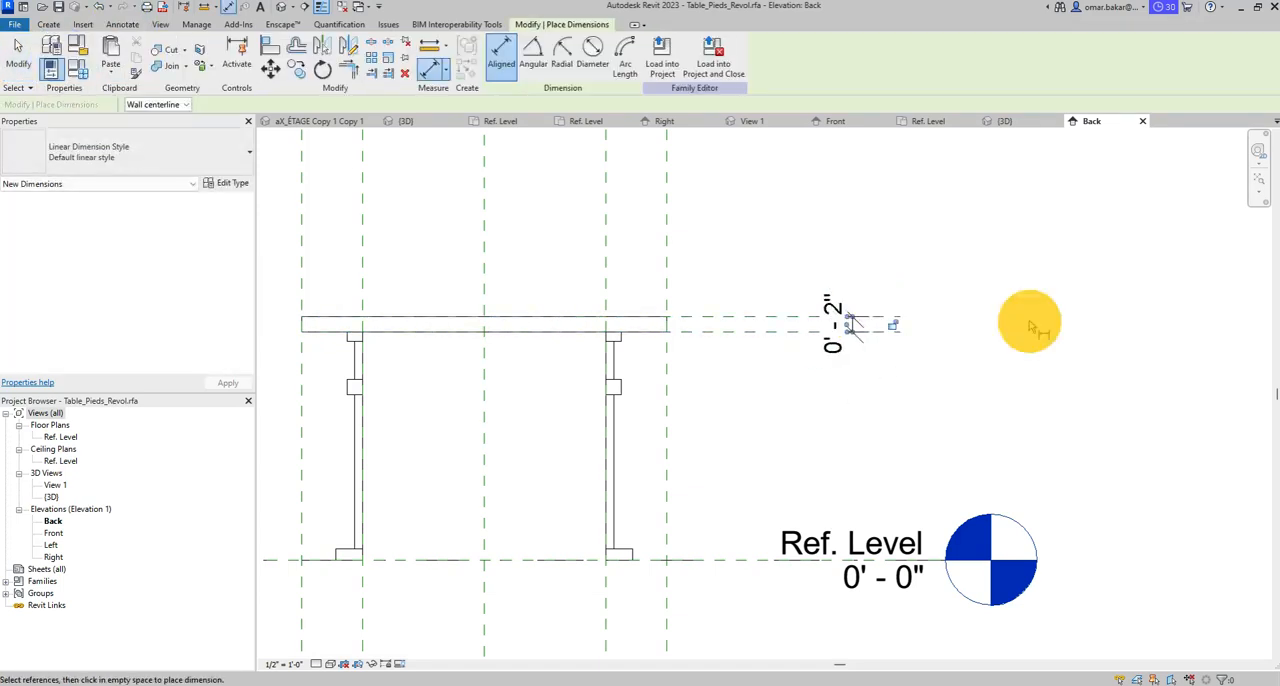
- Label the tabletop thickness dimension with a new type-based family parameter named Epaisseur
scroll(850, 335, "up", 3)
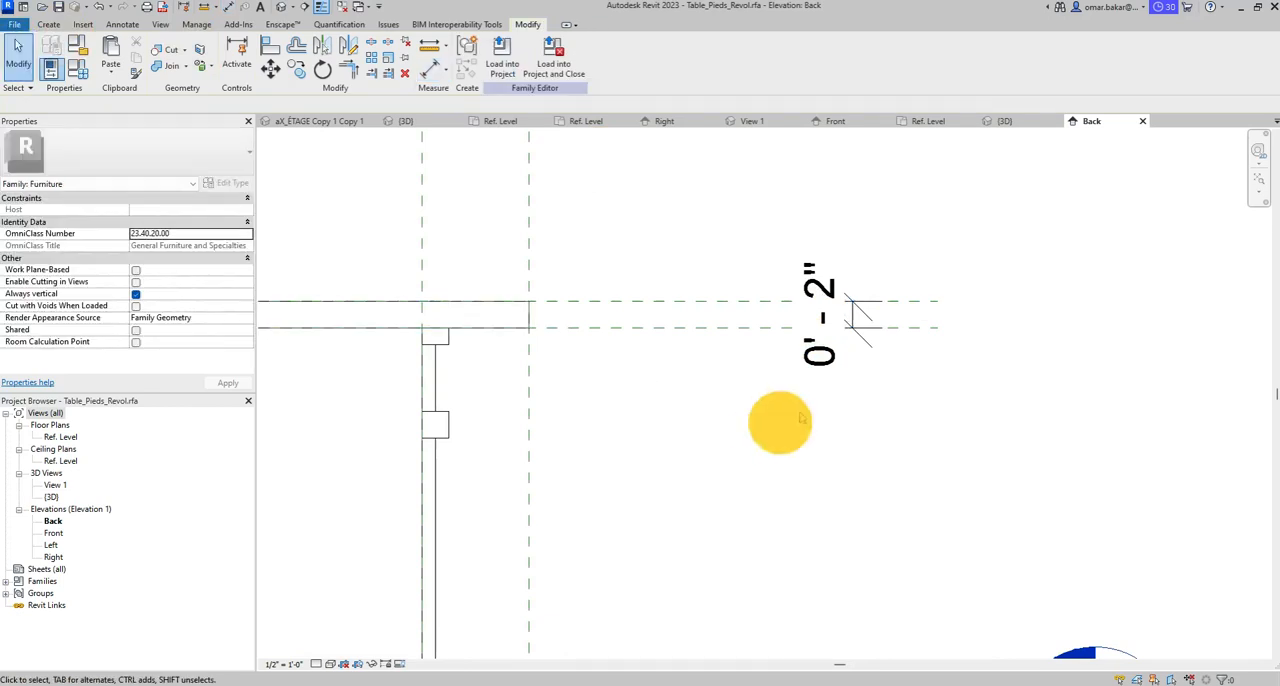
left_click(850, 318)
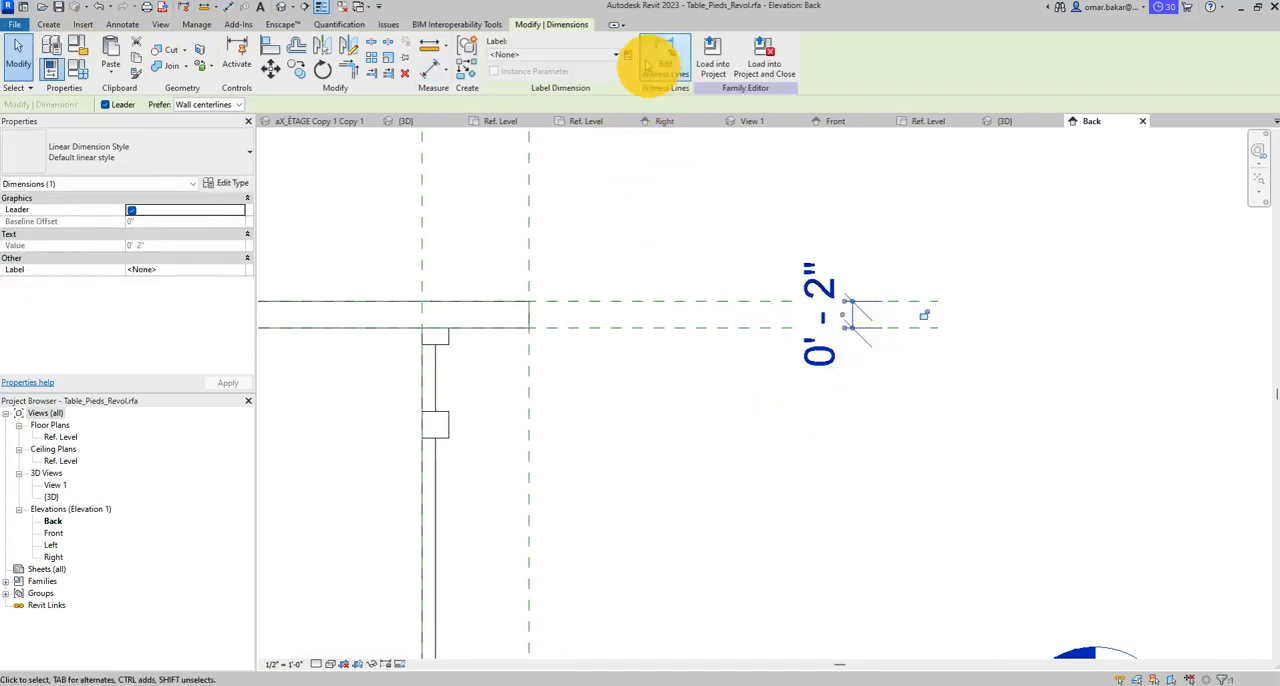
left_click(629, 57)
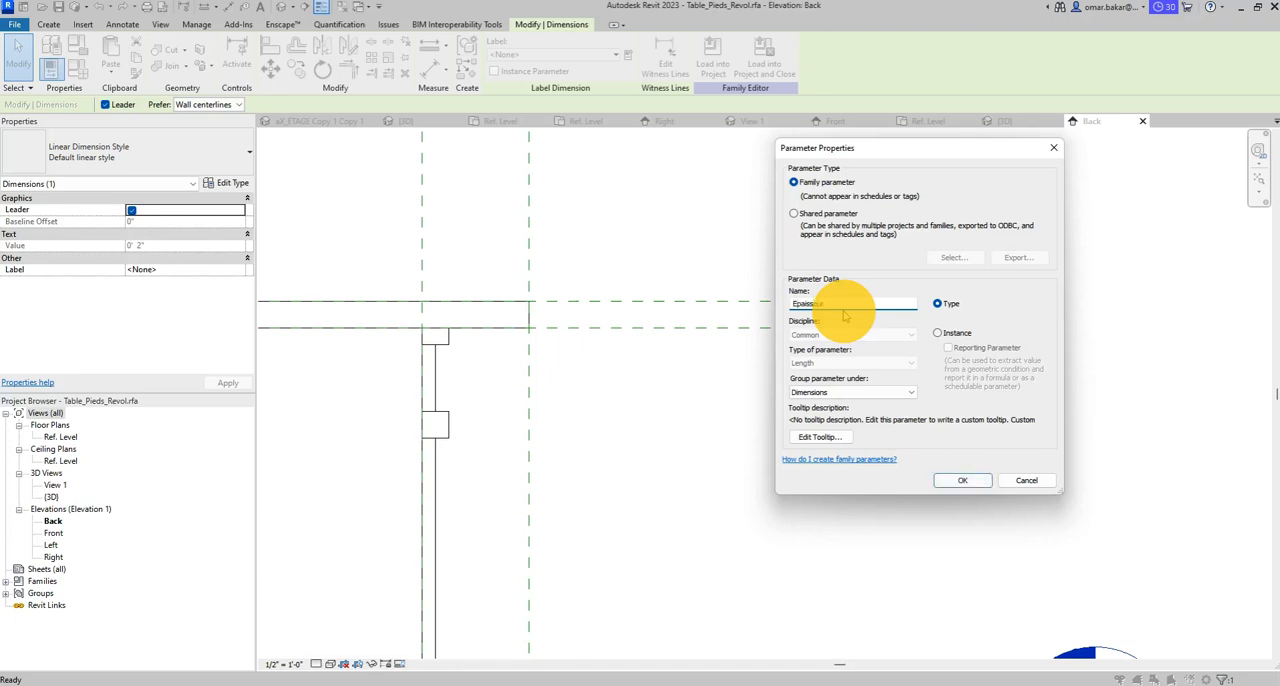
type("Epaisseur")
left_click(960, 480)
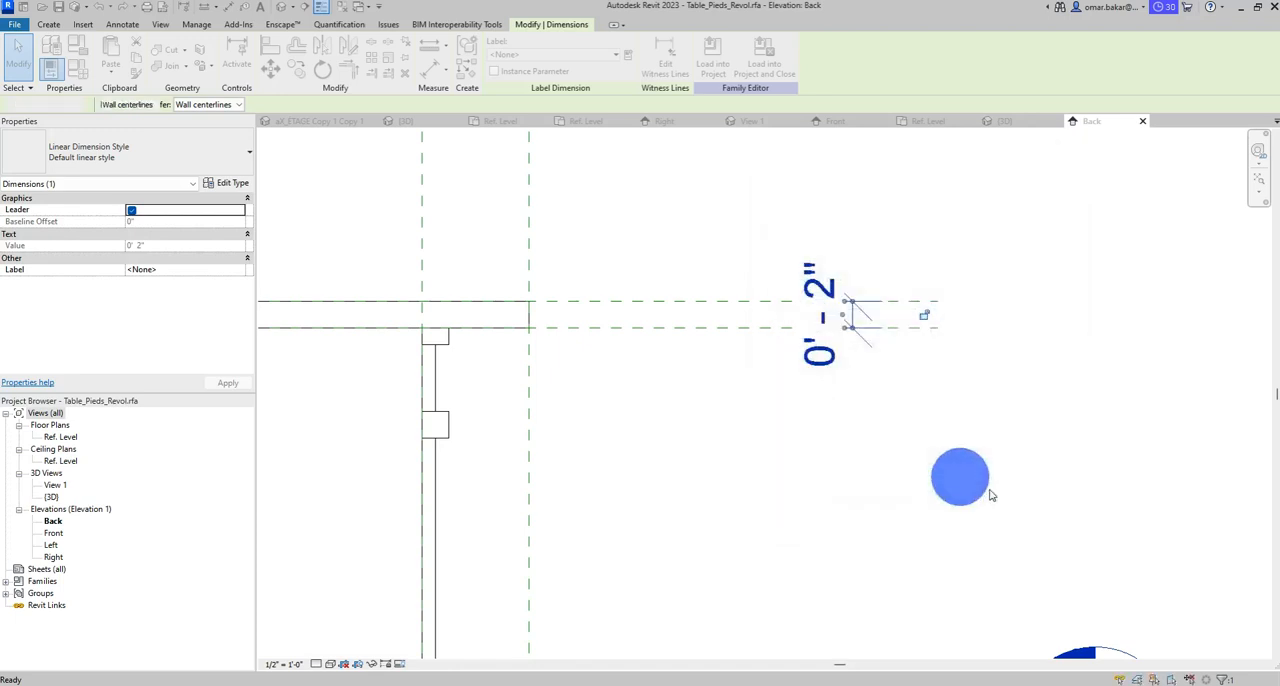
left_click(868, 393)
- Open the Front elevation and start editing the left leg's revolve sketch
scroll(866, 386, "up", 3)
scroll(846, 331, "down", 1)
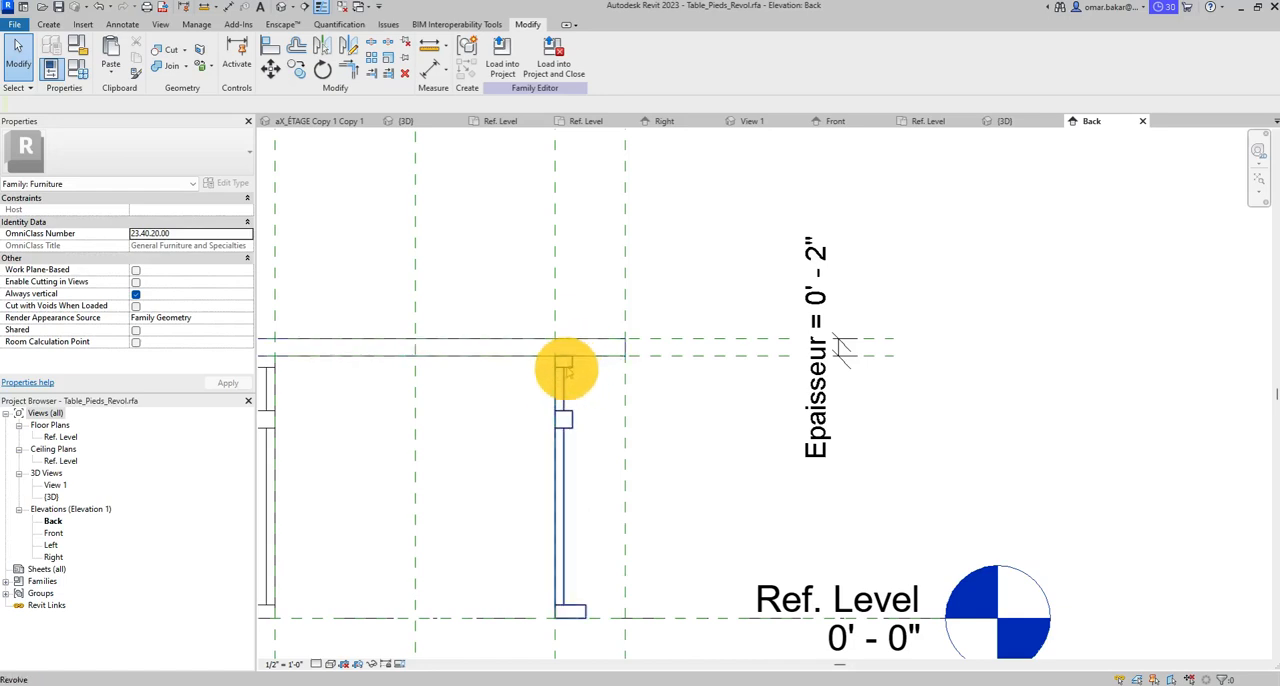
scroll(565, 370, "up", 2)
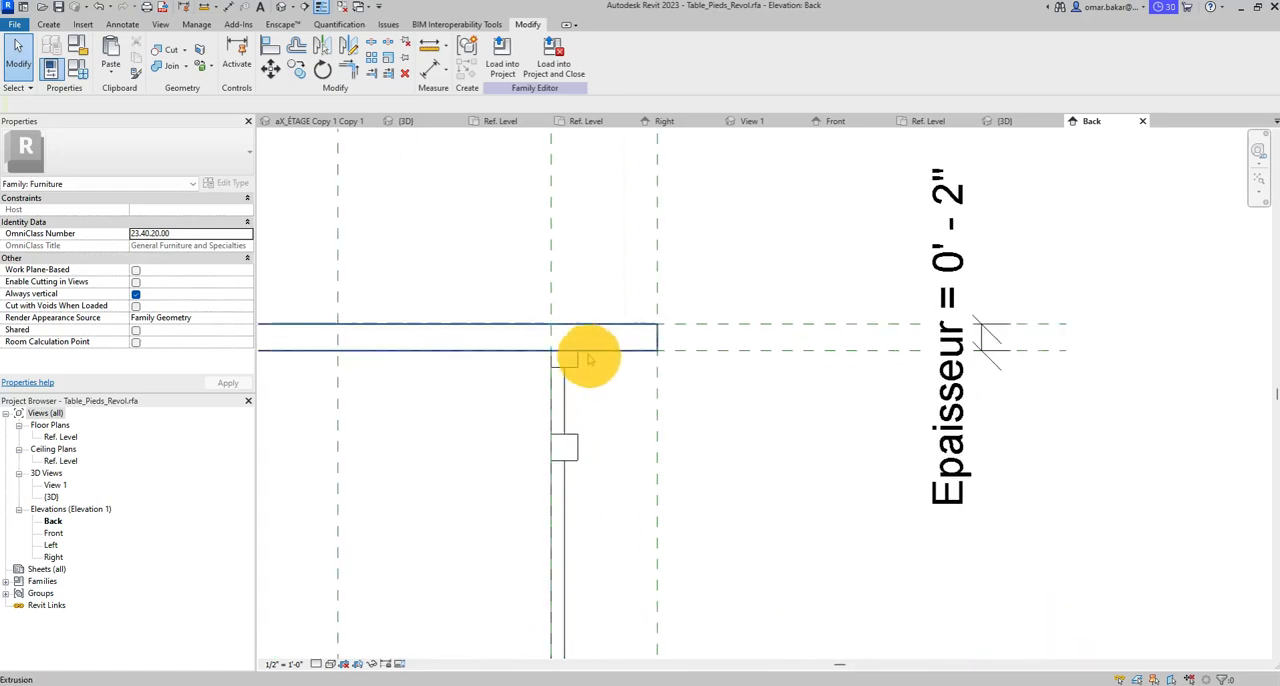
scroll(480, 360, "down", 3)
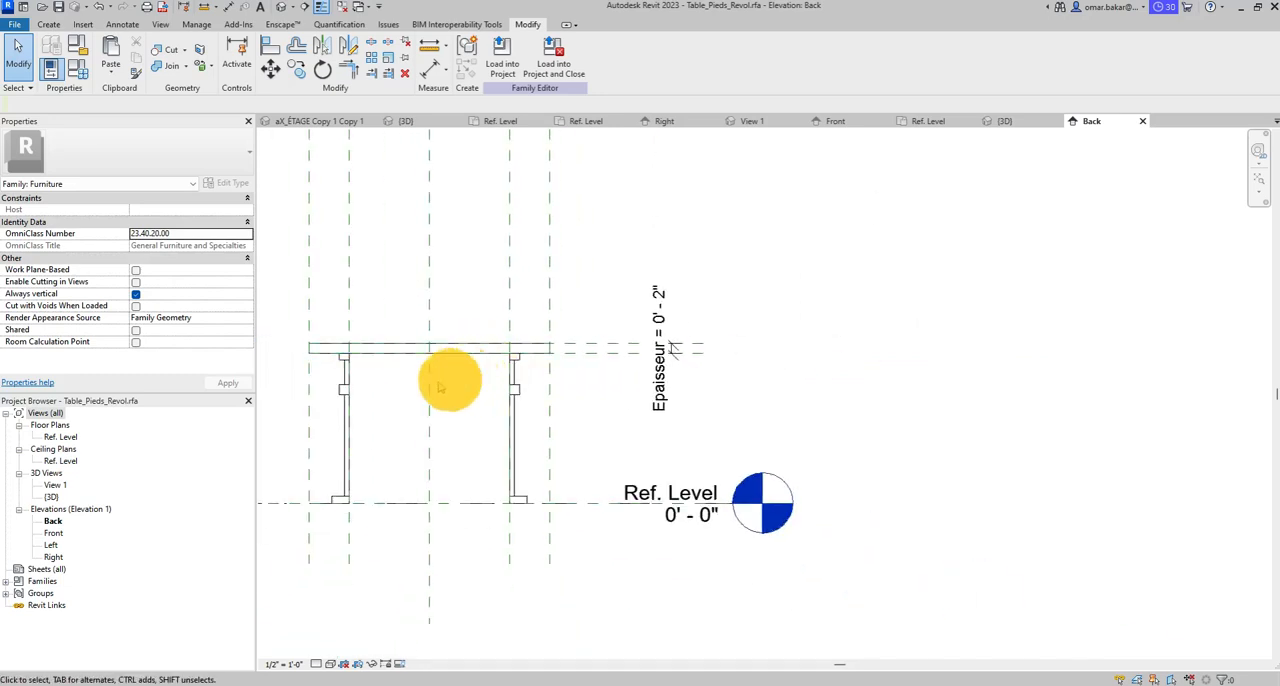
double_click(52, 533)
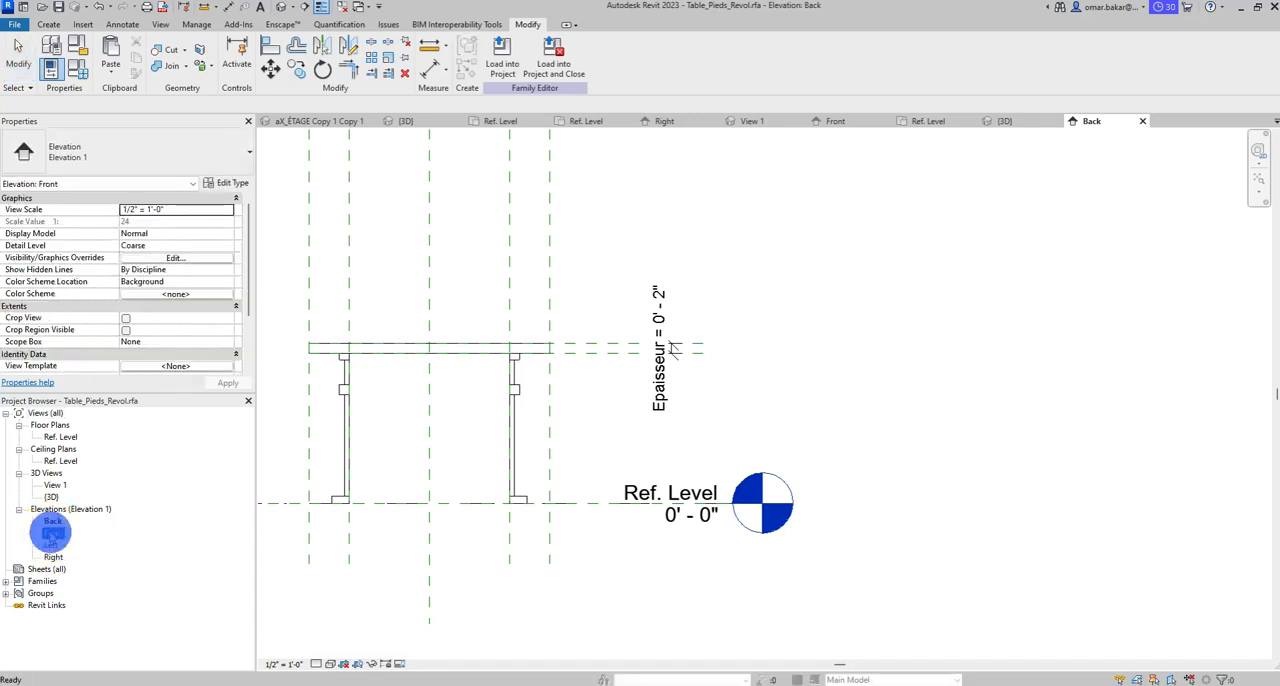
left_click(570, 340)
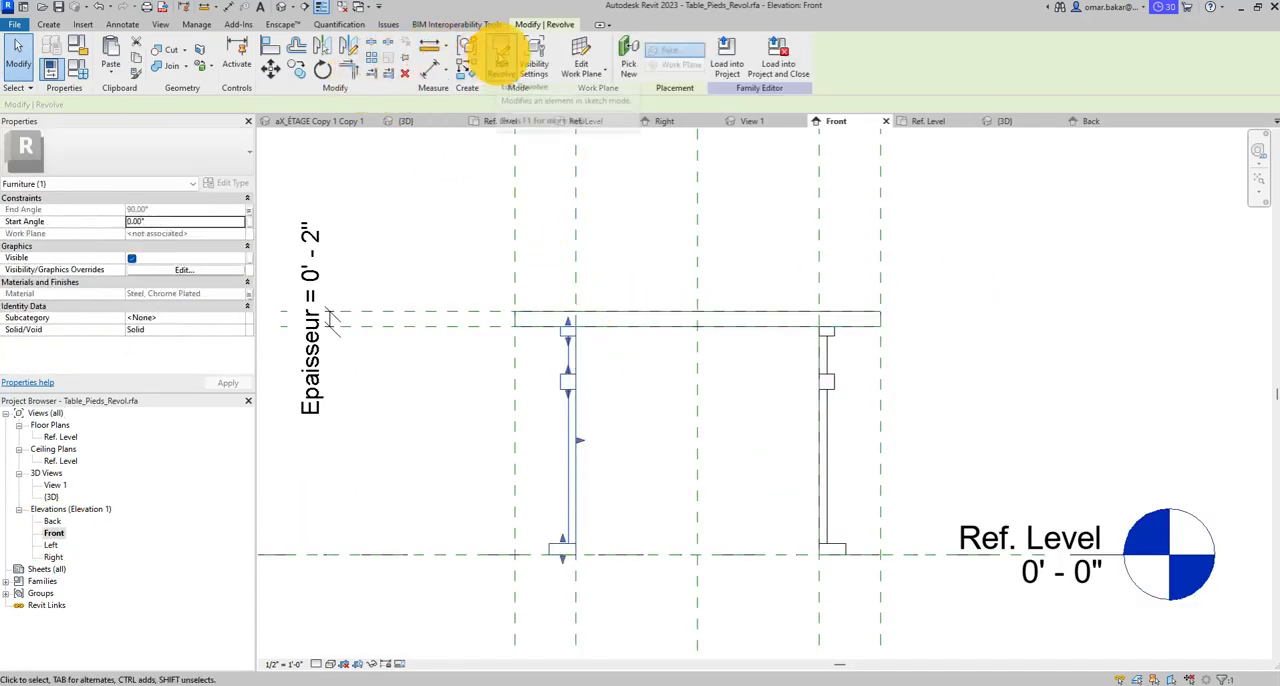
left_click(500, 52)
scroll(569, 320, "up", 3)
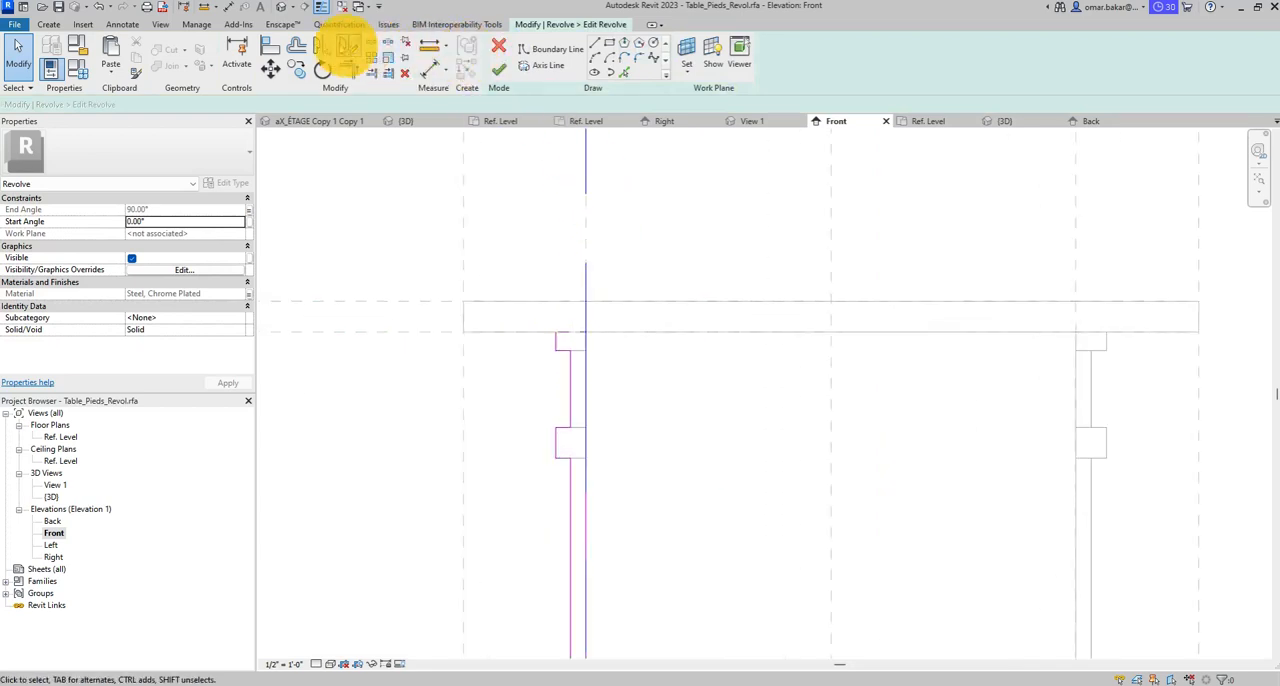
- Align the left leg profile's top line to the reference plane under the tabletop and lock it
left_click(270, 46)
left_click(486, 332)
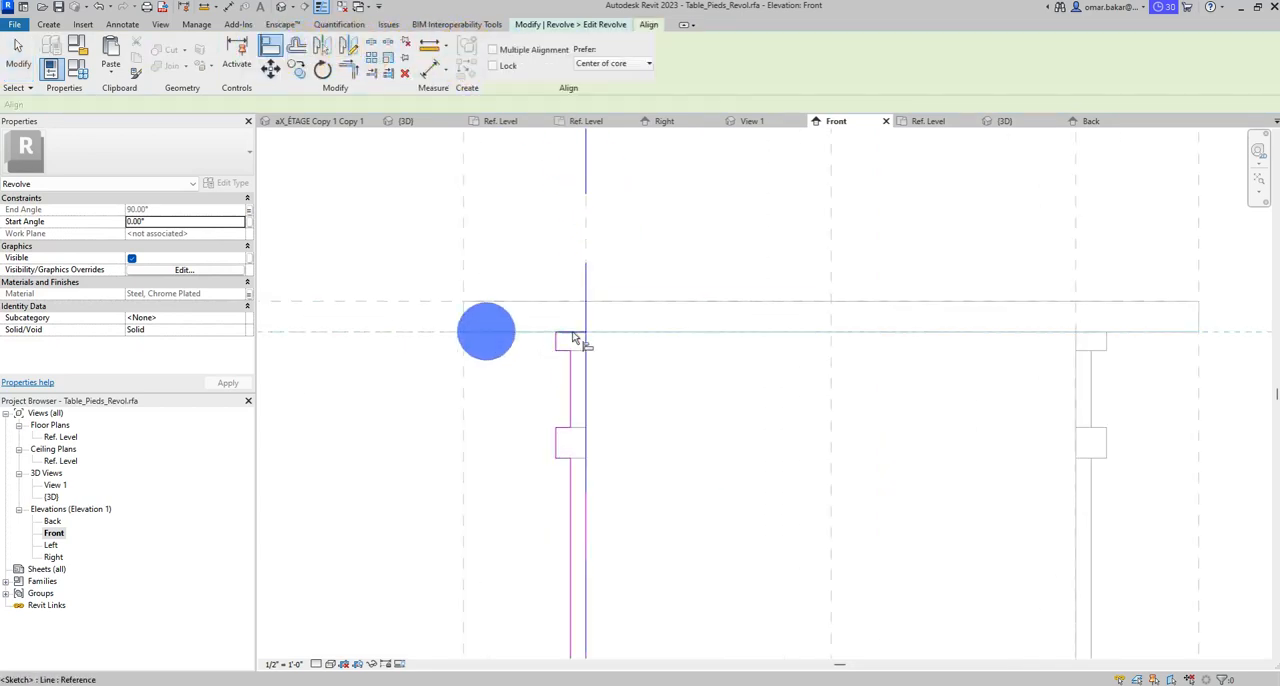
left_click(573, 333)
left_click(854, 308)
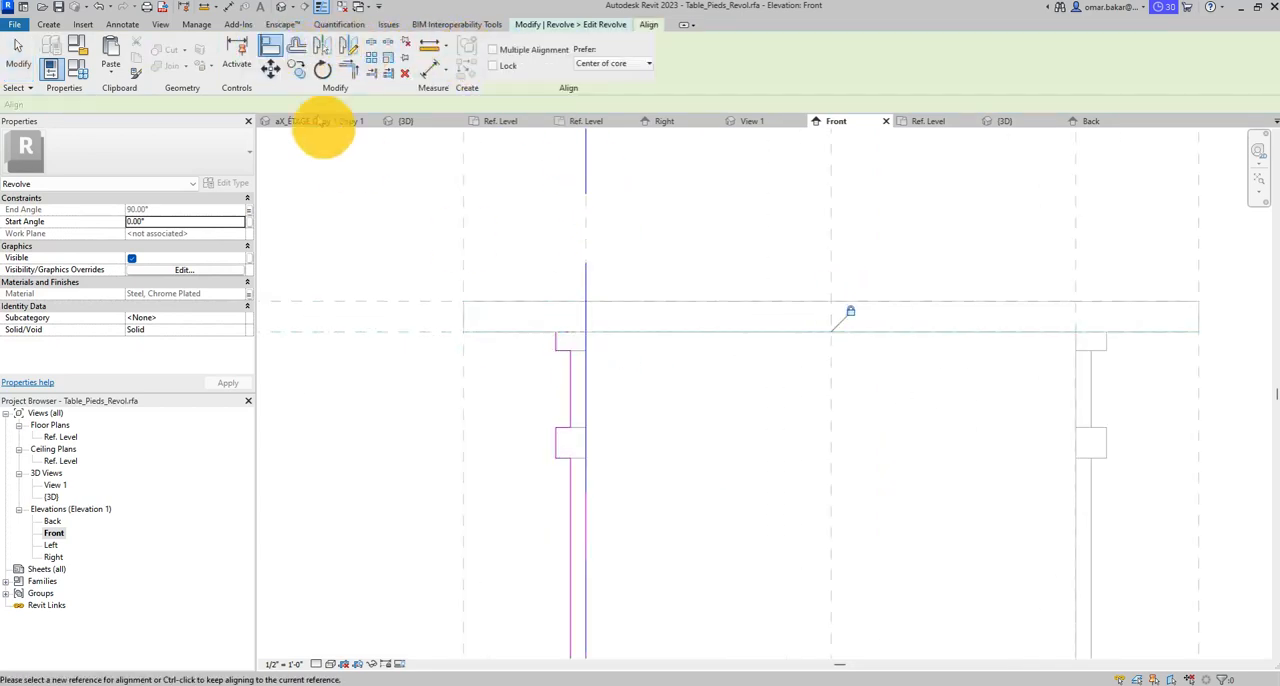
- Finish the left leg's revolve sketch and start editing the right leg's revolve sketch
left_click(567, 28)
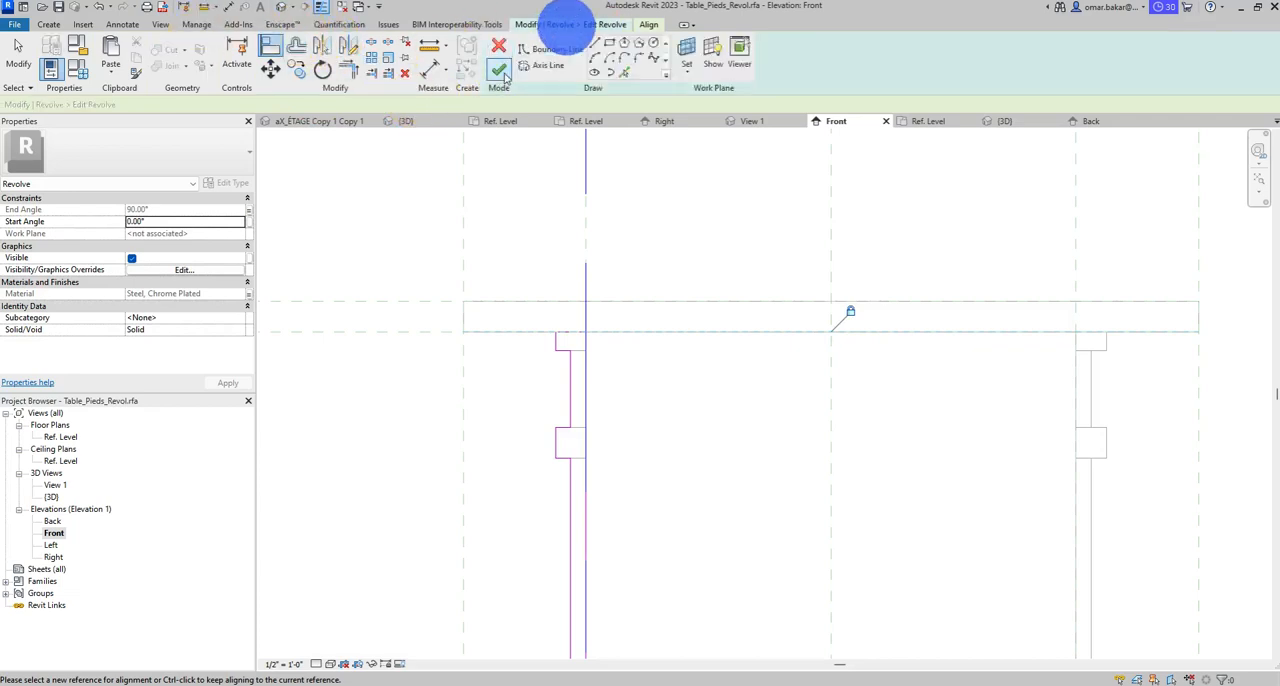
left_click(503, 74)
left_click(1103, 346)
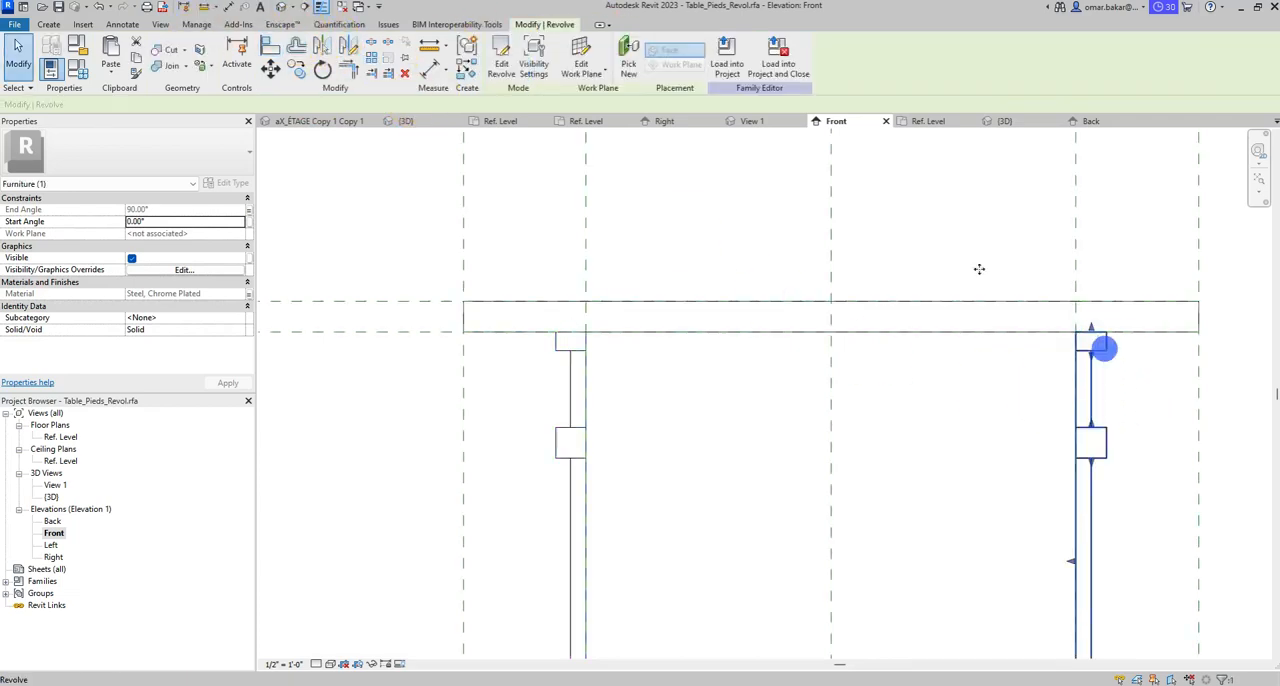
left_click(502, 64)
- Align the right leg profile's top line to the reference plane under the tabletop, lock it, and finish the sketch
middle_click_drag(1034, 375, 845, 365)
left_click(270, 46)
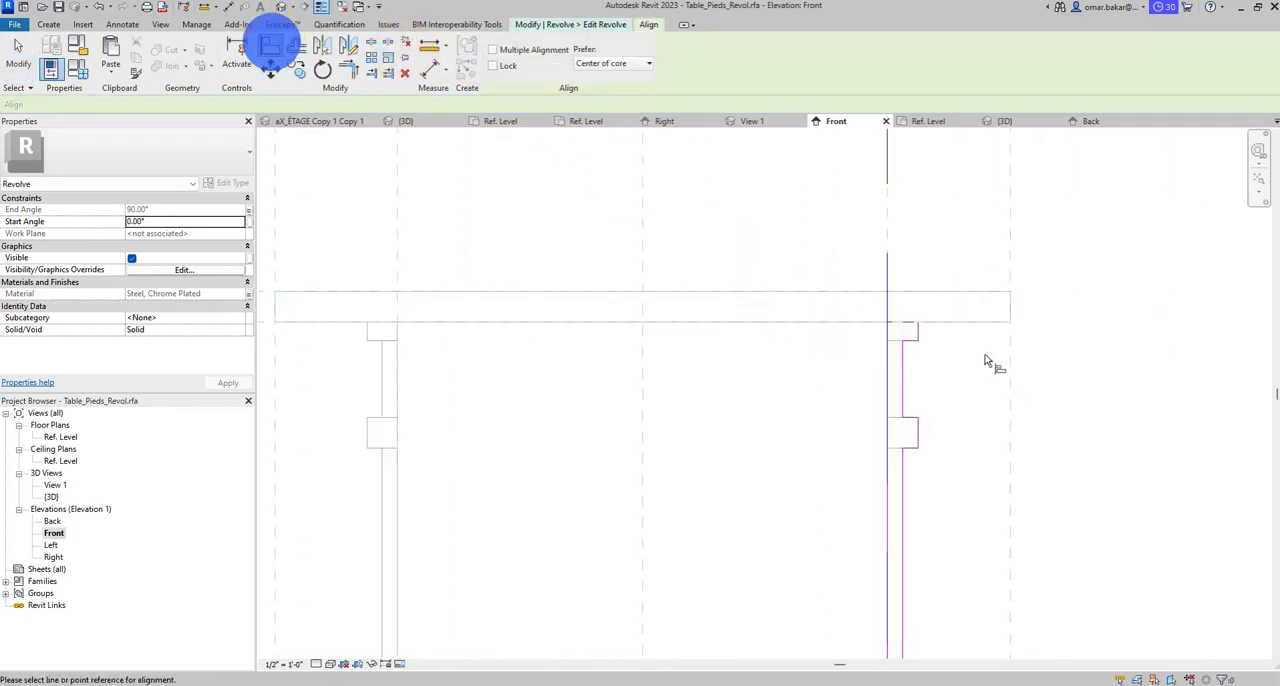
left_click(866, 318)
left_click(621, 344)
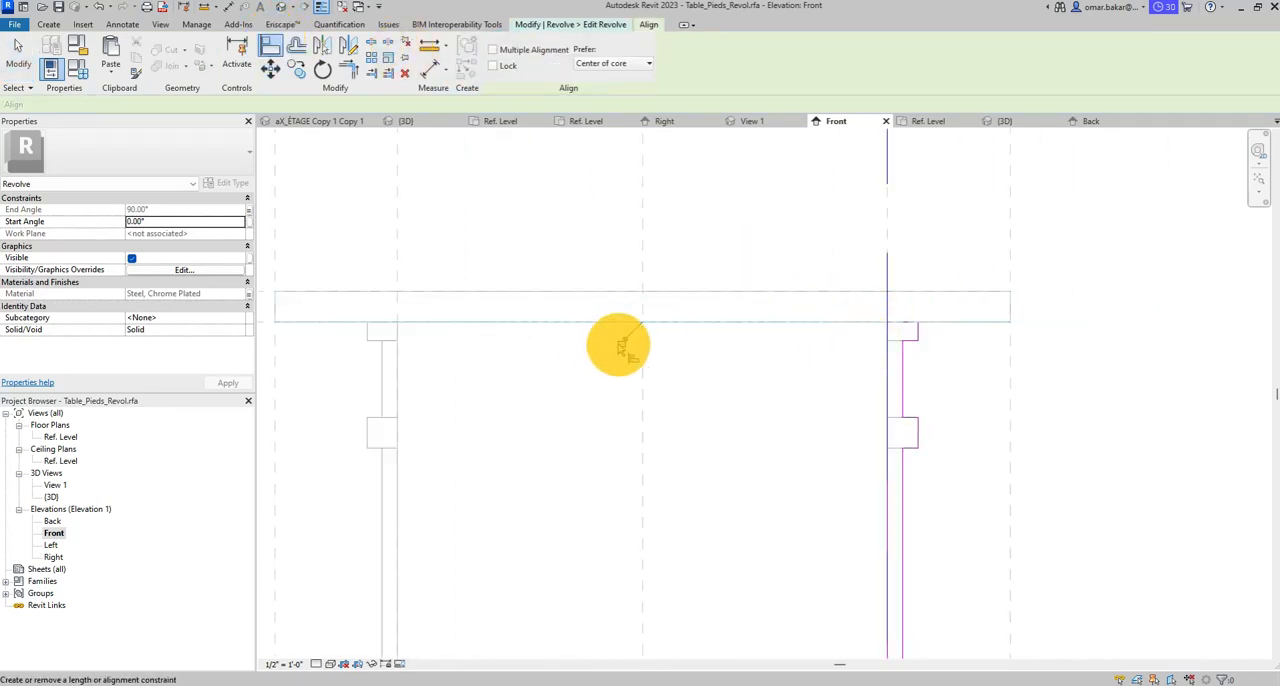
left_click(18, 55)
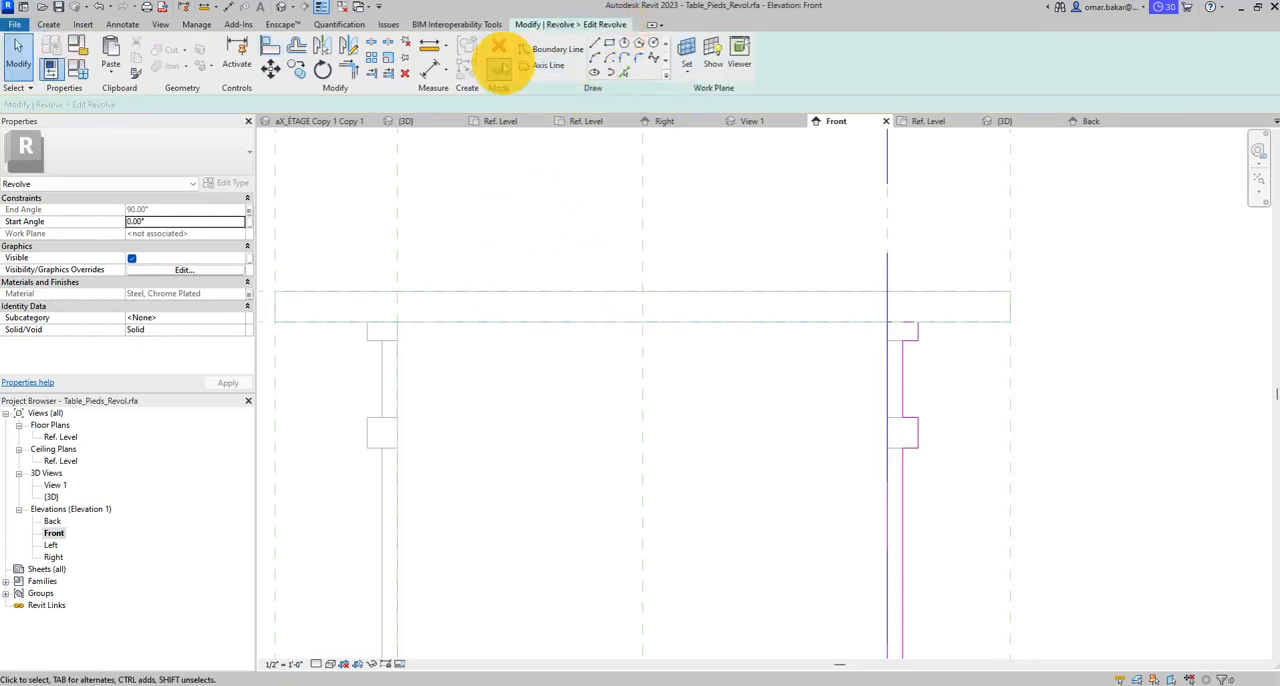
left_click(498, 69)
left_click(953, 262)
- Load the table family into the Office.rvt project, overwriting only the existing version
scroll(953, 265, "down", 2)
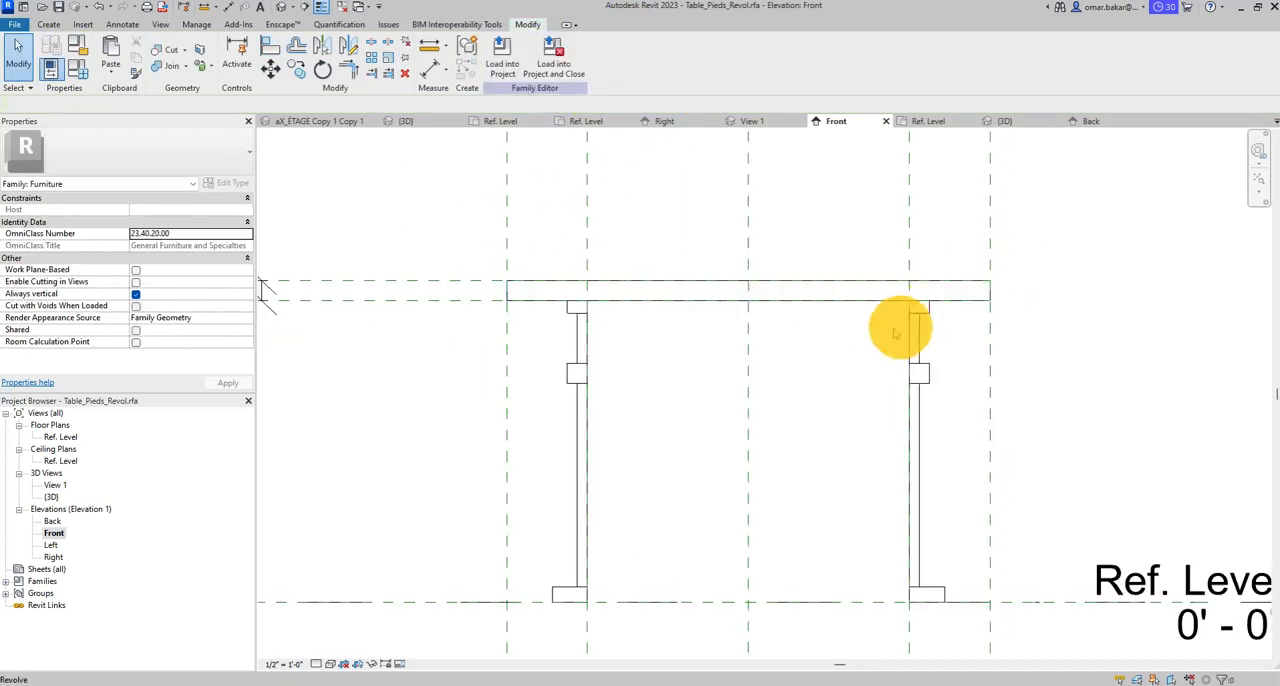
middle_click_drag(786, 343, 828, 350)
scroll(828, 350, "down", 3)
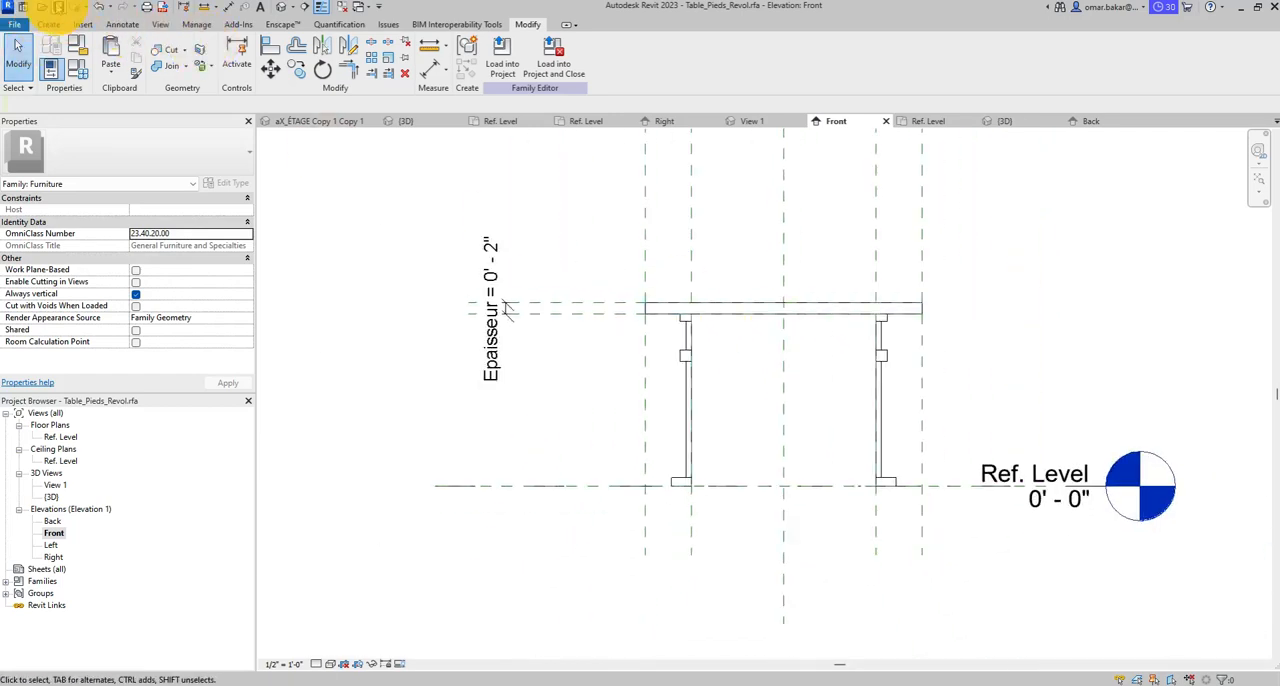
left_click(518, 132)
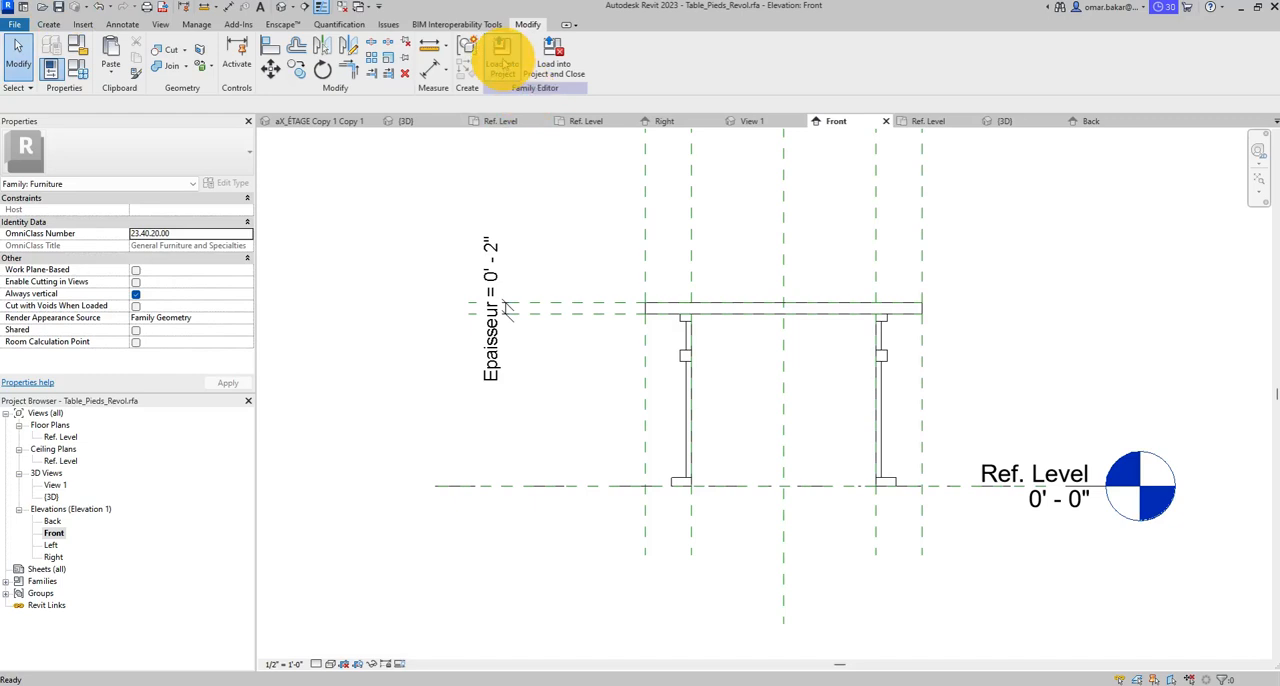
left_click(502, 60)
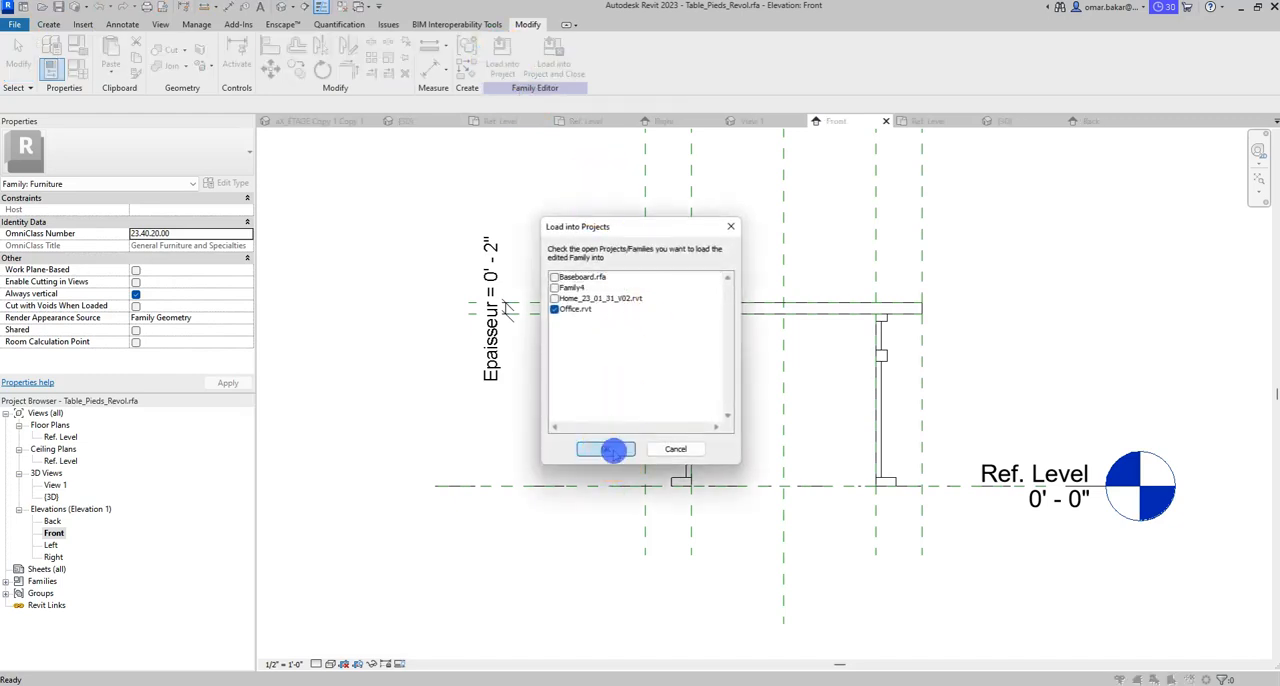
left_click(605, 449)
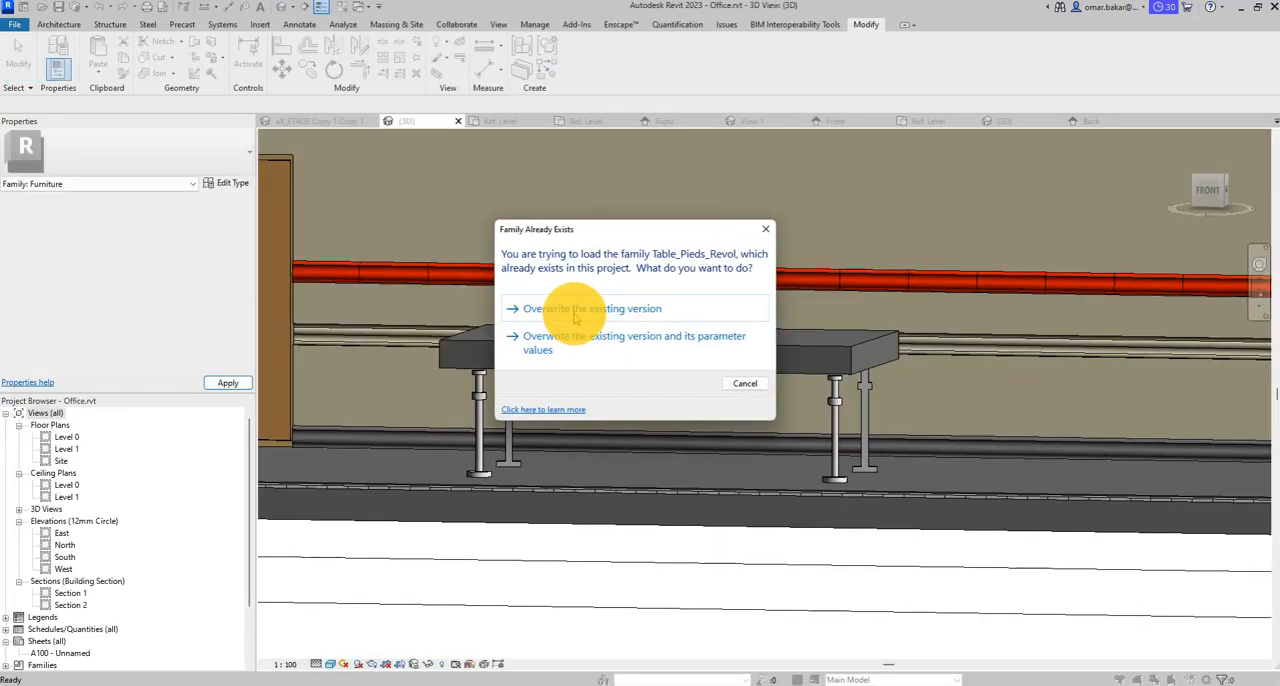
left_click(568, 312)
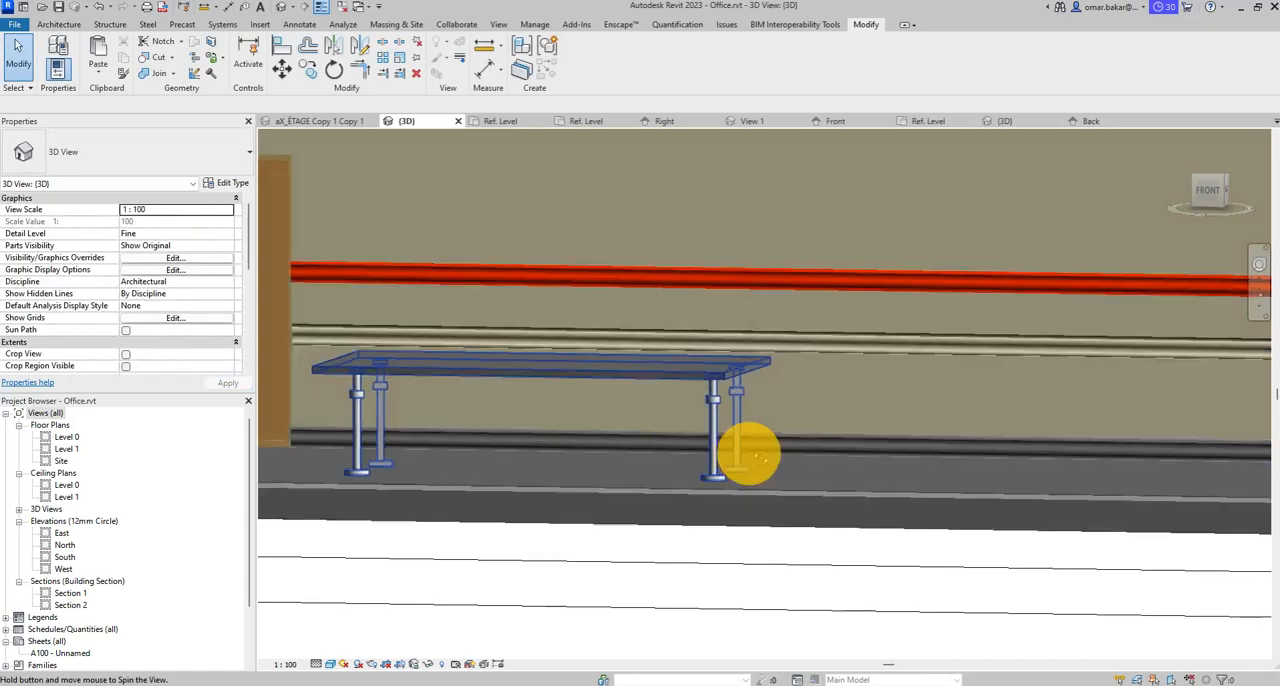
middle_click_drag(749, 451, 598, 403, "shift")
scroll(700, 370, "up", 3)
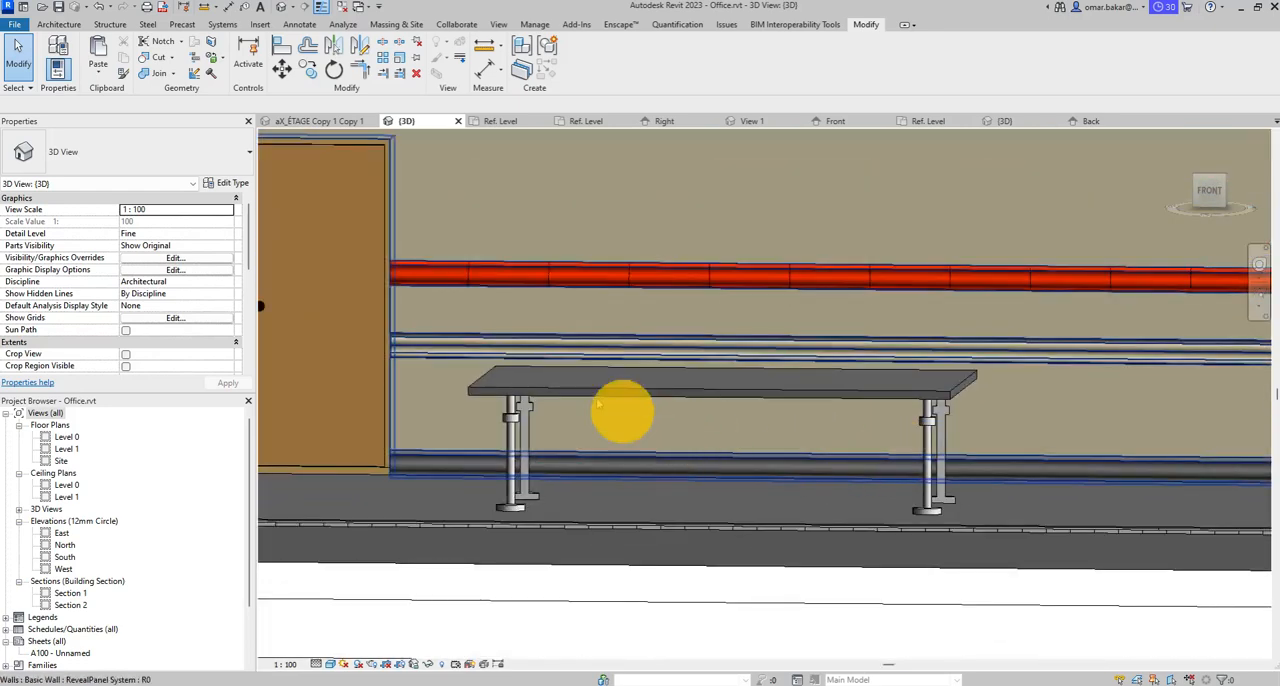
left_click(222, 184)
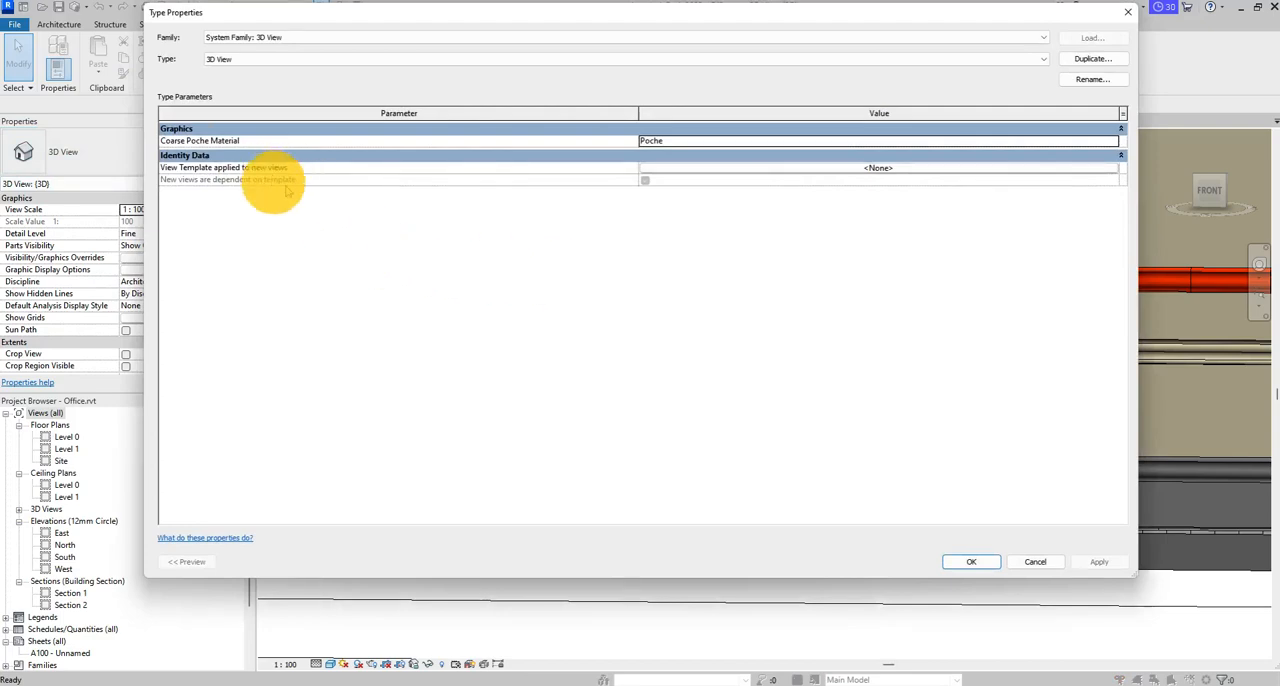
left_click(1036, 562)
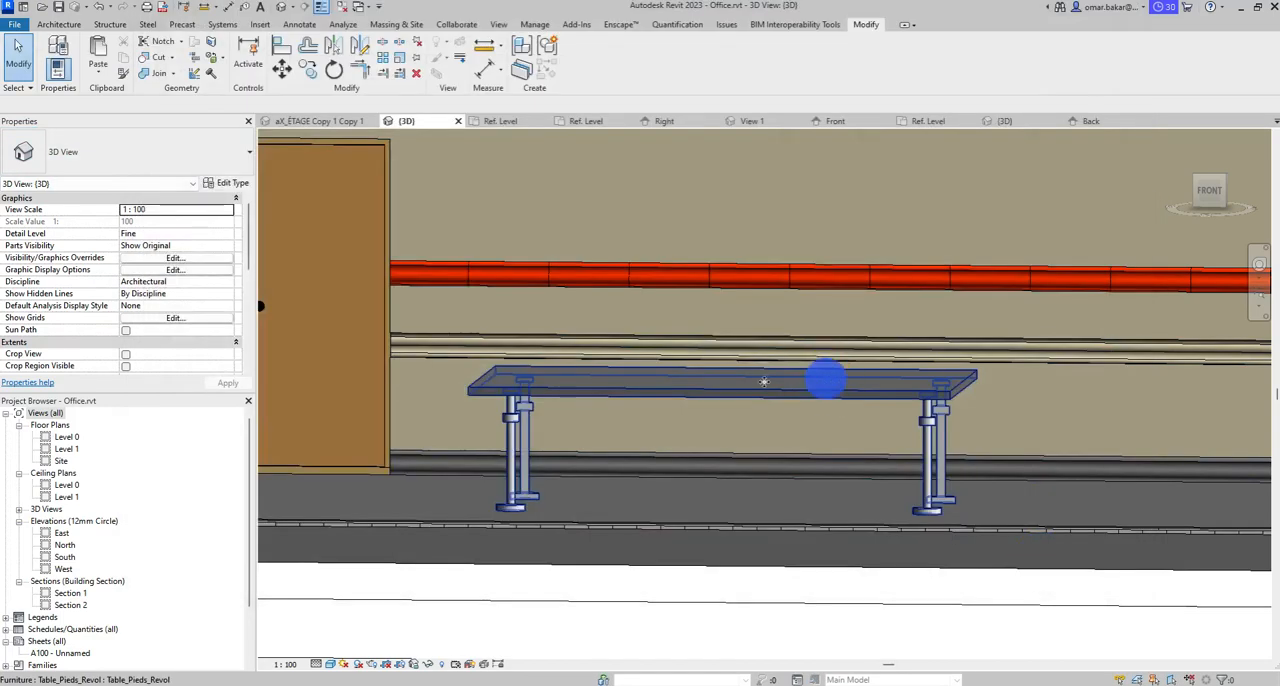
- Try an Epaisseur value of 900 in the type properties of the table placed in the project
left_click(764, 382)
left_click(222, 180)
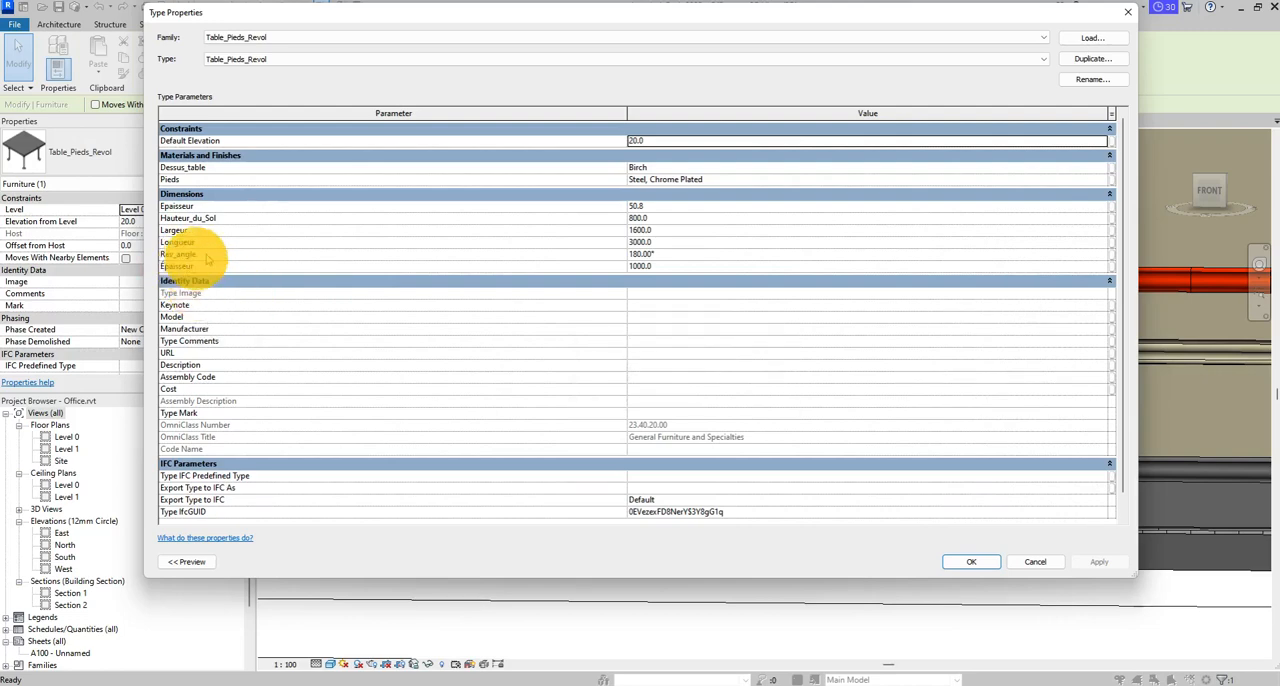
left_click(640, 218)
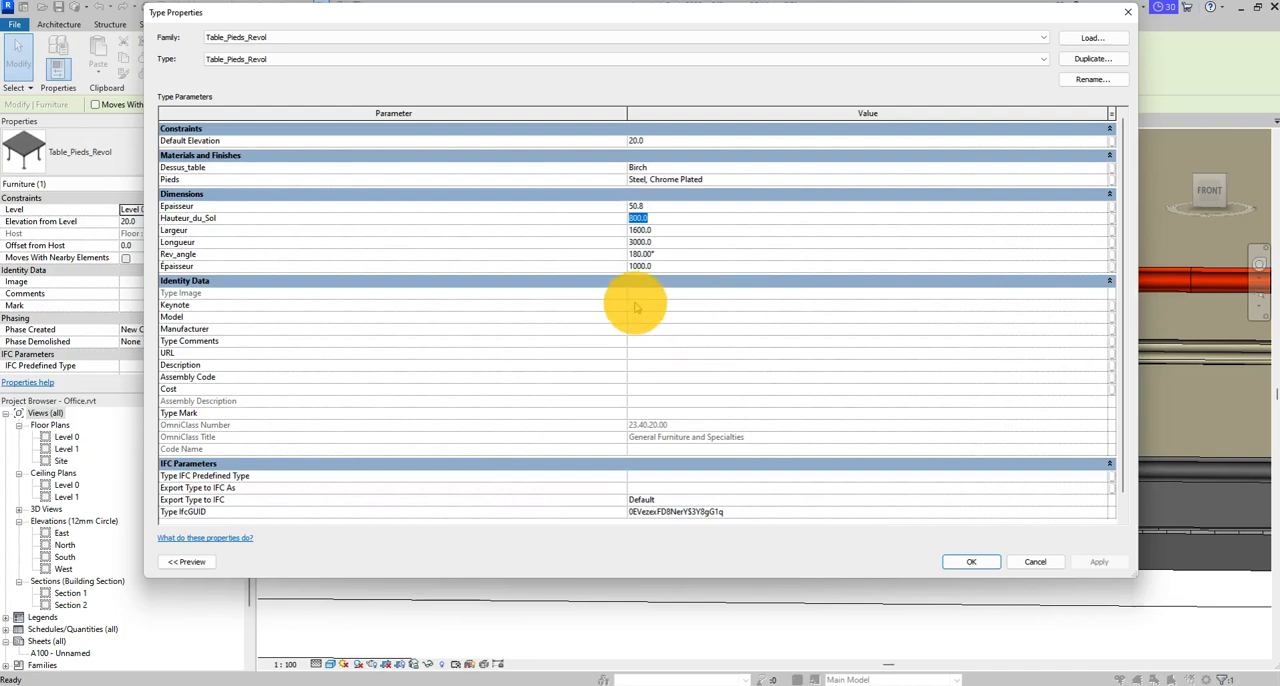
left_click(636, 207)
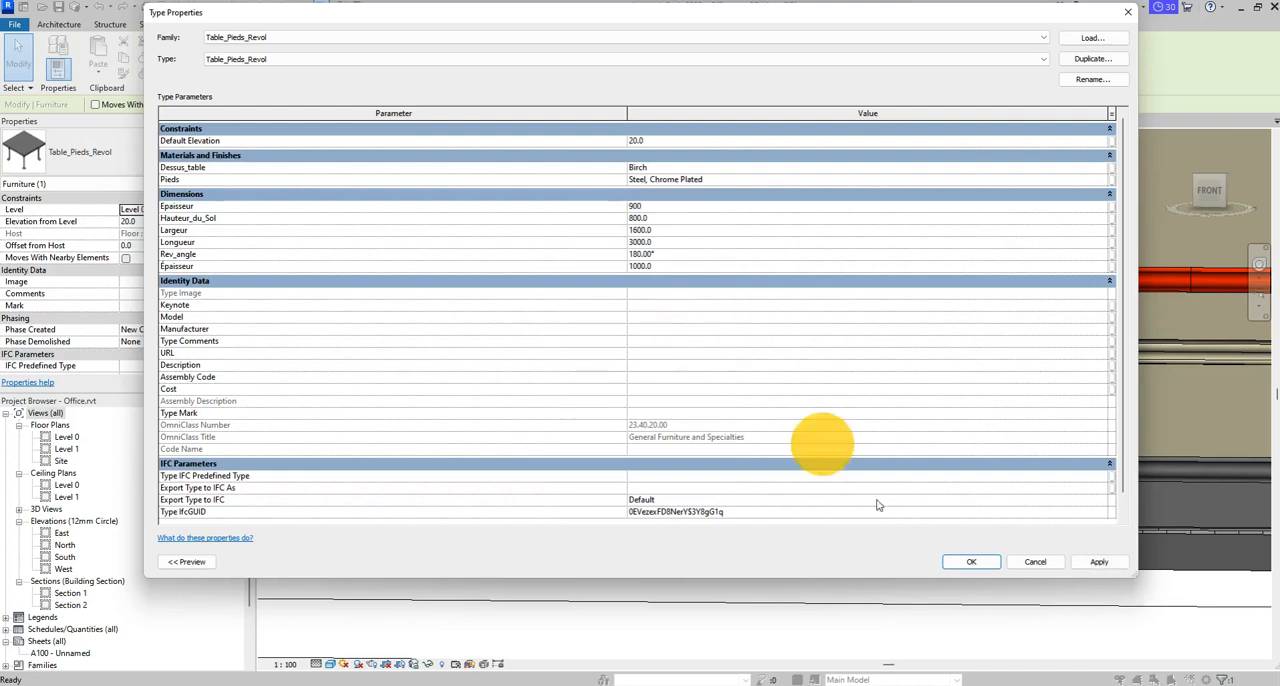
left_click(1092, 567)
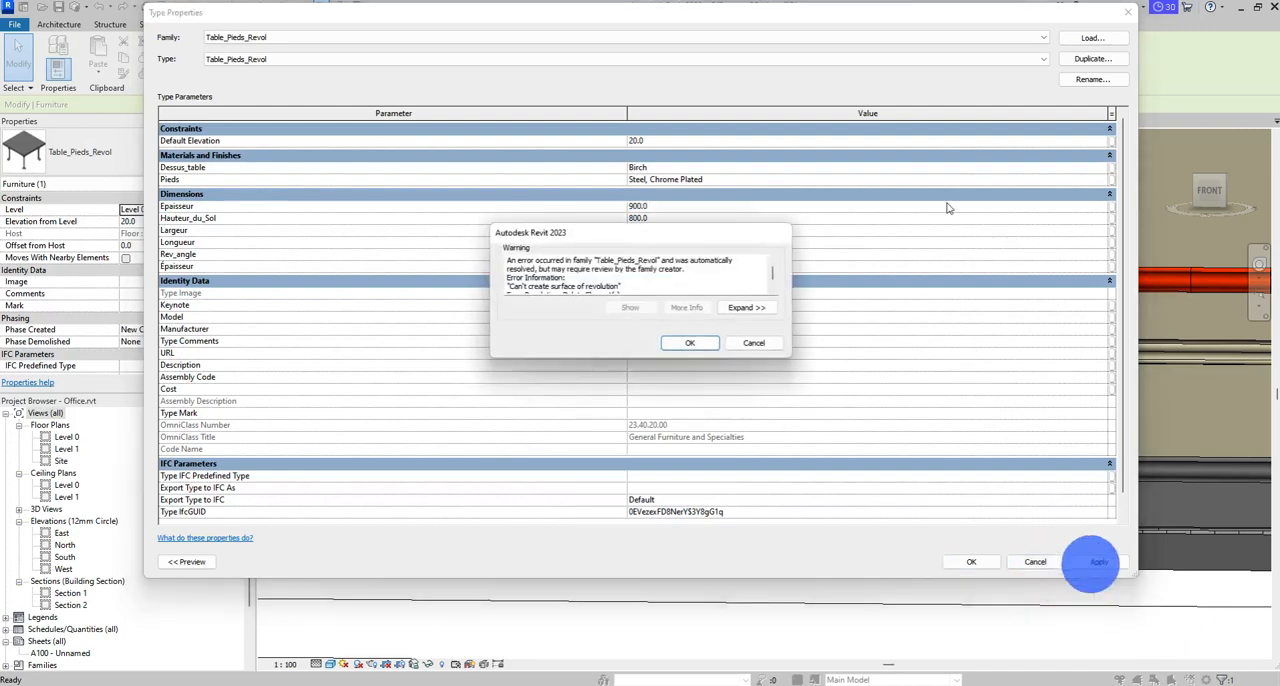
left_click(692, 344)
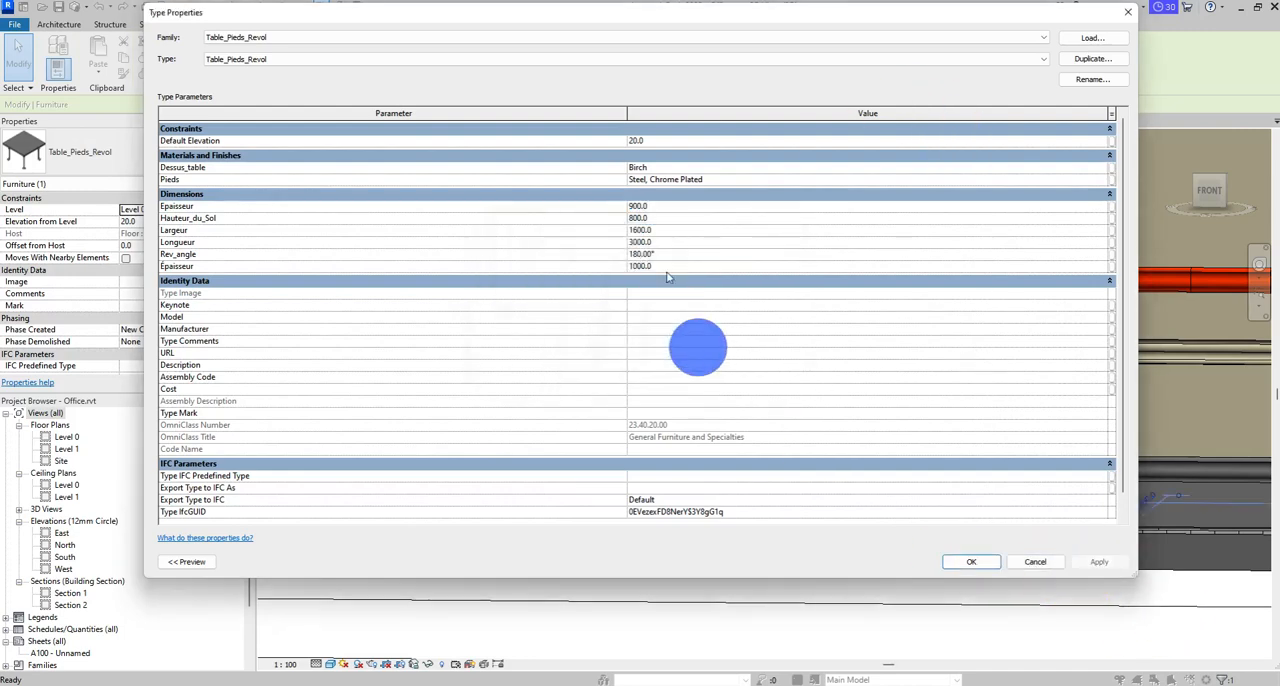
left_click(990, 563)
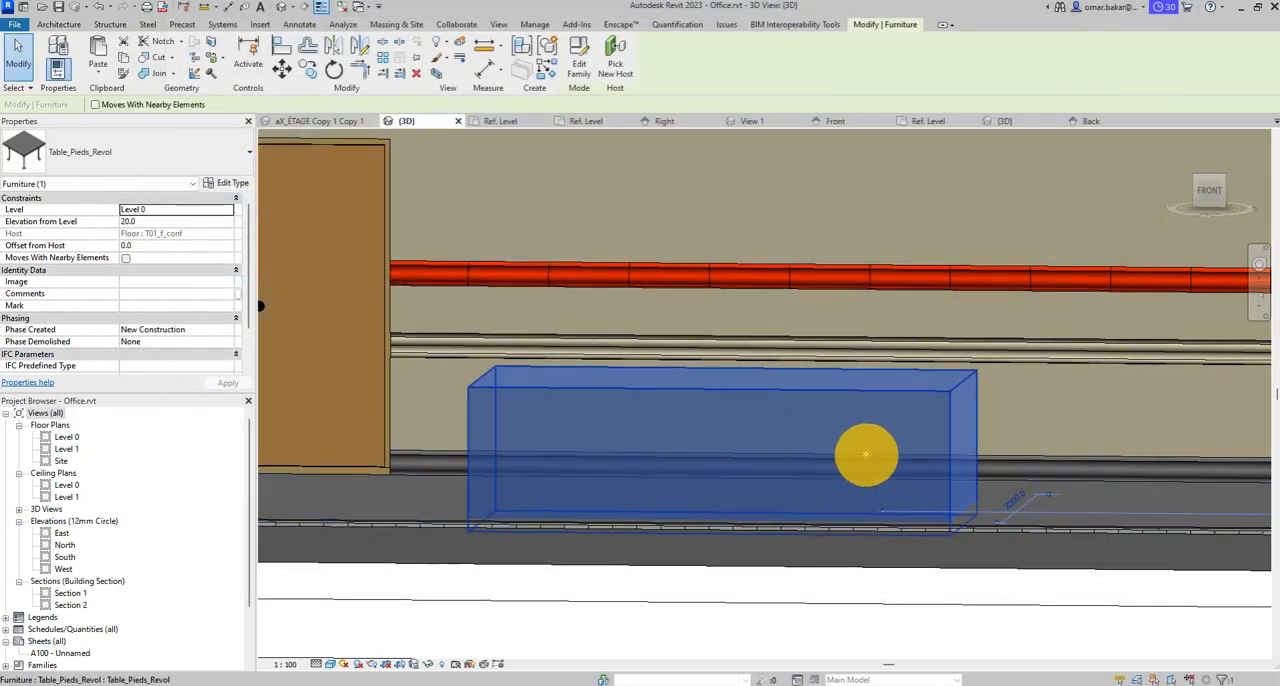
- Inspect the table in the 3D view and undo its last thickness change
middle_click_drag(900, 463, 857, 437)
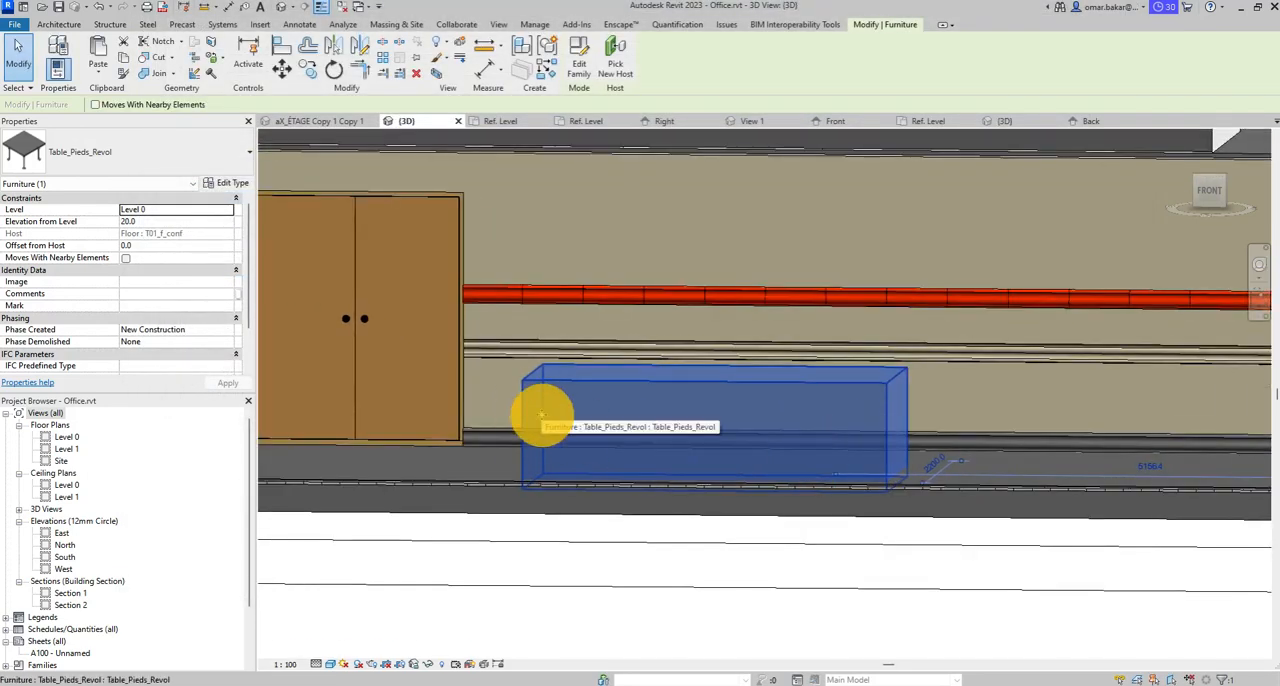
scroll(562, 402, "up", 1)
key("Escape")
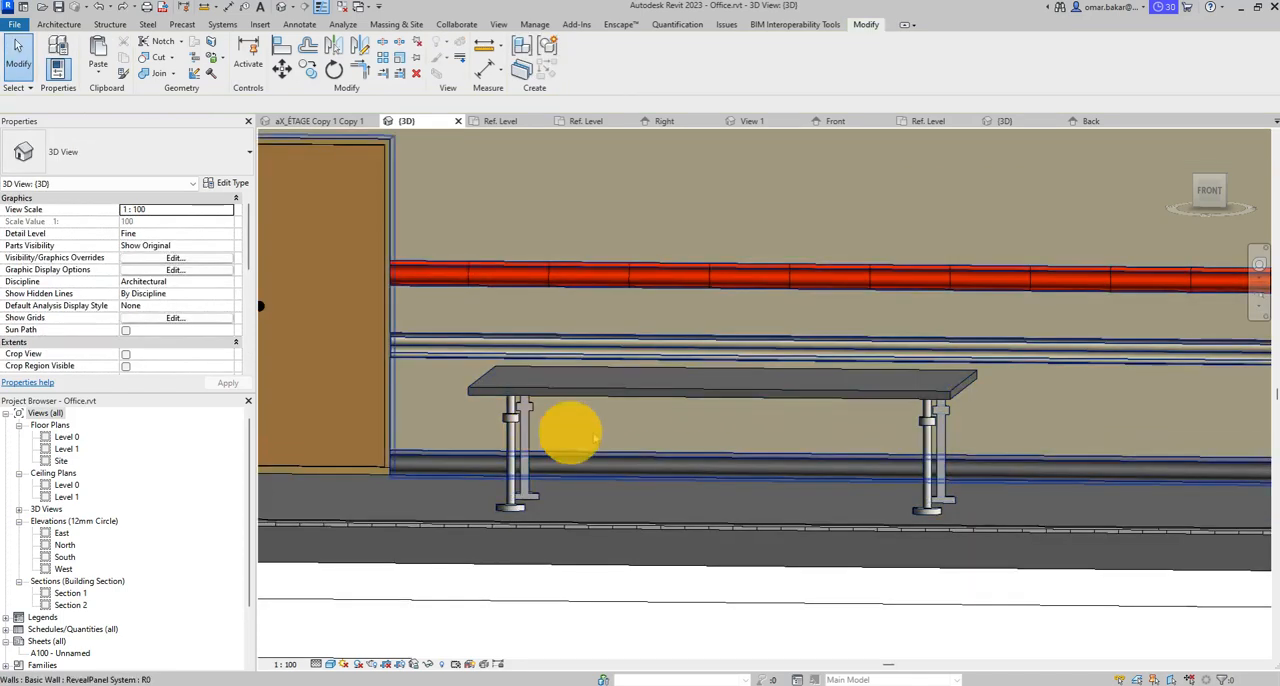
- Return to the table family's Back elevation and delete the duplicate accented Épaisseur parameter from the family types
left_click(1088, 122)
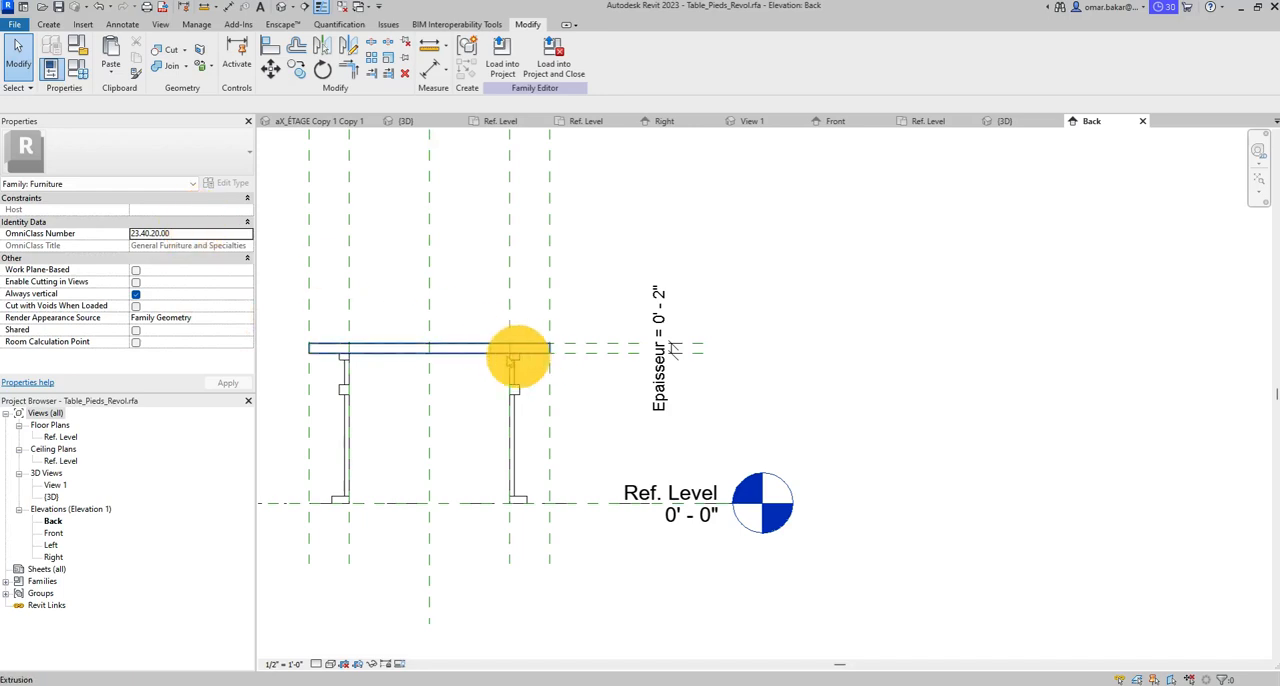
left_click(72, 62)
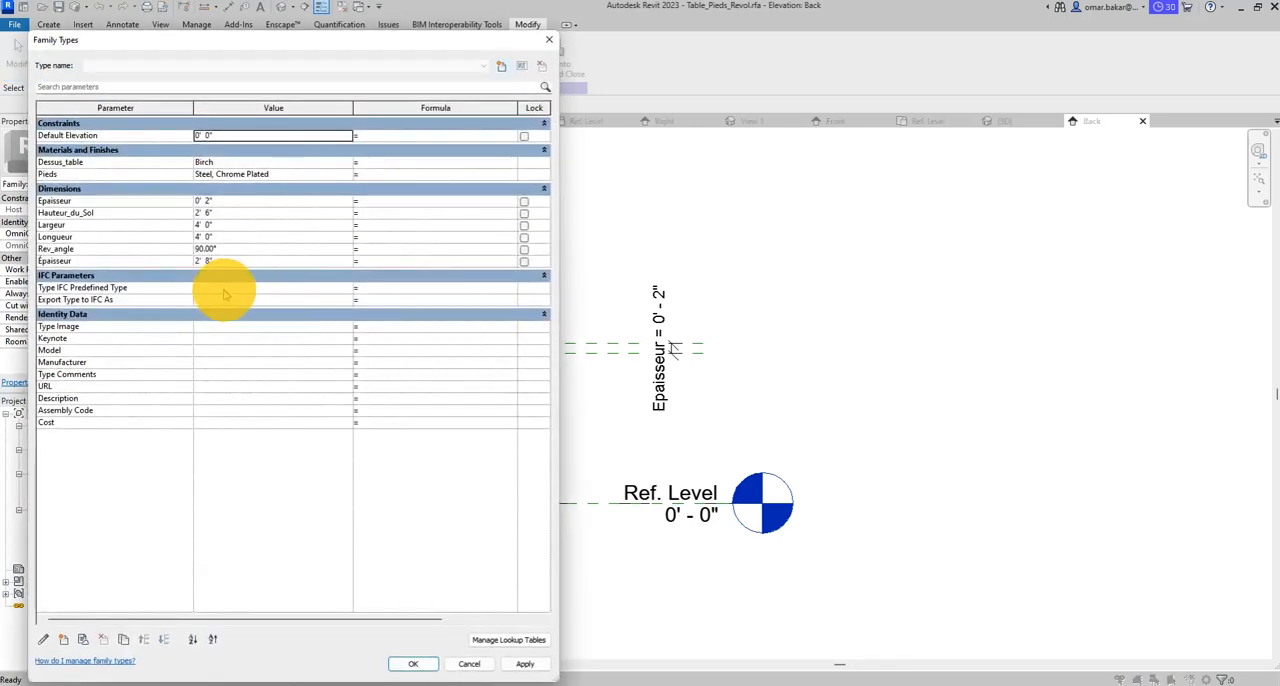
left_click(57, 261)
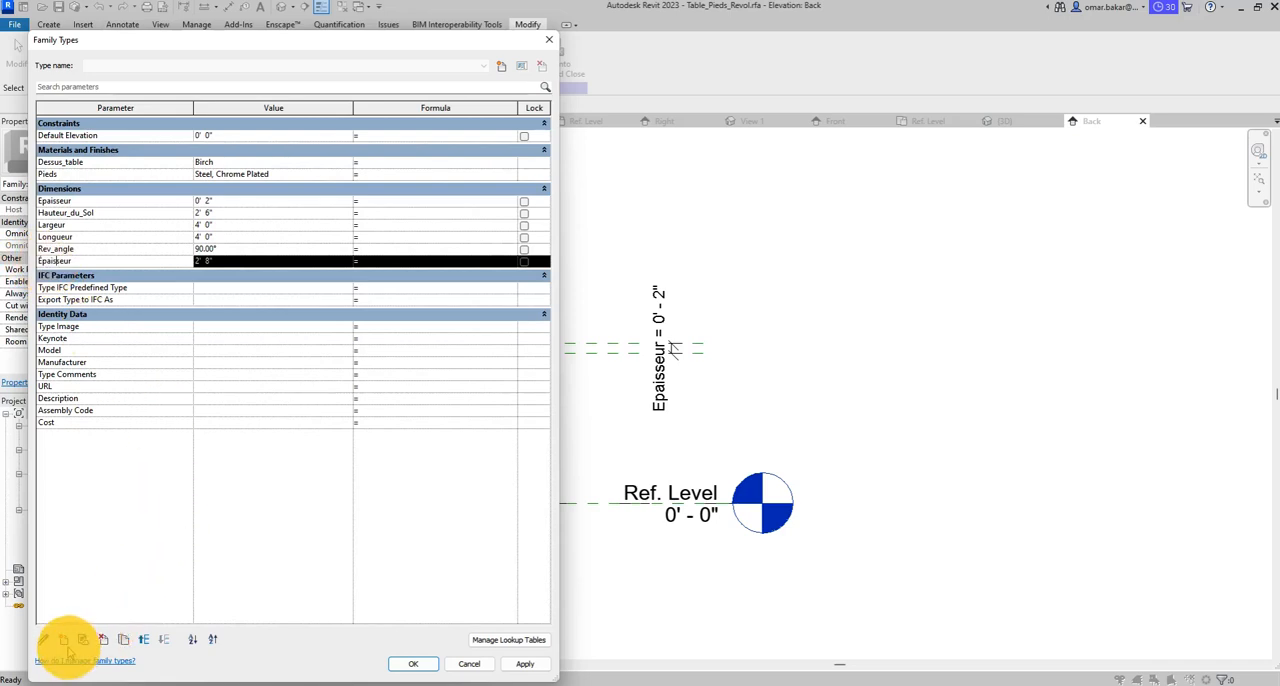
left_click(104, 641)
left_click(676, 370)
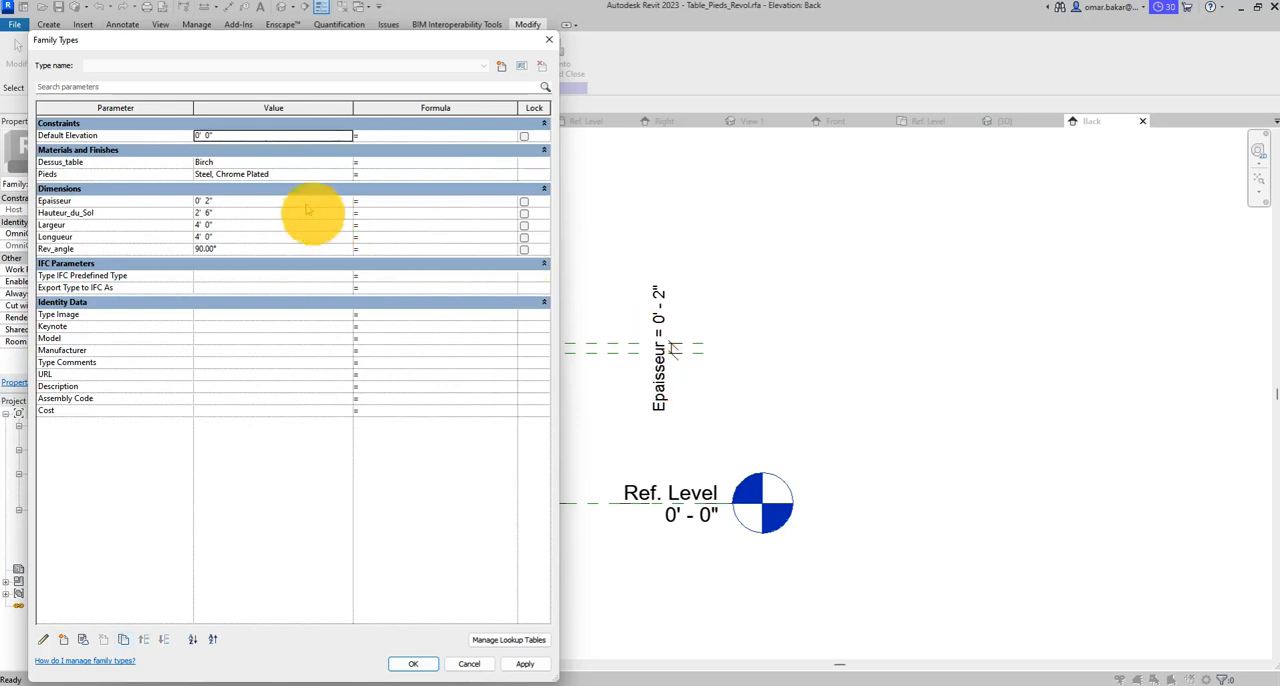
- Test the tabletop thickness by applying Epaisseur values of 0' 4" and 1' 0", keeping the elevation in sight
left_click(208, 201)
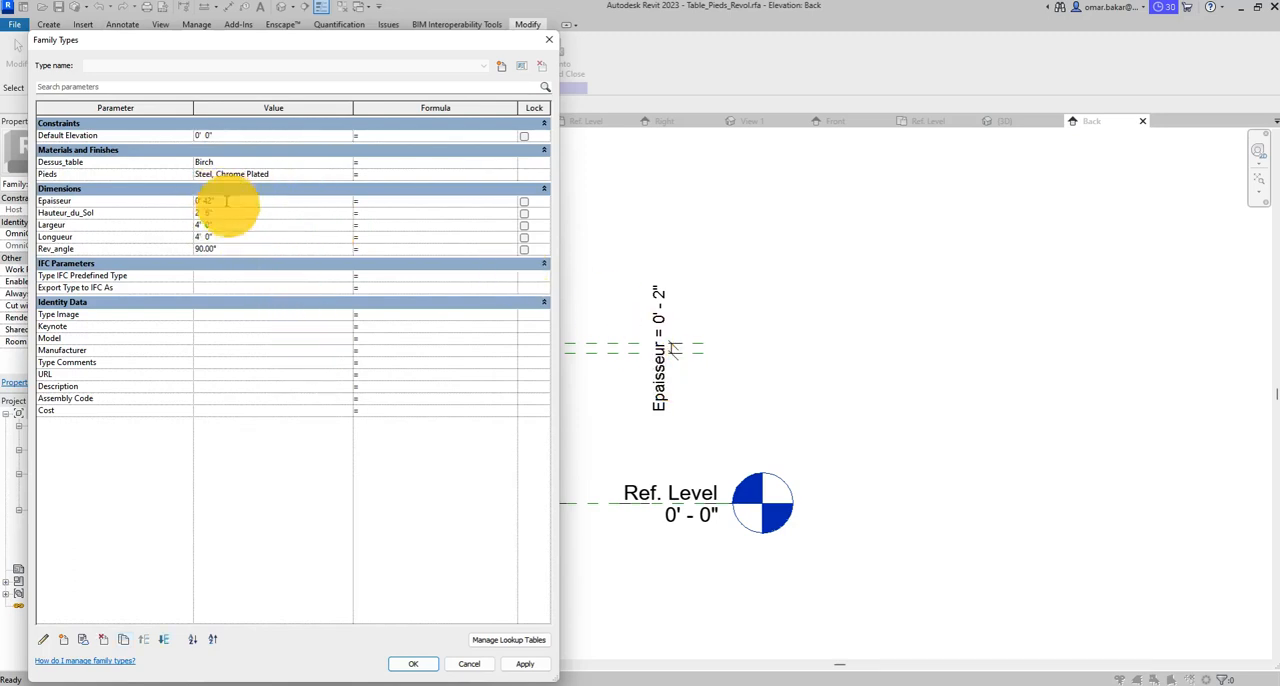
key("Delete")
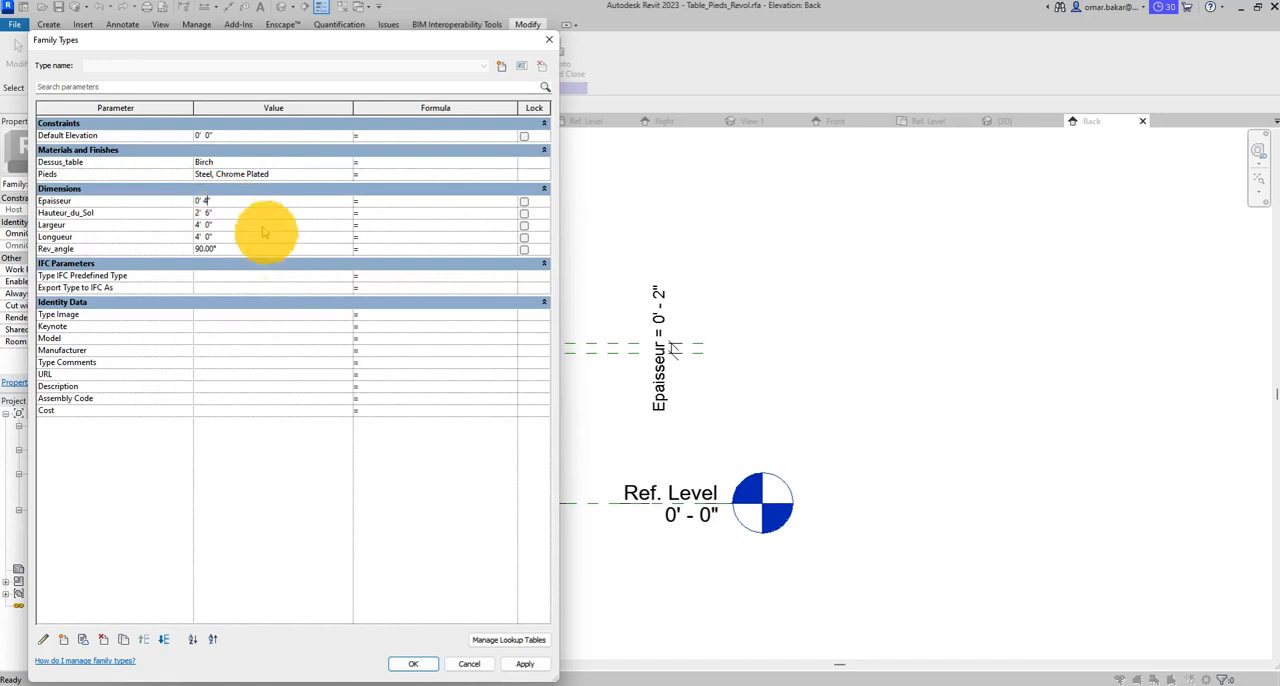
left_click(525, 663)
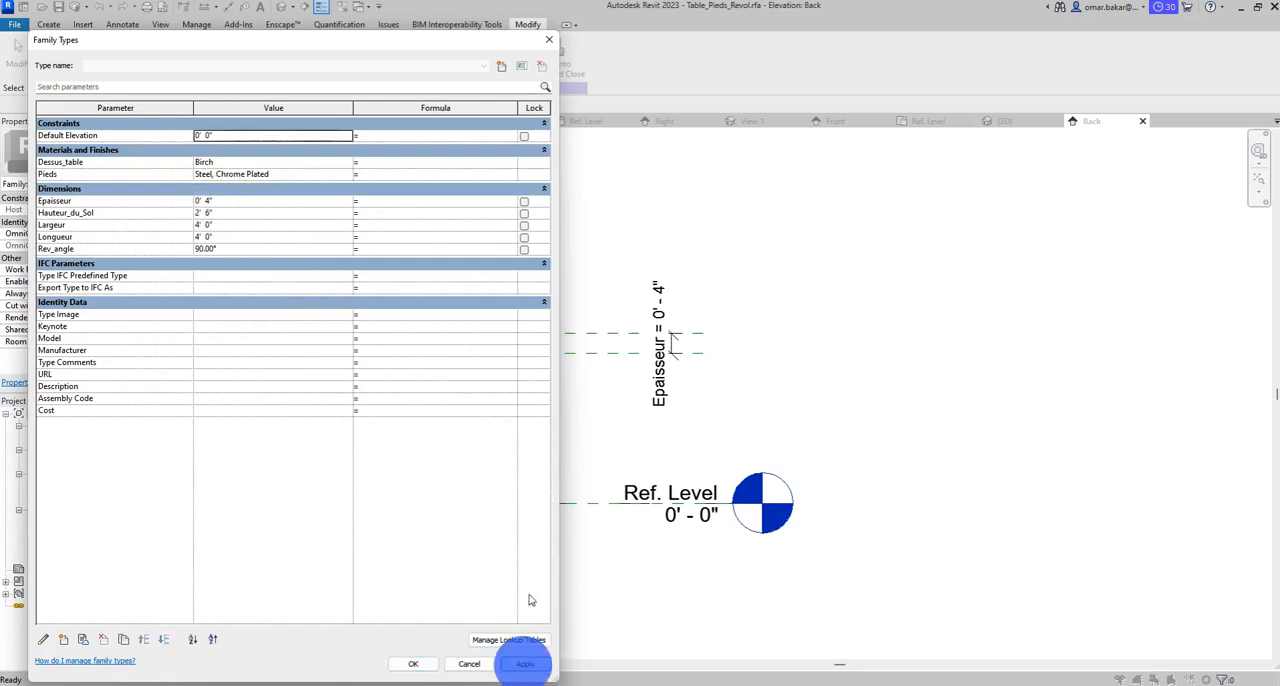
left_click_drag(428, 48, 1060, 64)
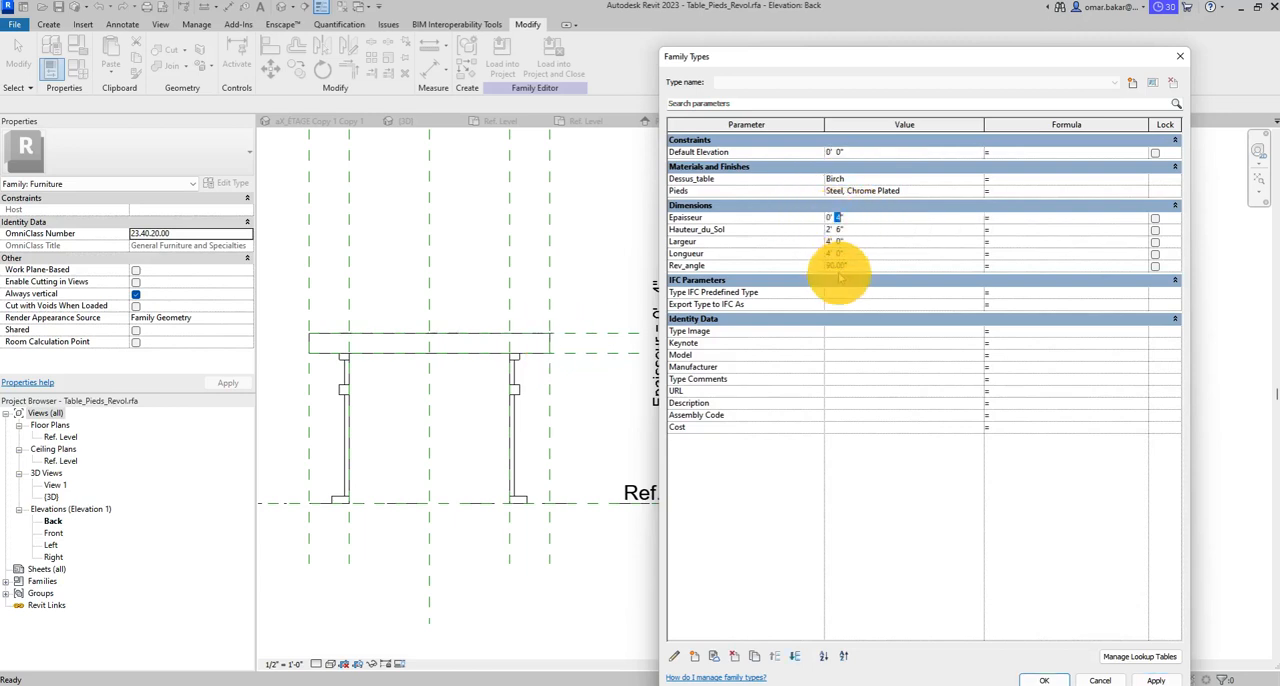
left_click(1155, 679)
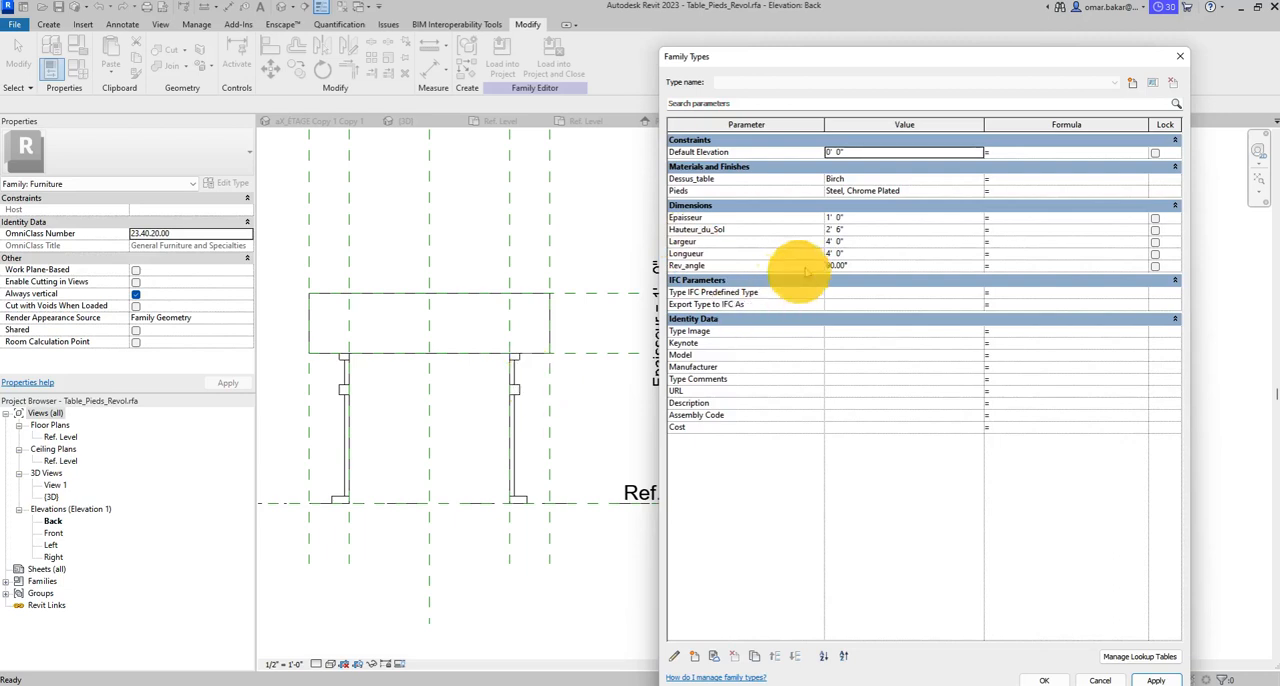
- Set the Epaisseur parameter to 0' 2" and accept the family type changes
left_click(830, 218)
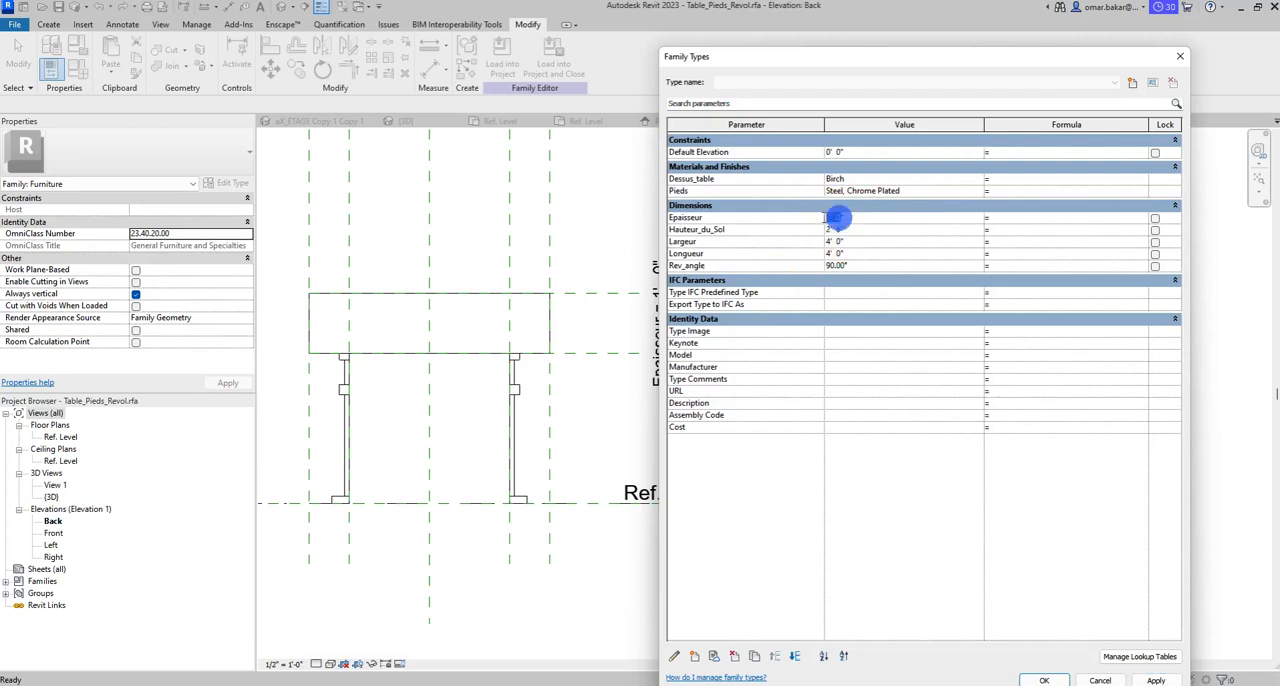
type("2")
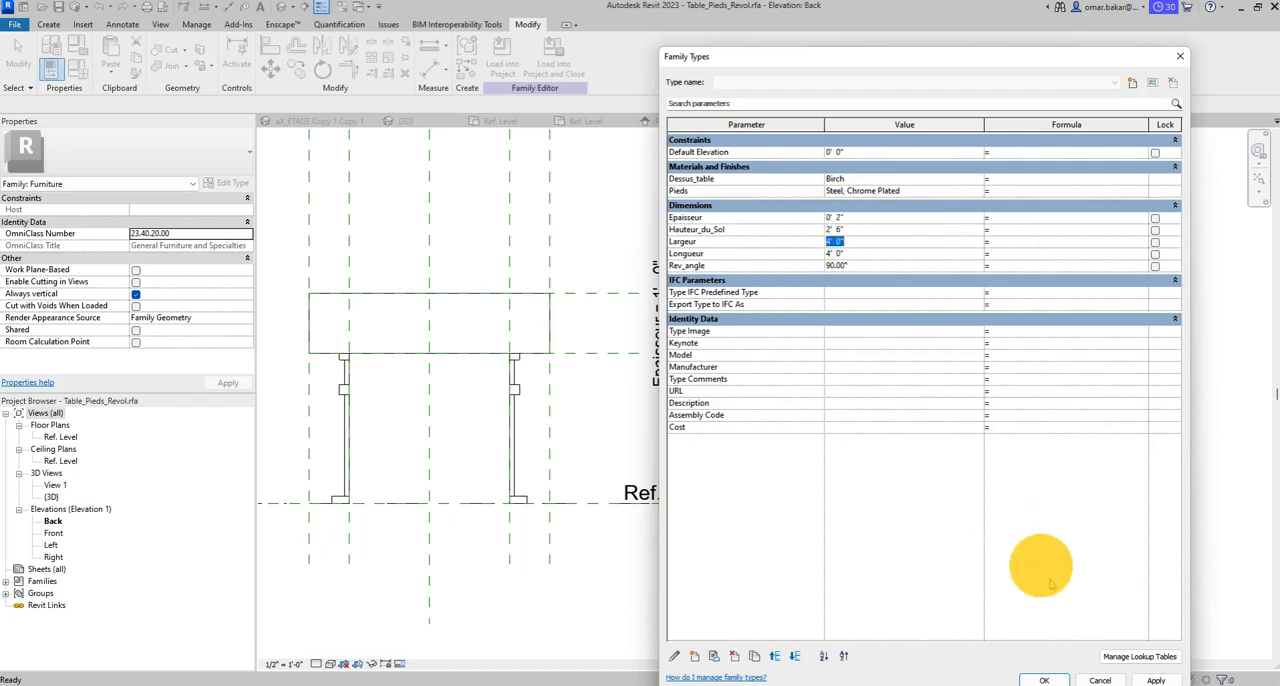
left_click(1150, 678)
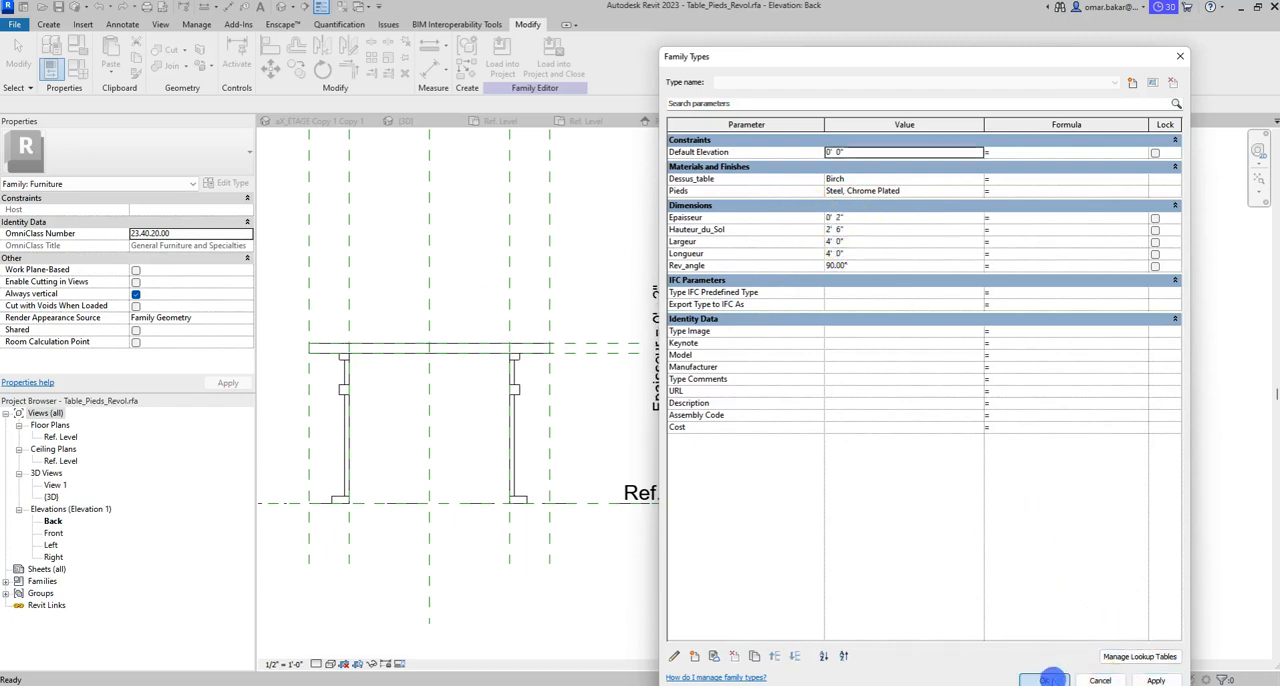
left_click(1045, 680)
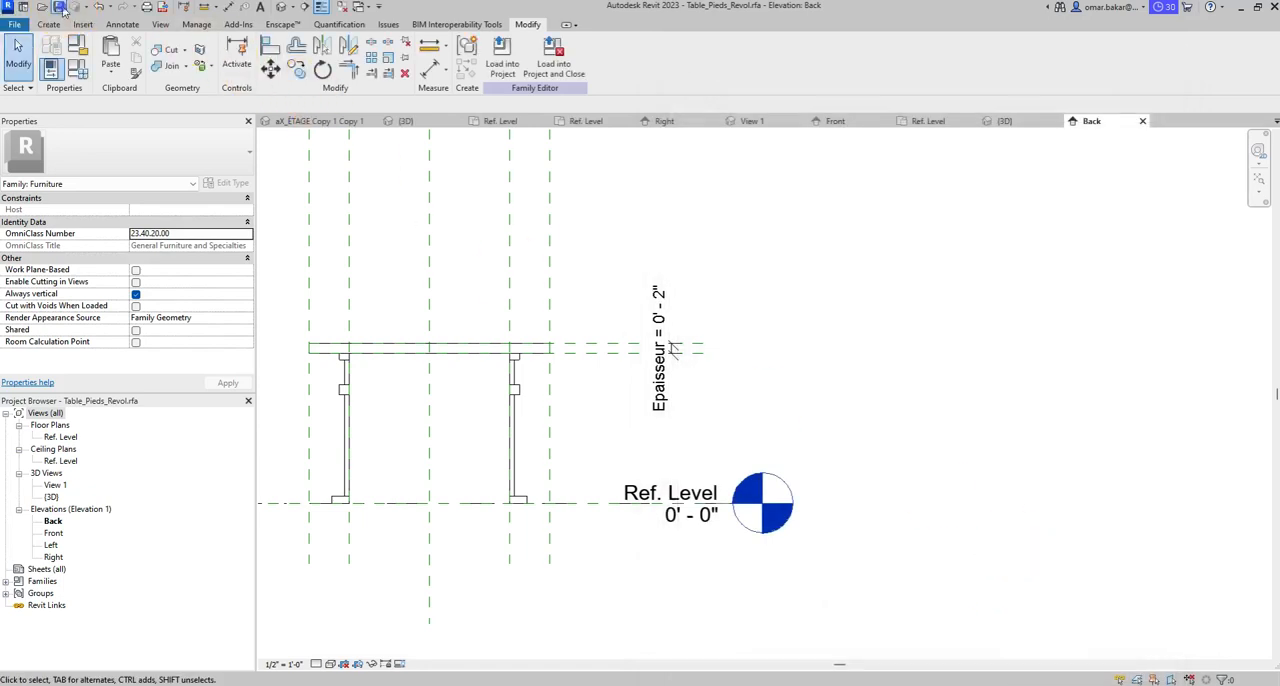
- Load the table family into the Office.rvt project, overwriting the existing version
left_click(502, 58)
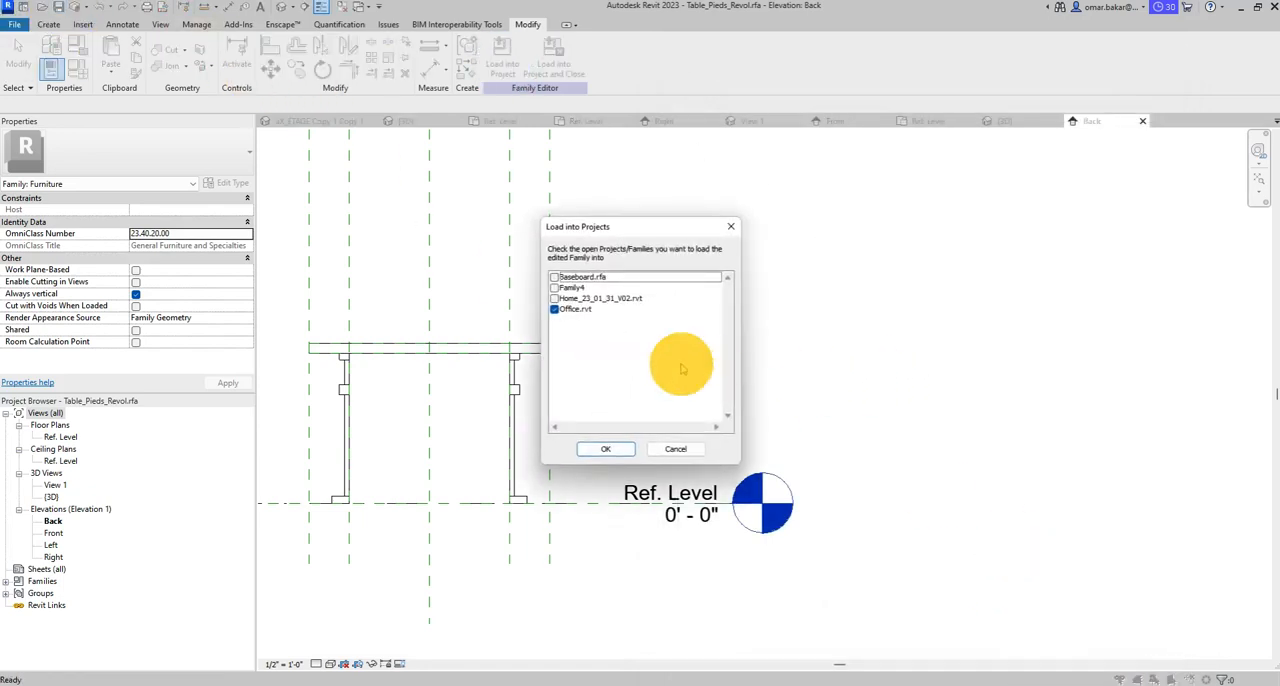
left_click(609, 449)
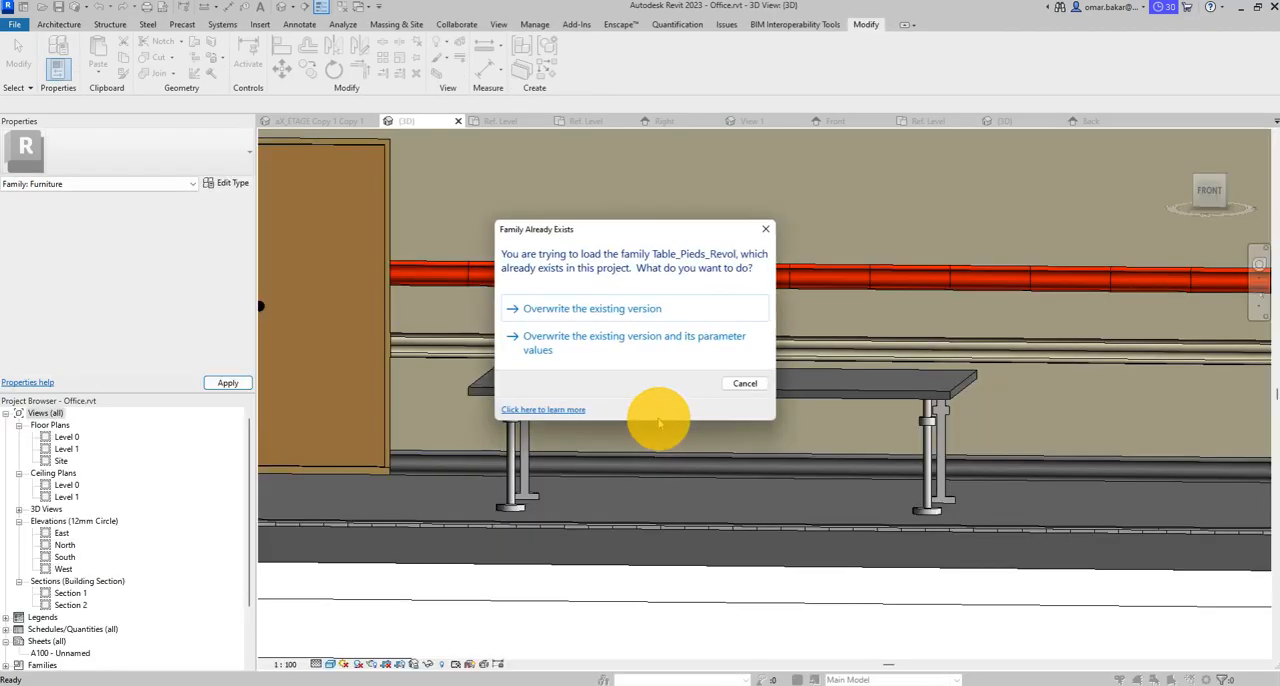
left_click(565, 309)
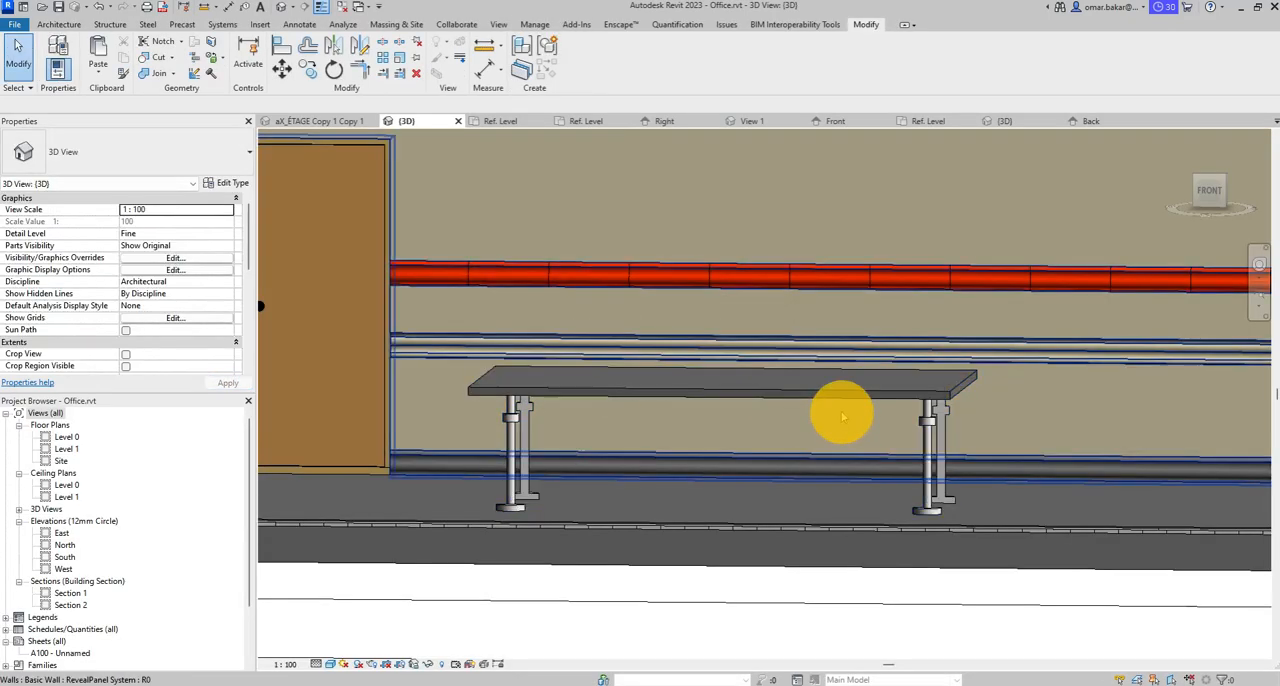
- Inspect the reloaded table in the project's 3D view from above and the side, and open its type properties
middle_click_drag(834, 409, 798, 470, "shift")
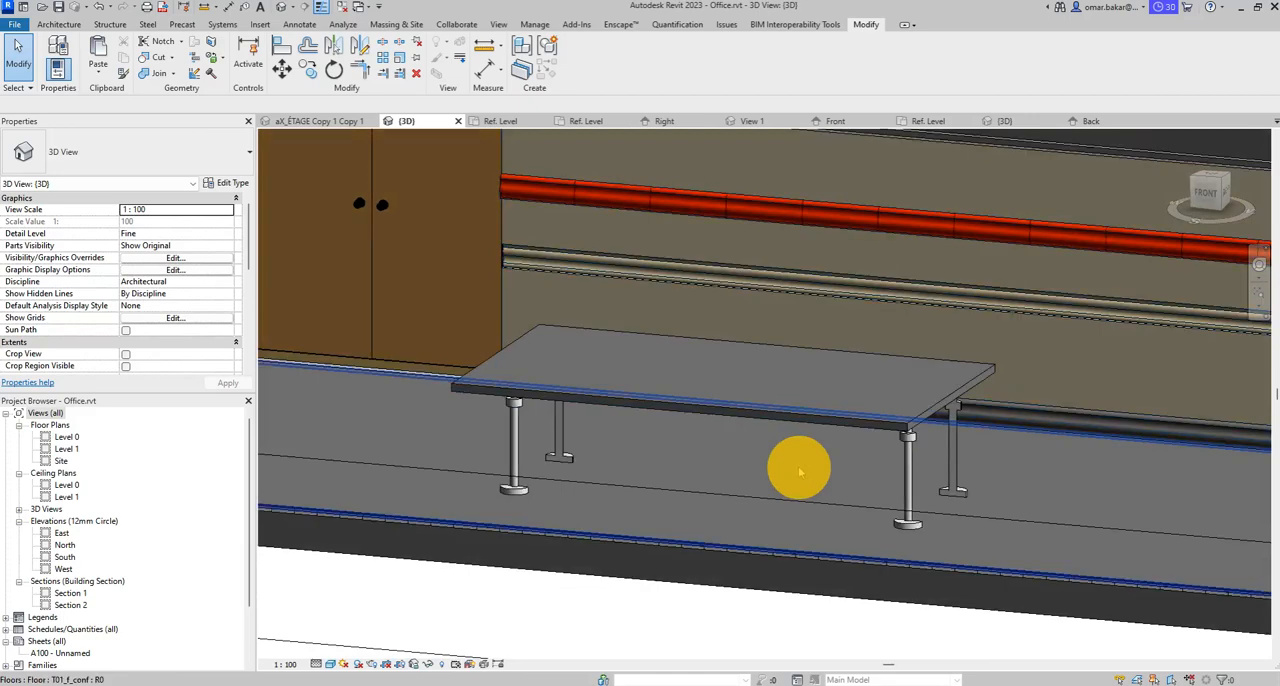
middle_click_drag(746, 503, 904, 446, "shift")
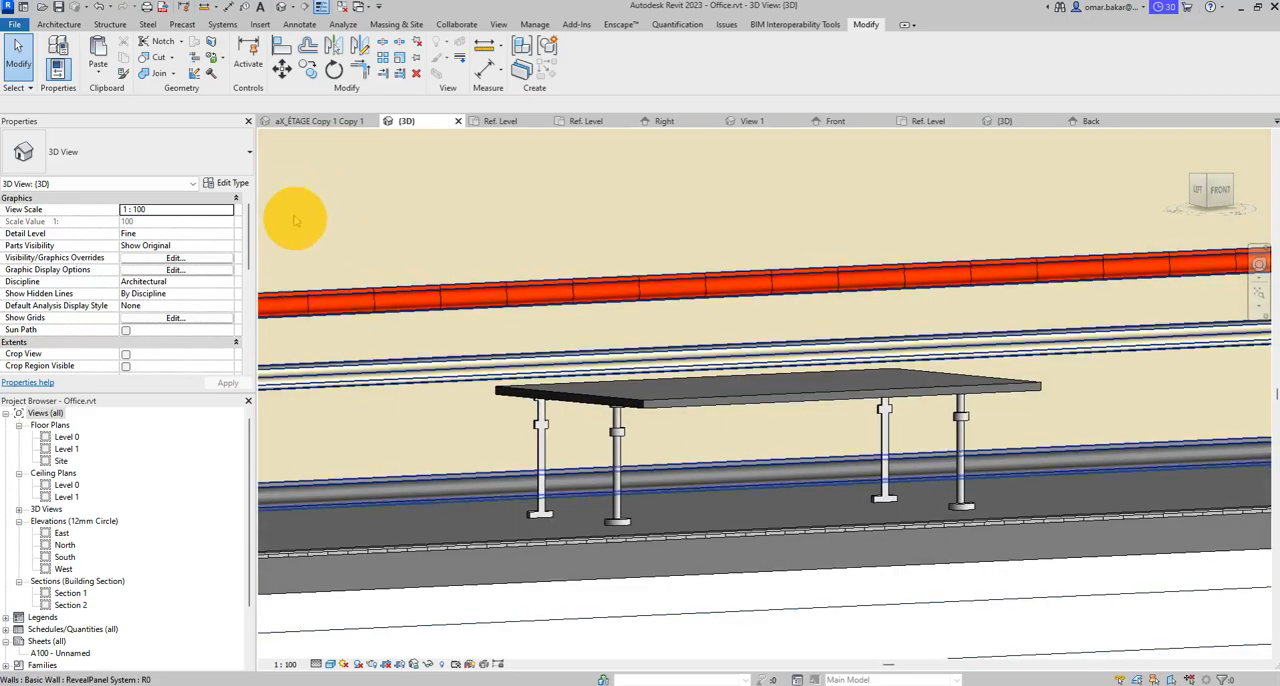
left_click(656, 404)
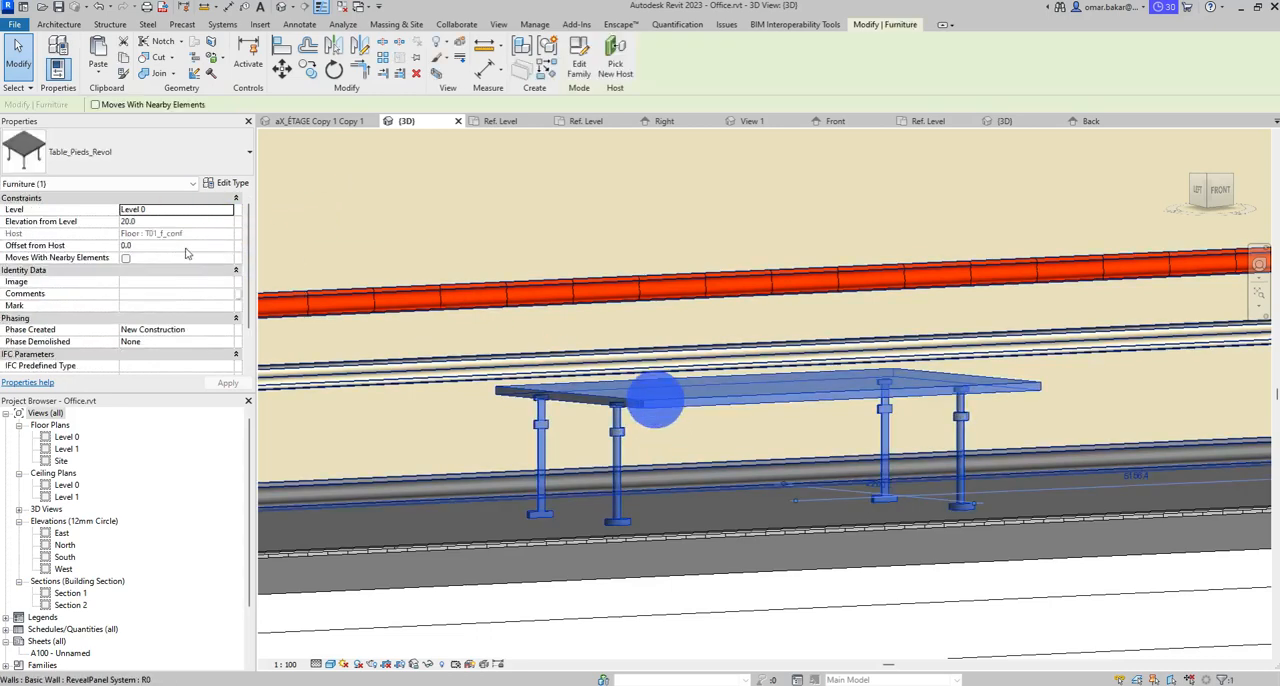
left_click(230, 183)
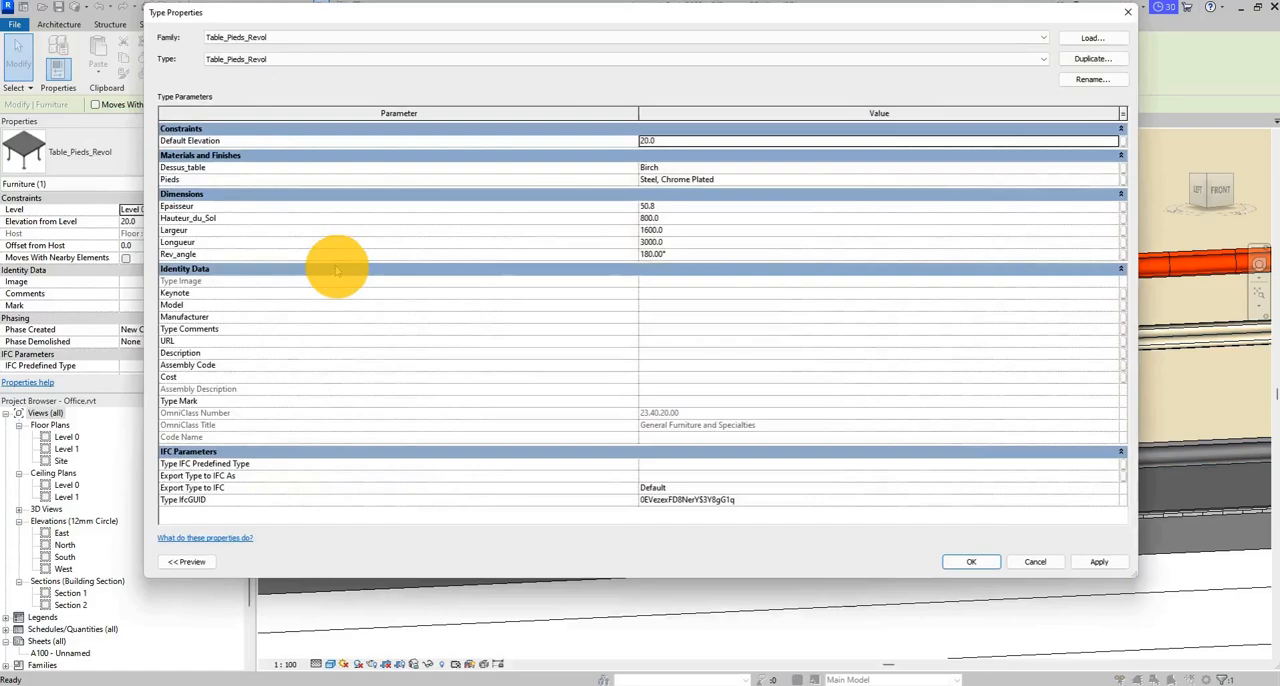